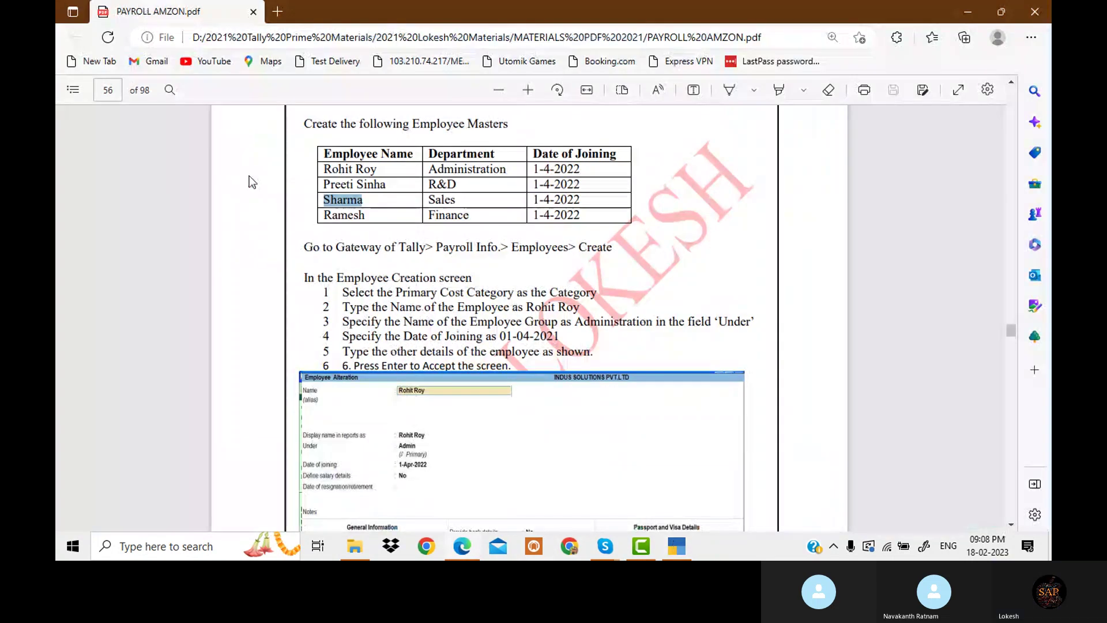
Copy the last employee's name from the PDF's employee masters table and enter it as the new employee's name in TallyPrime
left_click_drag(323, 199, 366, 214)
key("ctrl+c")
left_click(366, 214)
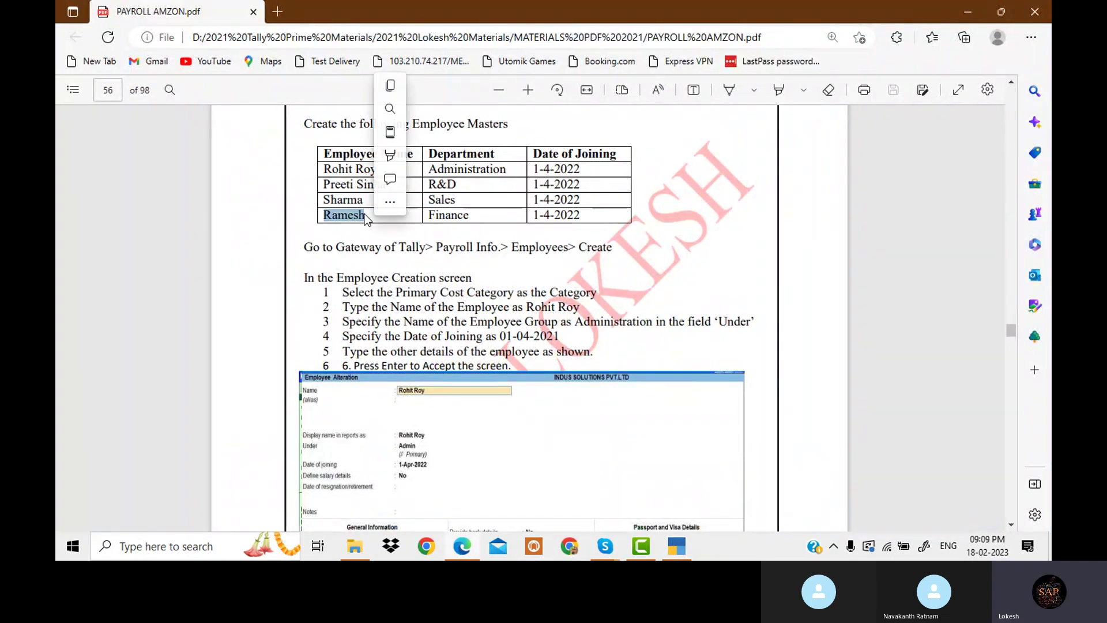
key("alt+Tab")
left_click(684, 552)
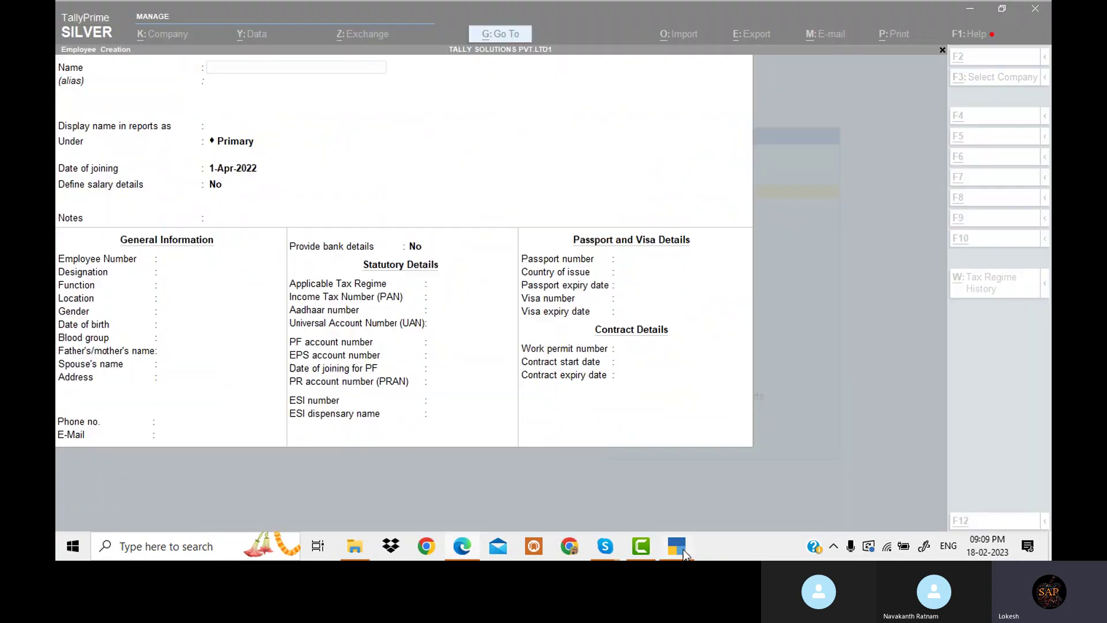
key("ctrl+v")
key("Return")
key("Return")
key("Return")
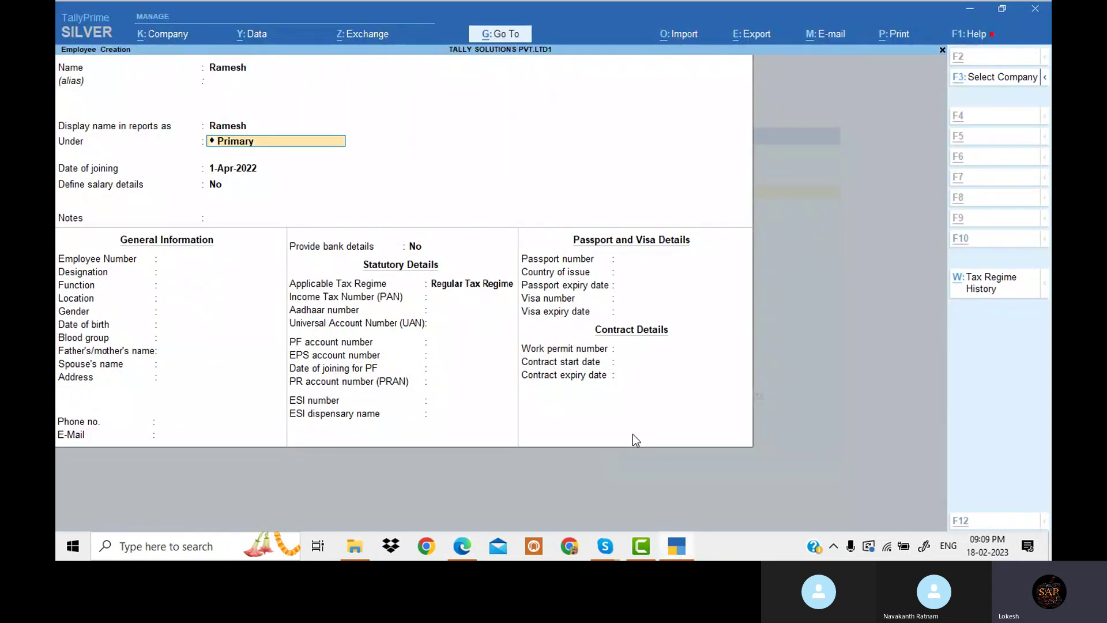
Assign the employee to the Finance group, keep the 1-Apr-2022 joining date, and save the employee record
key("alt+Tab")
type("D")
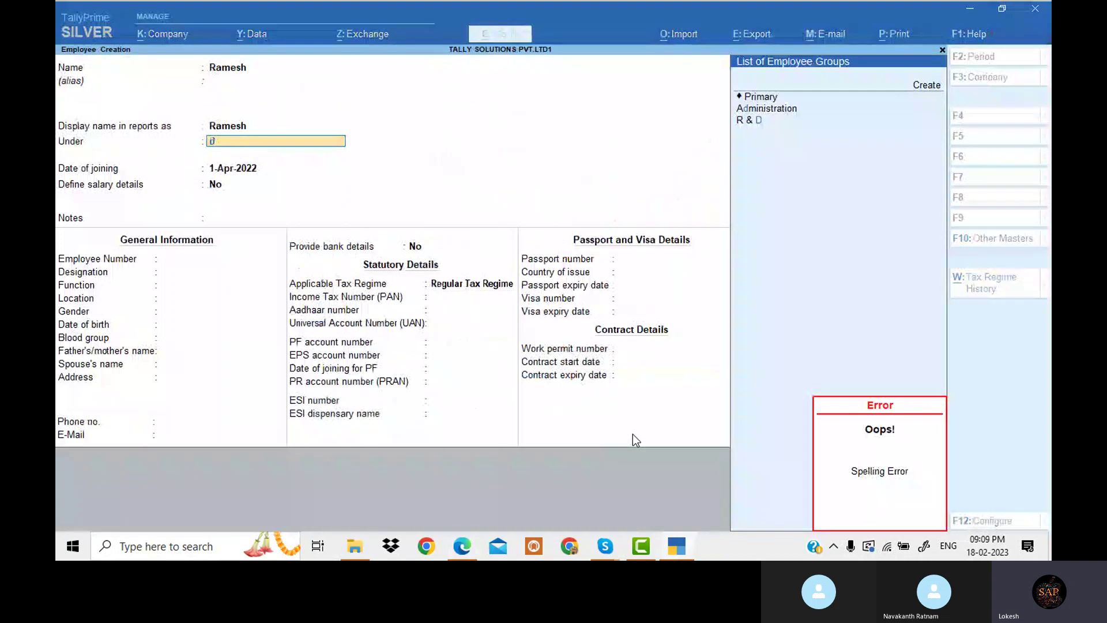
key("BackSpace")
type("F")
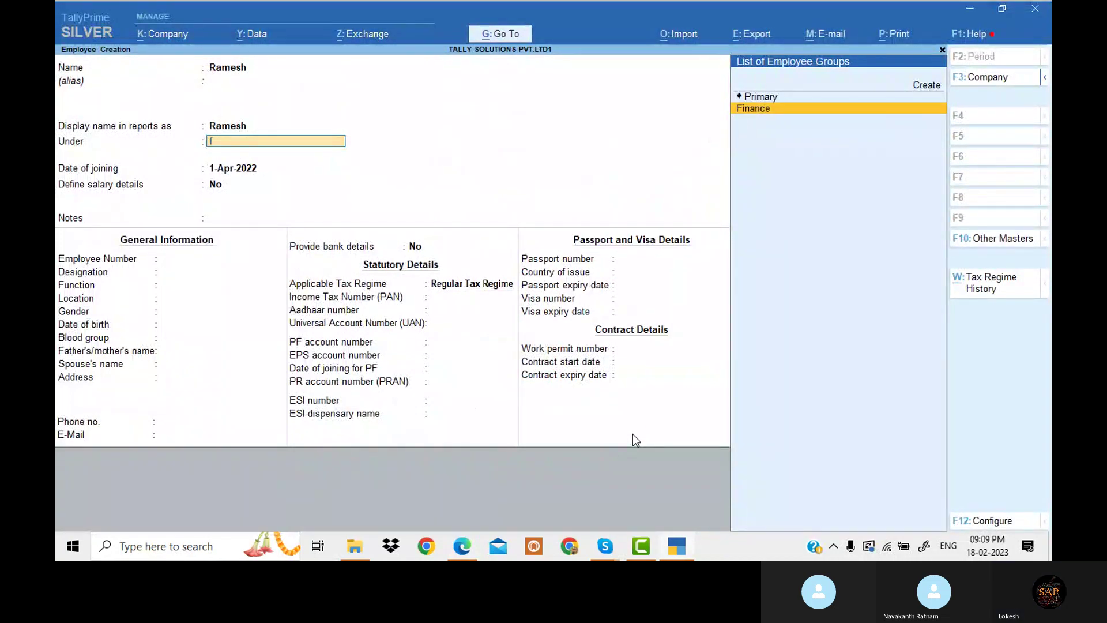
key("Return")
key("Return")
key("ctrl+a")
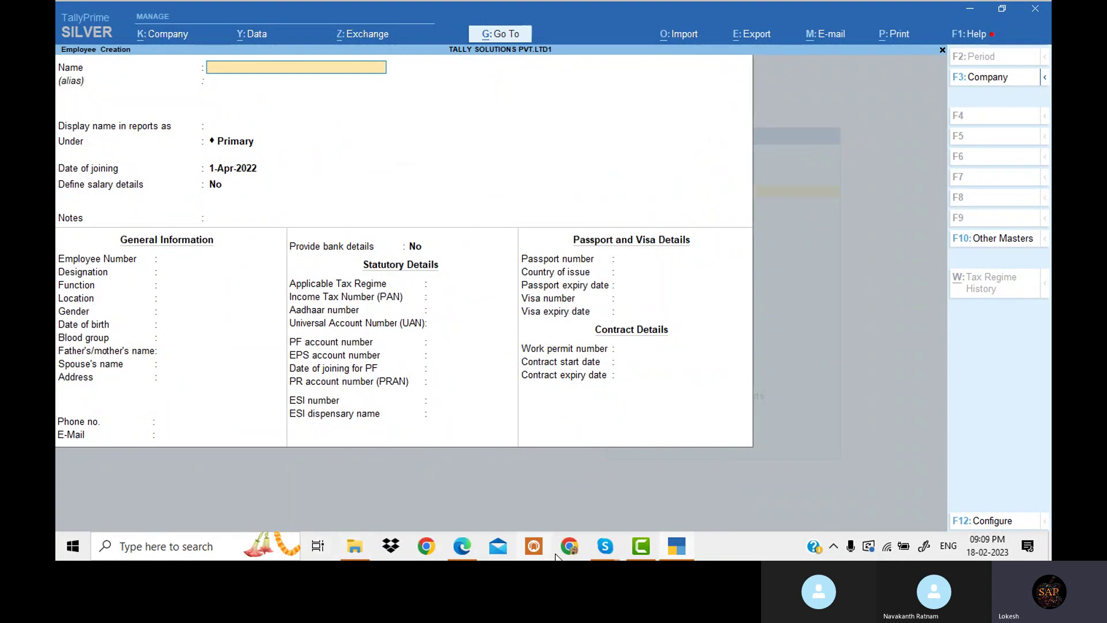
mouse_move(649, 546)
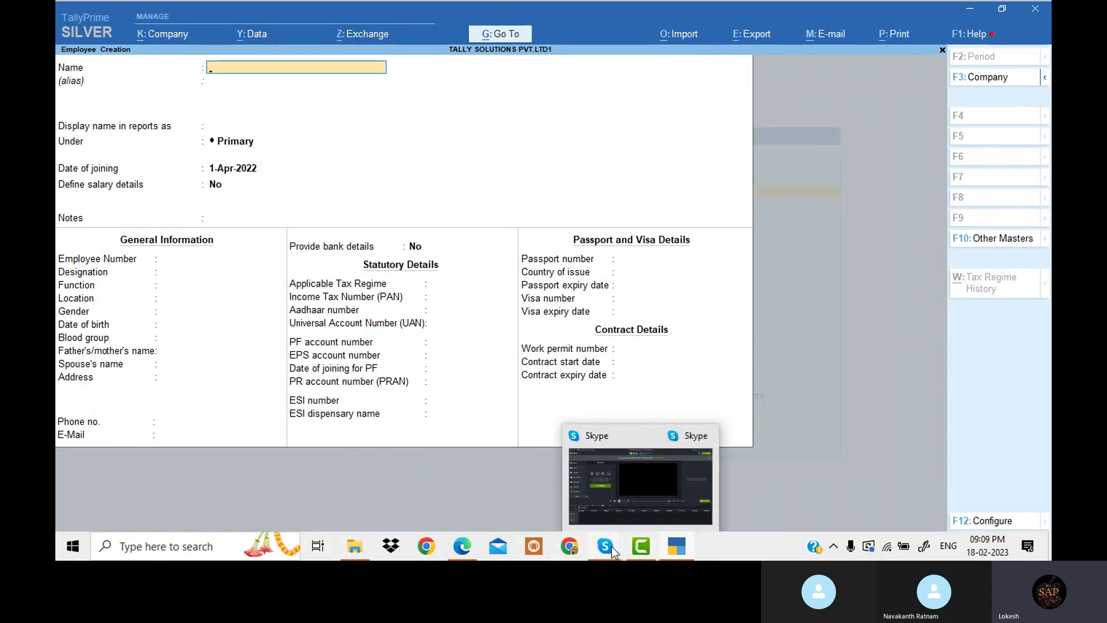
left_click(586, 494)
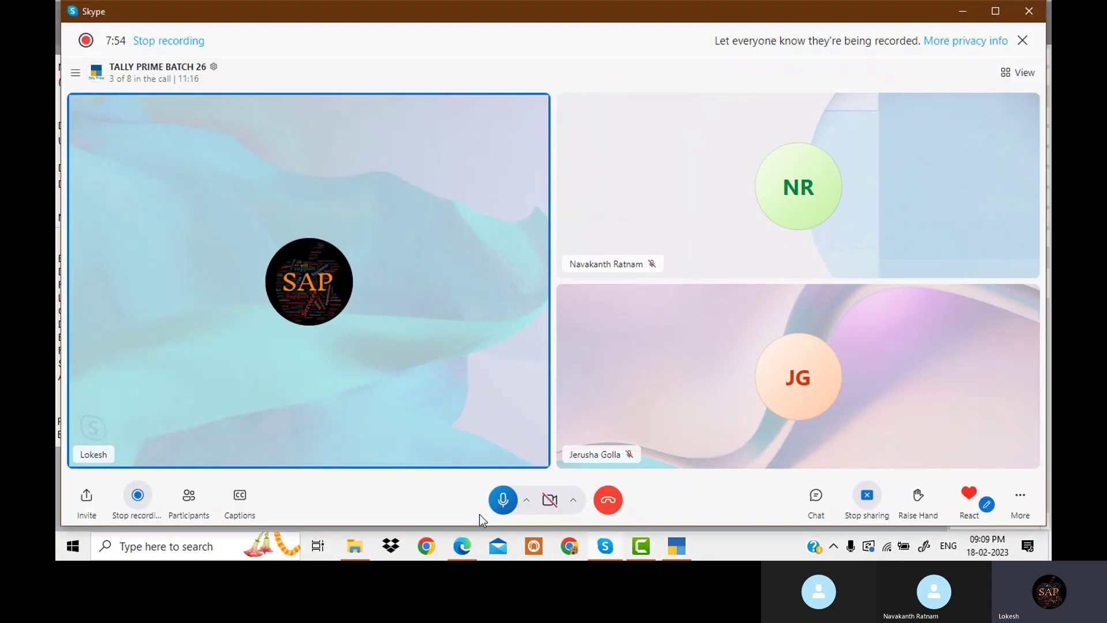
left_click(963, 11)
Quit employee creation and open the creation form for the Units (Work) payroll master
key("Escape")
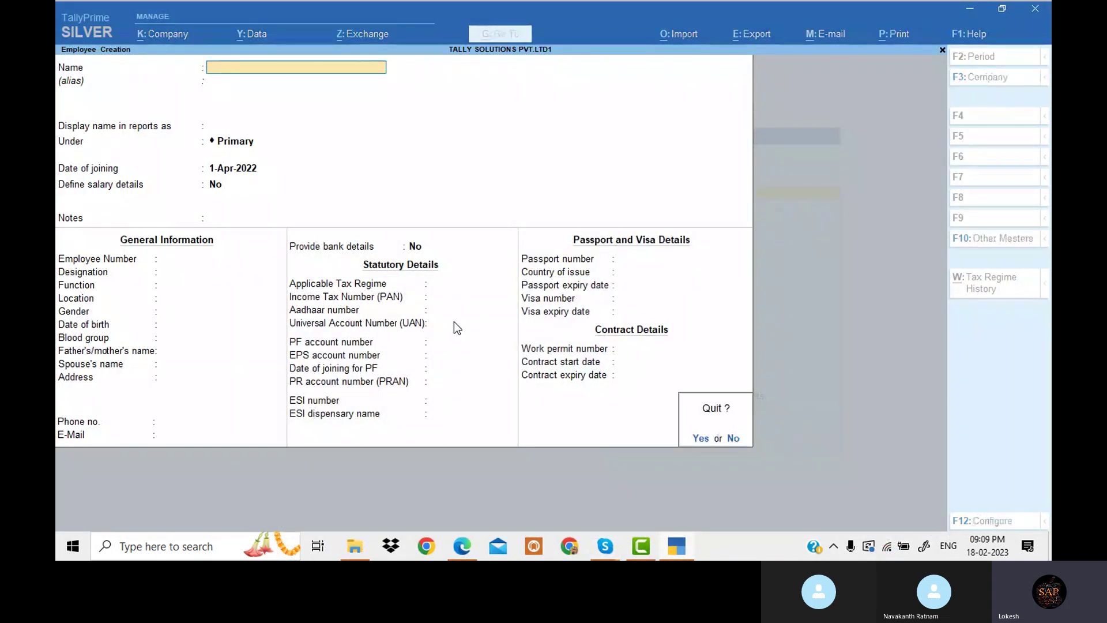
key("Return")
key("Down")
key("Return")
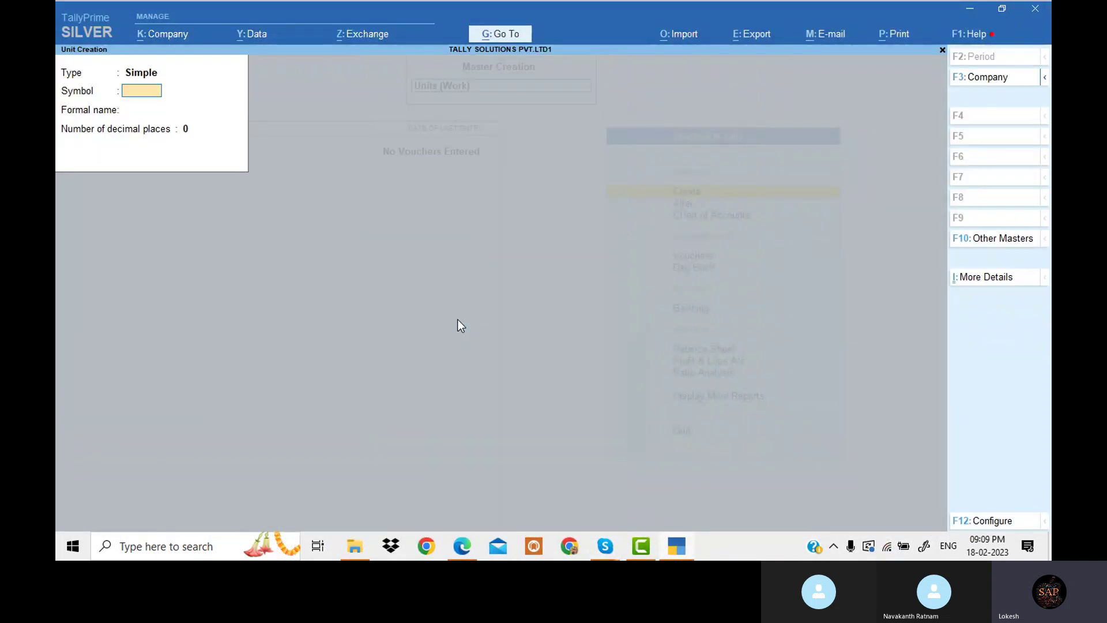
Consult the payroll units table in the PDF, and create the simple work unit hrs in TallyPrime with 0 decimal places
left_click(555, 543)
scroll(517, 260, "down", 5)
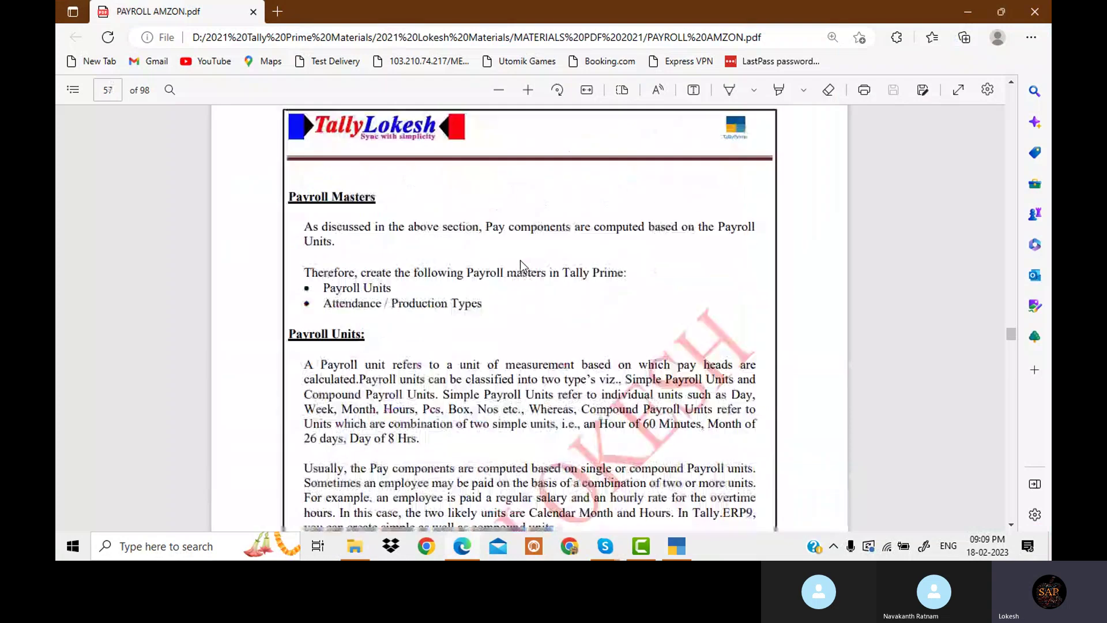
scroll(525, 259, "down", 5)
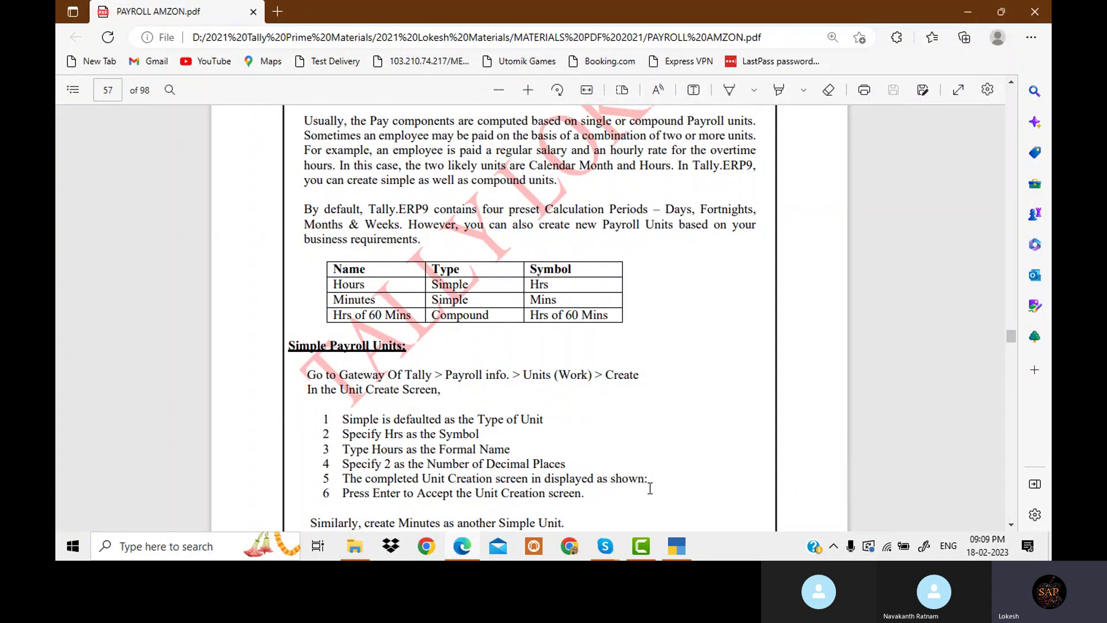
left_click(677, 547)
type("hrs")
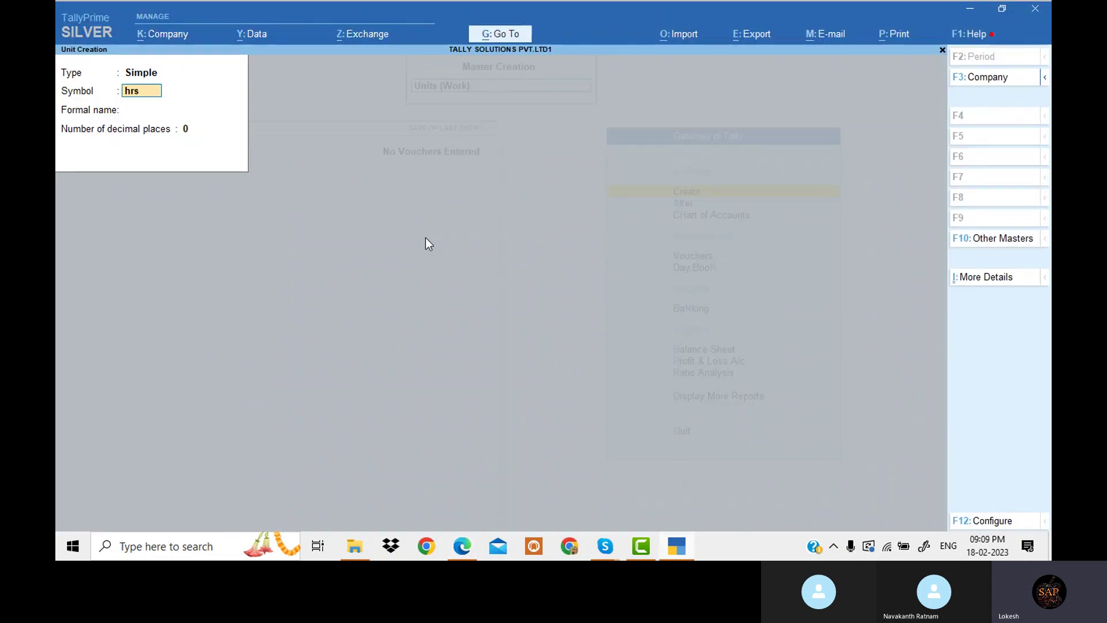
key("Return")
key("Return")
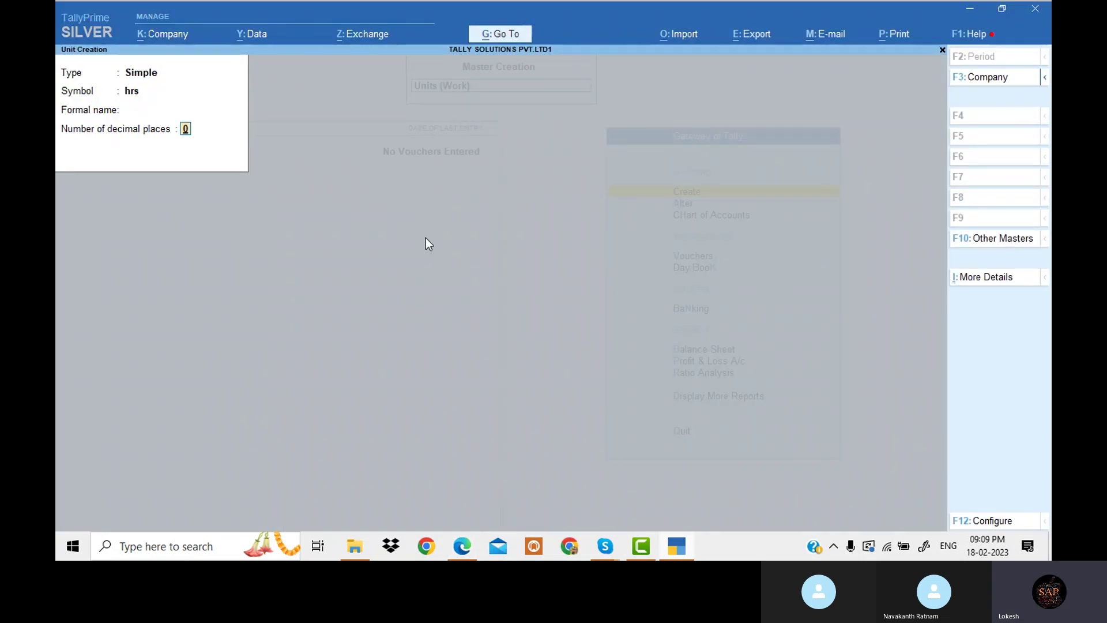
key("Return")
Create a second simple work unit with the symbol mins and 0 decimal places
type("mins")
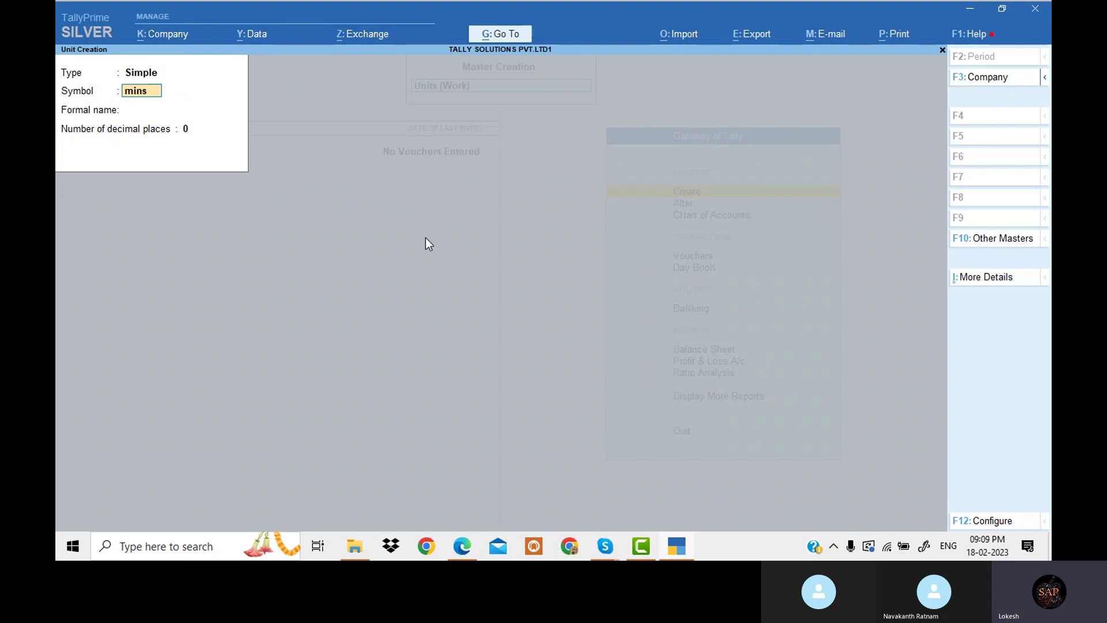
key("Return")
key("Return")
key("Return")
Create a compound work unit of hrs of 60 mins
key("BackSpace")
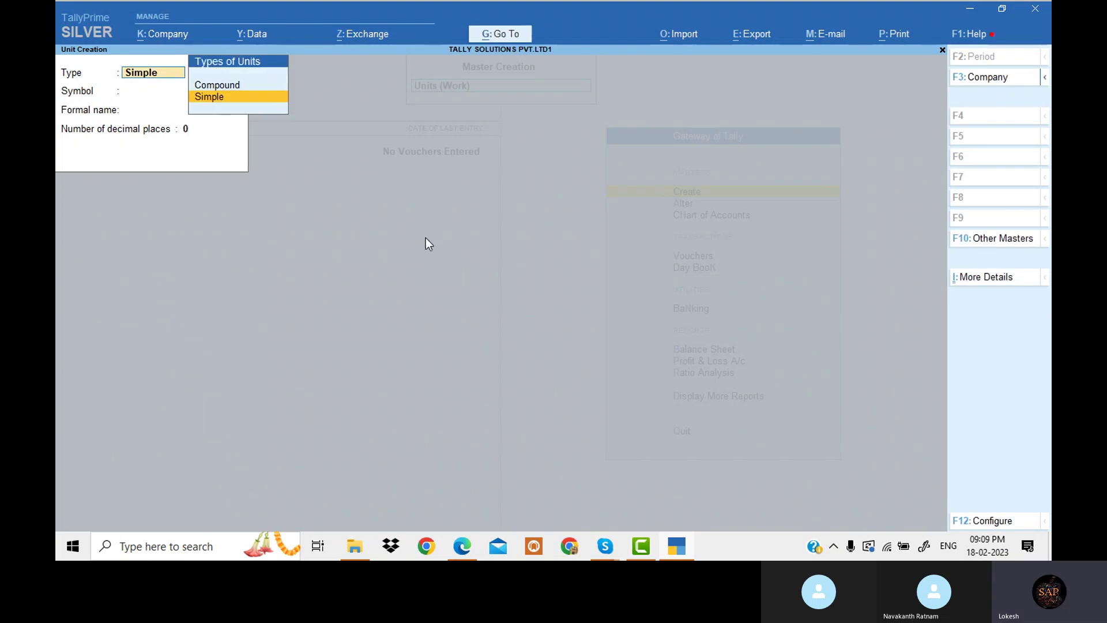
key("Up")
key("Return")
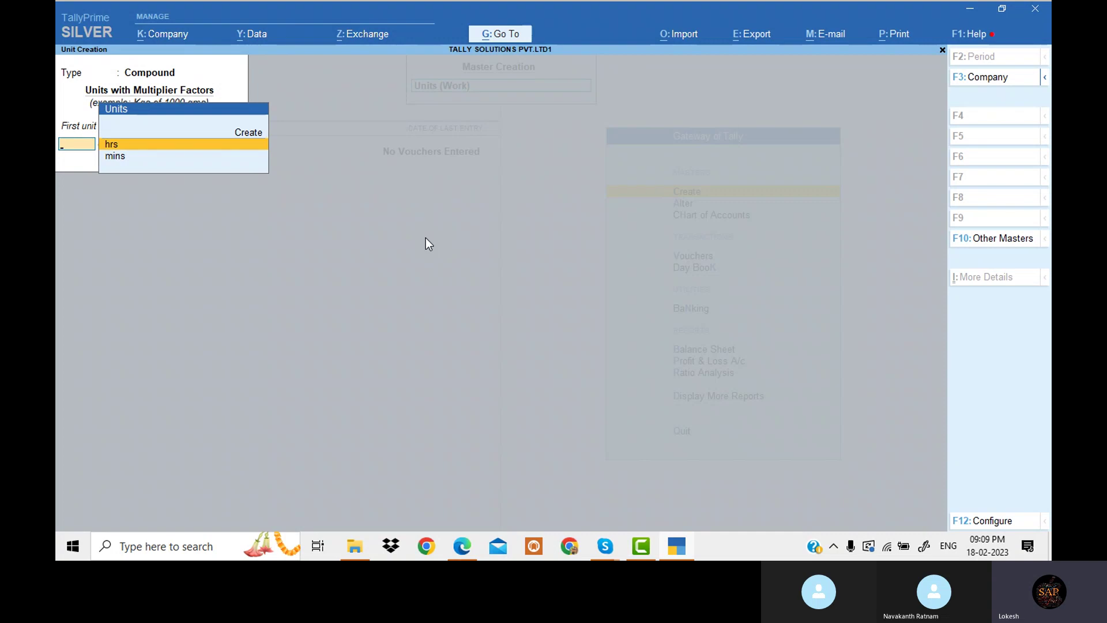
key("Return")
type("60")
key("Return")
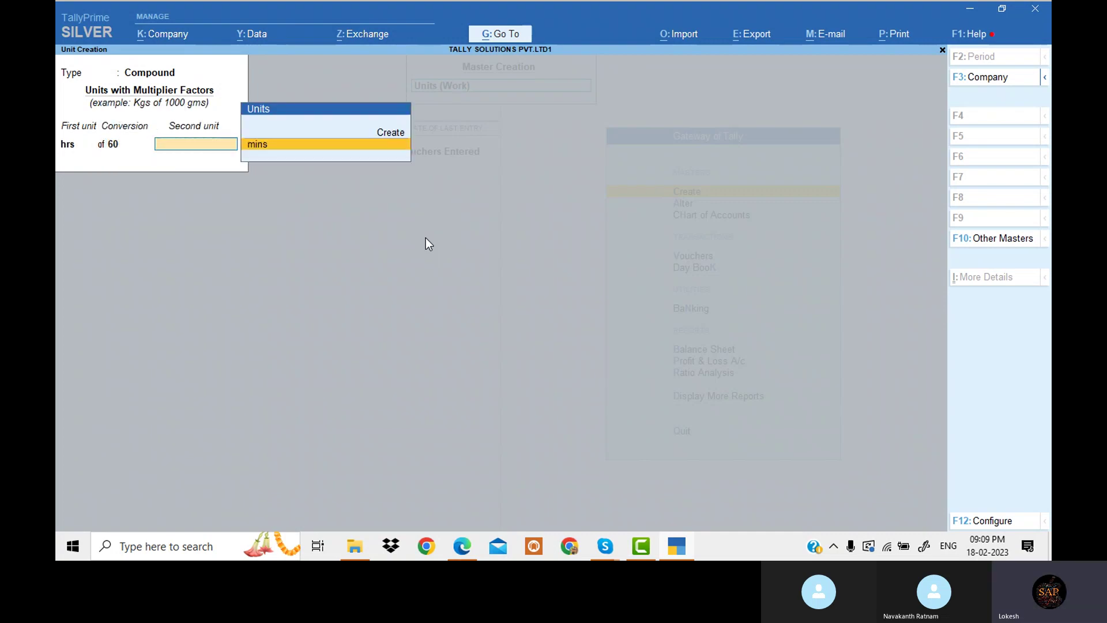
key("Return")
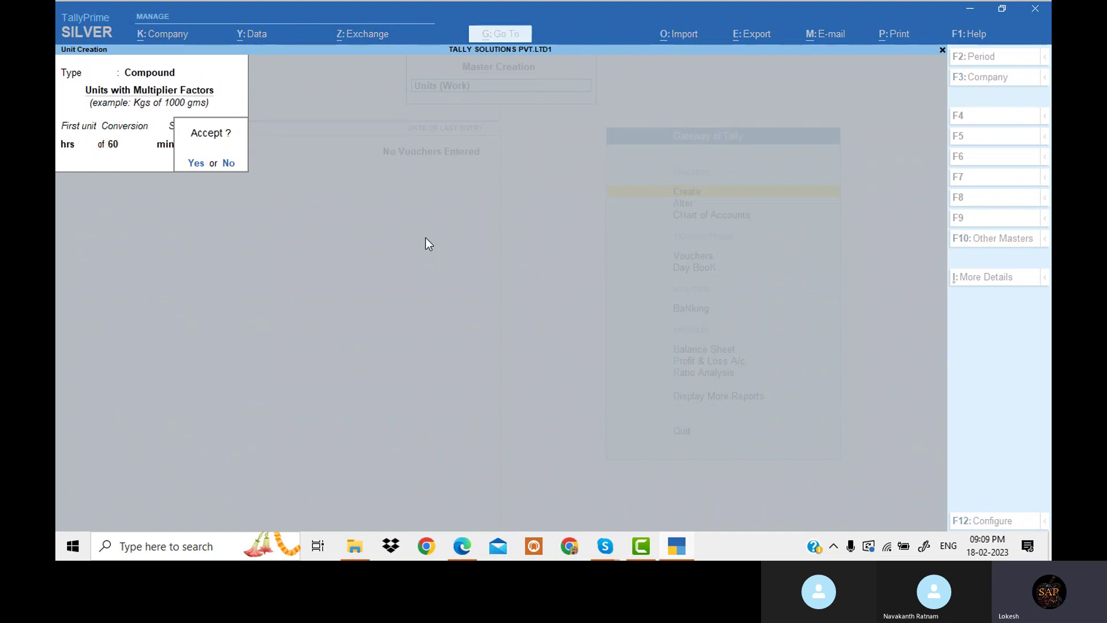
key("Return")
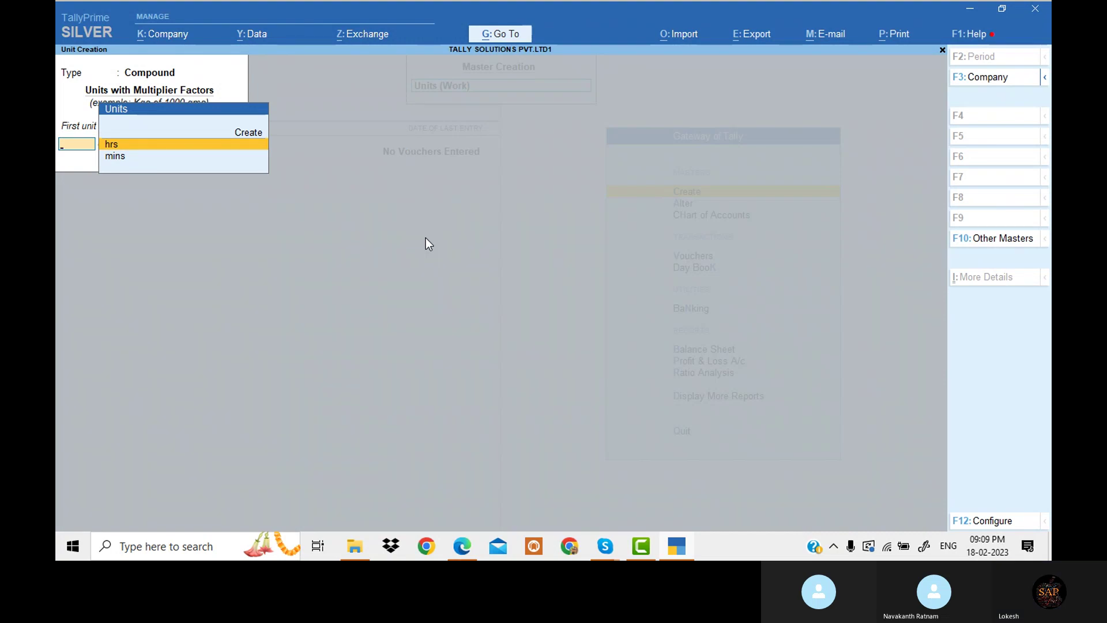
Quit unit creation and open the creation form for the Attendance/Production Type payroll master
key("Escape")
key("Return")
key("Down")
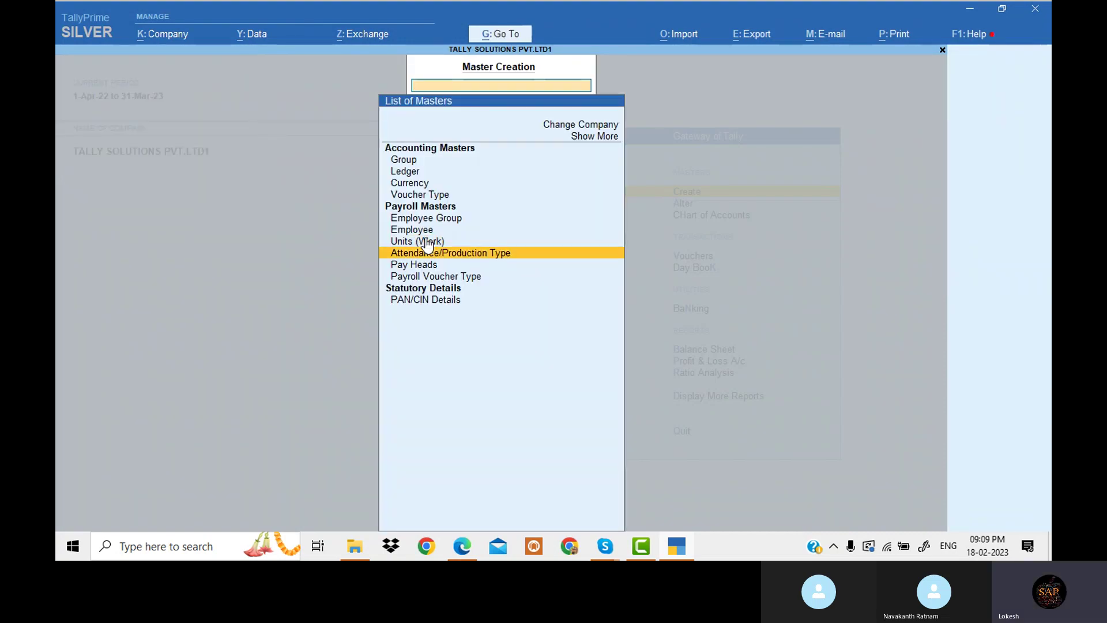
key("Return")
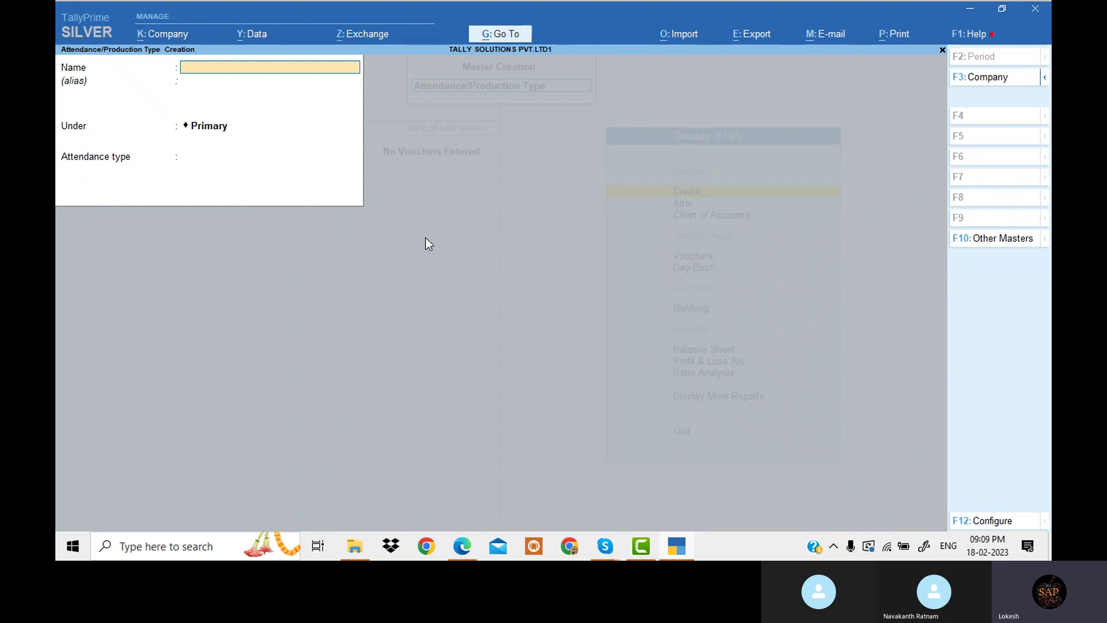
Following the attendance types table in the PDF, create the type Present under Primary as Attendance / Leave with Pay in TallyPrime
left_click(470, 543)
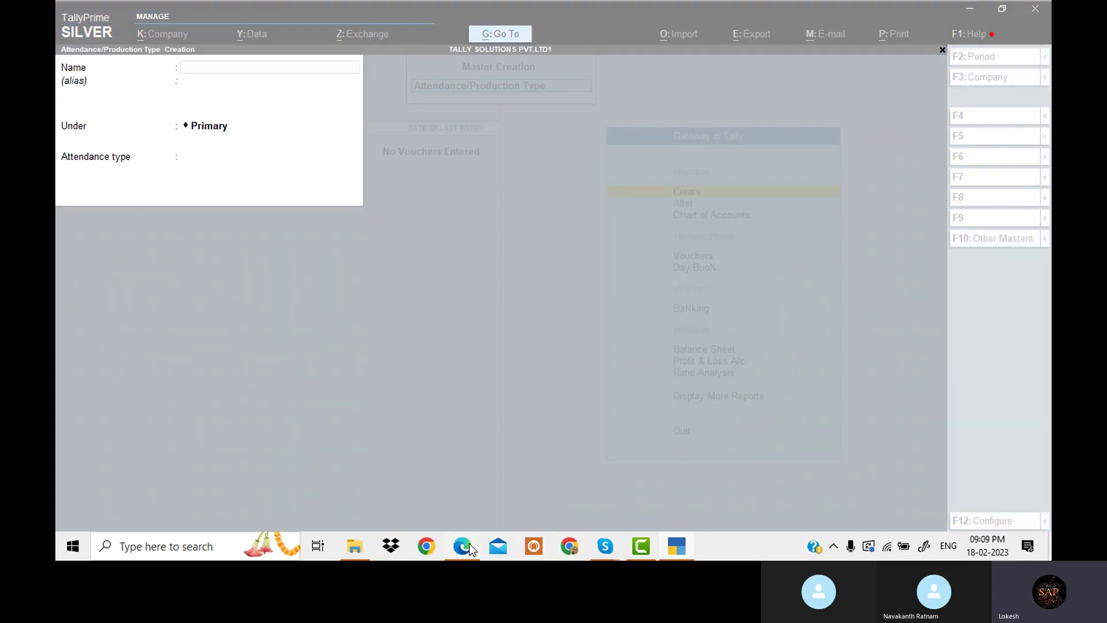
scroll(365, 317, "down", 15)
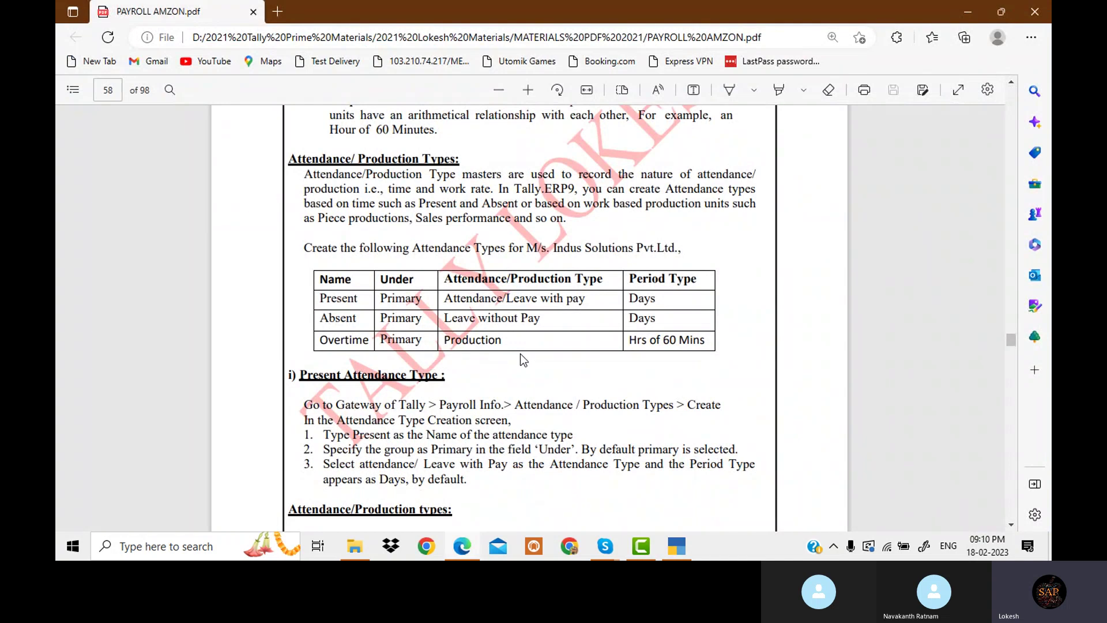
key("alt+Tab")
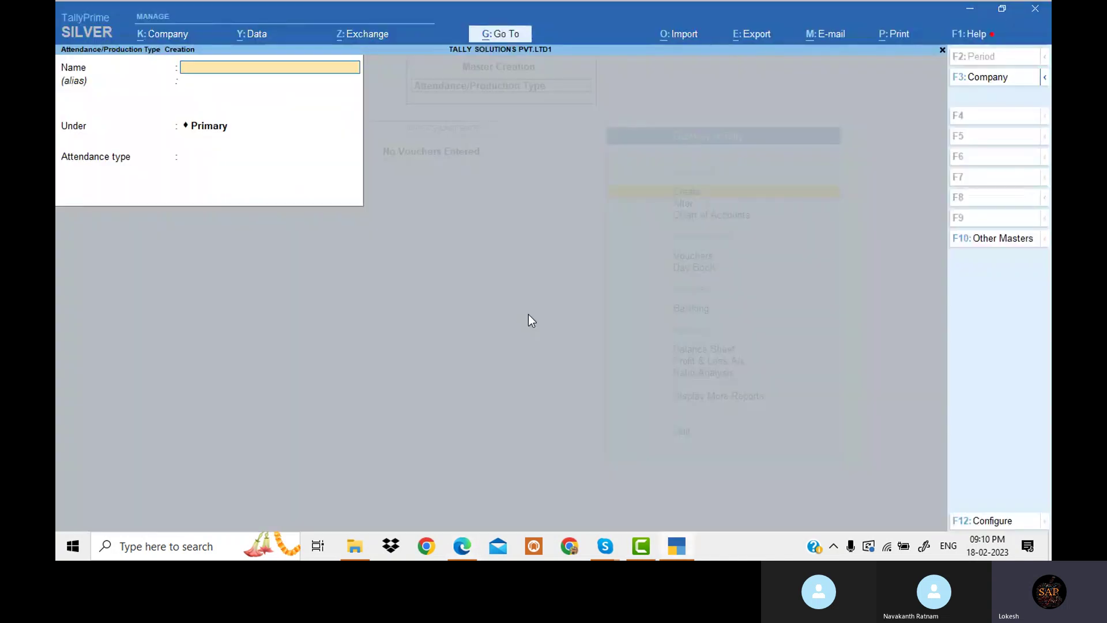
type("Pre")
key("Return")
key("Return")
key("Return")
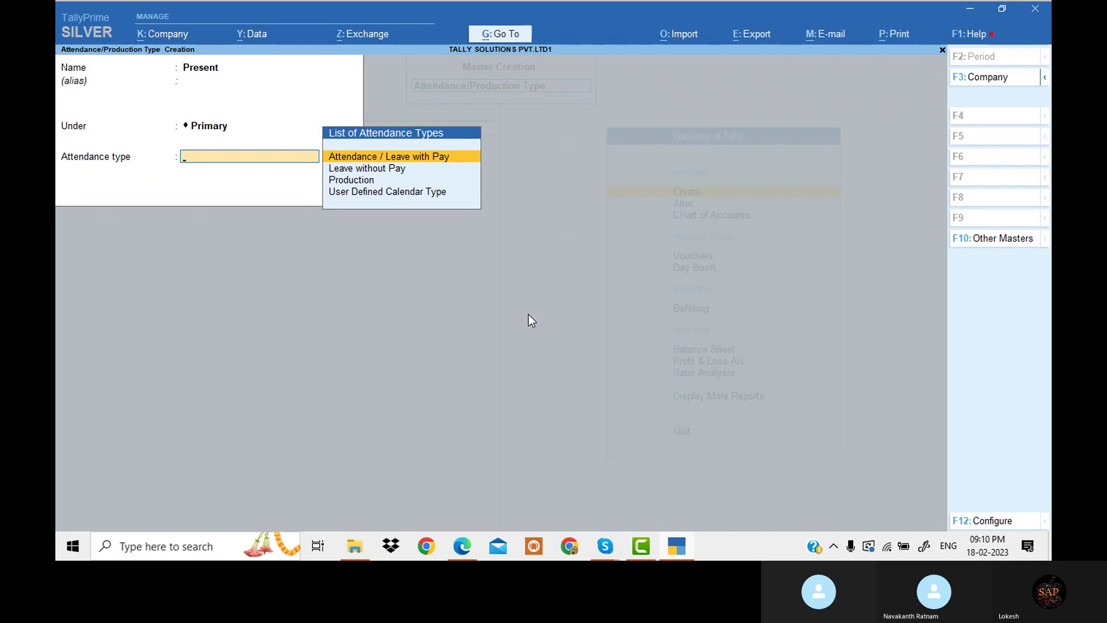
key("Return")
key("Return")
key("Return")
type("Ja")
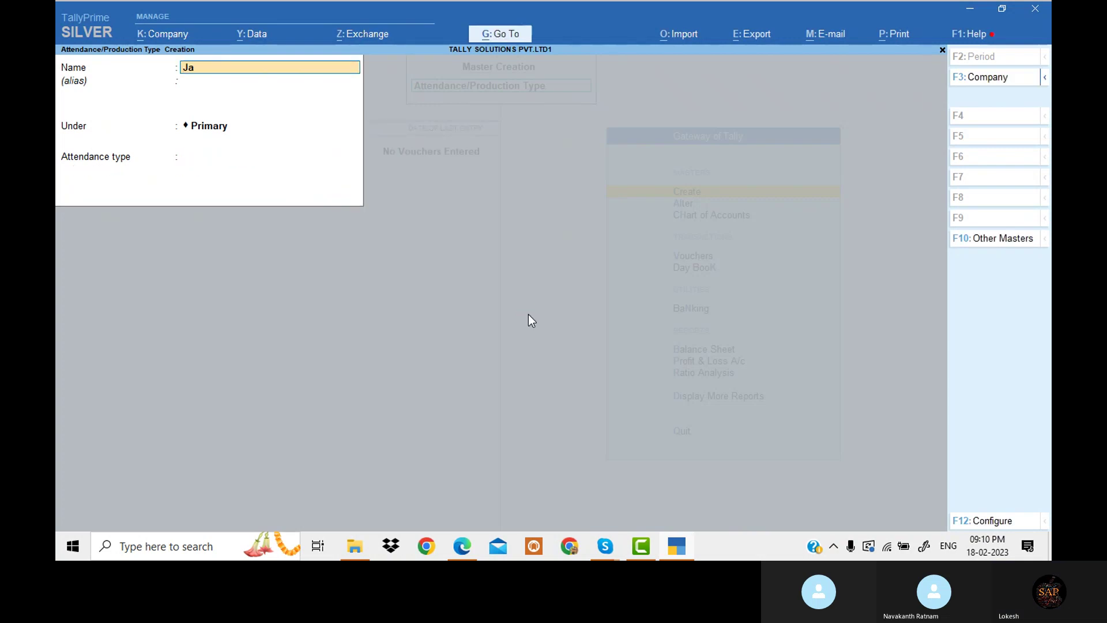
type("h")
key("BackSpace")
key("BackSpace")
key("BackSpace")
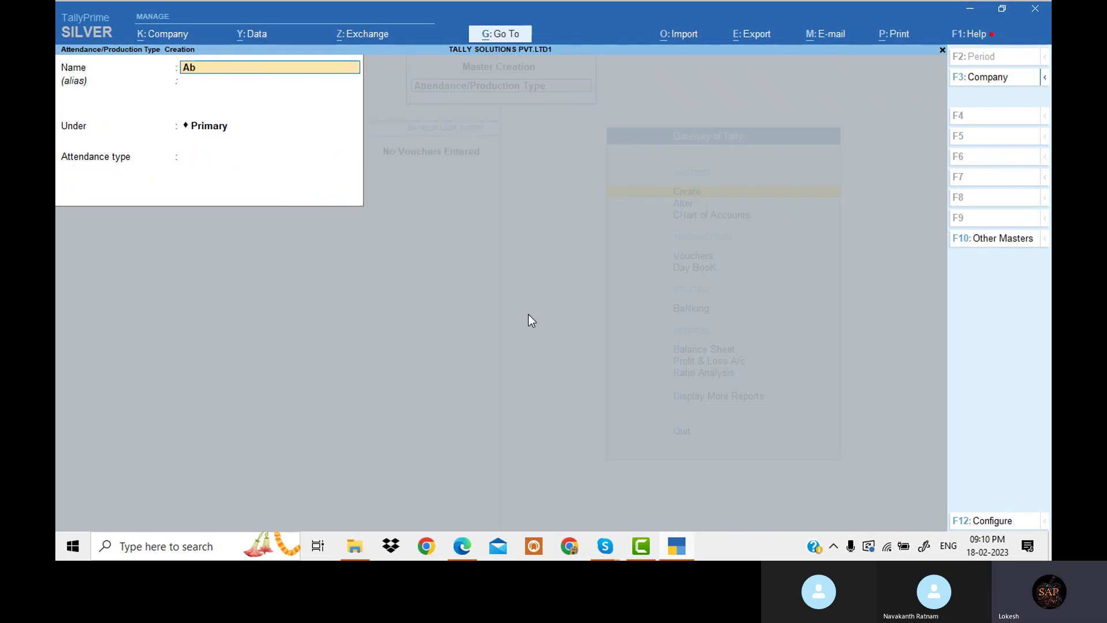
Create the attendance type Absent under Primary as Leave without Pay, checking the type against the PDF's table
type("Absen")
key("Return")
key("Return")
key("Return")
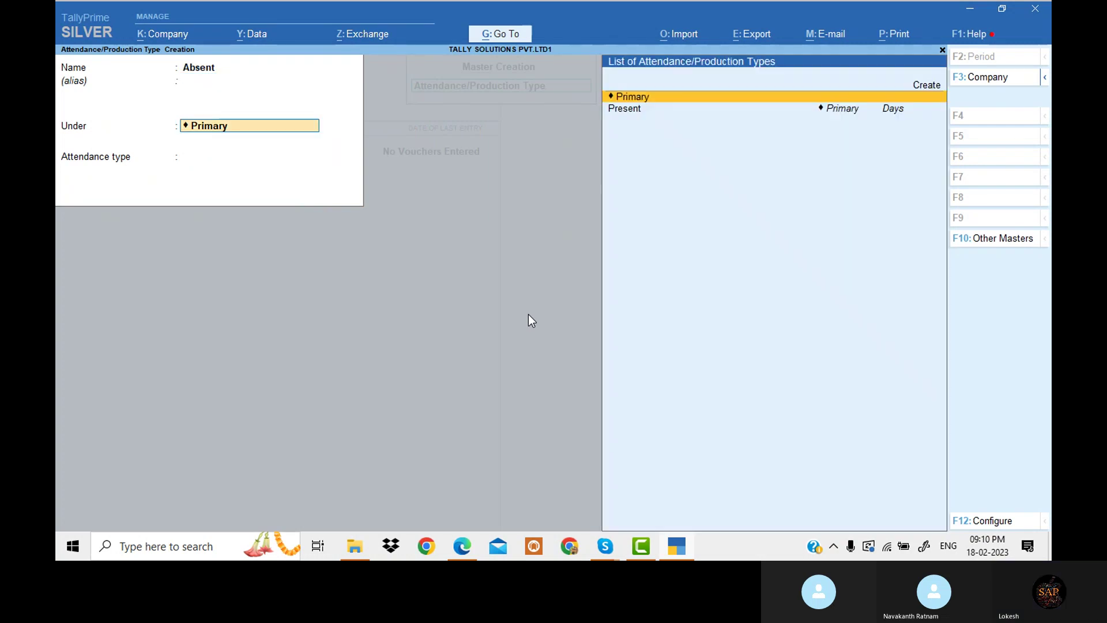
key("alt+Tab")
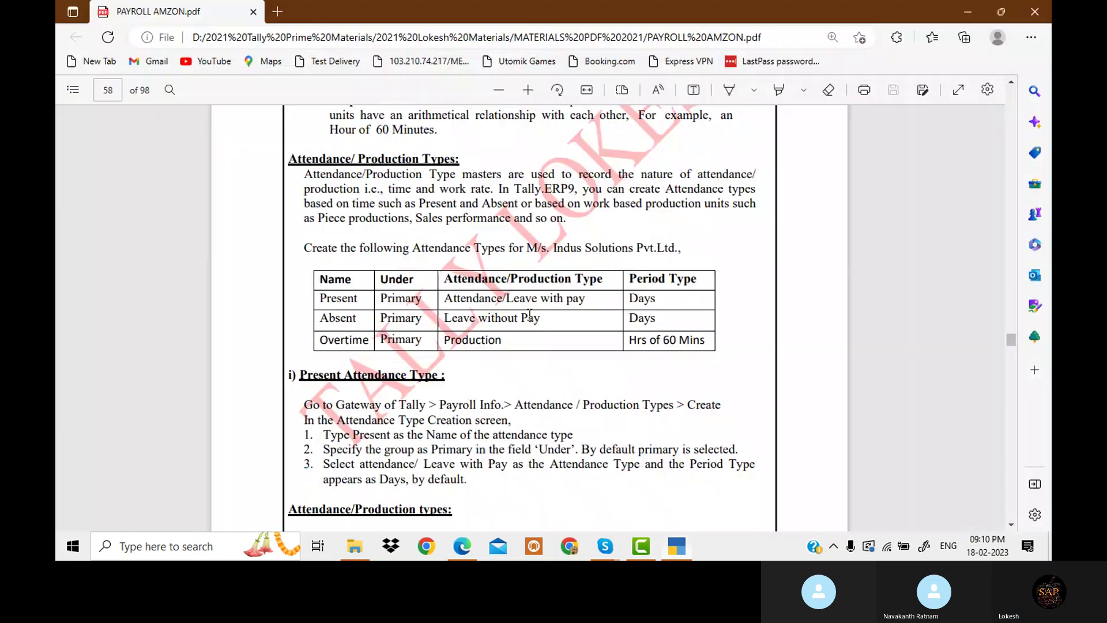
key("alt+Tab")
key("Down")
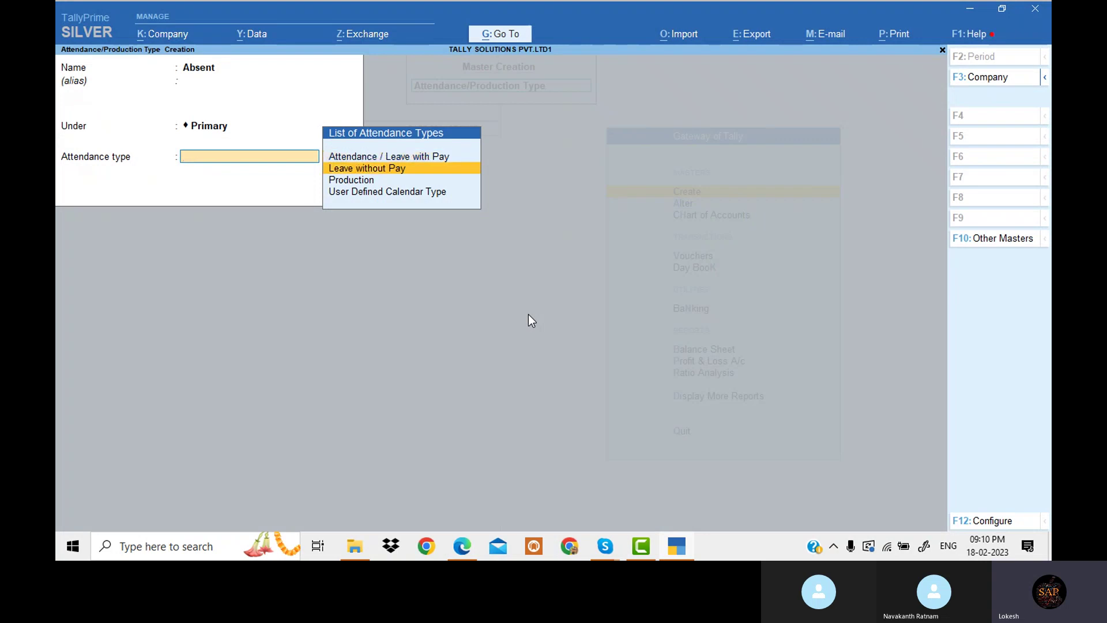
key("Return")
key("Return")
key("Return")
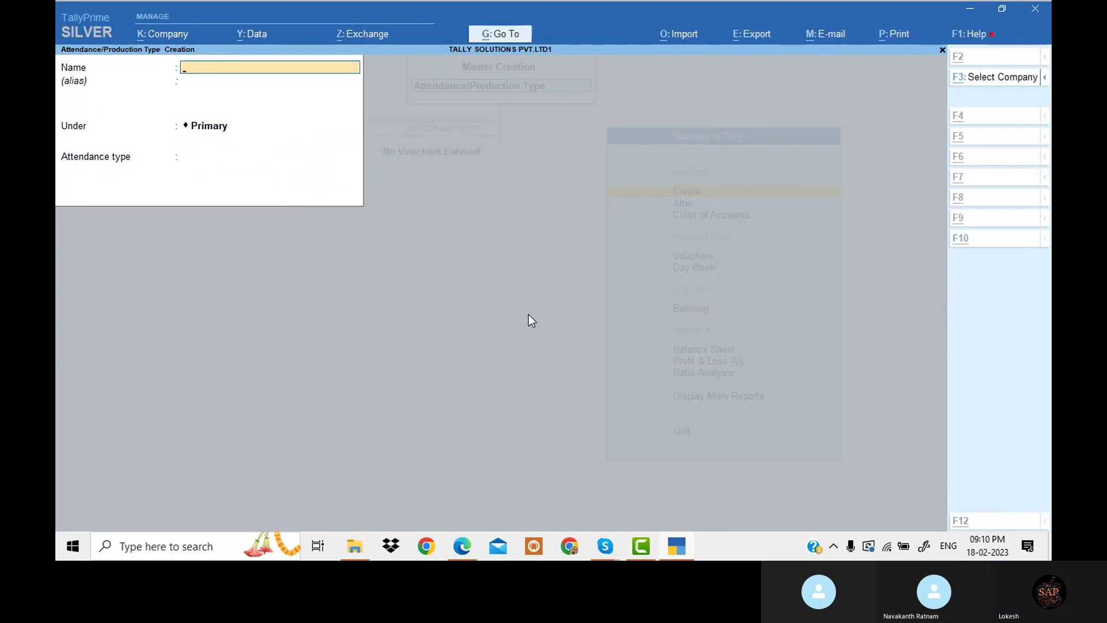
Following the PDF's attendance types table, enter the type Overtime under Primary in TallyPrime with the attendance type Production
key("alt+Tab")
key("alt+Tab")
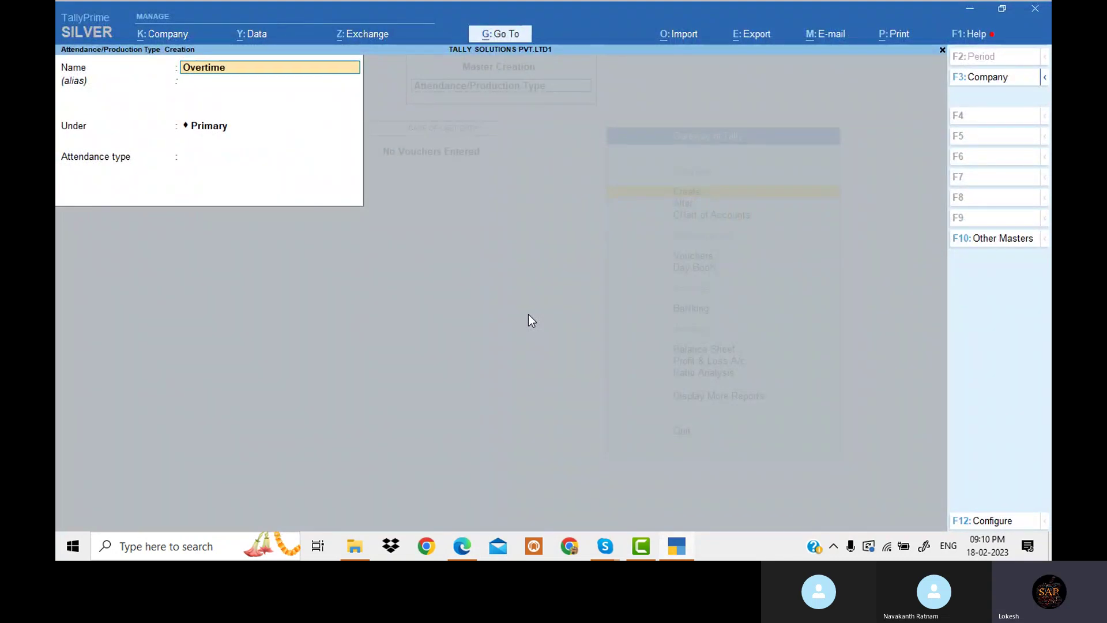
key("Return")
key("Return")
key("Return")
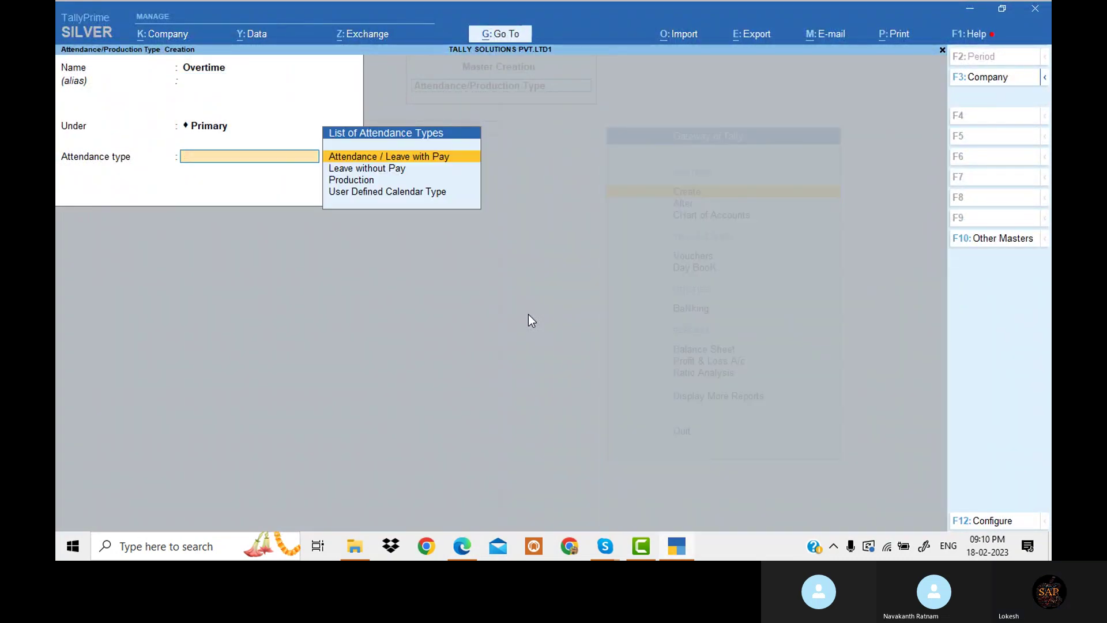
key("BackSpace")
key("Return")
key("alt+Tab")
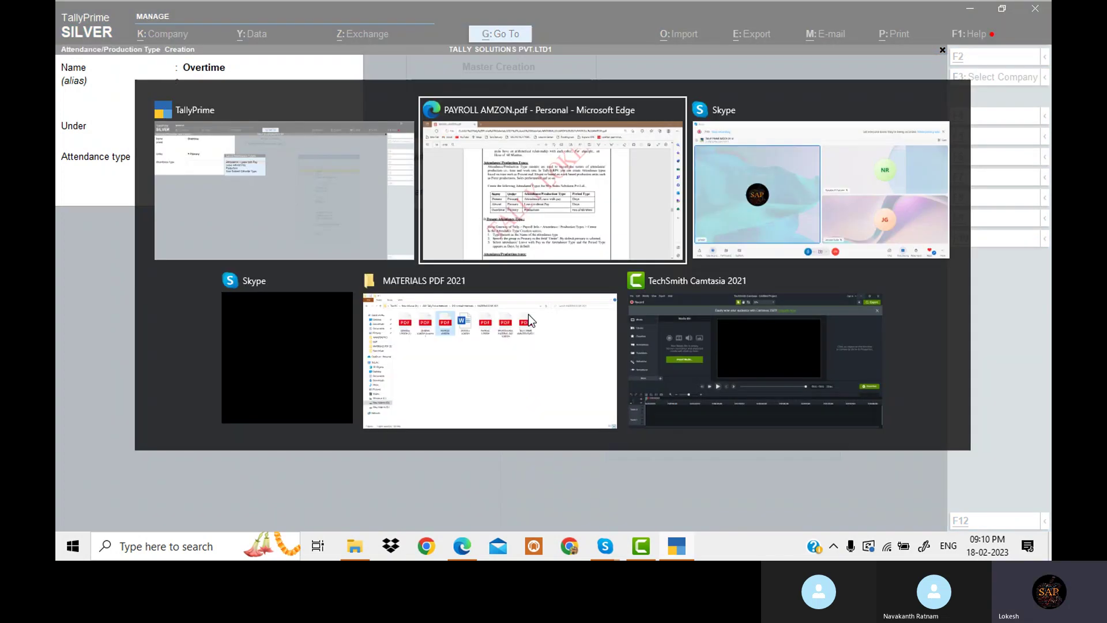
key("alt+Tab")
key("Return")
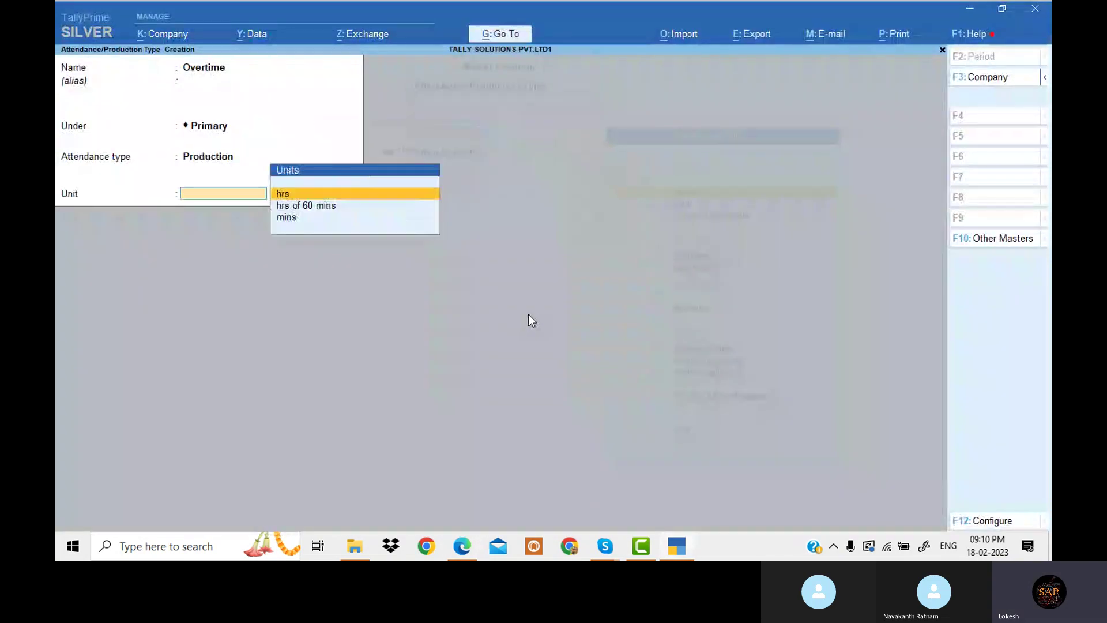
Set the Overtime type's unit to hrs of 60 mins and save it
key("Down")
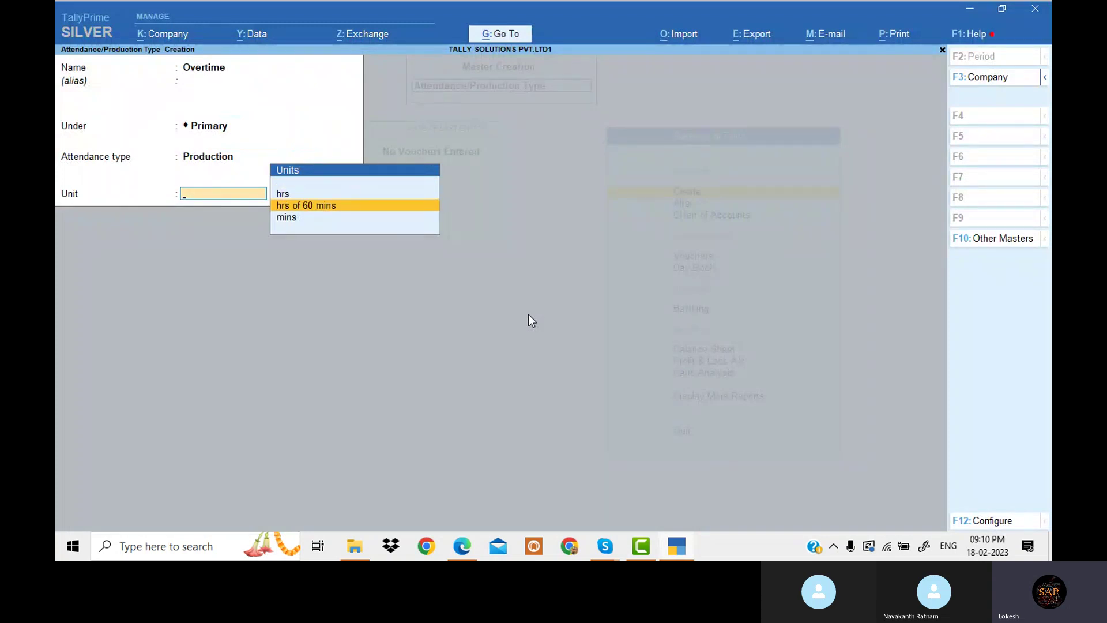
key("Return")
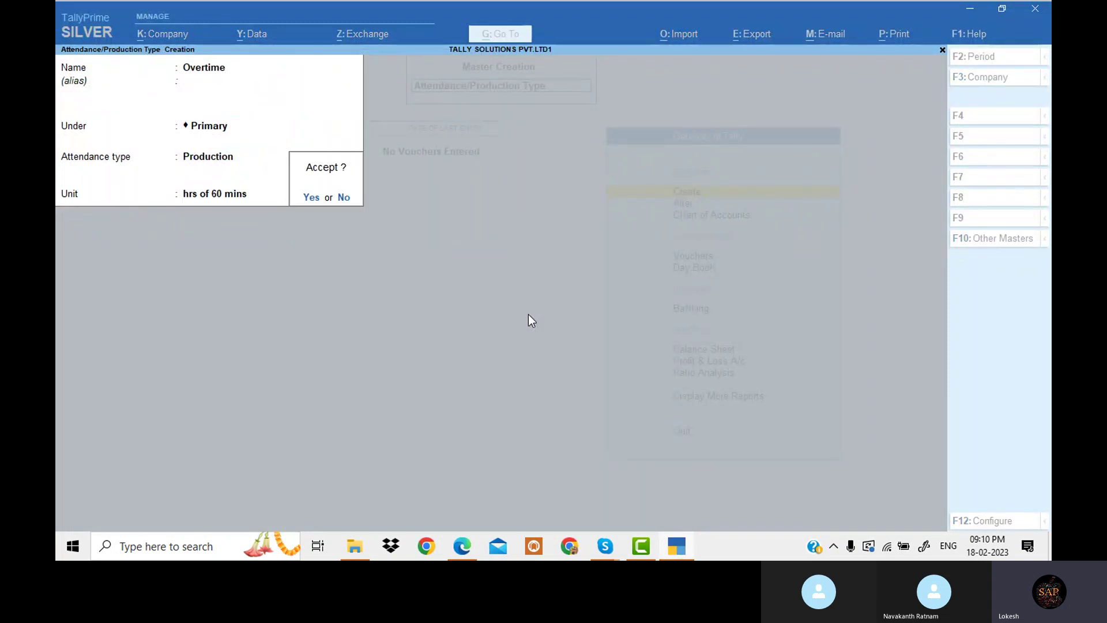
key("Return")
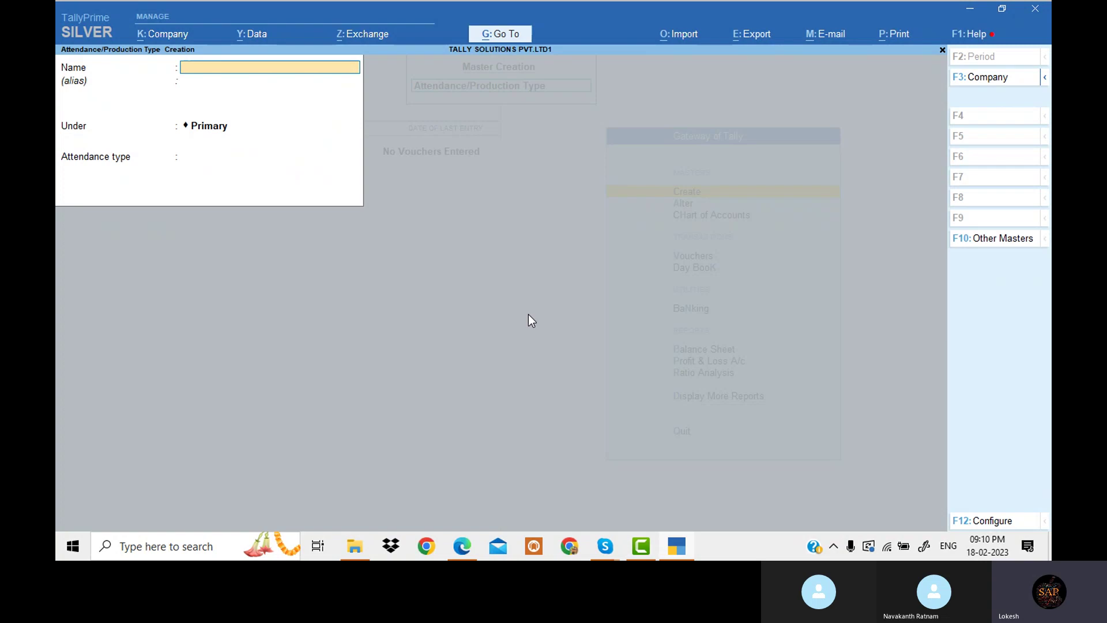
Quit attendance type creation and open the creation form for the Pay Heads payroll master
key("Escape")
key("y")
key("Down")
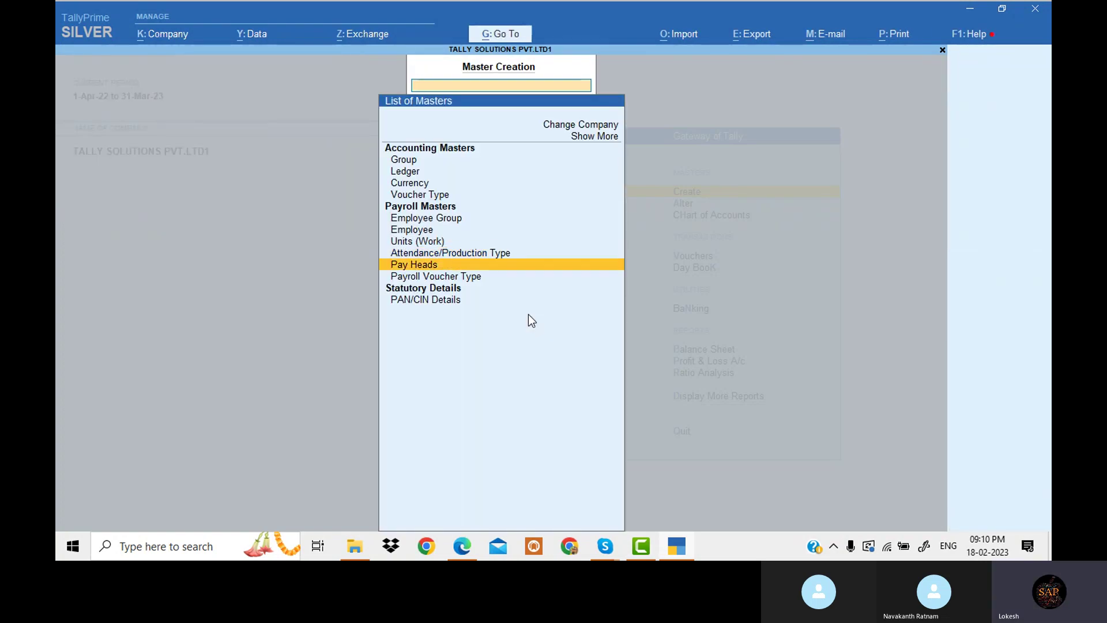
key("Return")
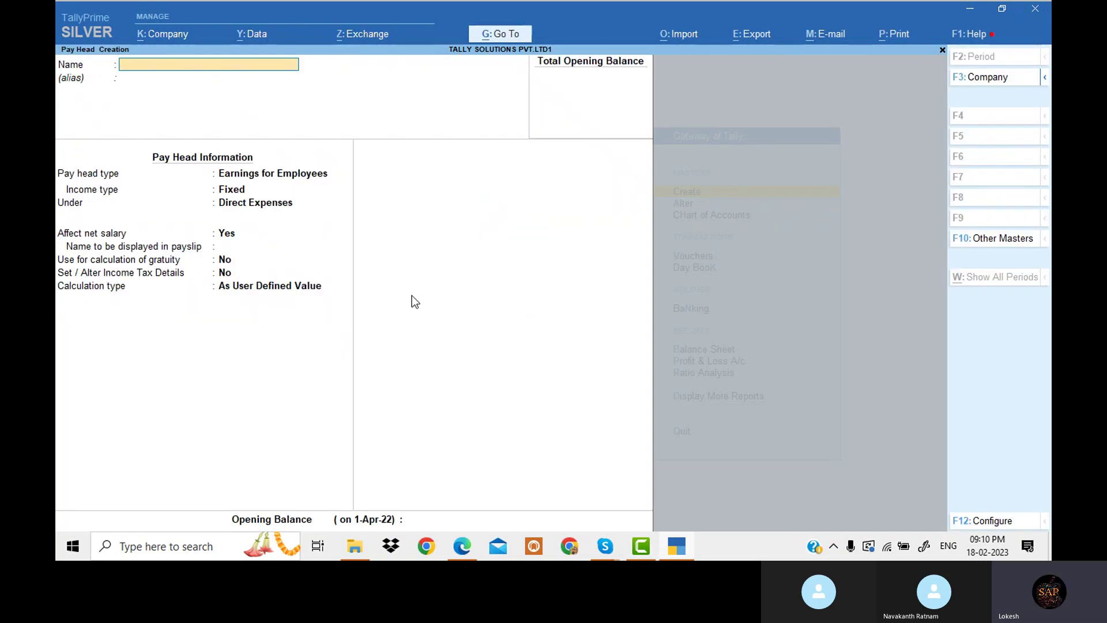
Switch to the payroll PDF in Edge and examine the earnings pay heads table and the Basic Pay creation instructions with their example screen
left_click(469, 545)
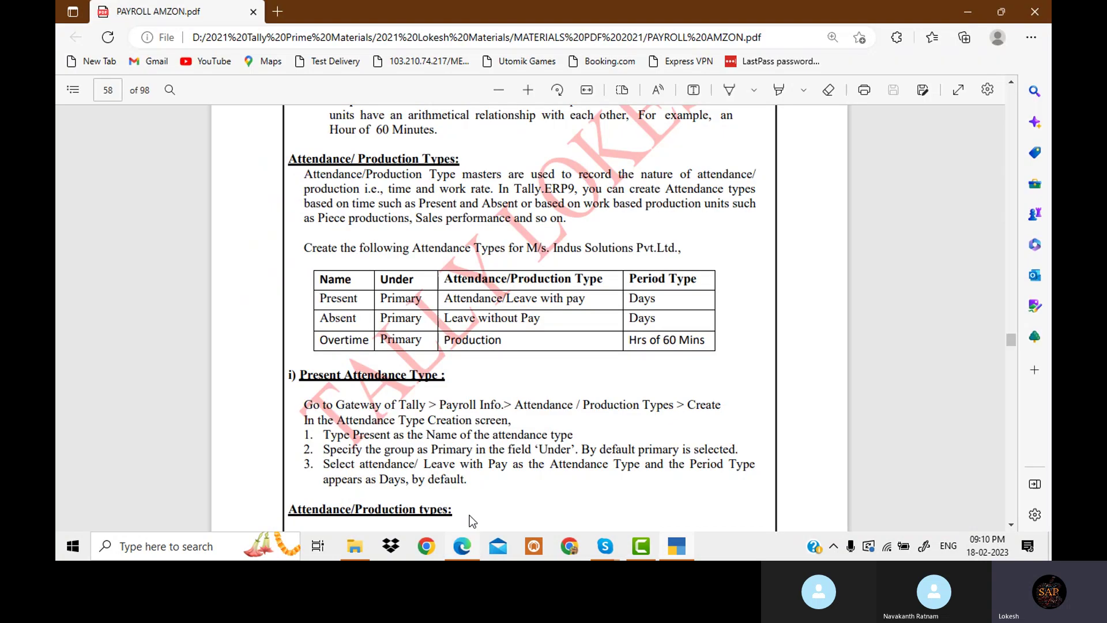
scroll(518, 291, "down", 5)
scroll(519, 292, "down", 15)
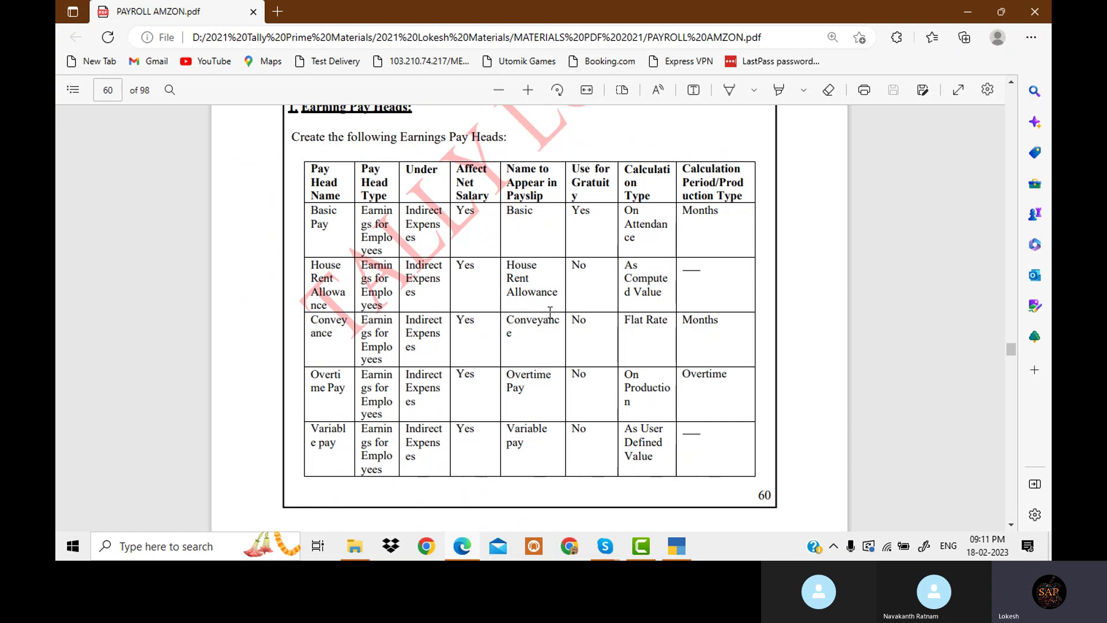
scroll(554, 312, "down", 6)
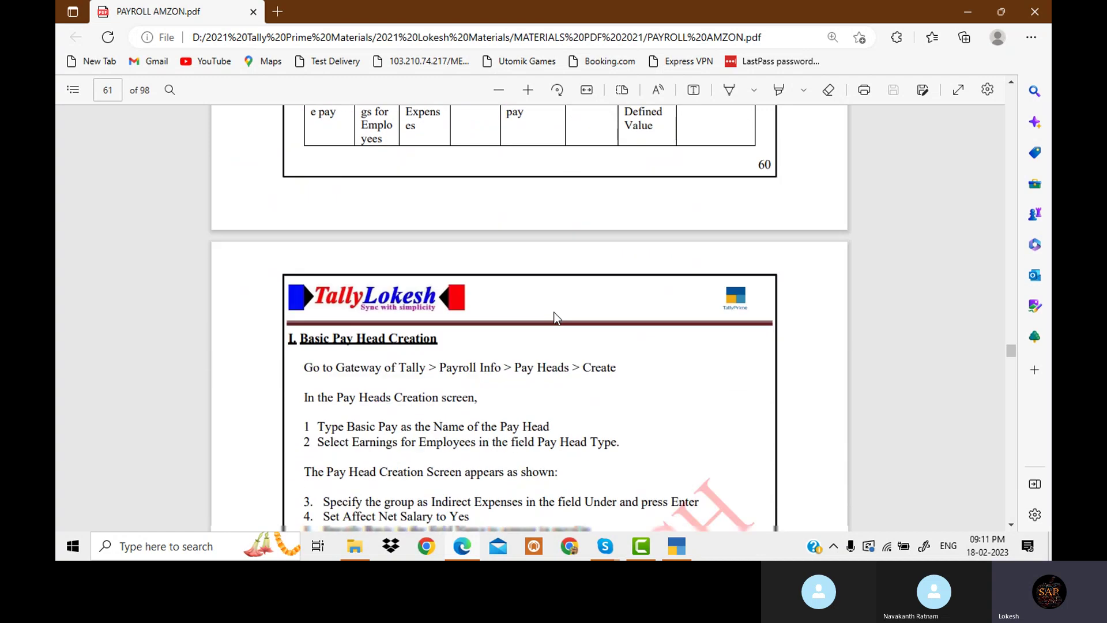
scroll(445, 171, "up", 5)
scroll(427, 229, "down", 10)
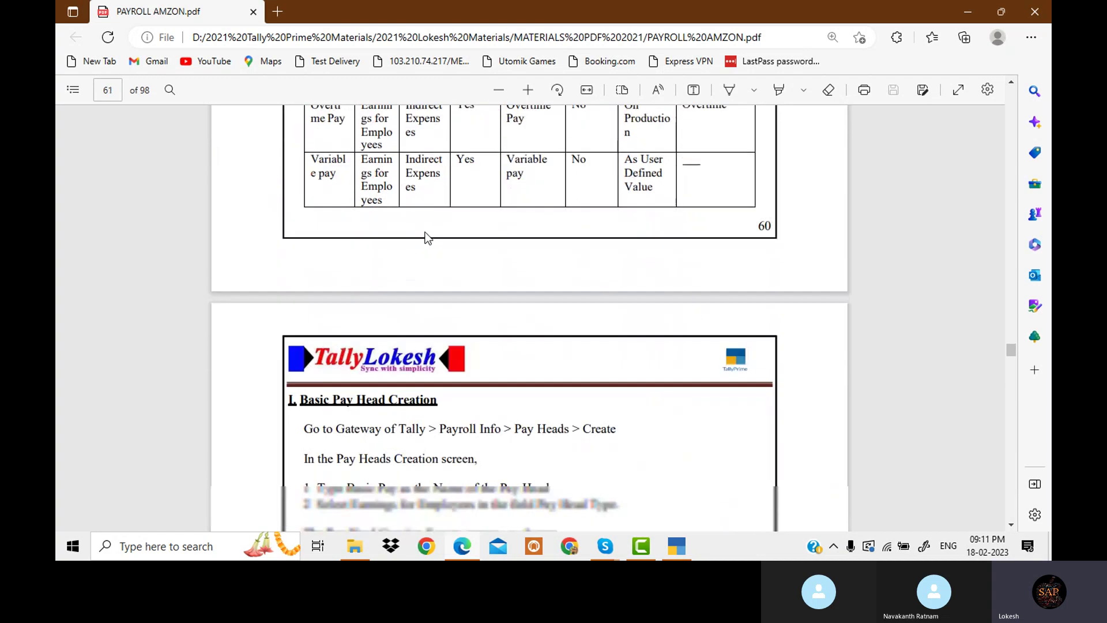
scroll(427, 228, "down", 15)
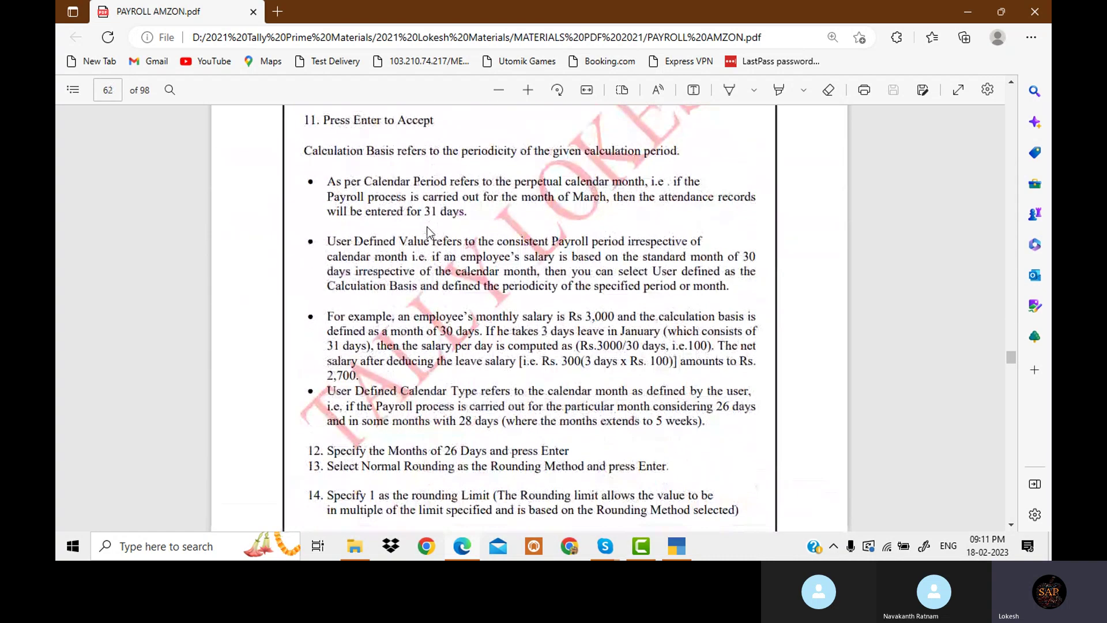
scroll(427, 227, "down", 4)
scroll(432, 254, "up", 1)
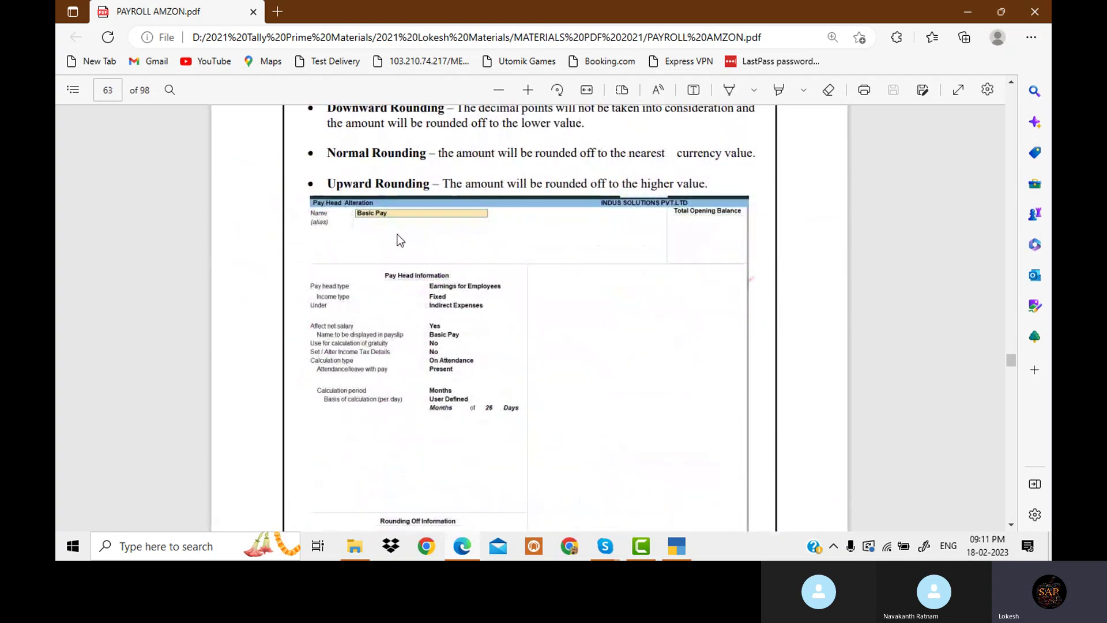
Back in TallyPrime, name the pay head Basic Pay with pay head type Earnings for Employees and income type Fixed
key("alt+Tab")
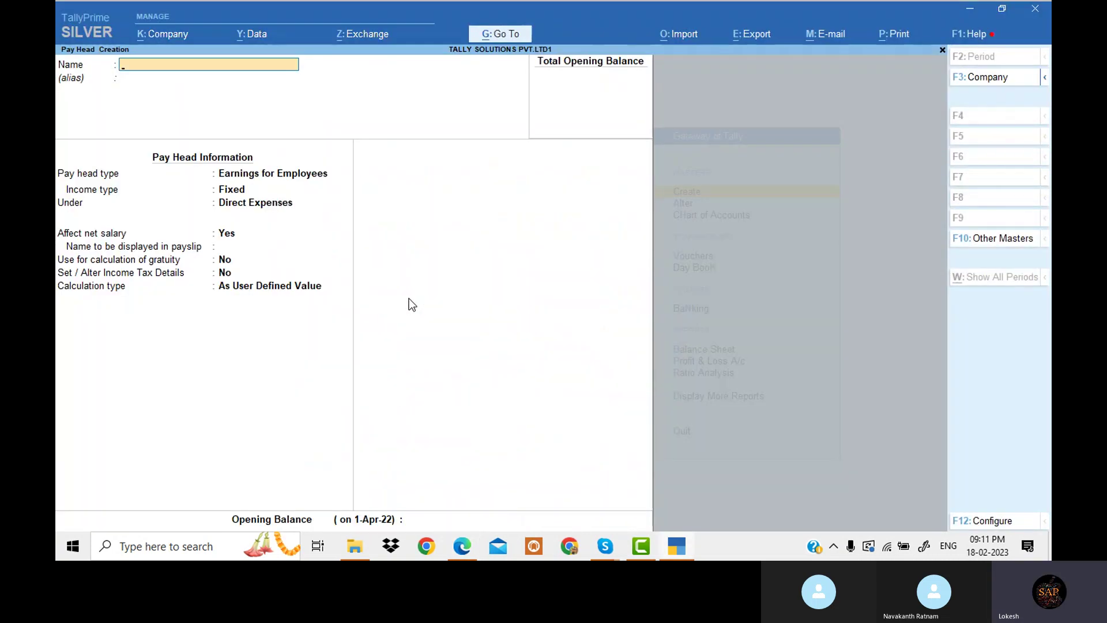
type("Basic Pa")
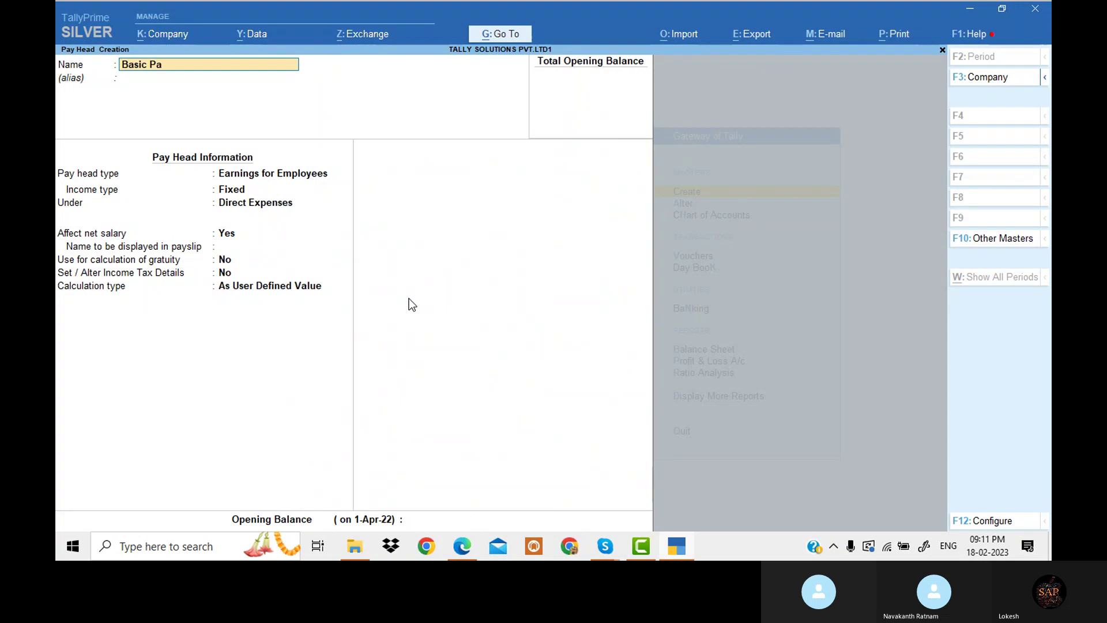
key("Return")
key("Return")
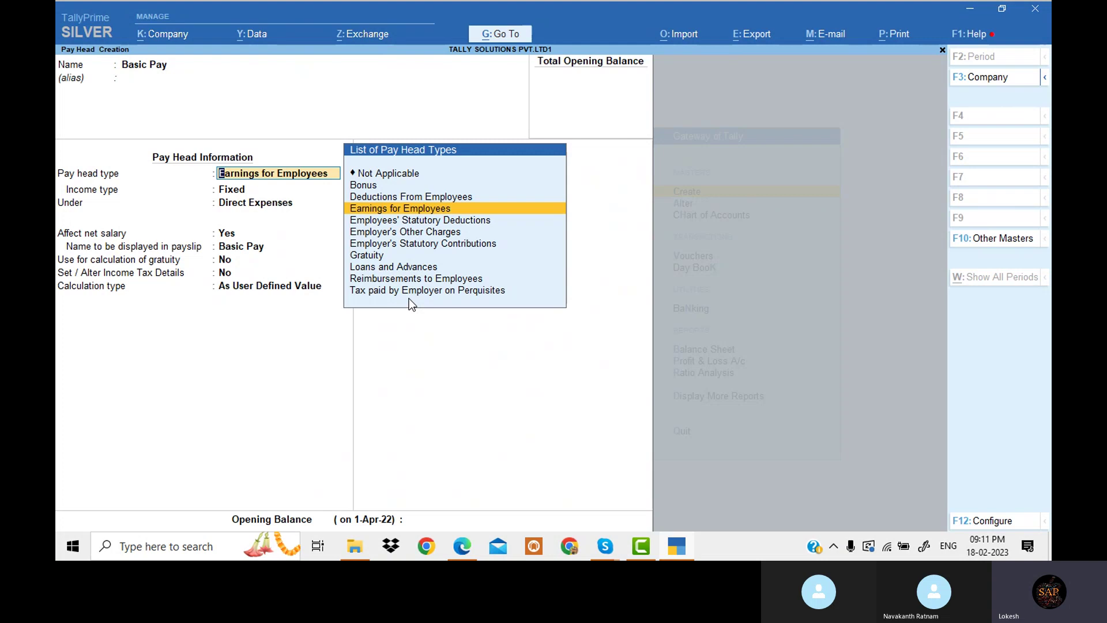
key("Return")
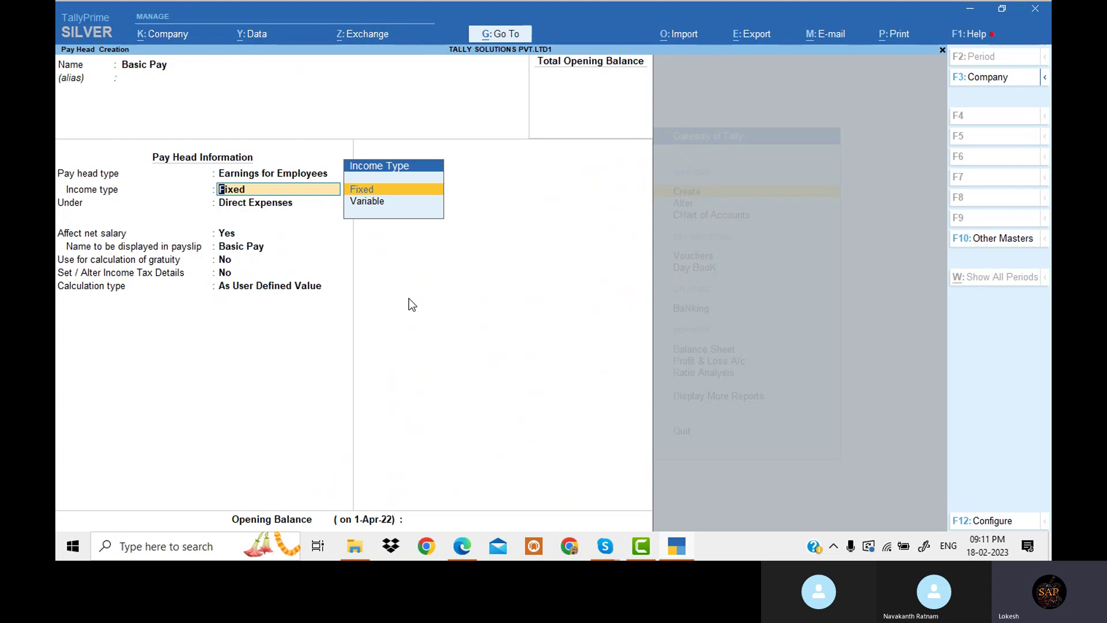
key("Return")
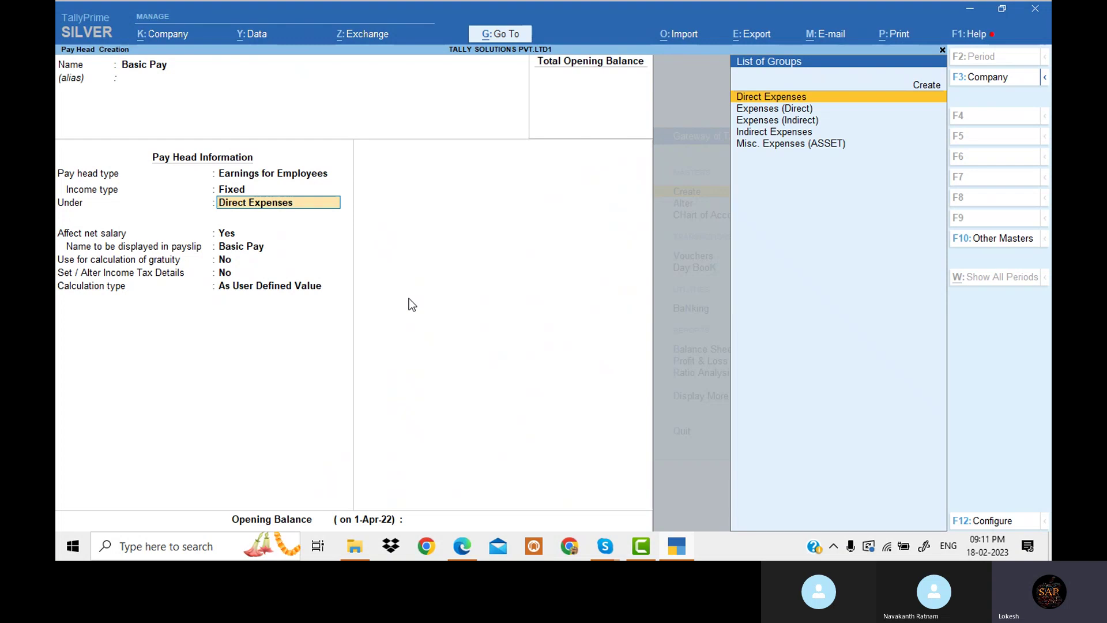
Place Basic Pay under Indirect Expenses, keeping Affect net salary at Yes, payslip name Basic Pay, and gratuity and income tax details at No
key("Down")
key("Down")
key("Down")
key("Return")
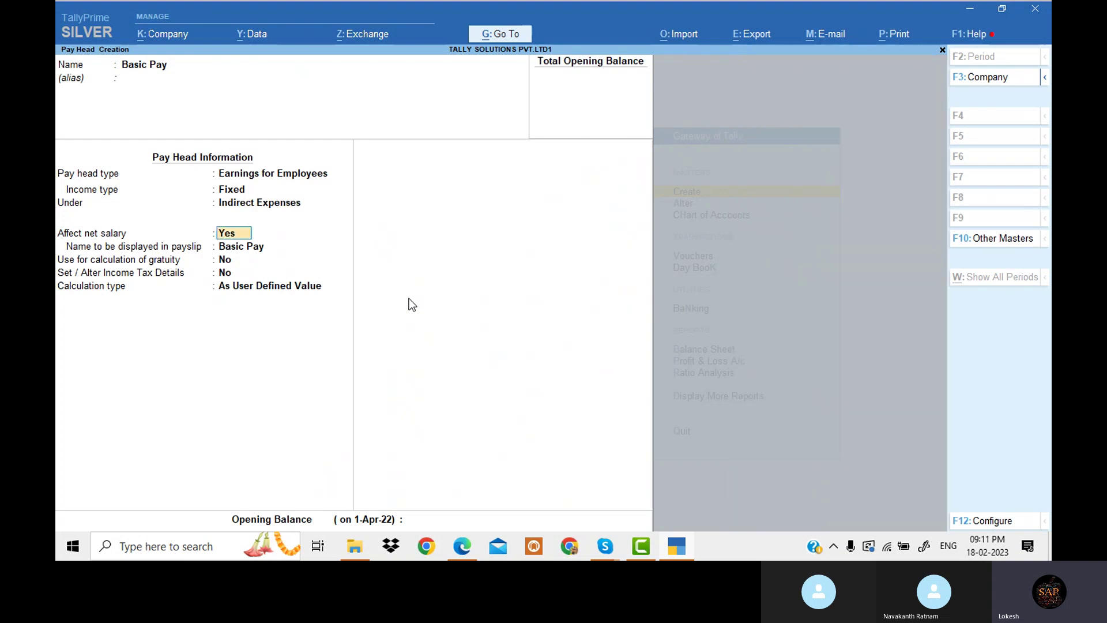
key("Return")
key("Return")
key("Return")
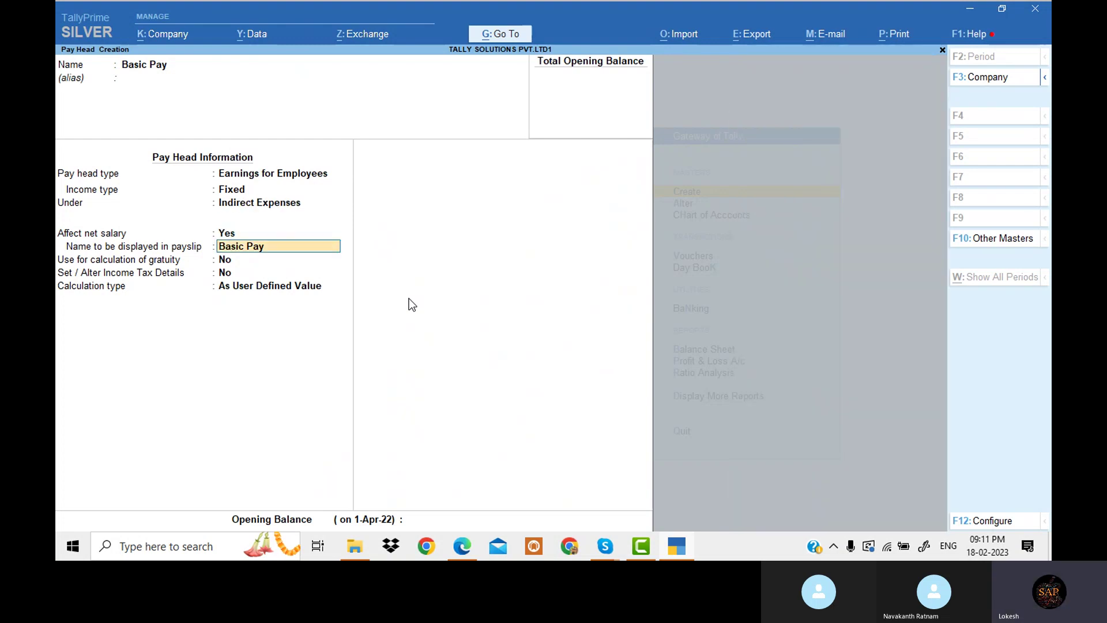
key("Return")
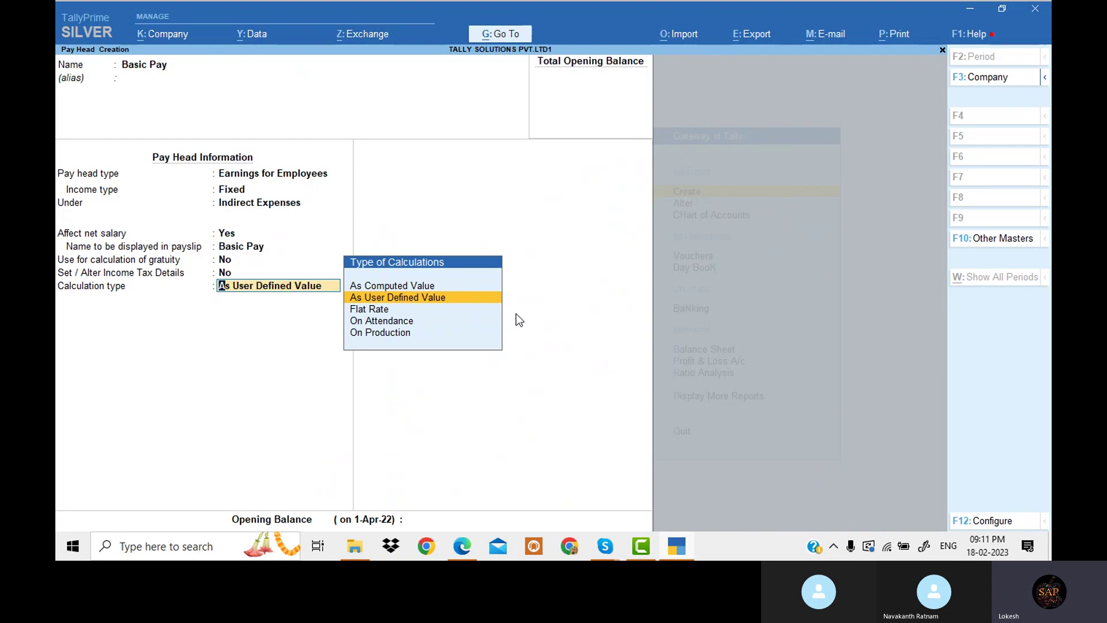
Set Basic Pay's calculation type to On Attendance with Present as the attendance/leave with pay
key("Down")
key("Down")
key("Return")
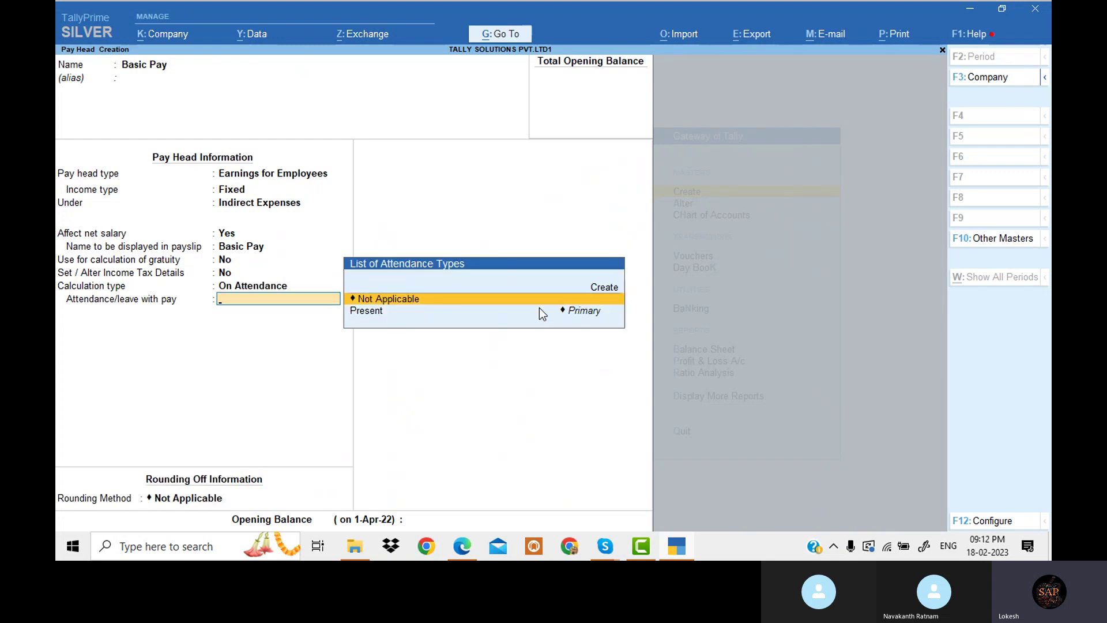
key("Down")
key("Return")
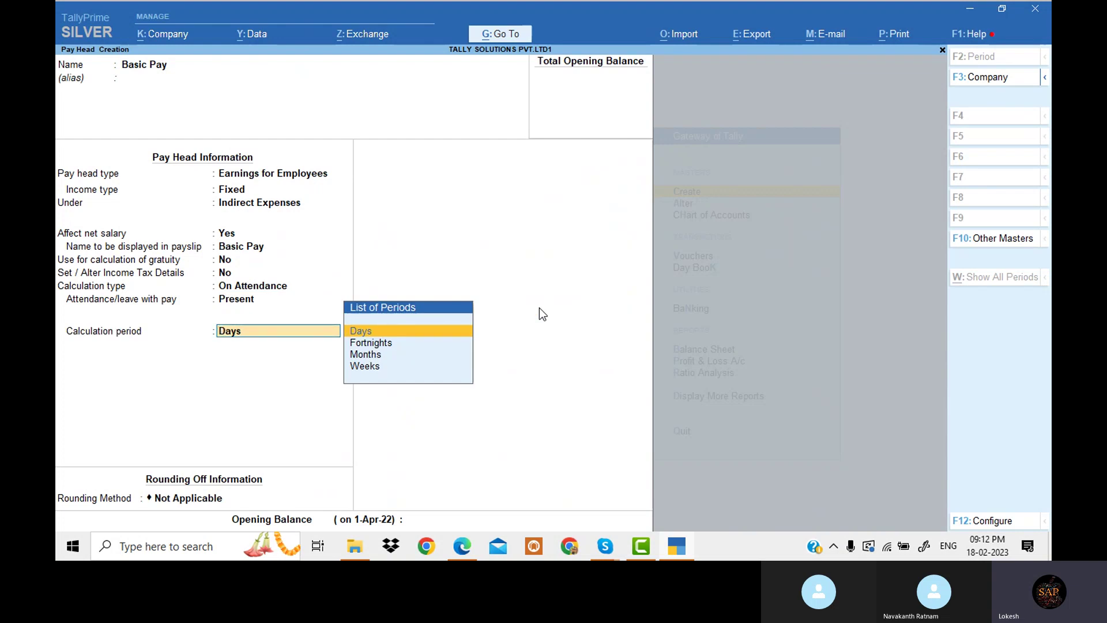
Check the calculation period in the PDF's Basic Pay example, then set it to Months in TallyPrime
left_click(465, 549)
scroll(460, 501, "down", 2)
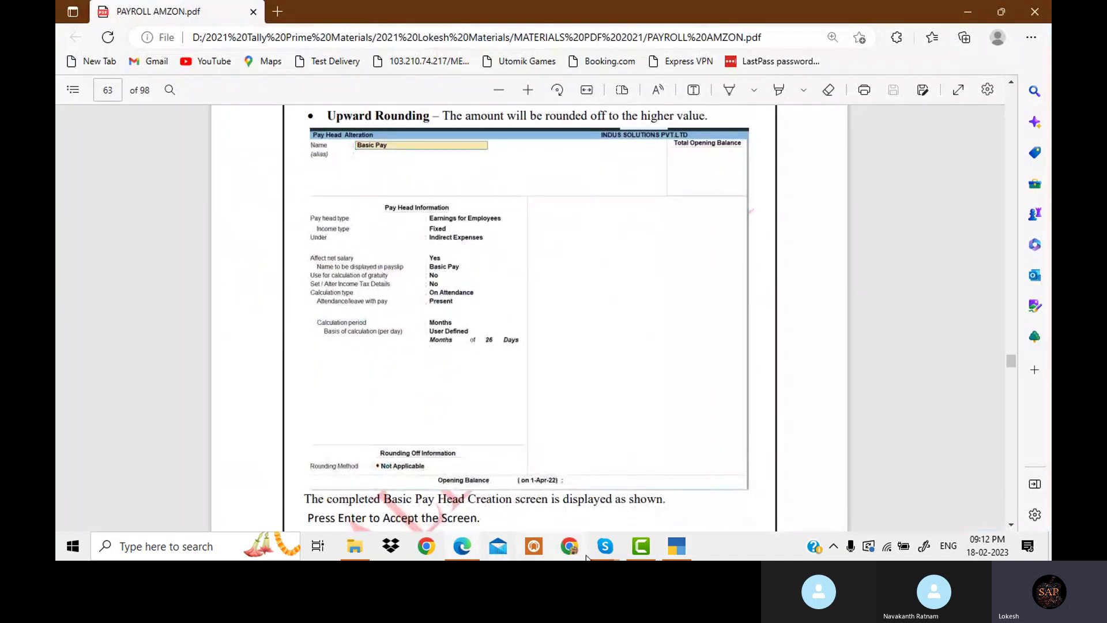
left_click(677, 547)
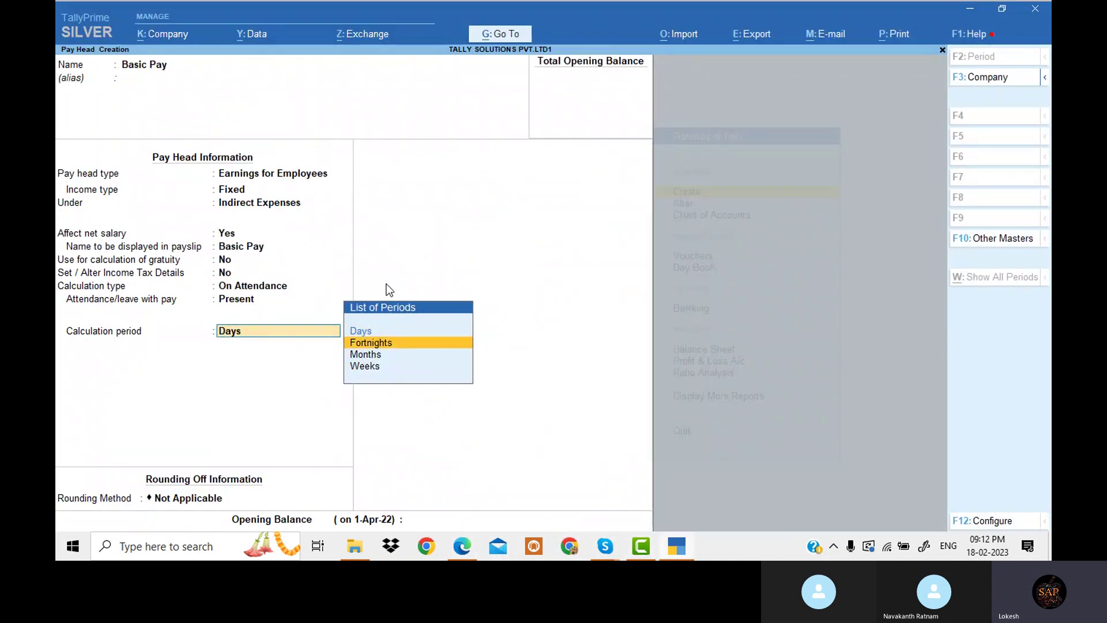
key("Down")
key("Return")
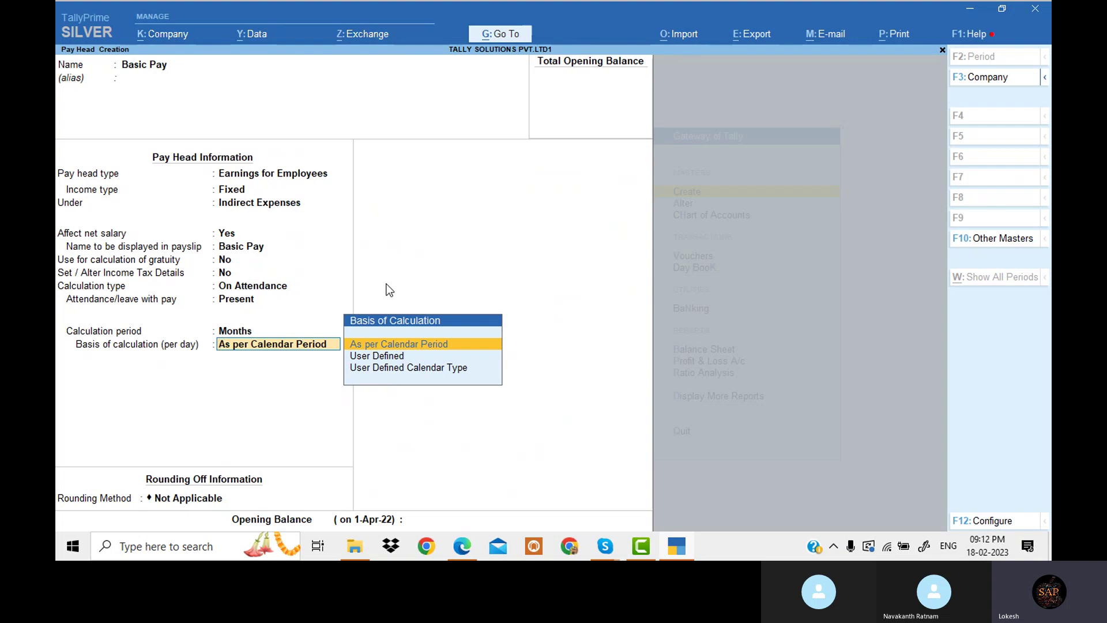
Set Basic Pay's per-day basis of calculation to User Defined with months of 26 days
left_click(466, 549)
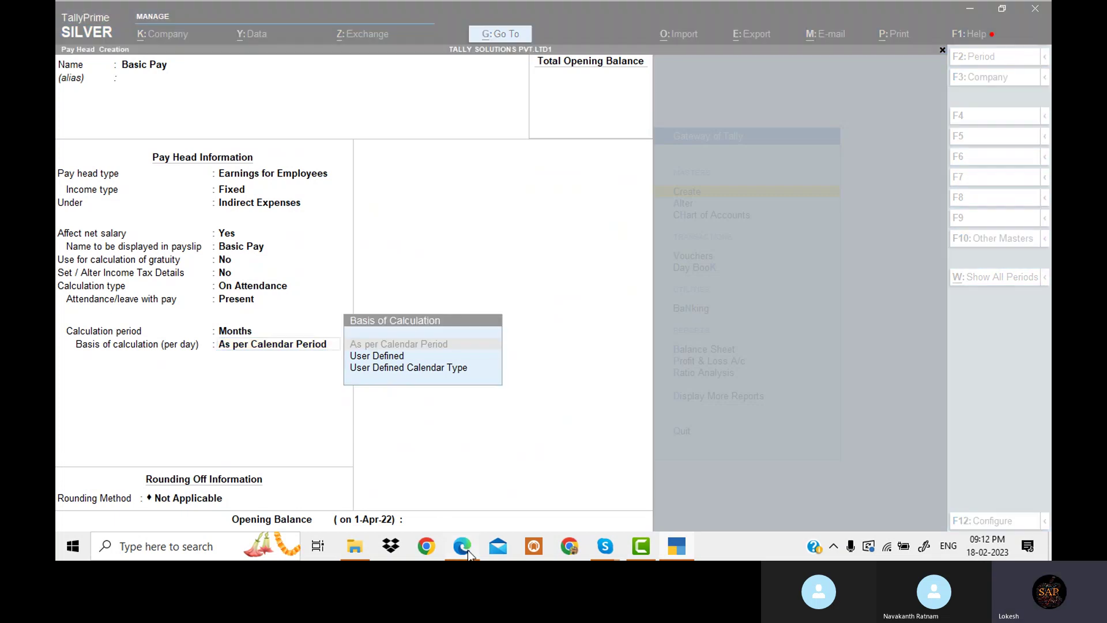
left_click(468, 551)
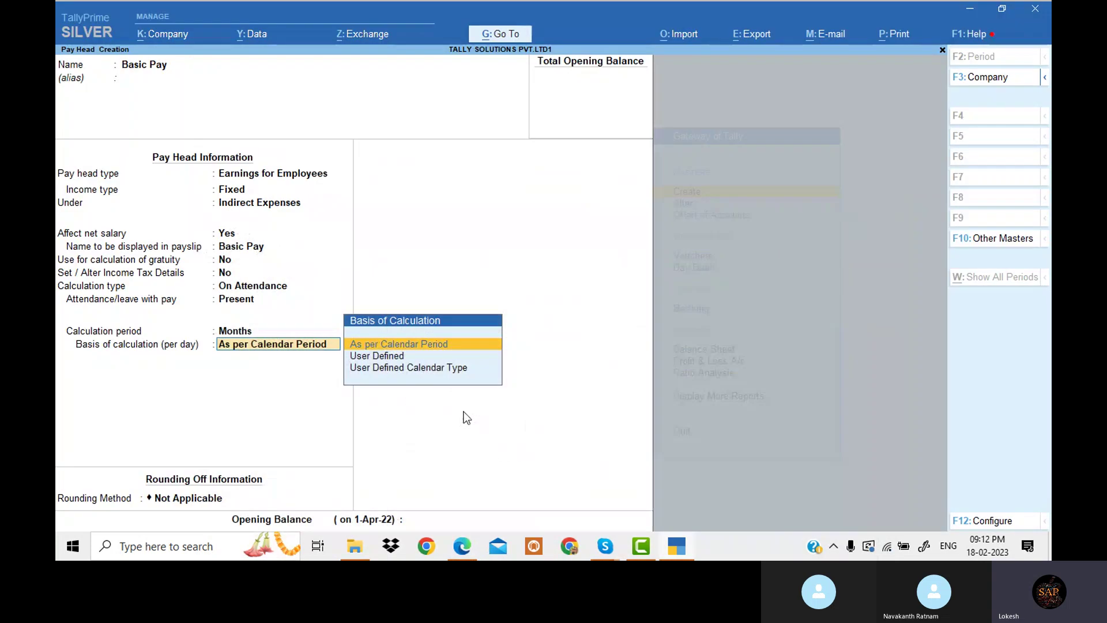
key("Down")
key("Down")
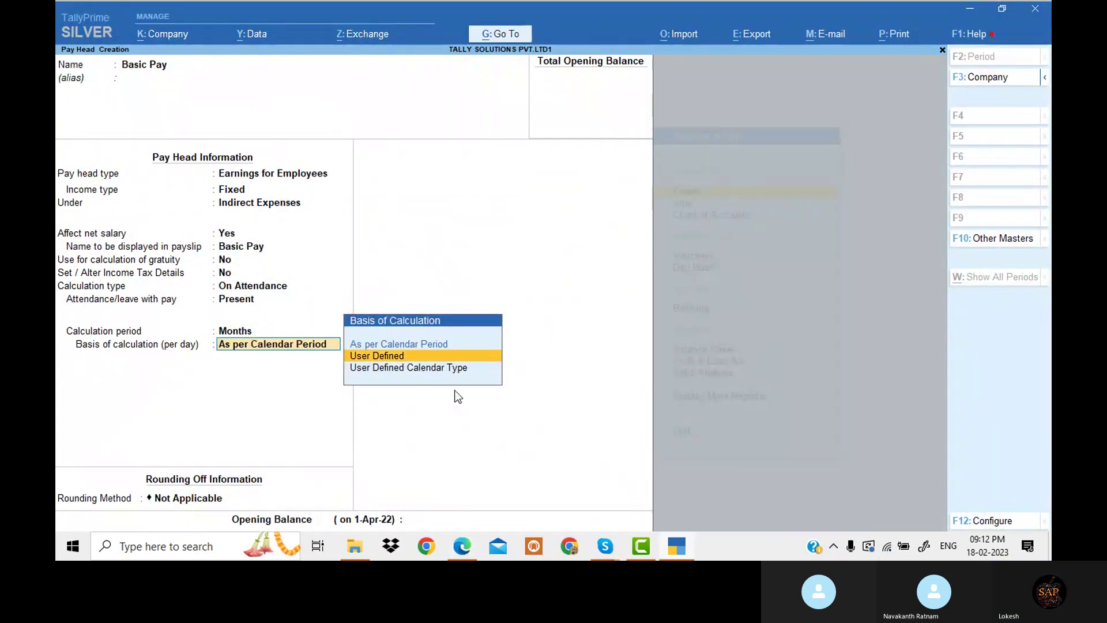
key("Up")
key("Return")
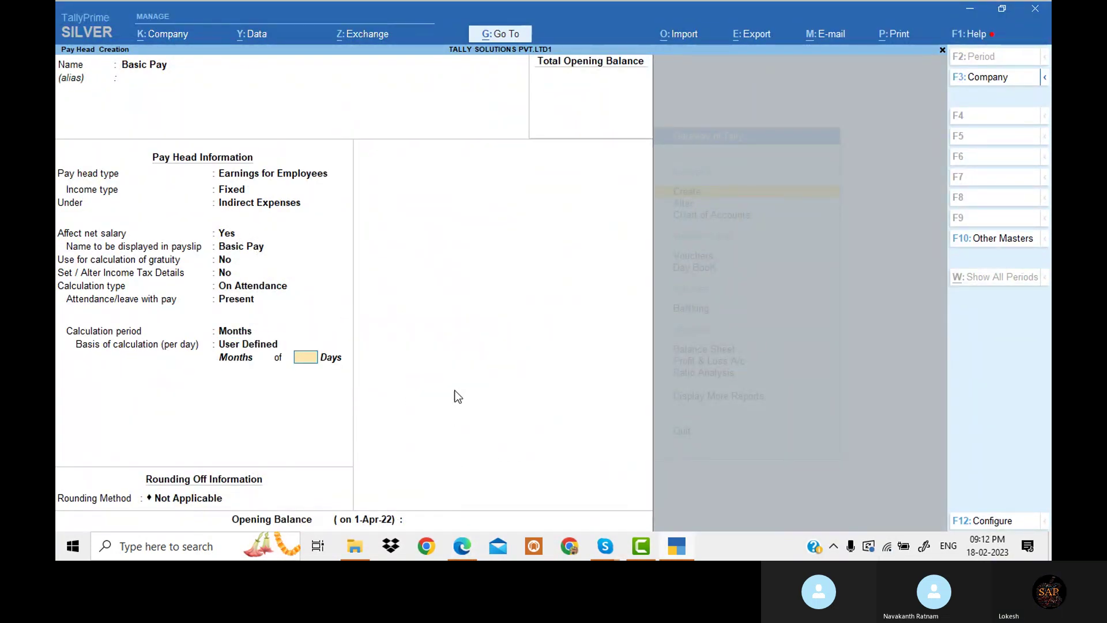
type("26")
key("Return")
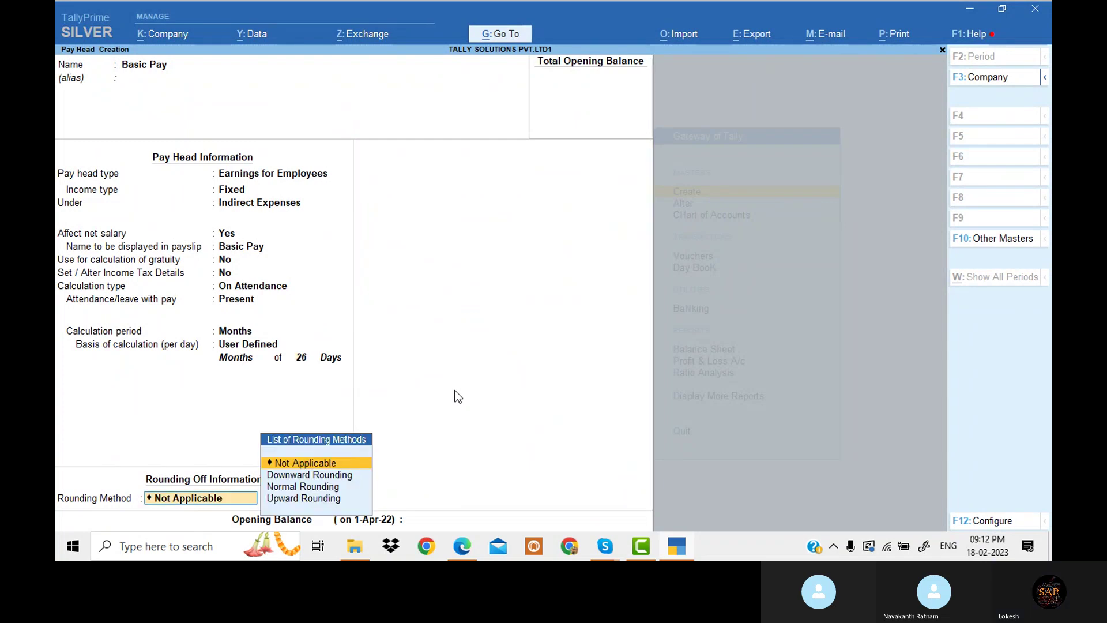
Keep the rounding method as Not Applicable and save the Basic Pay pay head
key("Return")
key("Return")
key("Return")
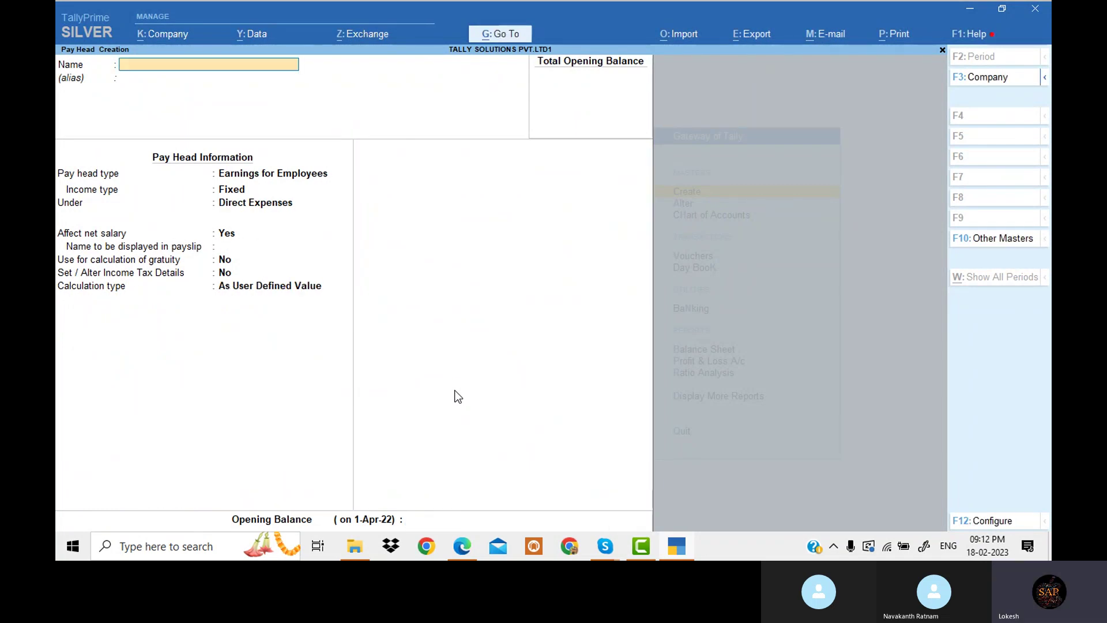
Find the House Rent Allowance example in the PDF and name the new TallyPrime pay head House Rent Allowence
left_click(470, 540)
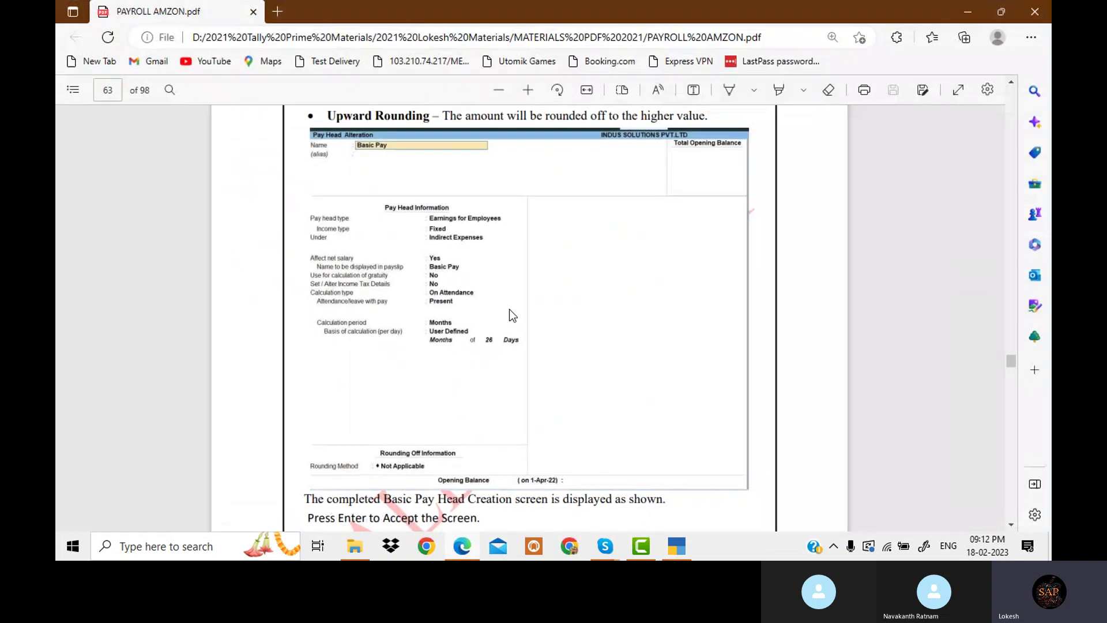
scroll(512, 313, "down", 15)
scroll(515, 322, "down", 20)
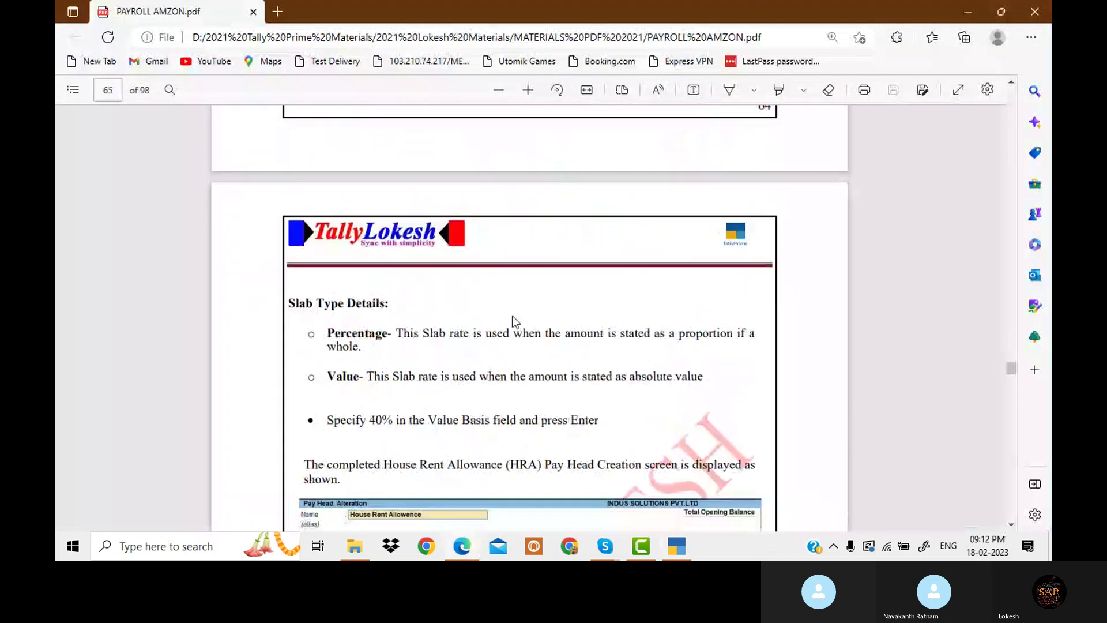
scroll(515, 321, "down", 1)
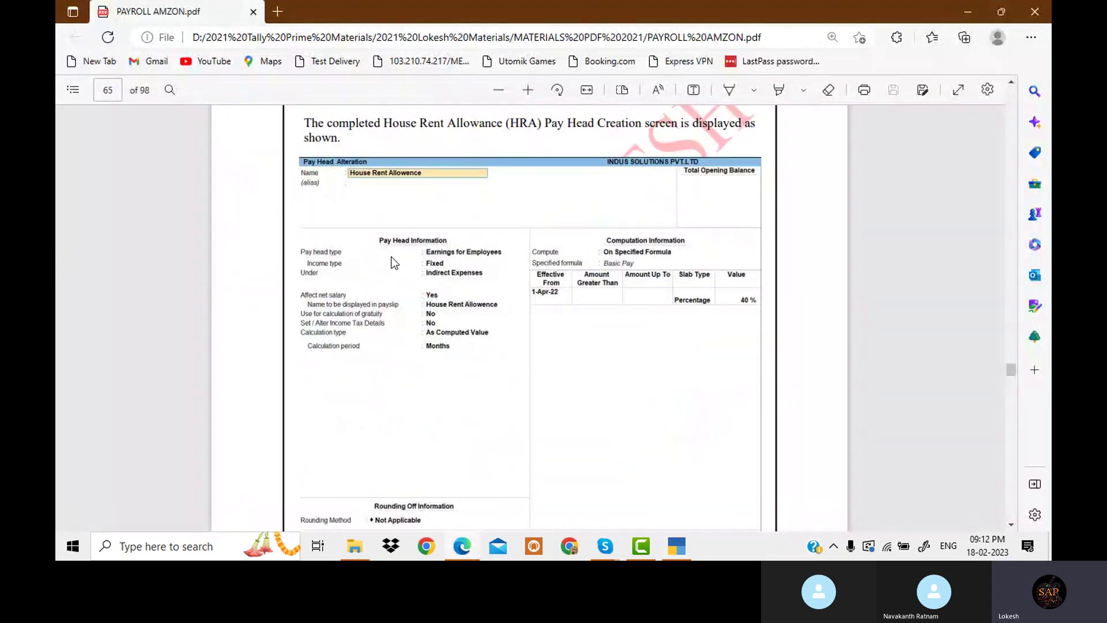
left_click(679, 546)
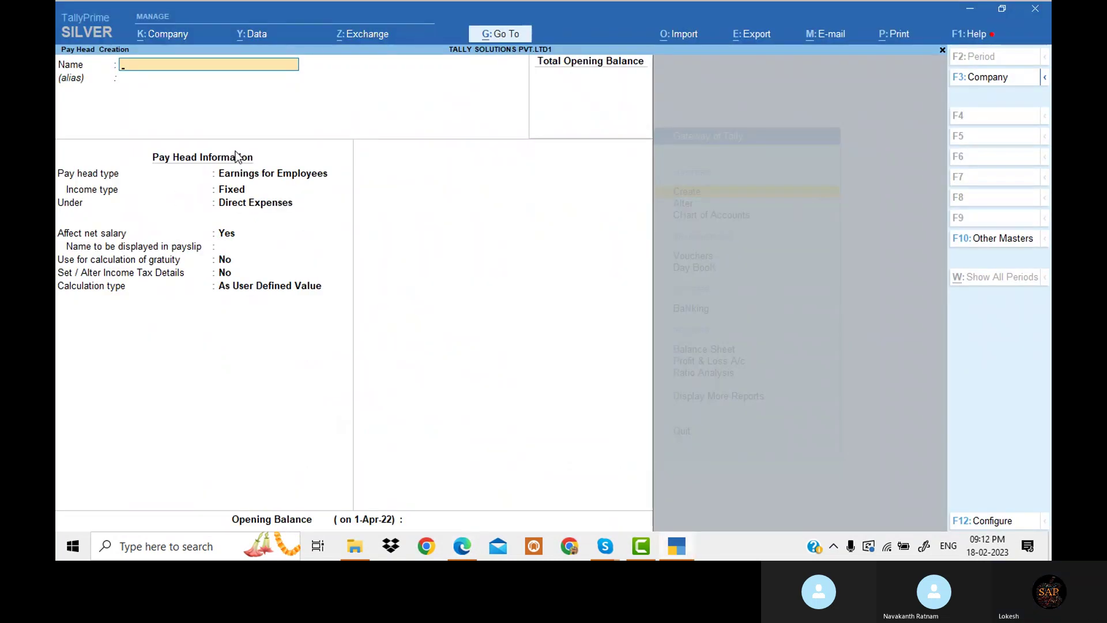
type("House Rent Allowe")
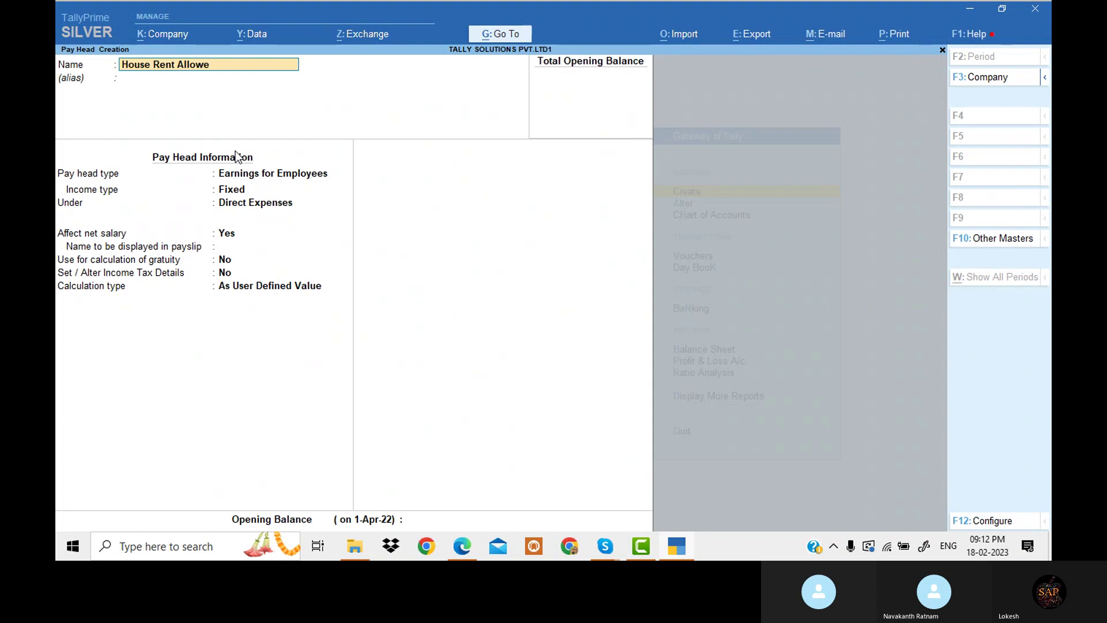
type("nce")
key("Return")
key("Return")
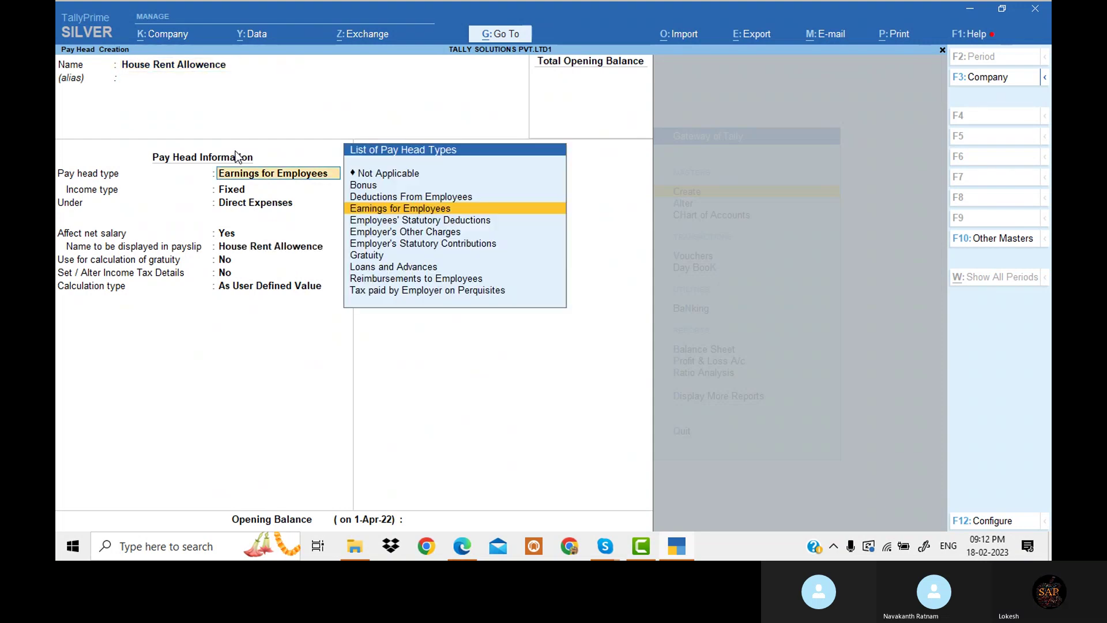
Set House Rent Allowence as Earnings for Employees with Fixed income type, under Indirect Expenses
key("alt+Tab")
key("alt+Tab")
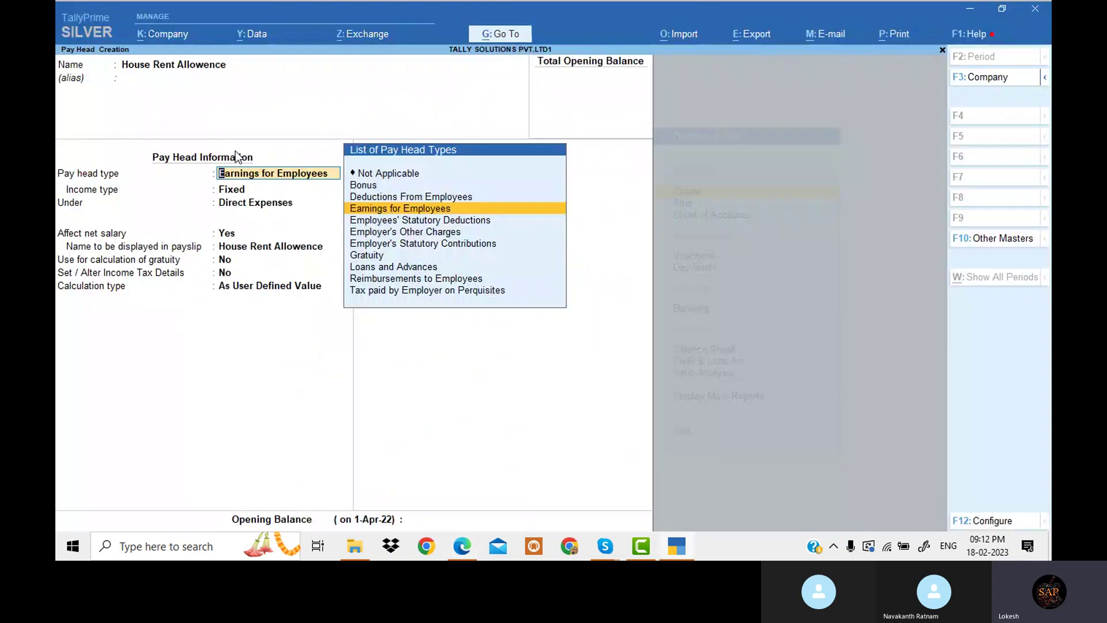
key("Return")
key("Return")
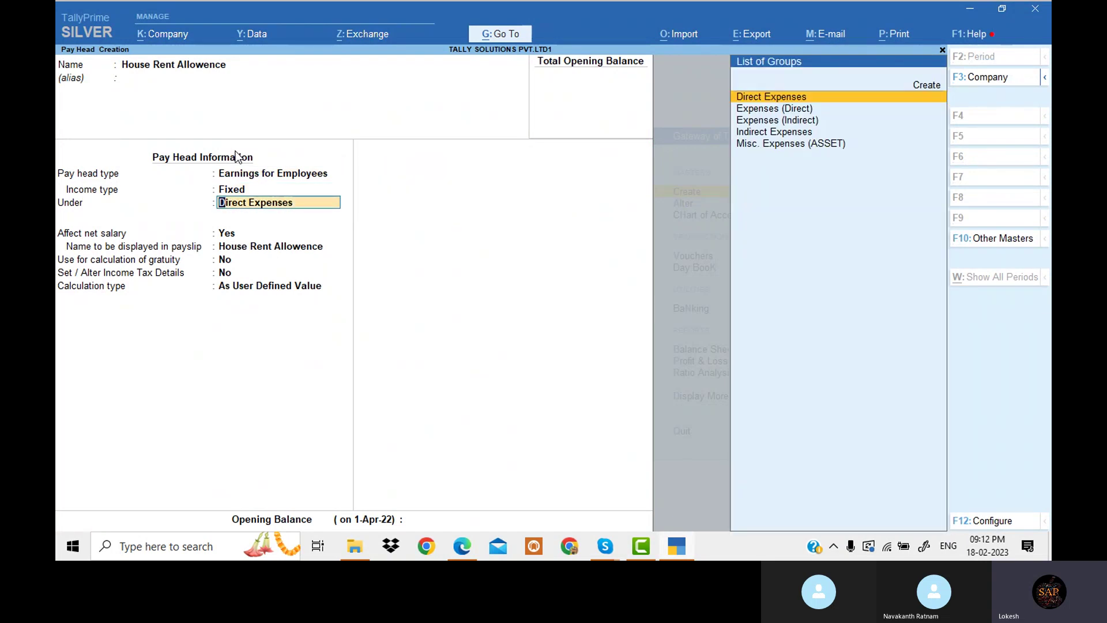
key("Up")
key("Down")
key("Down")
key("Down")
key("Down")
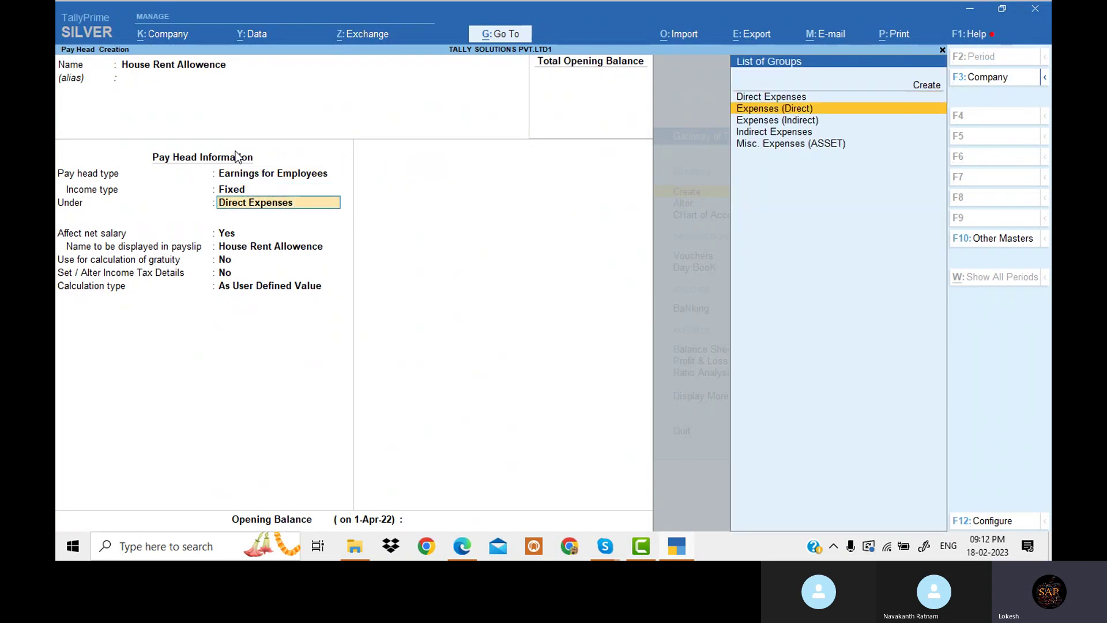
key("Return")
Check the PDF example and keep House Rent Allowence affecting net salary, with gratuity and income tax details set to No
key("alt+Tab")
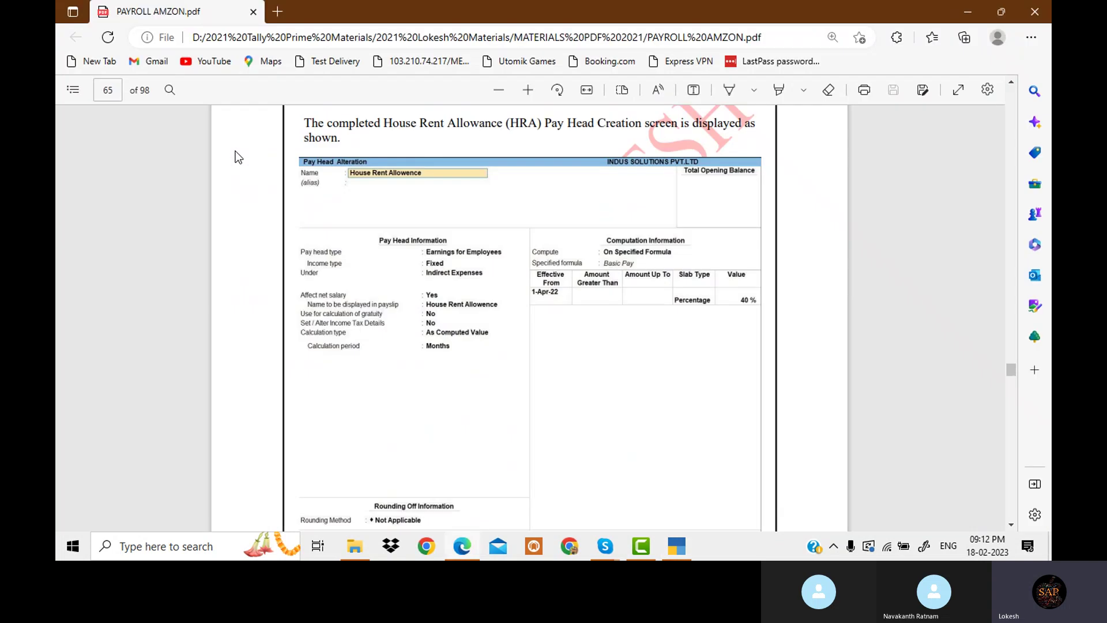
key("alt+Tab")
key("Return")
key("Return")
key("Return")
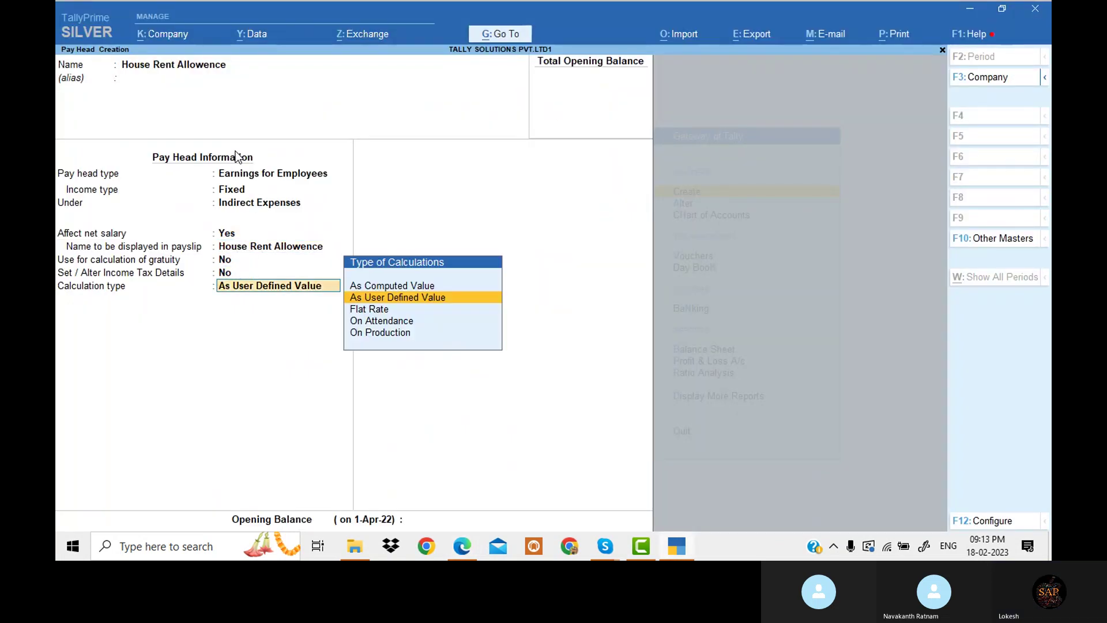
Set House Rent Allowence's calculation type to As Computed Value with a Months period, keeping rounding Not Applicable
key("alt+Tab")
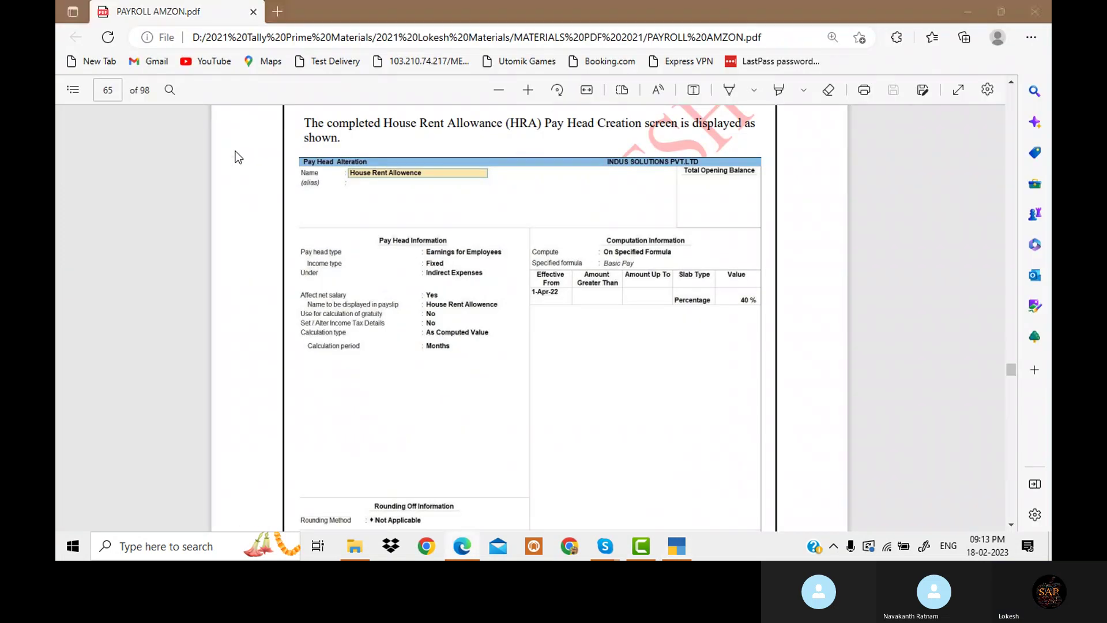
key("alt+Tab")
key("Up")
key("Return")
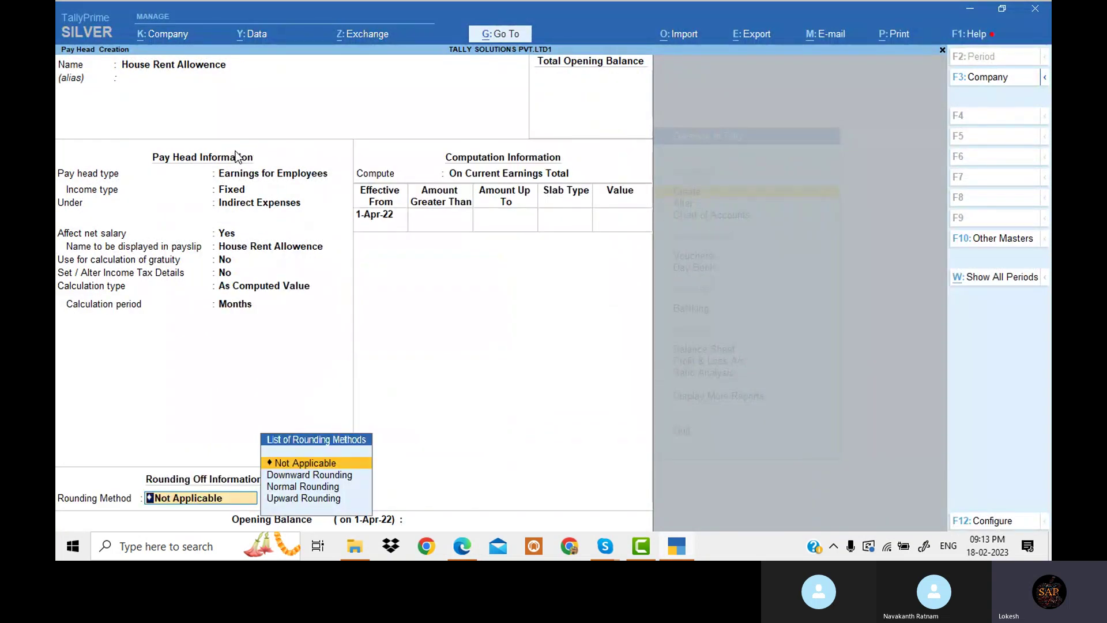
key("Return")
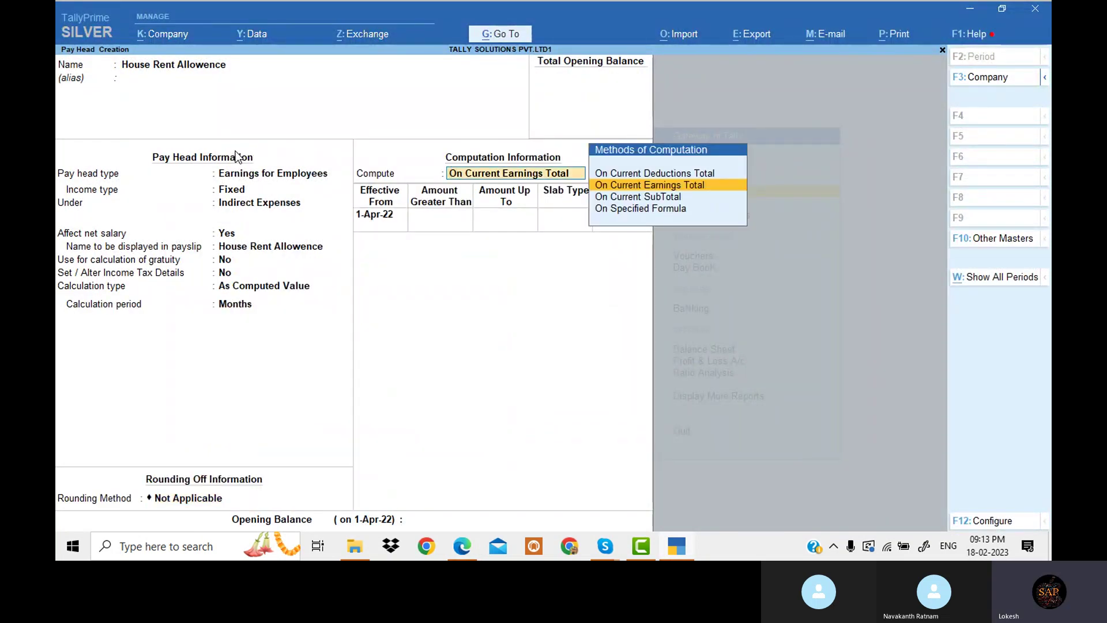
Set House Rent Allowence to compute On Specified Formula, adding Basic Pay as the formula's pay head
key("Down")
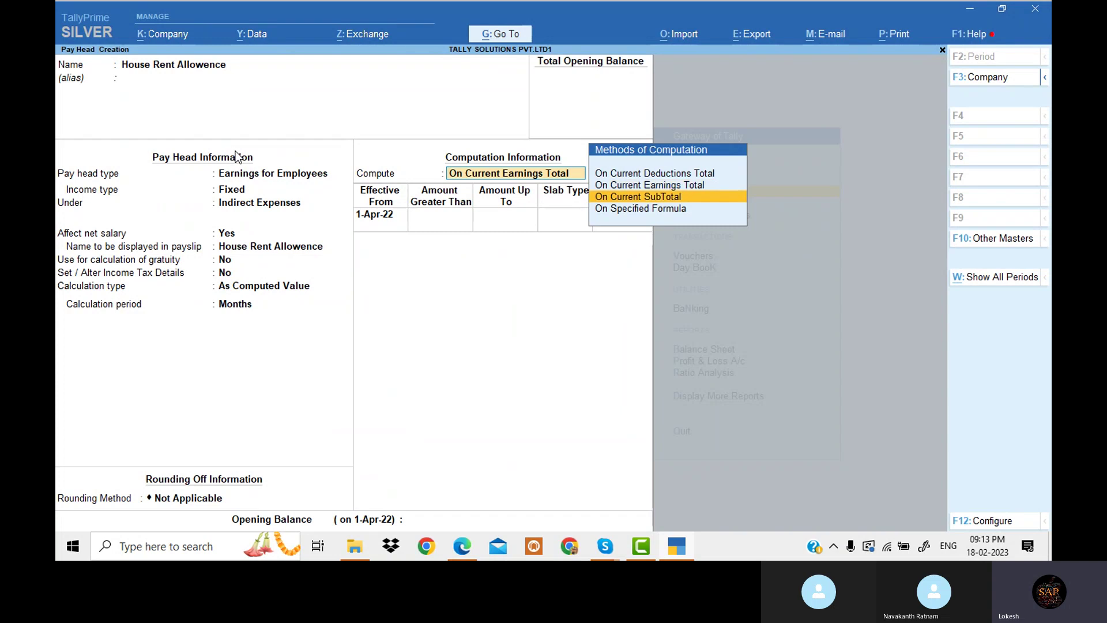
key("Down")
key("alt+Tab")
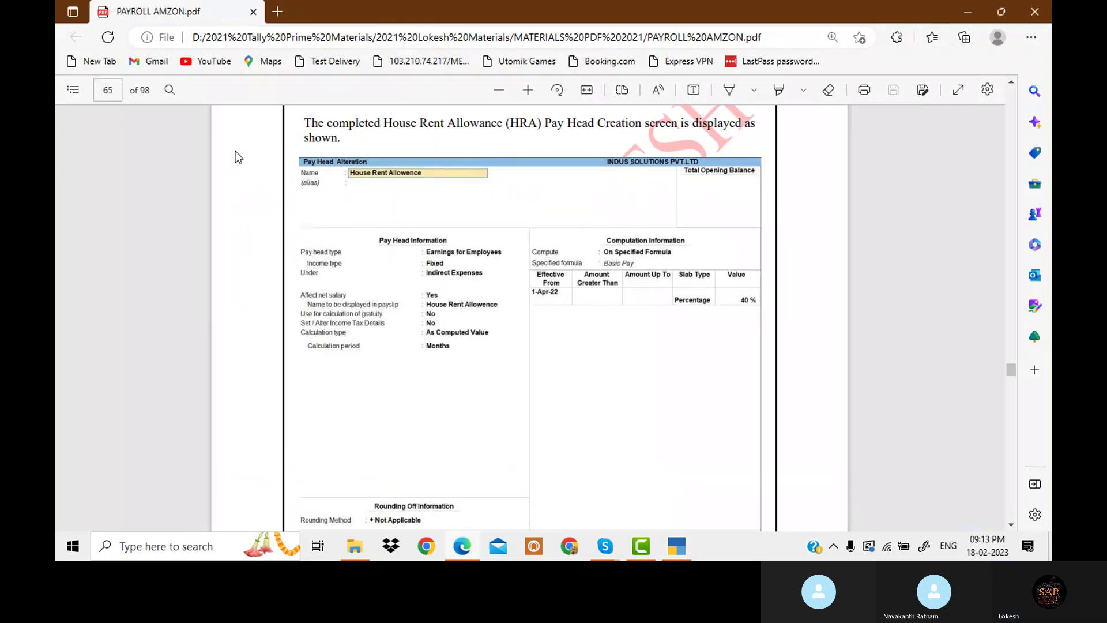
key("alt+Tab")
key("Return")
key("Return")
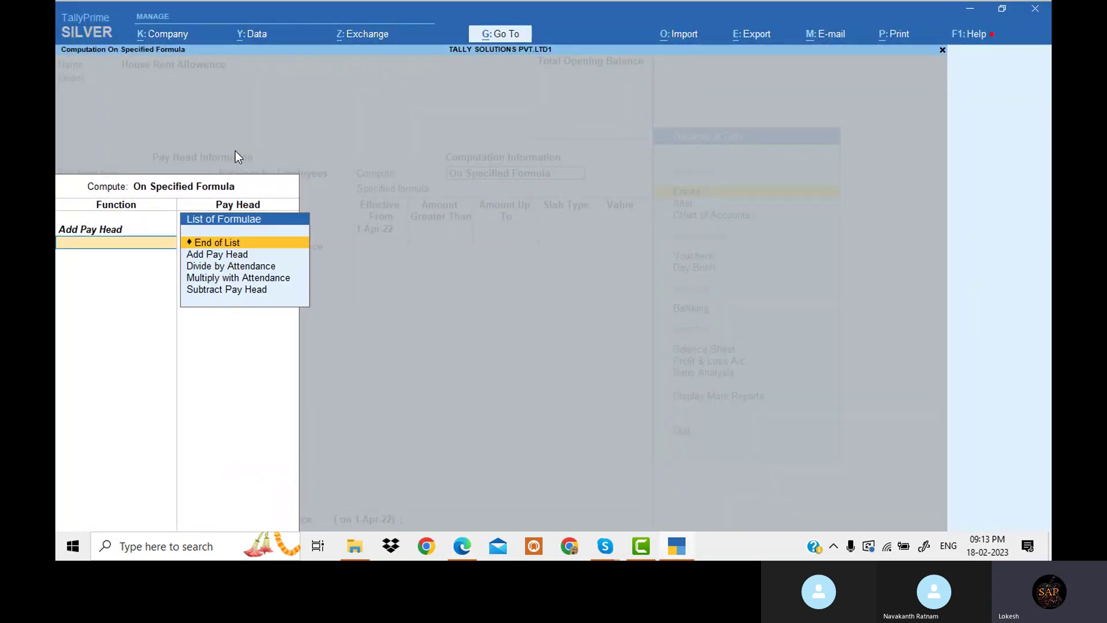
key("Return")
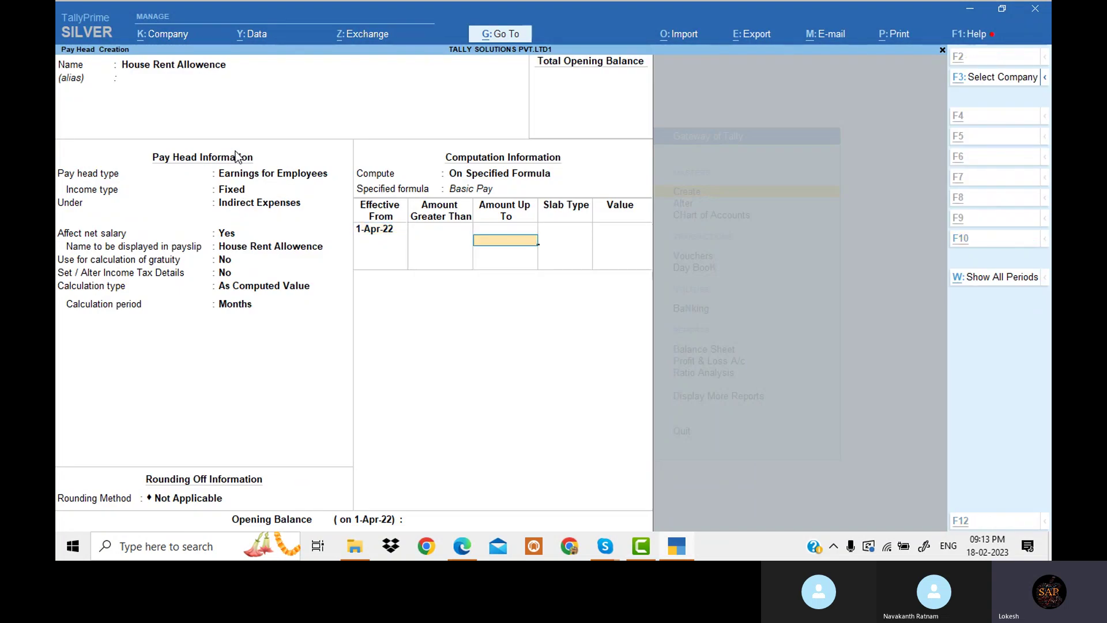
Enter a Percentage slab of 40% effective from 1-Apr-22 and save the House Rent Allowence pay head
key("alt+Tab")
key("alt+Tab")
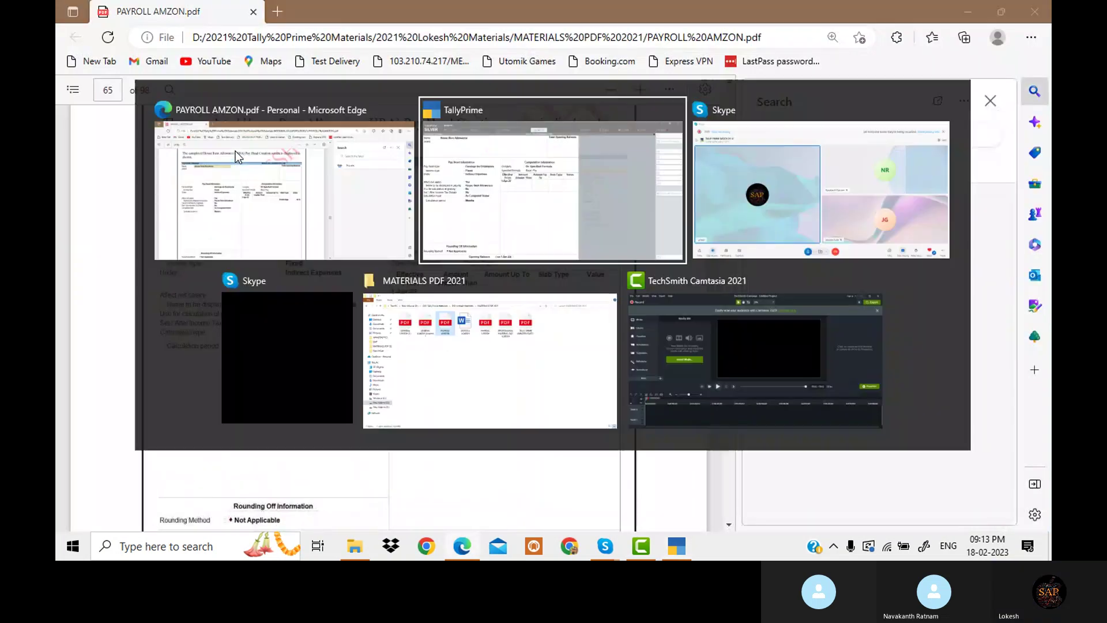
key("Return")
key("alt+Tab")
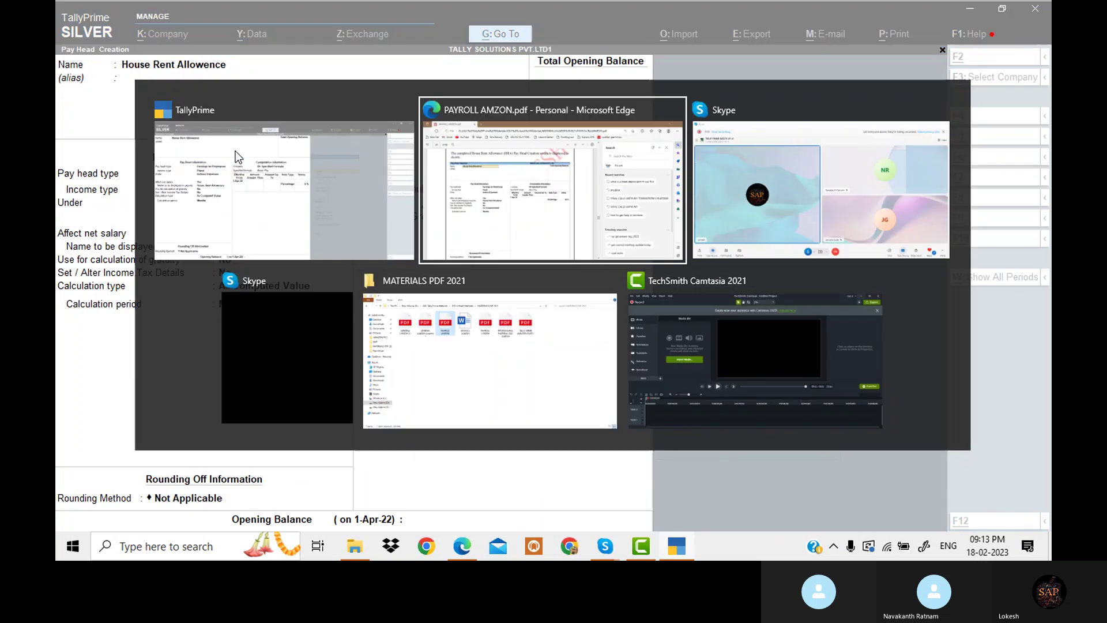
key("alt+Tab")
type("40")
key("Return")
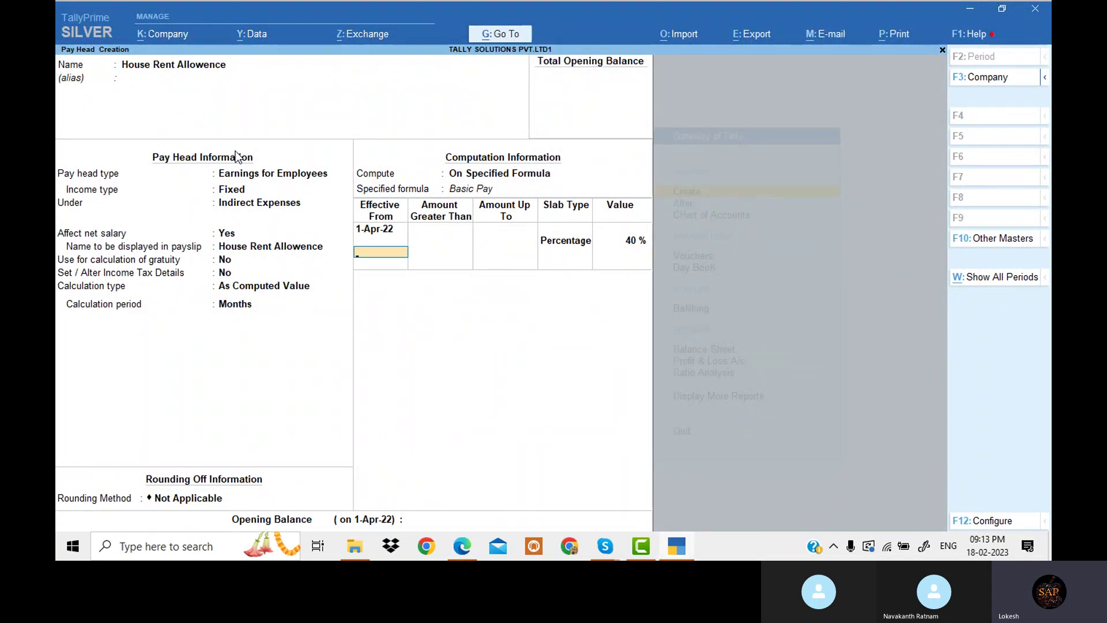
key("Return")
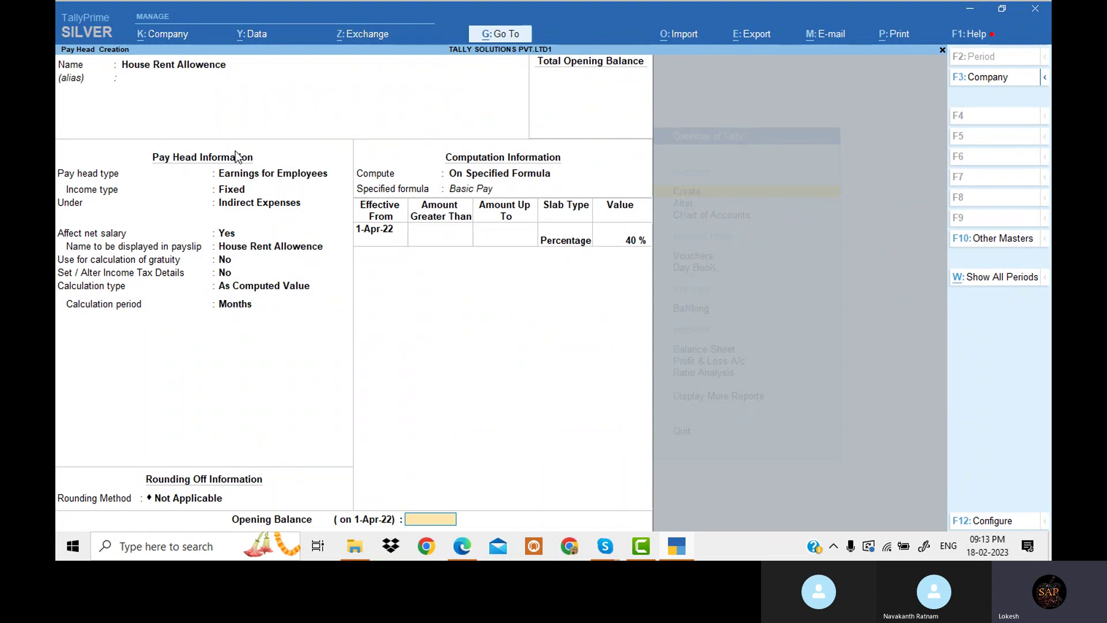
key("Return")
key("Return")
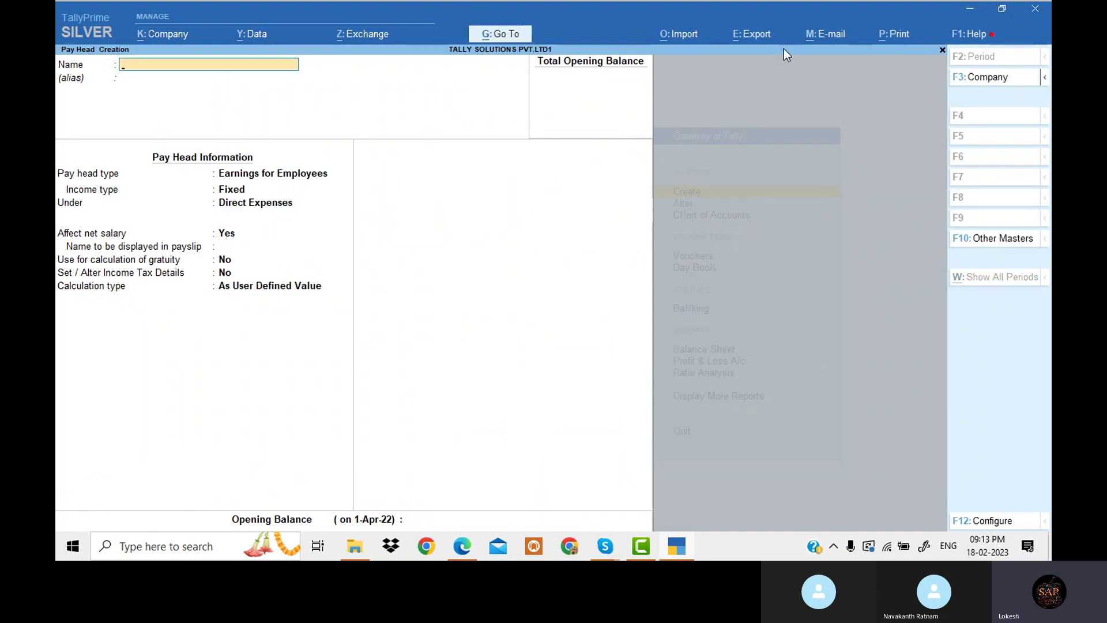
Find the Conveyance example in the PDF and name the new TallyPrime pay head Conveyance
left_click(478, 539)
scroll(466, 333, "down", 10)
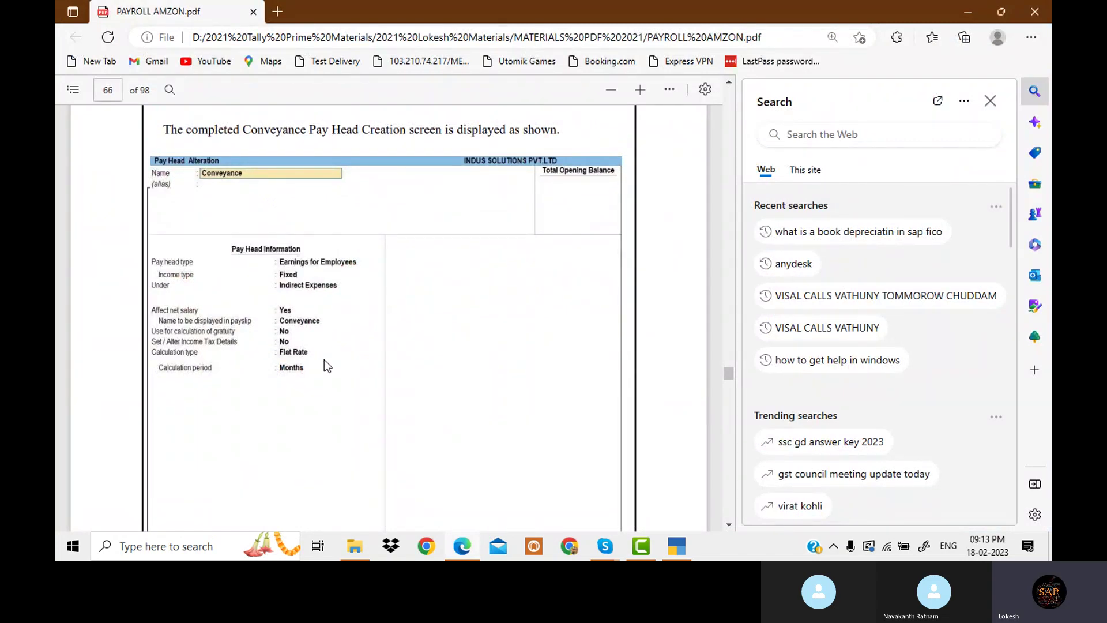
key("alt+Tab")
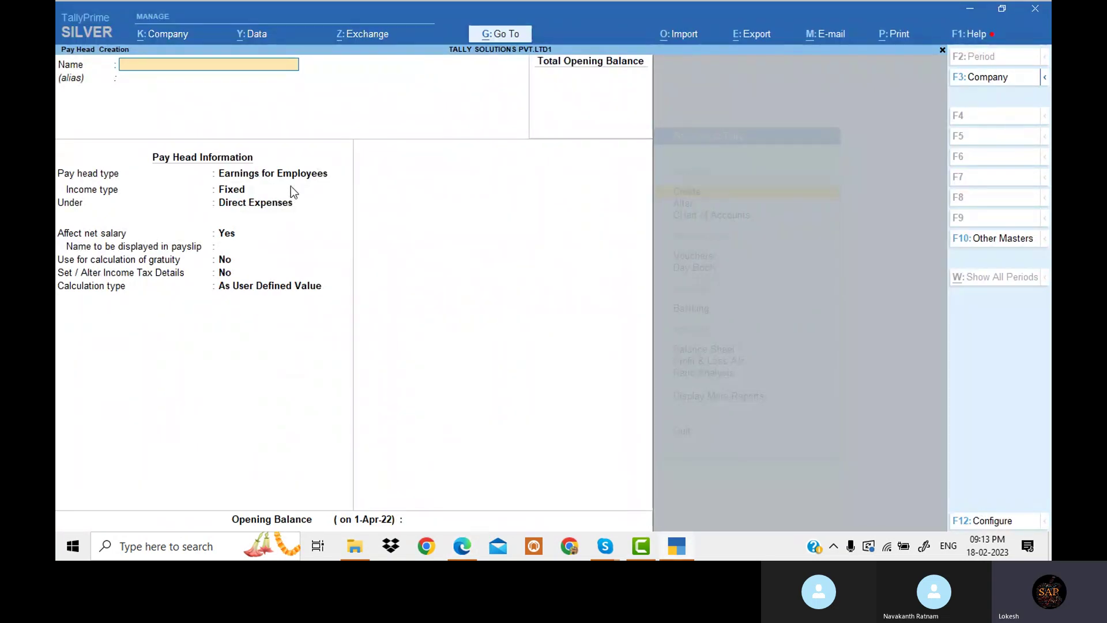
type("veyance")
key("Return")
key("Return")
Set Conveyance as Earnings for Employees with Fixed income type, under Indirect Expenses, following the PDF example
key("alt+Tab")
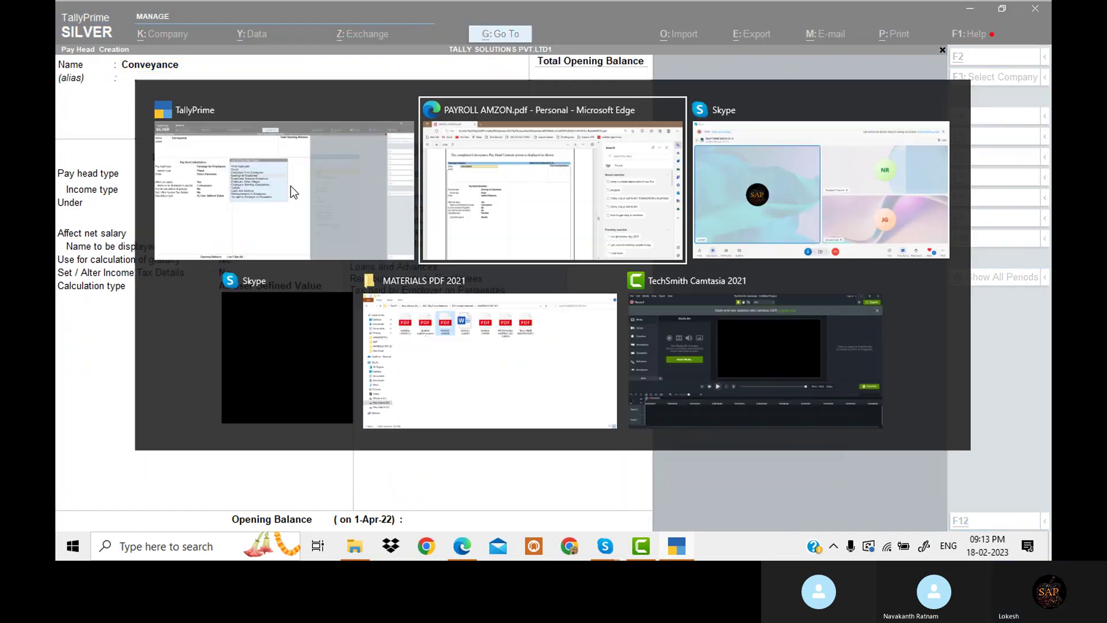
key("alt+Tab")
key("Return")
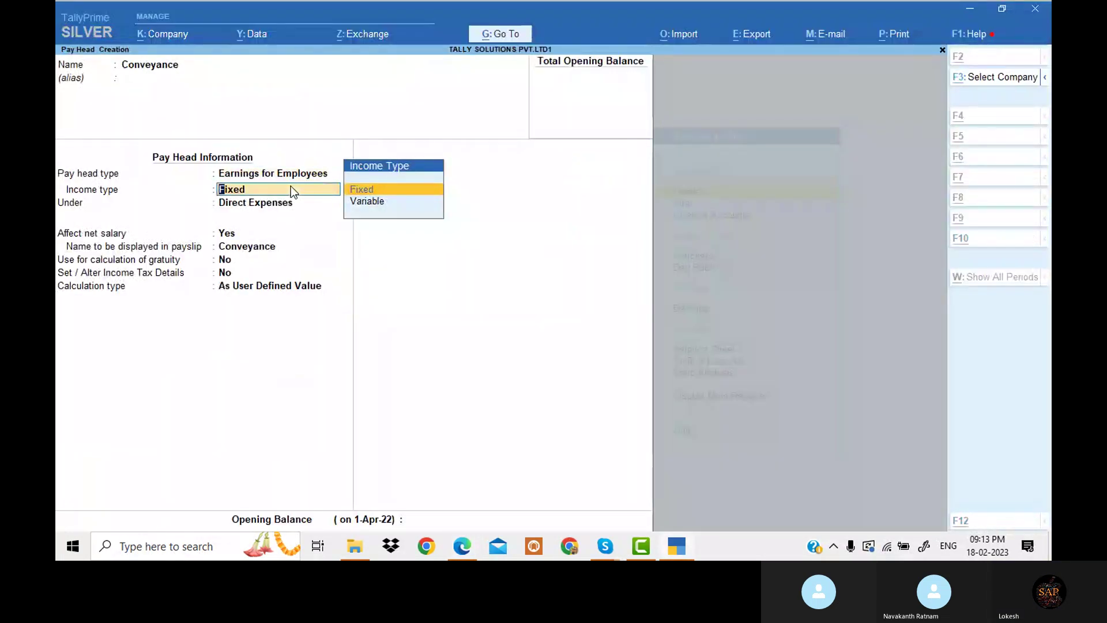
key("alt+Tab")
key("alt+Tab")
key("Return")
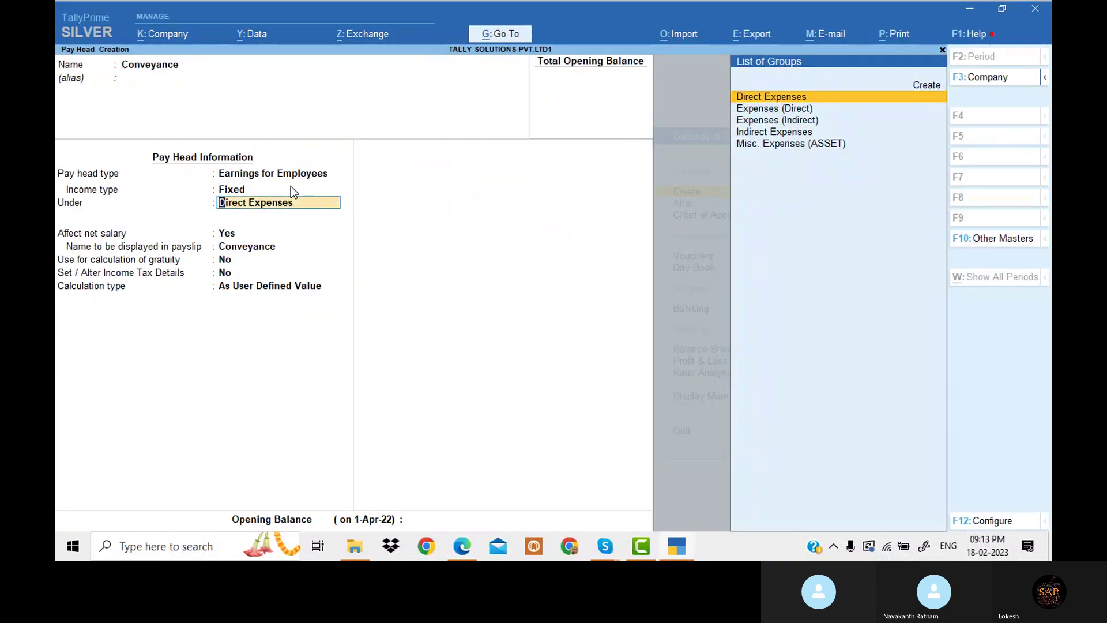
key("Down")
key("Down")
key("Down")
key("Return")
Keep Conveyance's net salary, payslip, gratuity and income tax defaults, and set its calculation type to Flat Rate
key("Return")
key("Return")
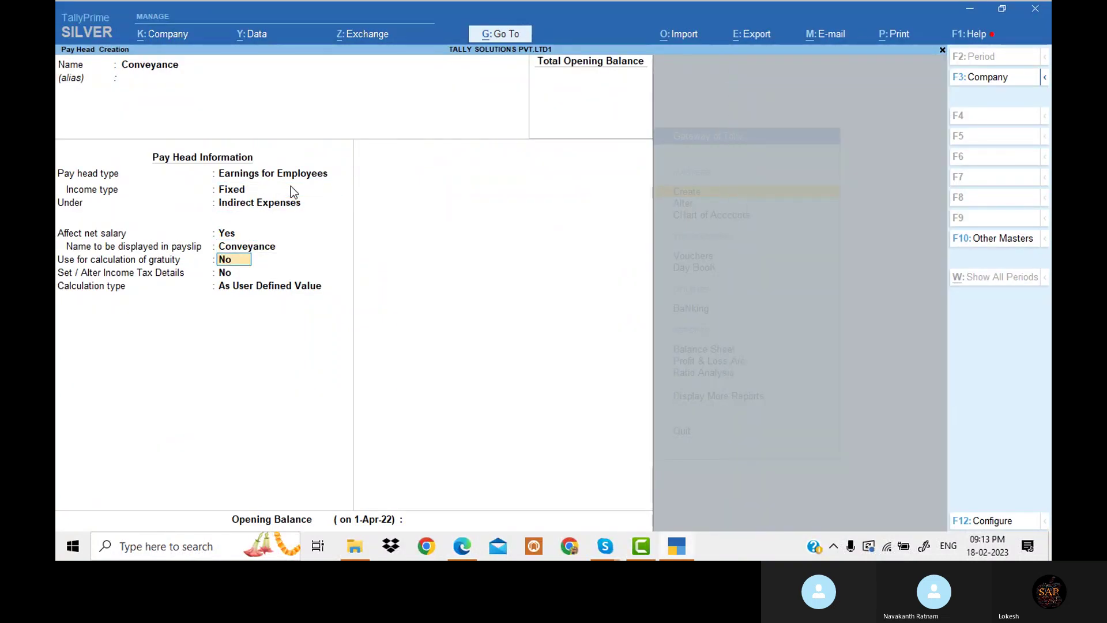
key("Return")
key("Return")
key("alt+Tab")
key("alt+Tab")
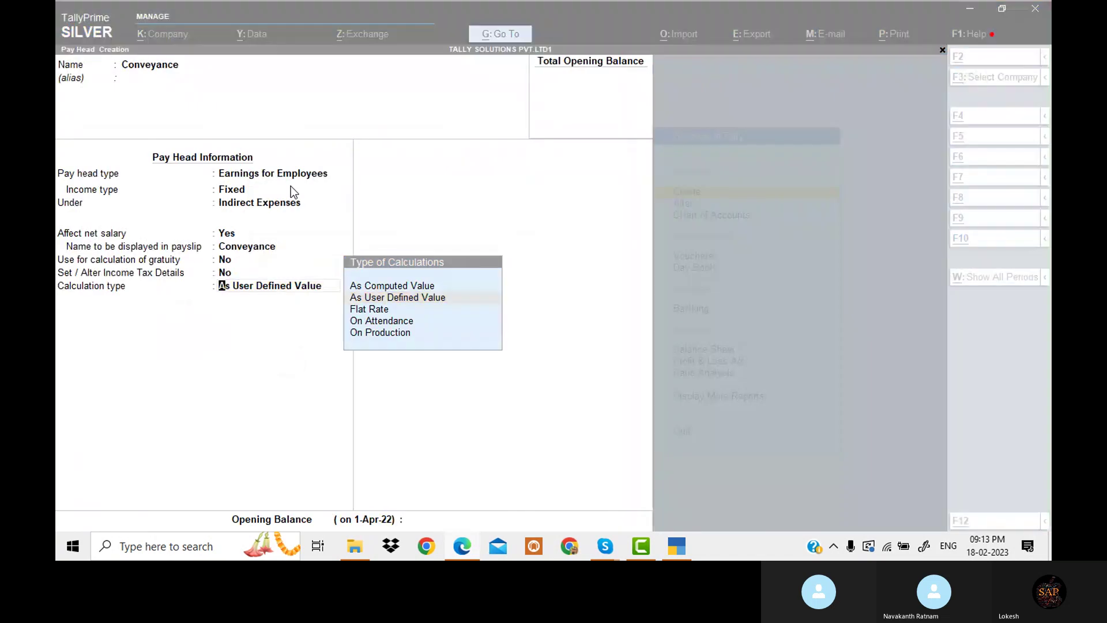
key("Up")
key("Down")
key("Down")
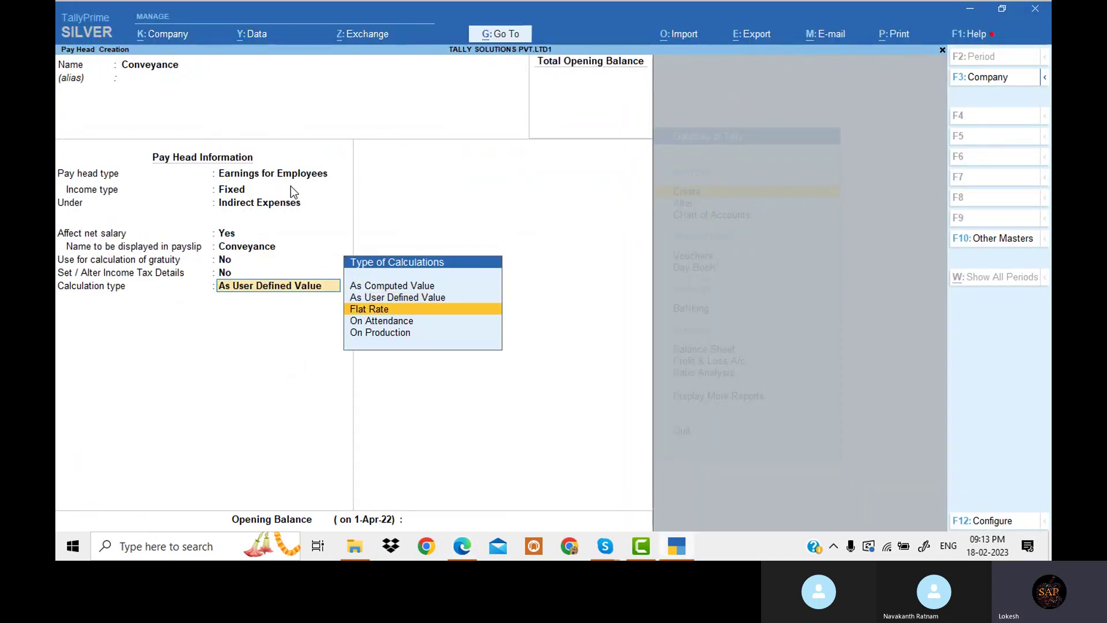
key("Return")
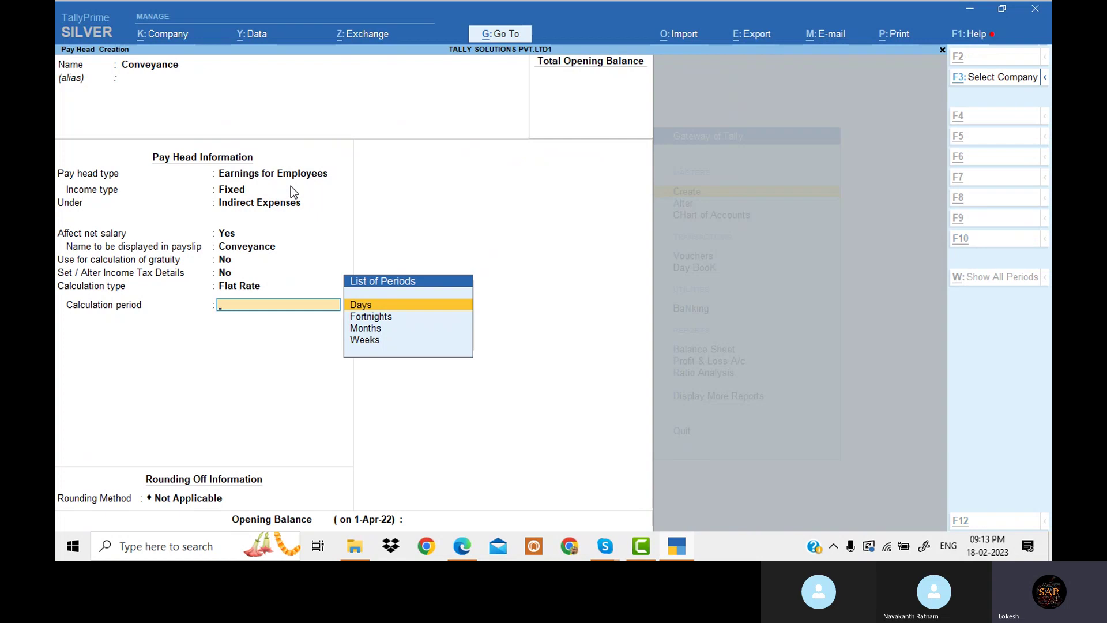
Set Conveyance's calculation period to Months, keep rounding Not Applicable and save the pay head
key("alt+Tab")
key("alt+Tab")
key("Down")
key("Down")
key("Down")
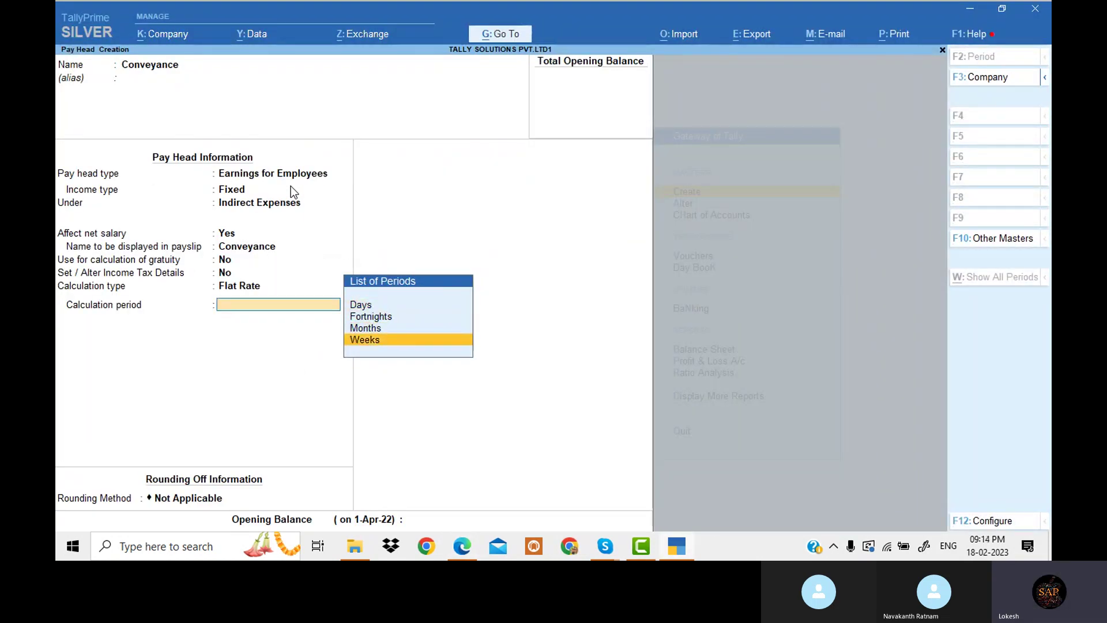
key("Up")
key("Return")
key("Return")
key("Return")
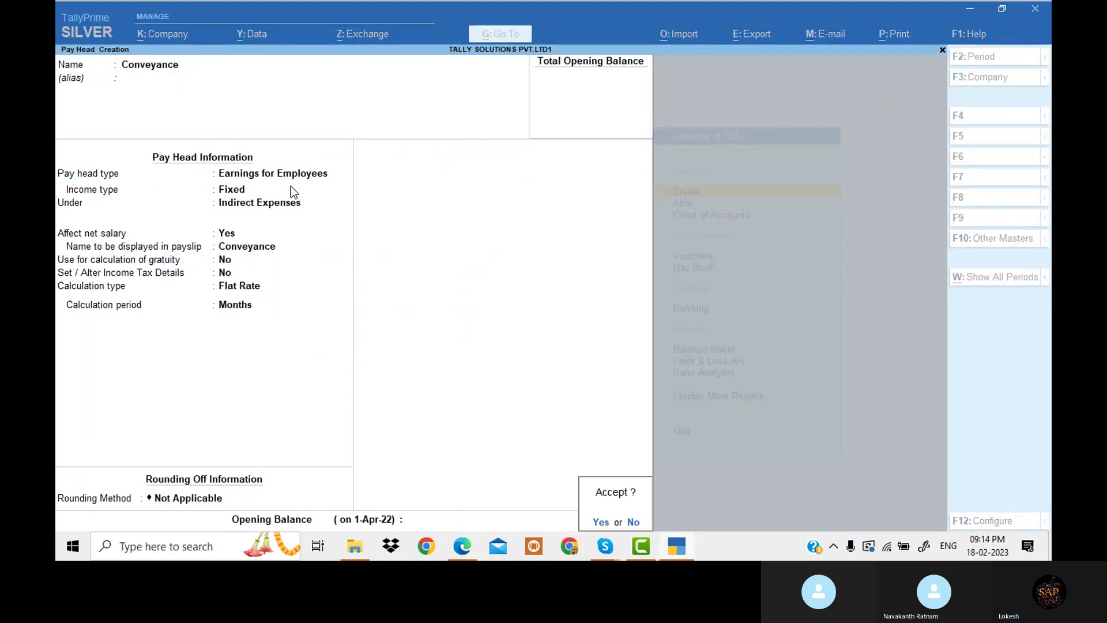
key("Return")
Find the Overtime Pay example in the PDF and name the new TallyPrime pay head Overtime Pay
key("alt+Tab")
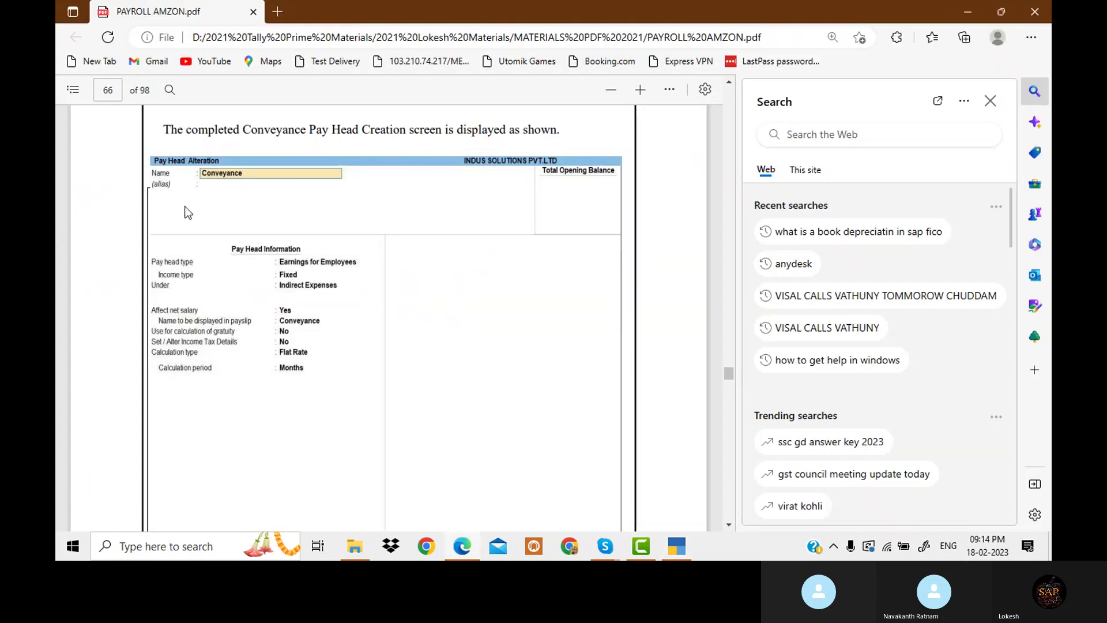
scroll(294, 229, "down", 10)
scroll(294, 230, "down", 1)
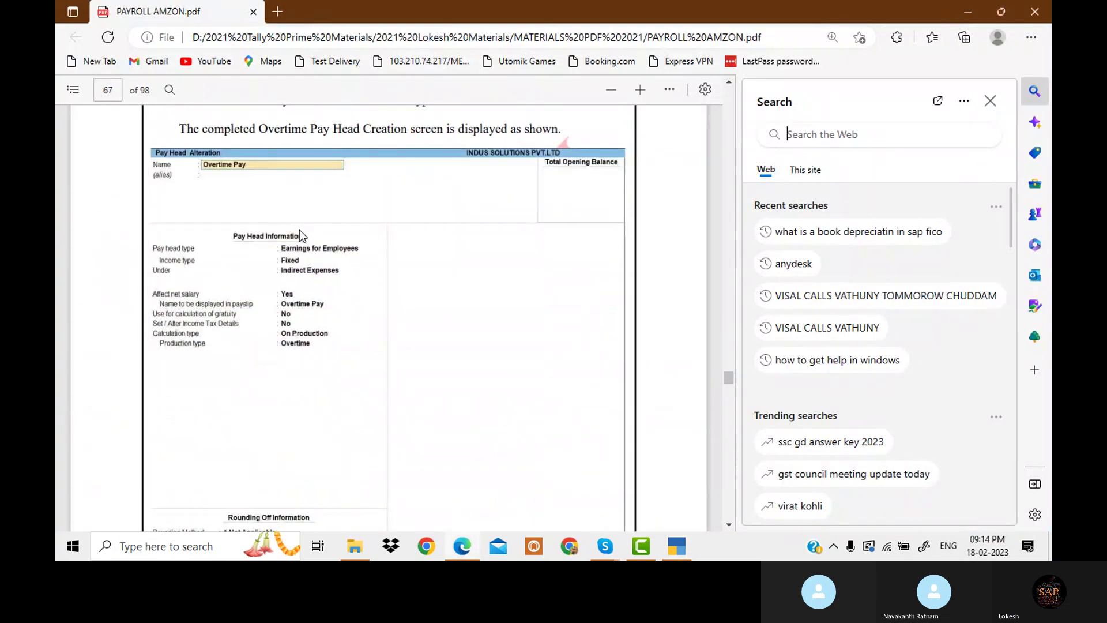
key("alt+Tab")
type("O")
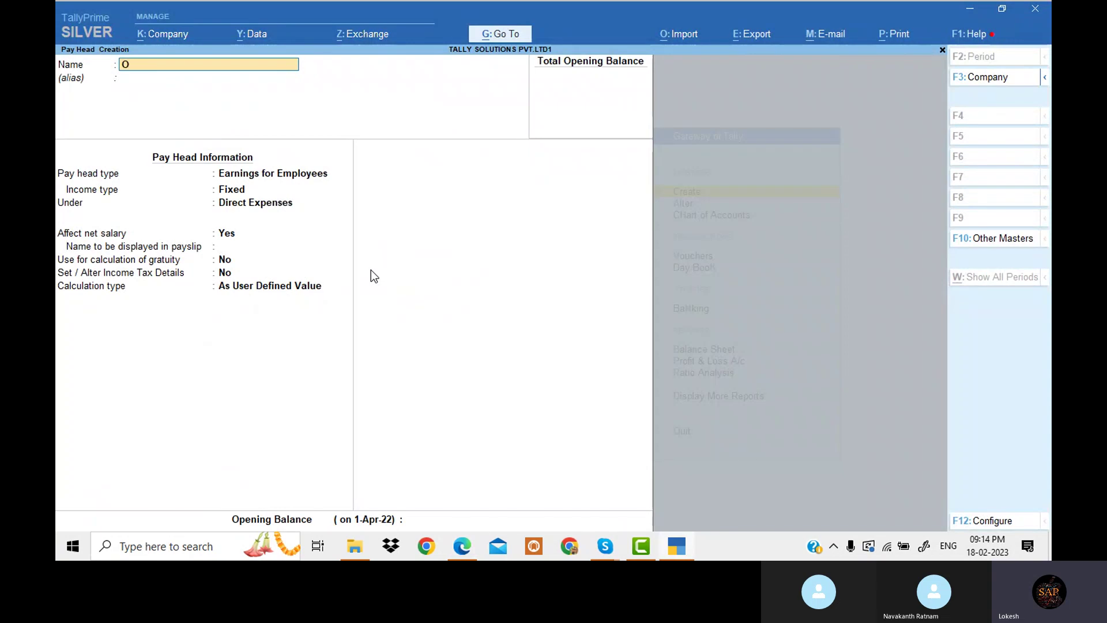
type("vertime Pay")
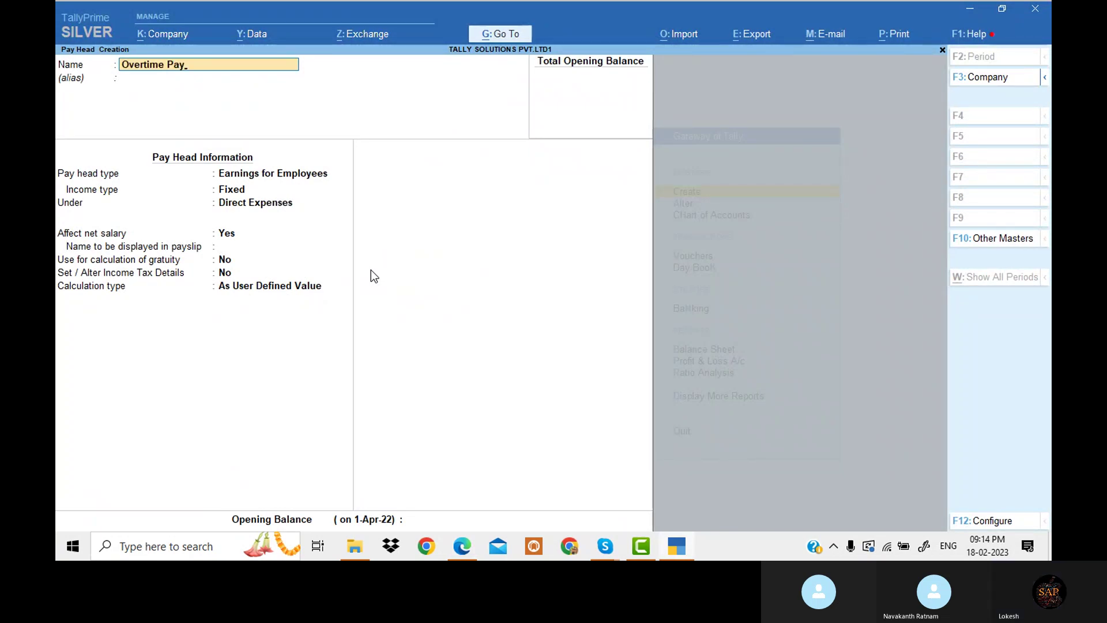
Set Overtime Pay as Earnings for Employees with Fixed income type, under Indirect Expenses, affecting net salary
key("Return")
key("Return")
key("Return")
key("Return")
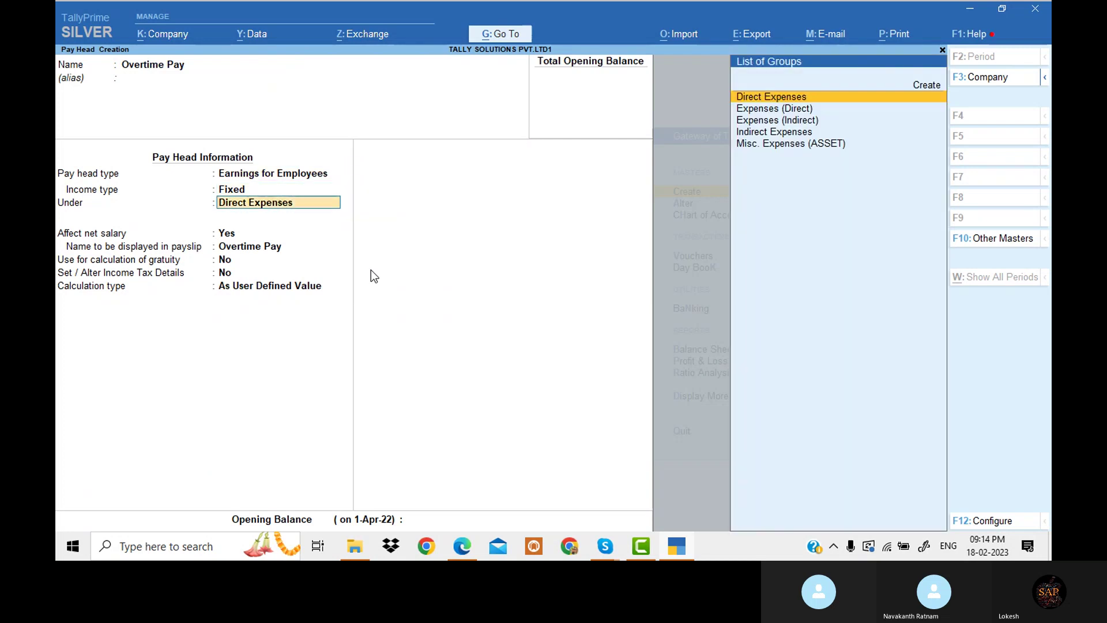
key("Down")
key("Down")
key("Down")
key("Return")
key("Return")
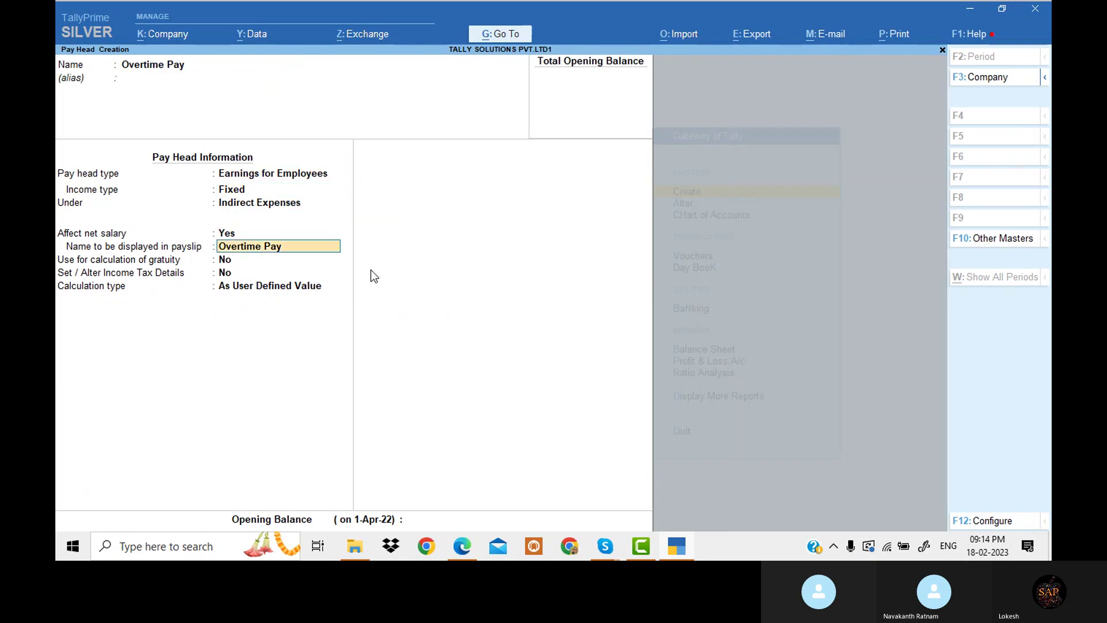
Check the PDF example, keep Overtime Pay's payslip, gratuity and income tax defaults, and set its calculation type to On Production
key("alt+Tab")
key("alt+Tab")
key("Return")
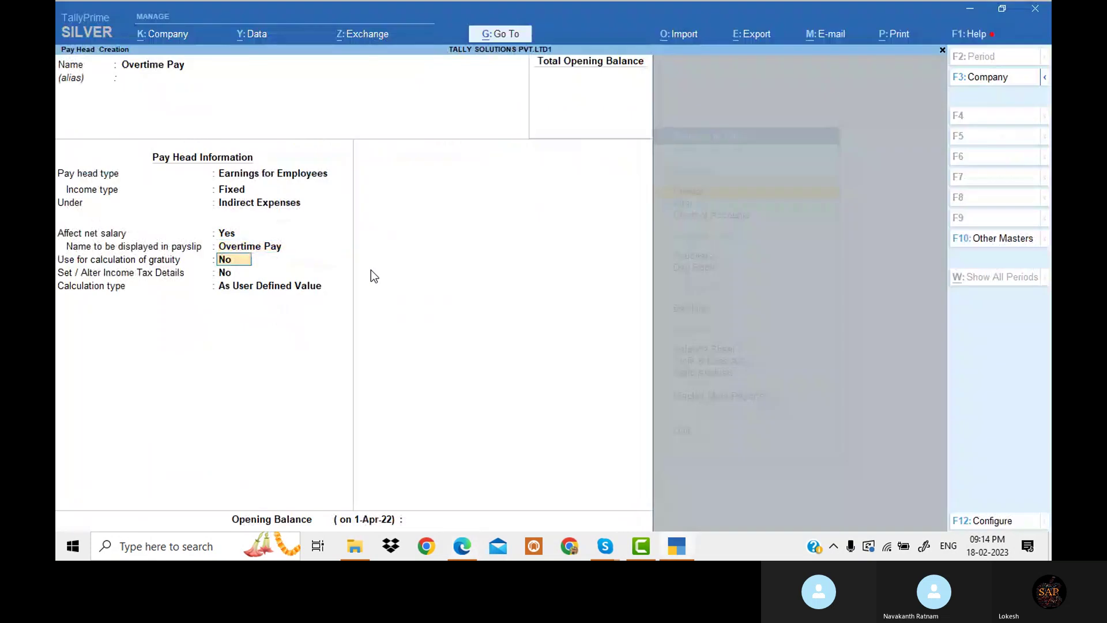
key("Return")
key("Return")
key("Down")
key("Down")
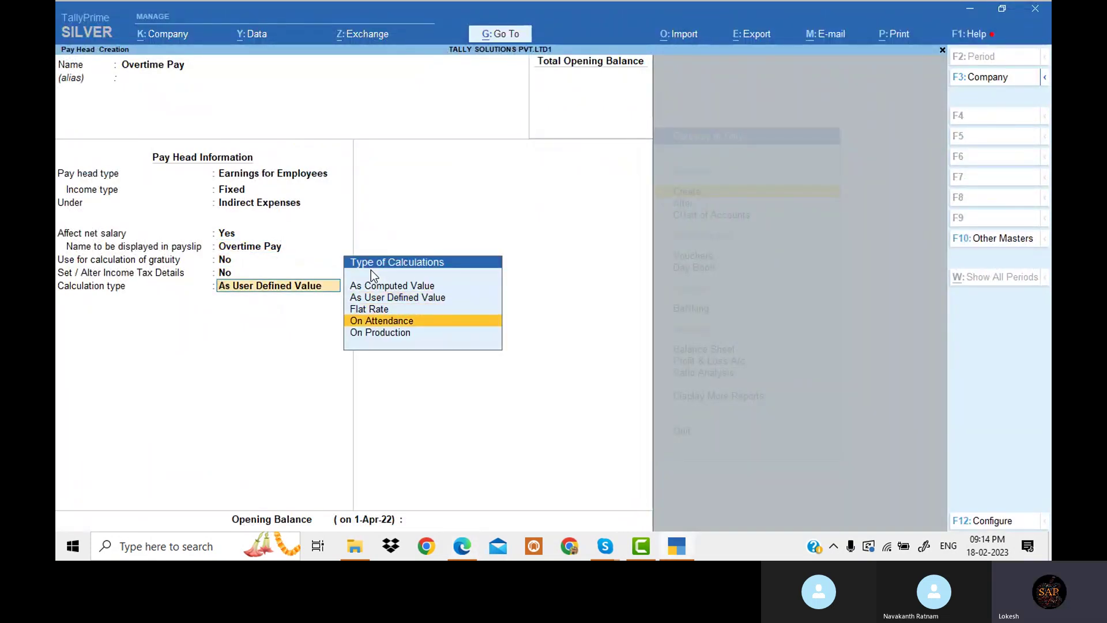
key("Down")
key("Return")
Set Overtime Pay's production type to Overtime, keep rounding Not Applicable and save the pay head
key("Return")
key("Return")
key("Return")
key("Return")
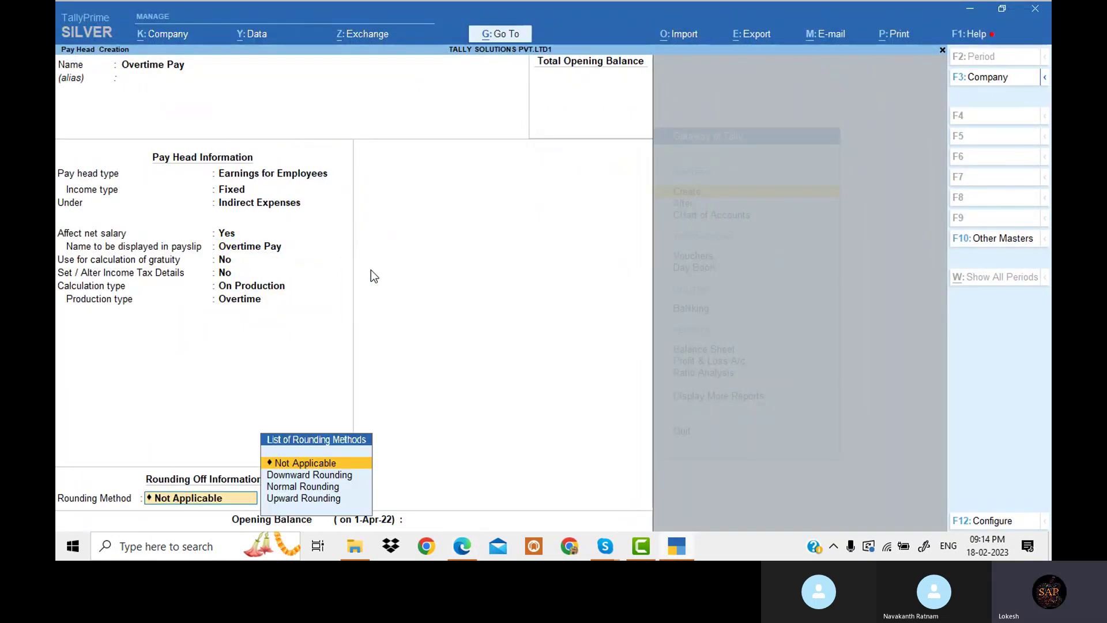
Find the Variable Pay example in the PDF and name the new TallyPrime pay head Variable Pay
key("alt+Tab")
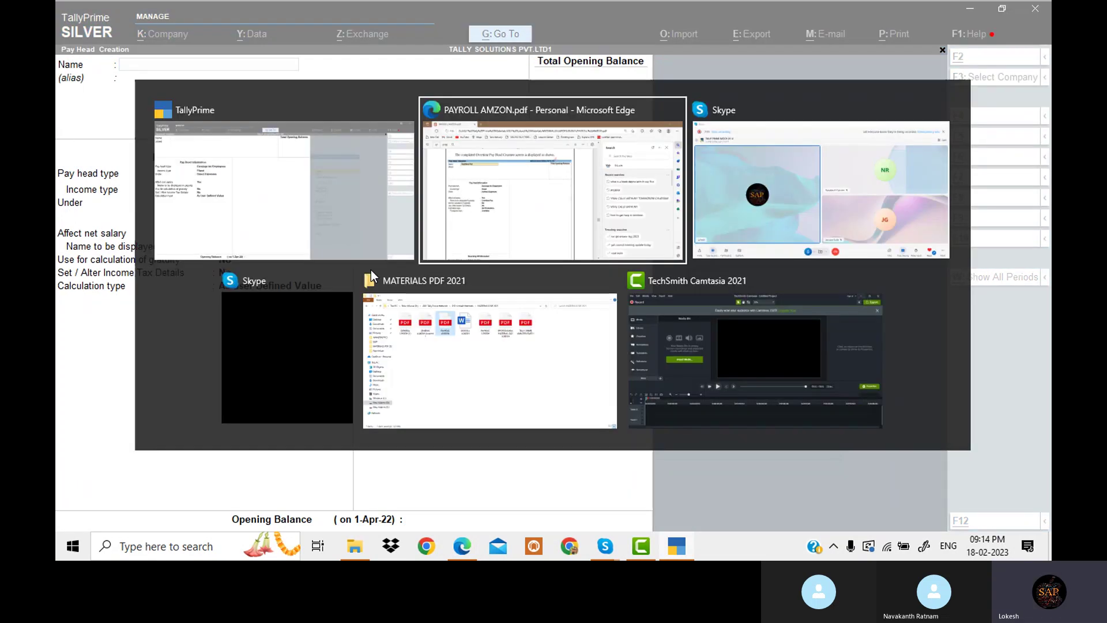
scroll(314, 254, "down", 10)
scroll(317, 259, "down", 3)
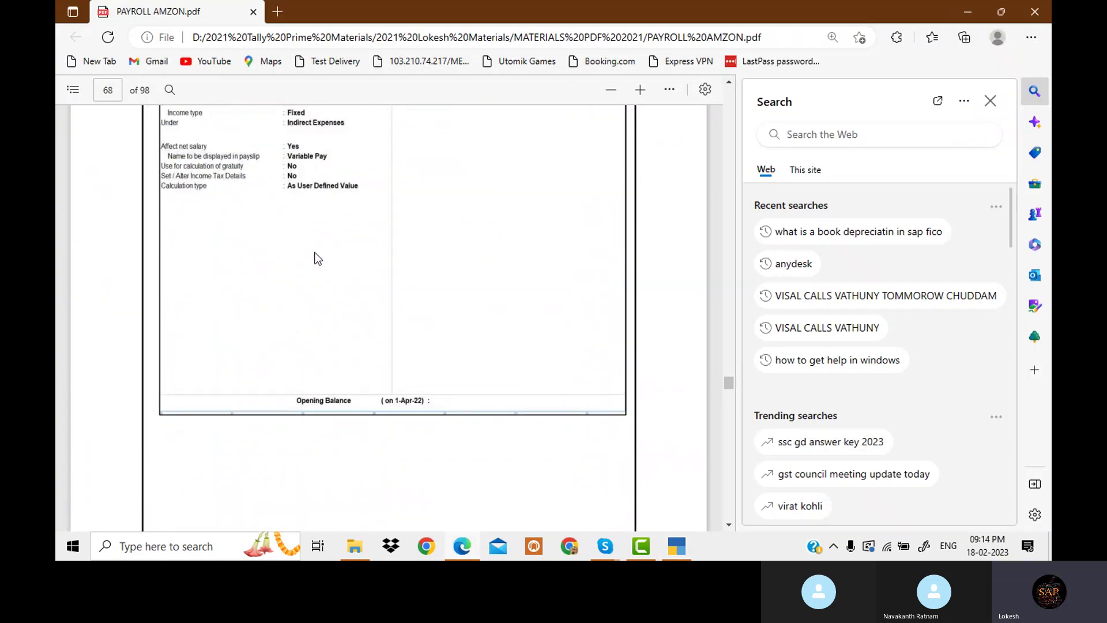
scroll(318, 259, "up", 5)
key("alt+Tab")
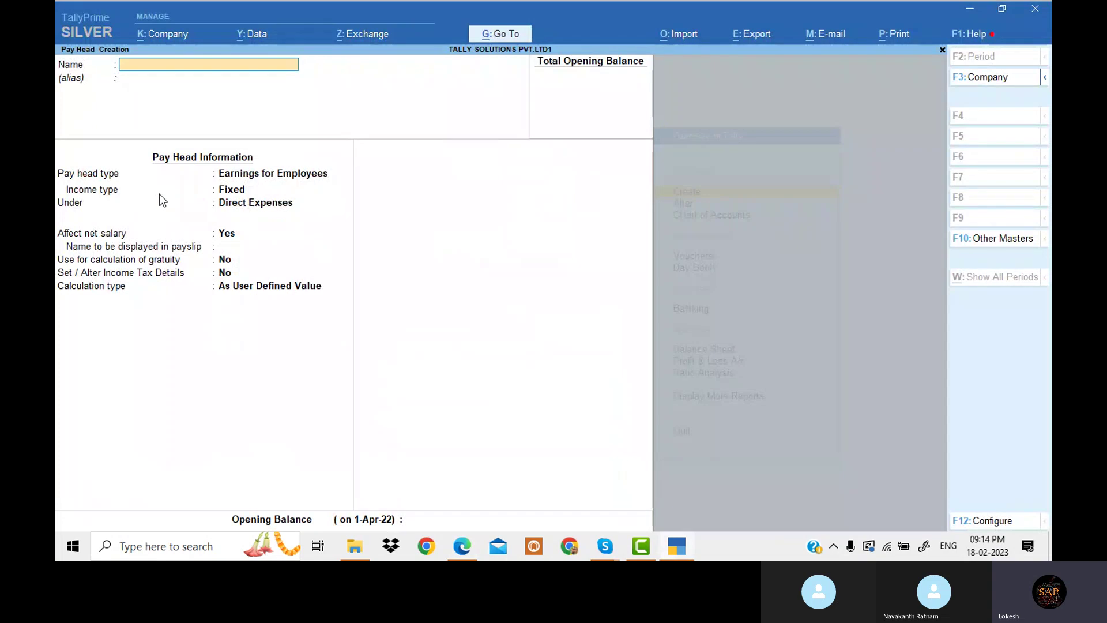
type("Variable PAY")
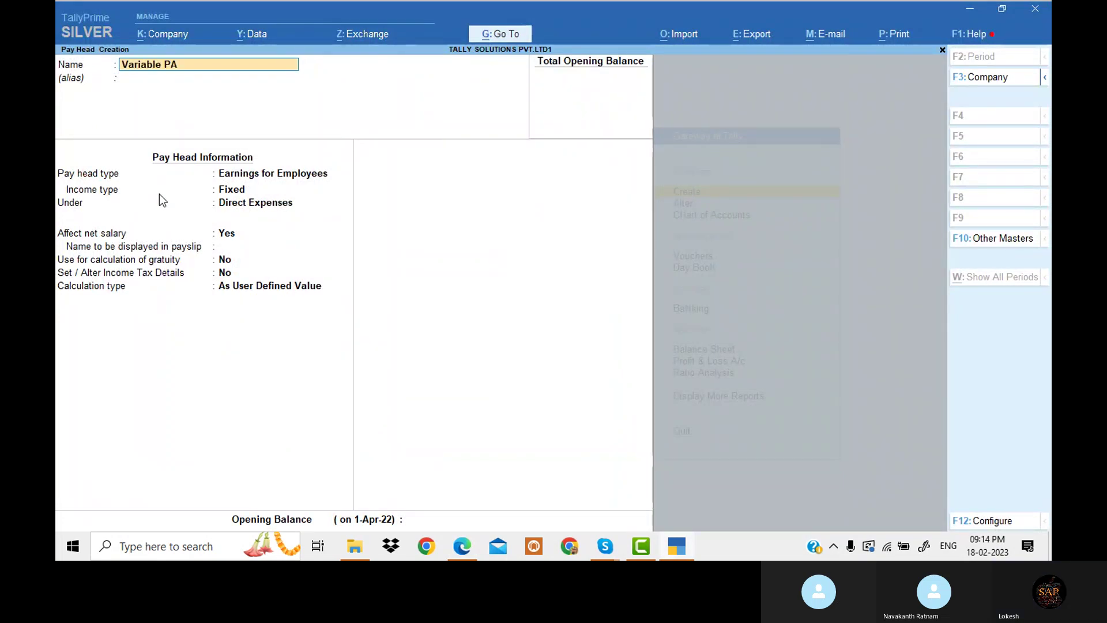
key("BackSpace")
key("BackSpace")
type("ay")
key("BackSpace")
type("y")
key("Return")
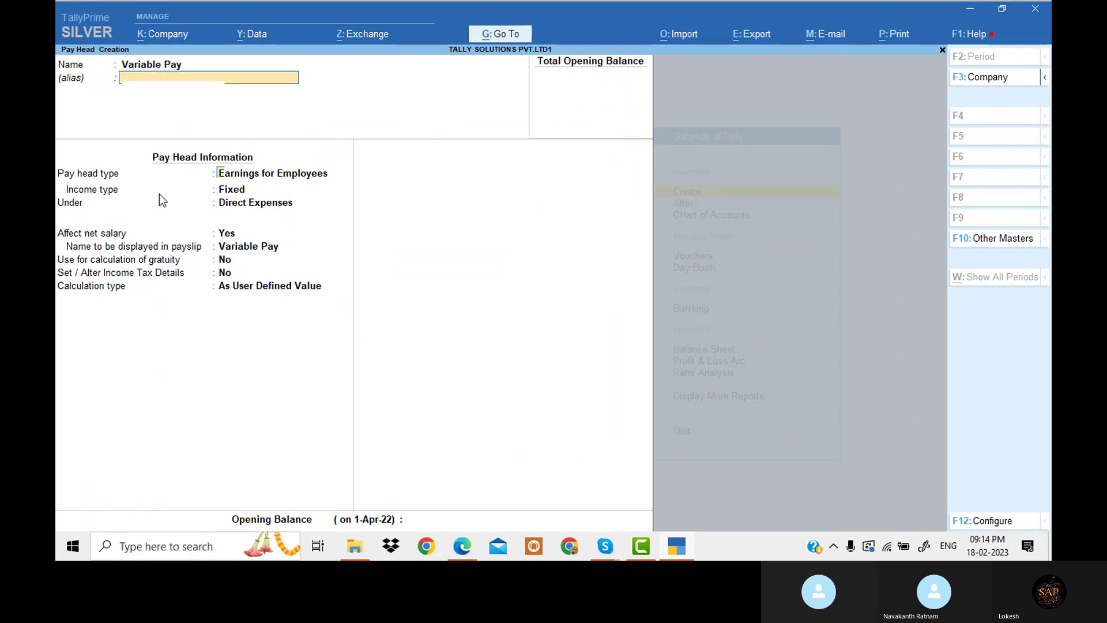
Set Variable Pay as Earnings for Employees with Fixed income type, under Indirect Expenses, following the PDF example
key("alt+Tab")
key("alt+Tab")
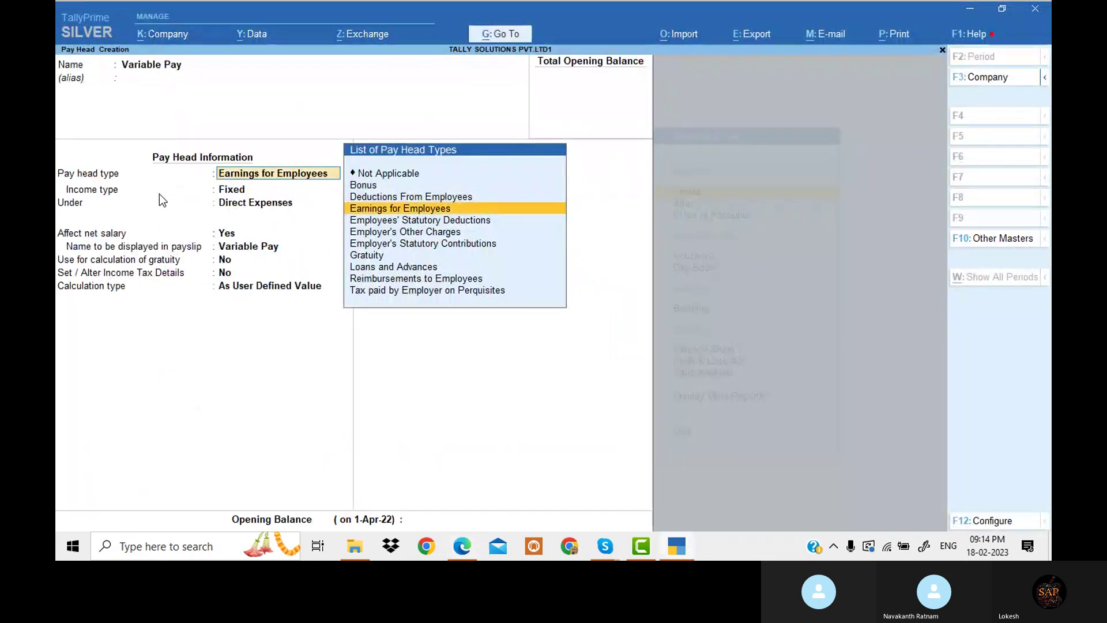
type("ea")
key("Return")
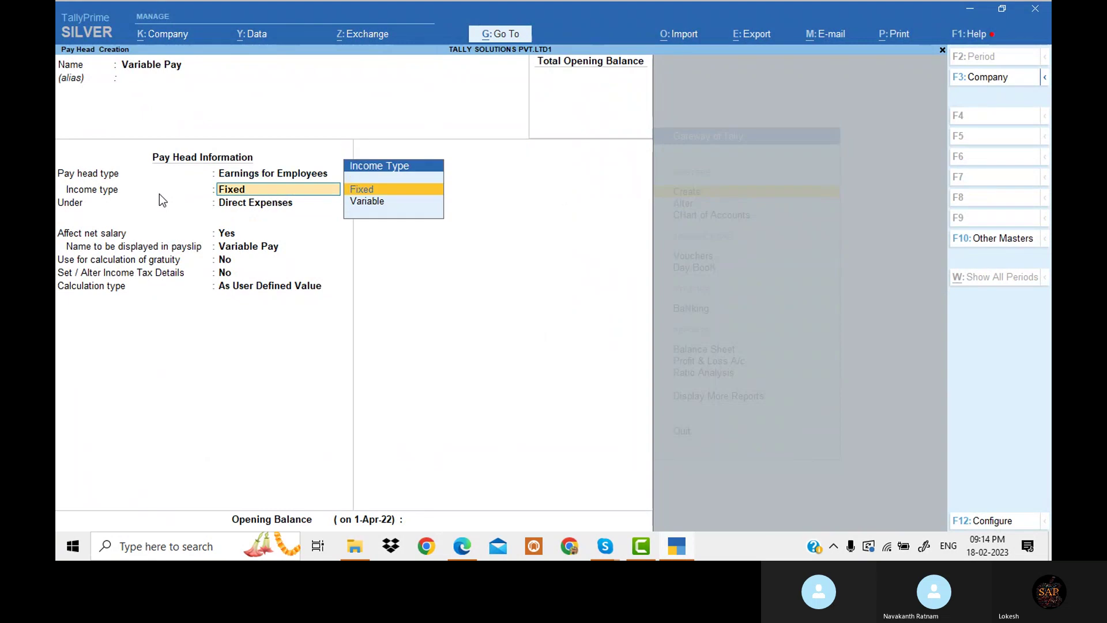
key("Return")
key("Down")
key("Down")
key("Down")
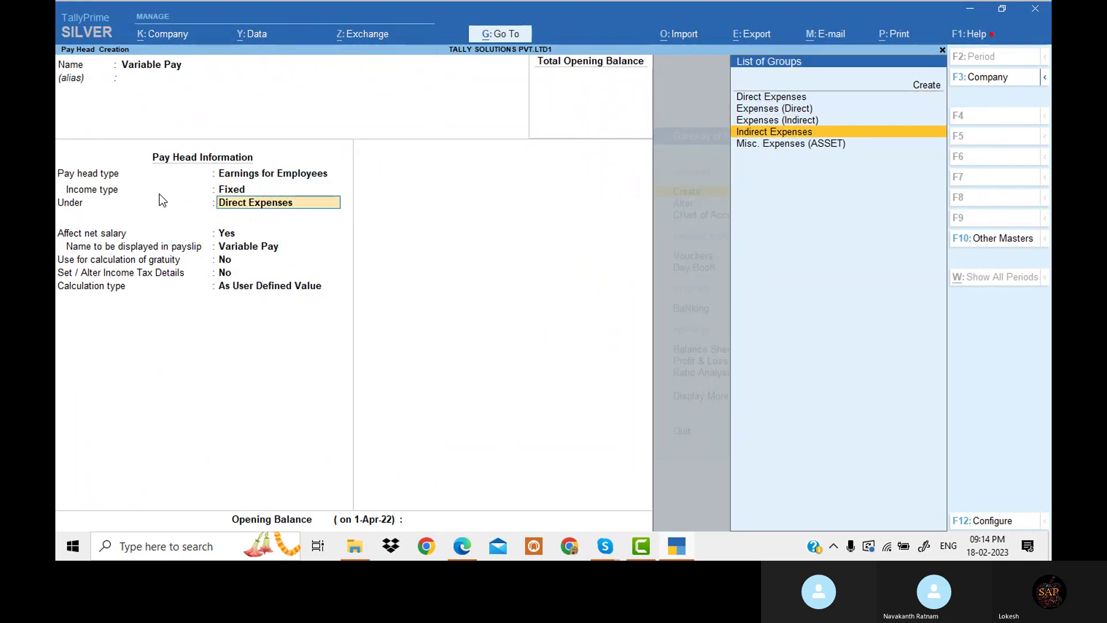
key("Return")
Keep Variable Pay's remaining defaults with calculation type As User Defined Value, compare them with the PDF, and save the pay head
key("Return")
key("Return")
key("Return")
key("Return")
key("alt+Tab")
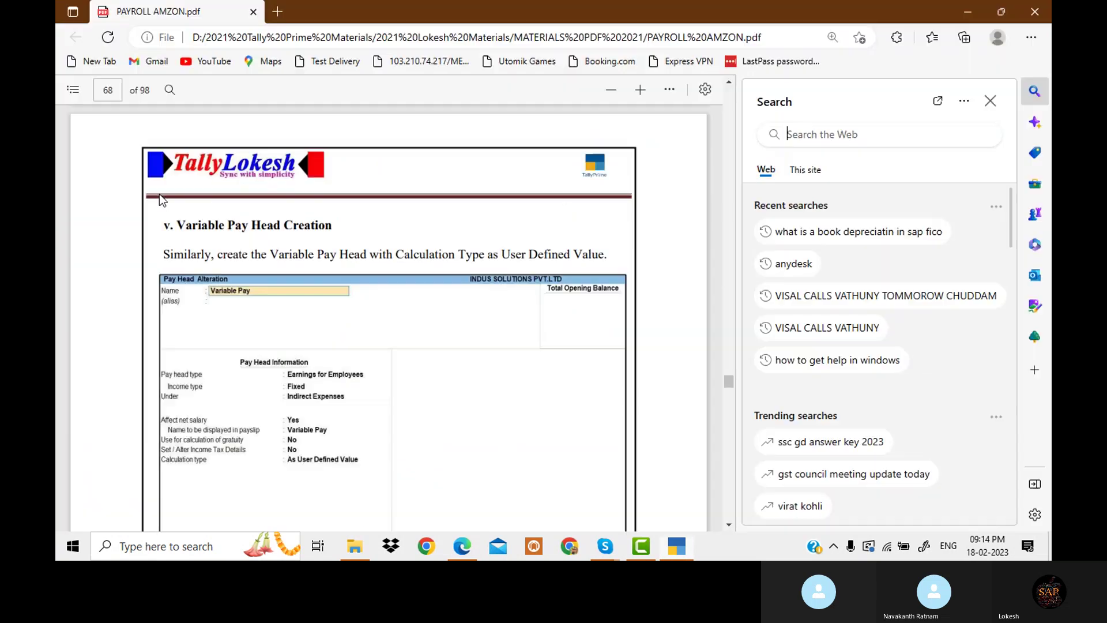
key("alt+Tab")
key("Return")
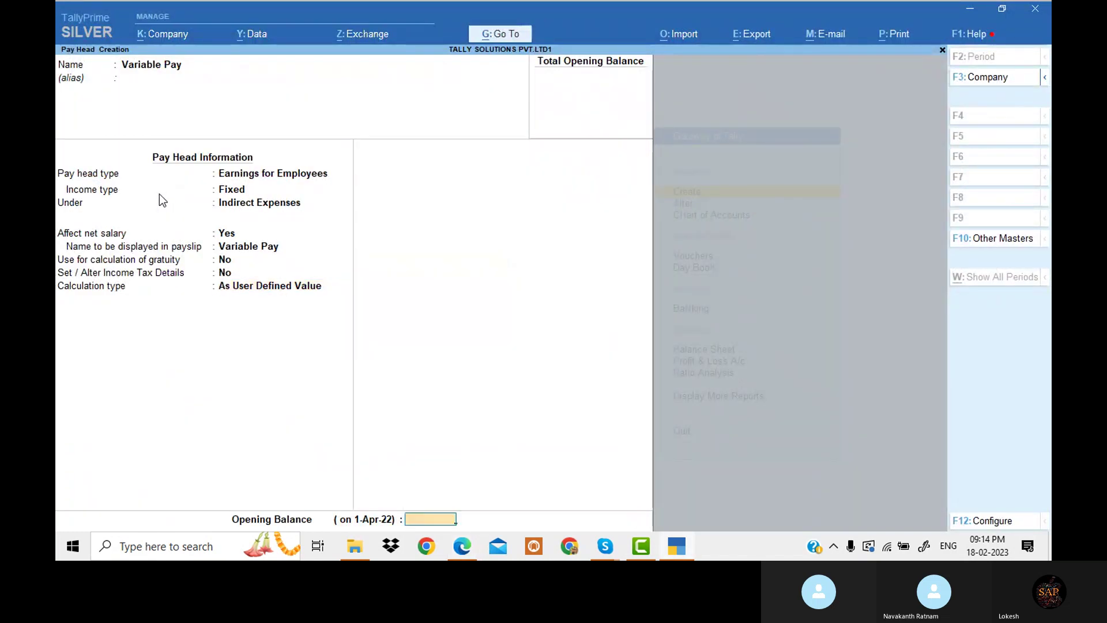
key("Return")
Review the Deduction Pay Heads tables in the PDF, covering the employee contribution and Professional Tax entries
key("alt+Tab")
scroll(390, 224, "down", 10)
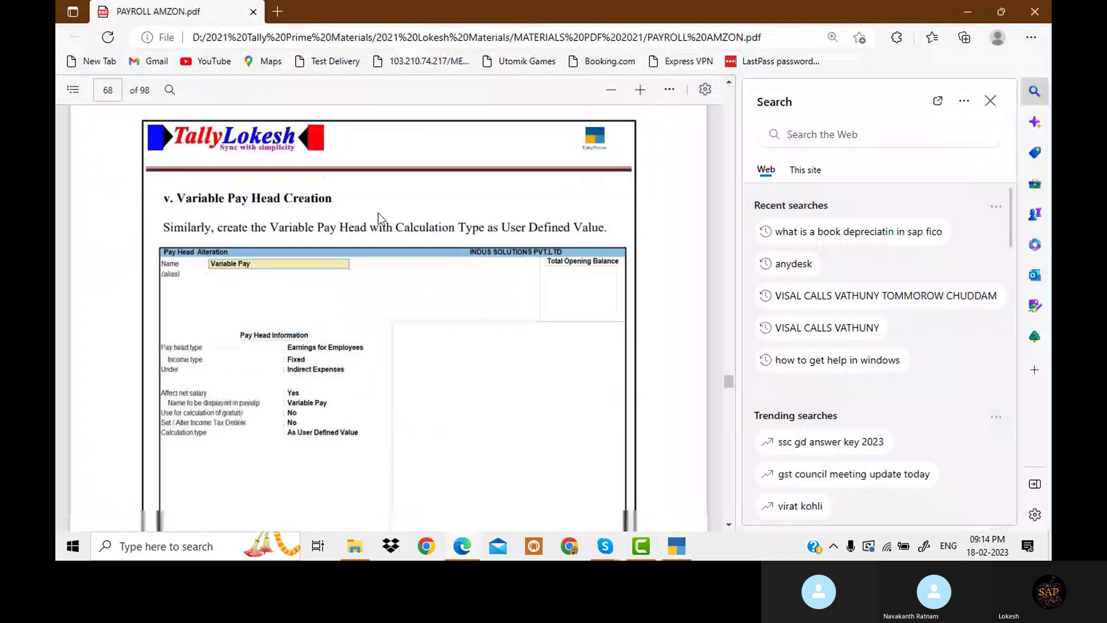
scroll(400, 234, "down", 1)
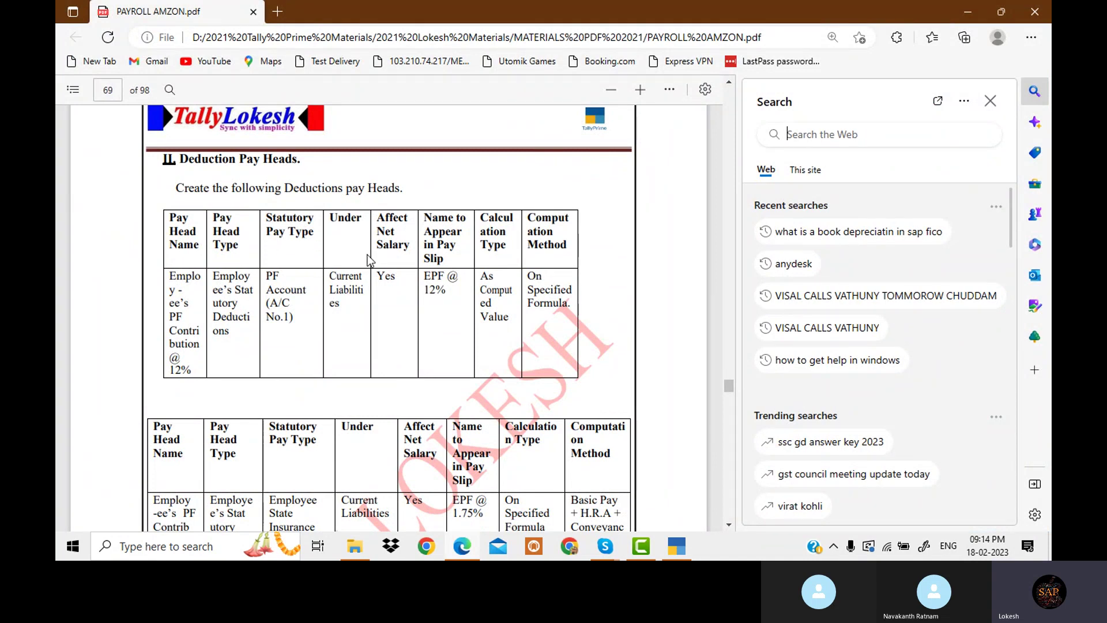
scroll(236, 294, "down", 2)
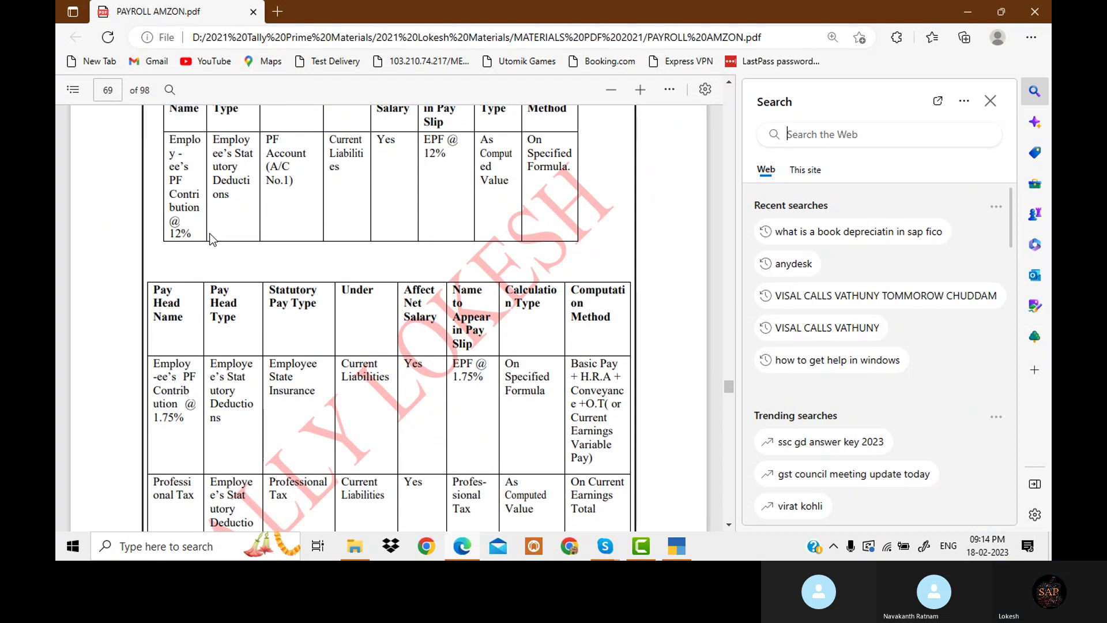
scroll(211, 240, "down", 2)
scroll(205, 300, "up", 2)
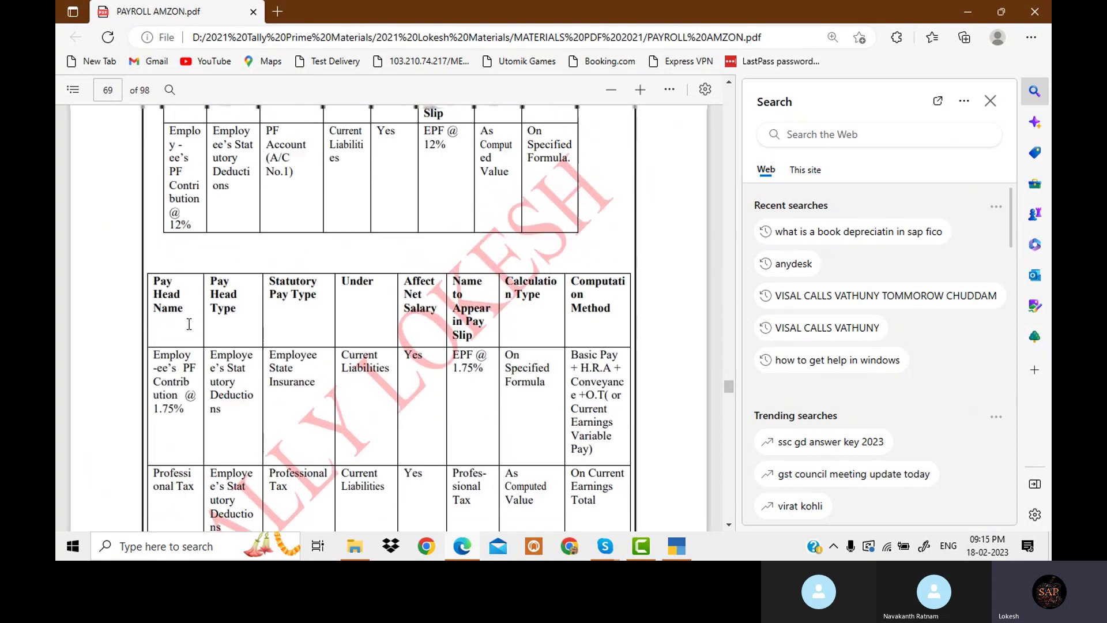
scroll(228, 369, "down", 2)
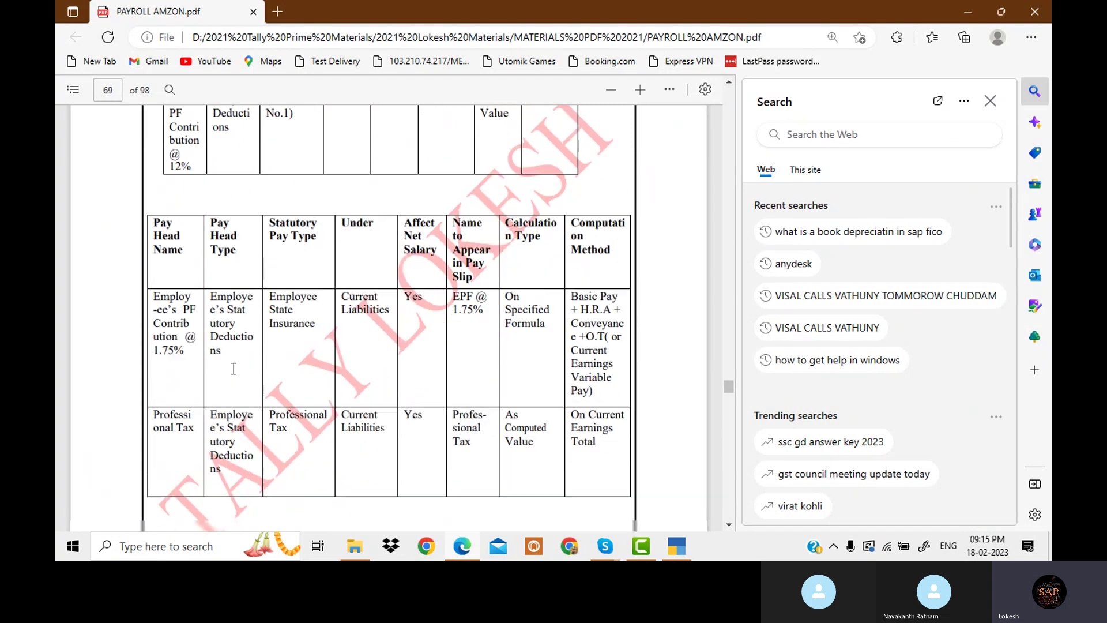
scroll(326, 258, "up", 5)
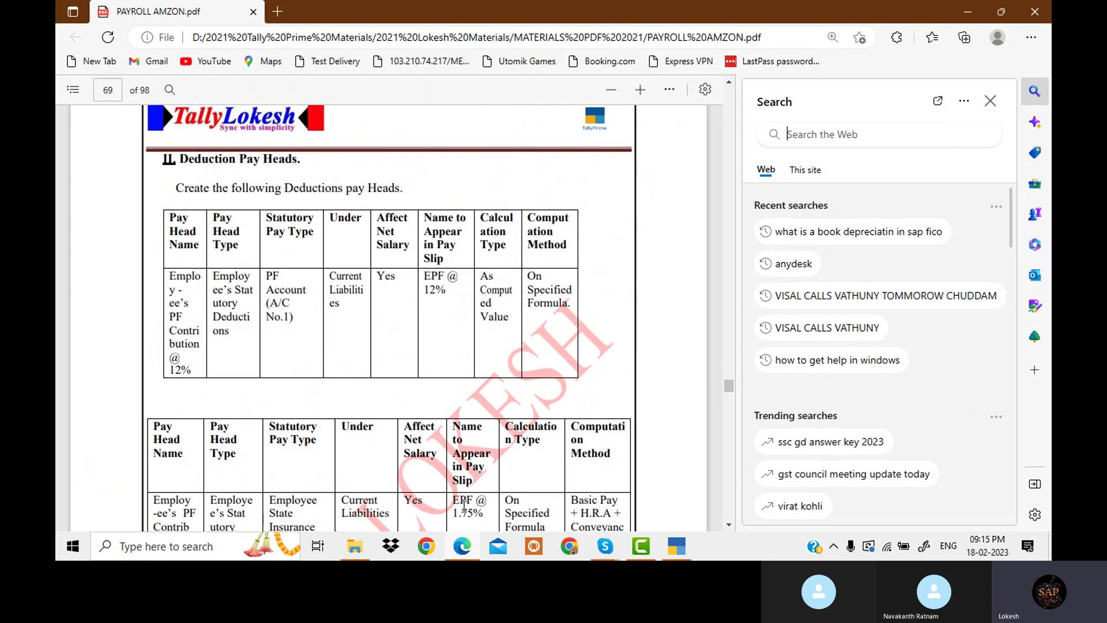
Find the Employee's PF Contribution @ 12% example in the PDF and name the new TallyPrime pay head Employee Pf @ 12%
scroll(397, 383, "down", 20)
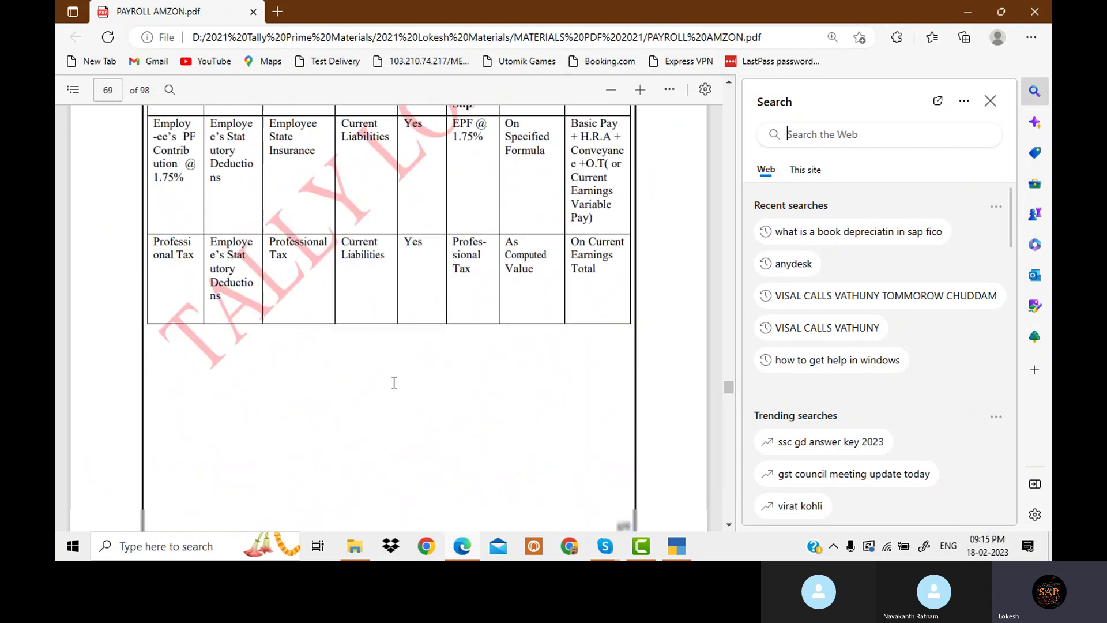
scroll(398, 381, "down", 3)
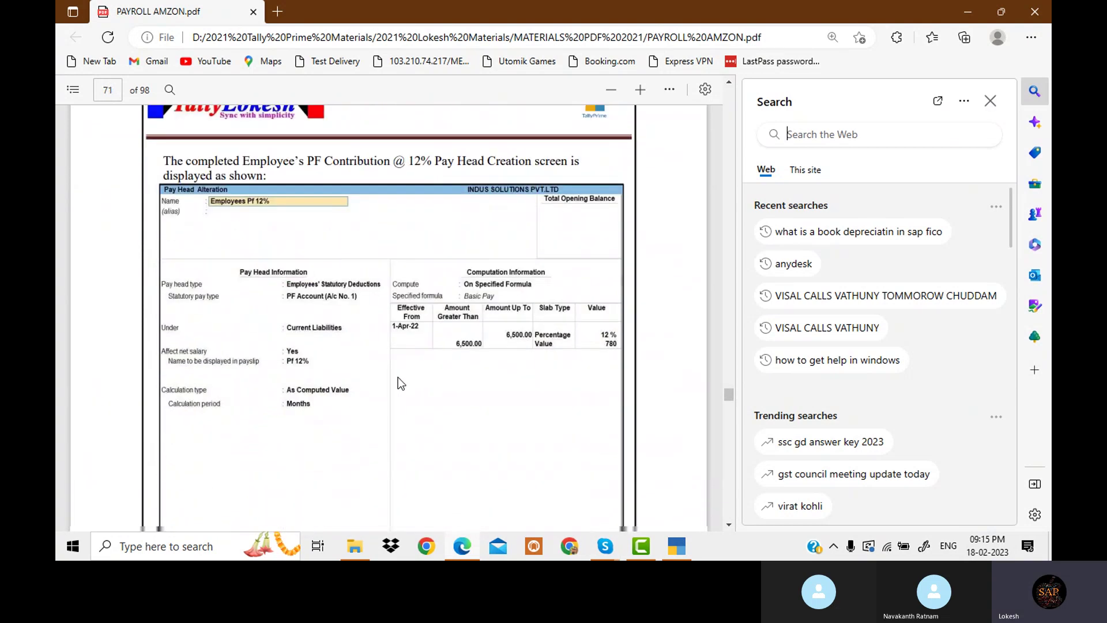
left_click(642, 542)
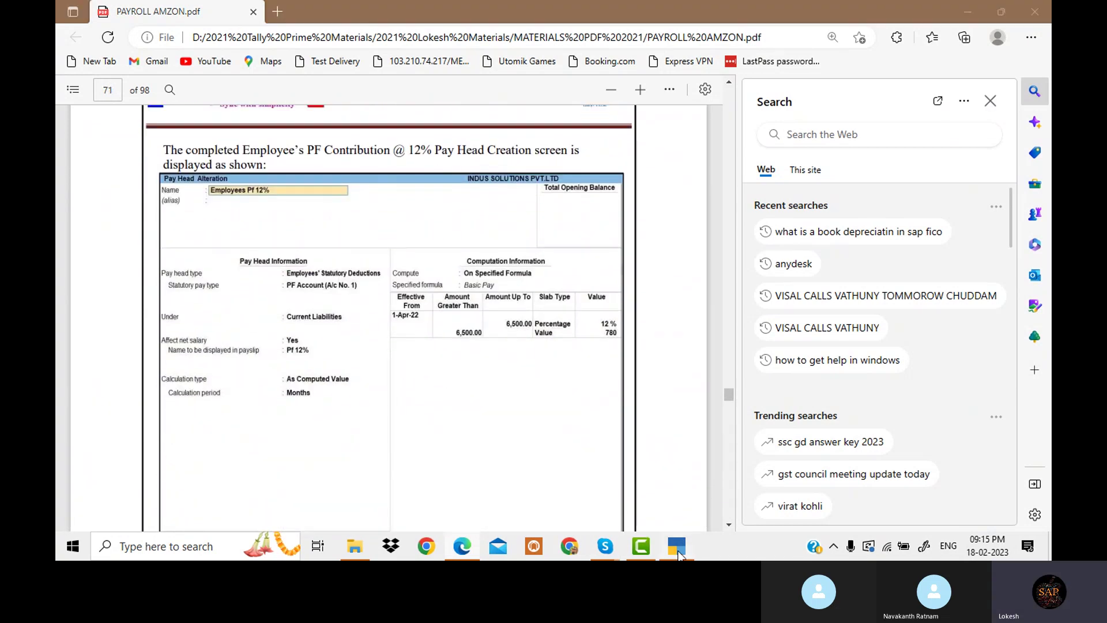
type("Empl")
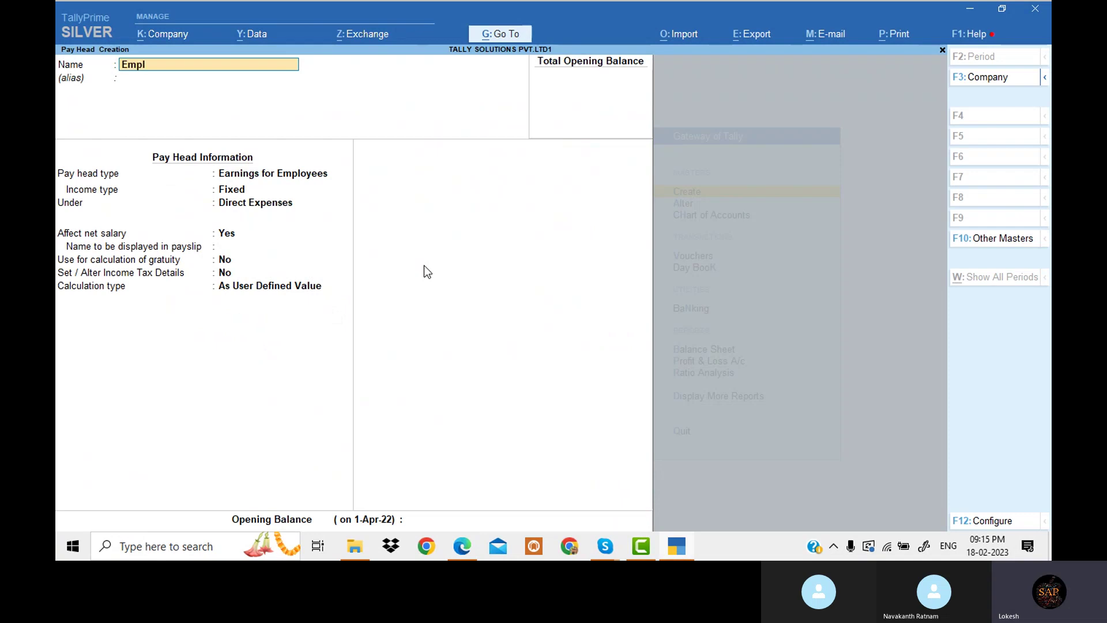
type("oyee Pf")
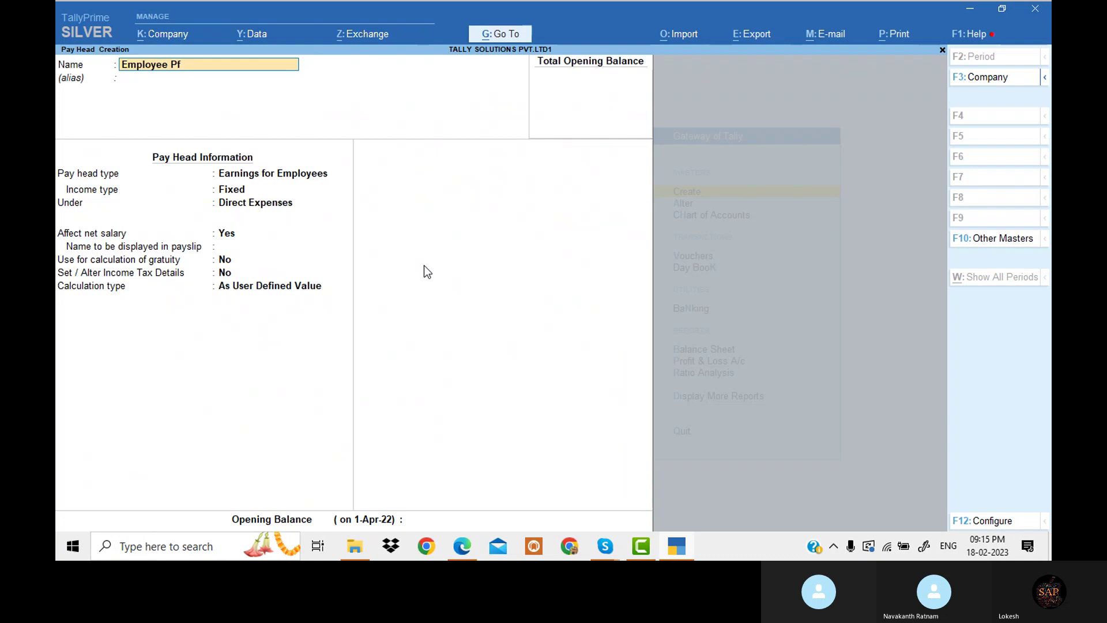
type("@ 12%")
key("Return")
key("Return")
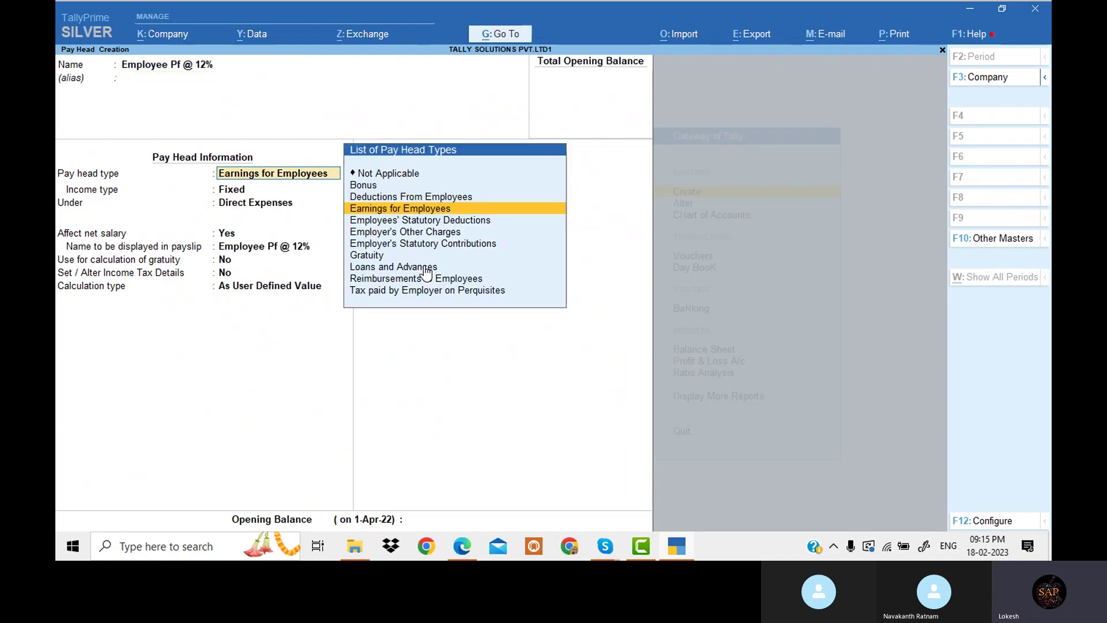
Check the PDF example and set the pay head type of Employee Pf @ 12% to Employees' Statutory Deductions
key("alt+Tab")
key("alt+Tab")
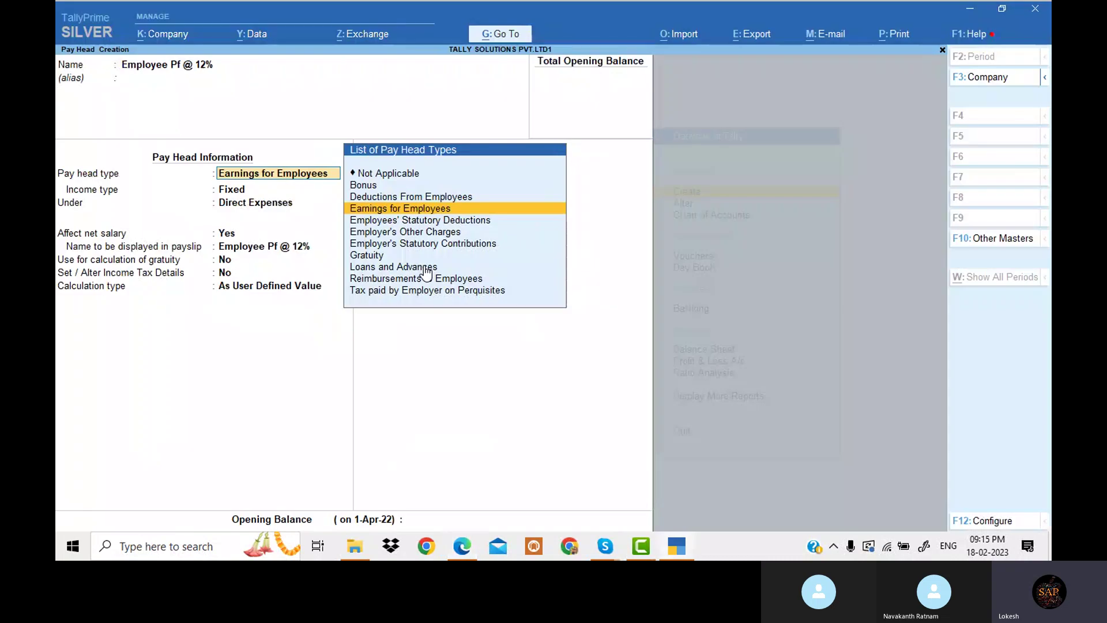
key("Down")
key("Return")
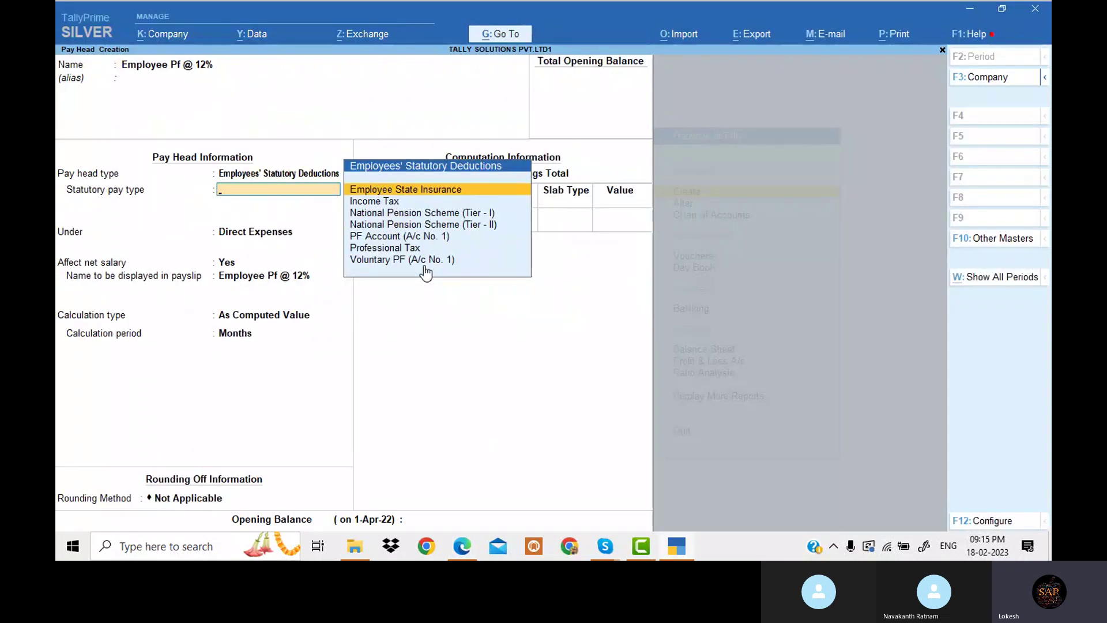
Set the statutory pay type of Employee Pf @ 12% to PF Account (A/c No. 1)
key("Down")
key("Down")
key("Down")
key("Down")
key("Down")
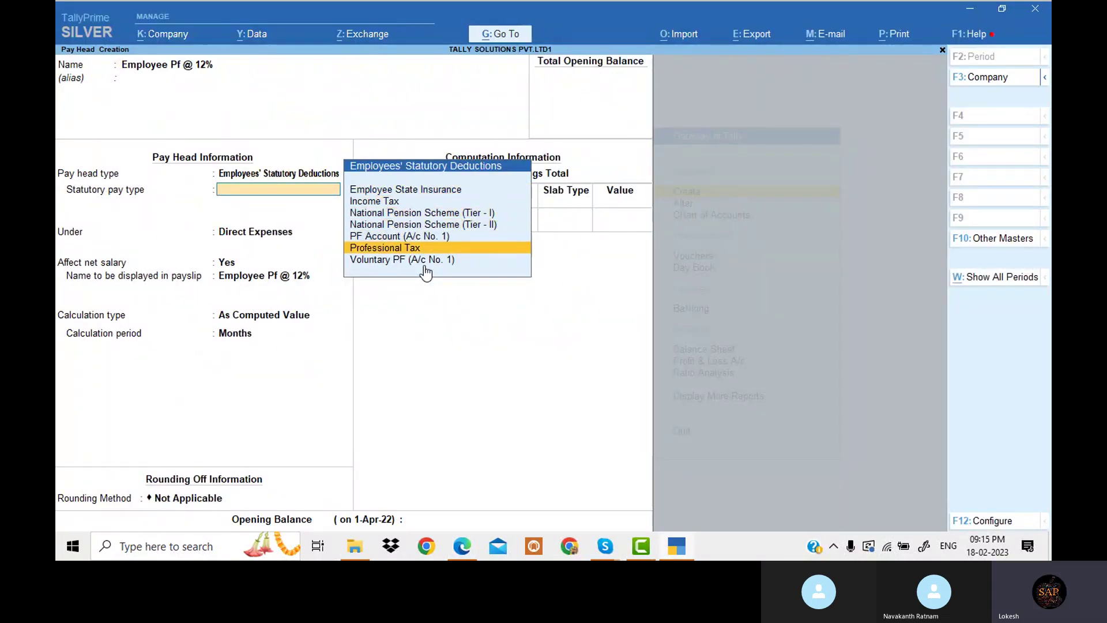
key("Up")
key("Return")
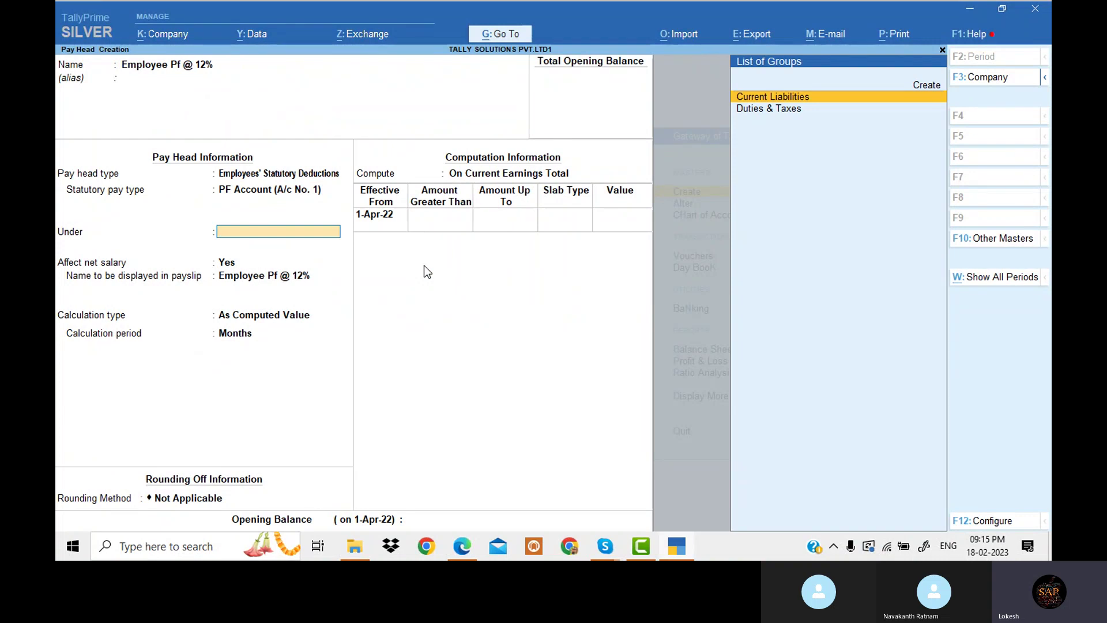
Place Employee Pf @ 12% under Current Liabilities, keeping its effect on net salary at Yes and rounding Not Applicable
key("Return")
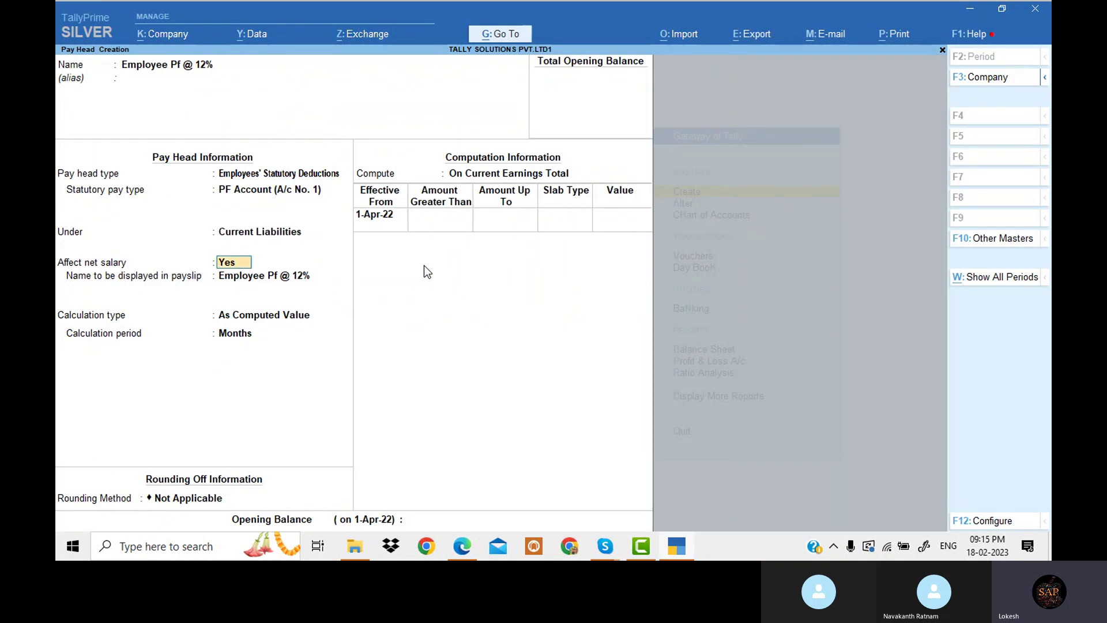
key("Return")
key("alt+Tab")
key("alt+Tab")
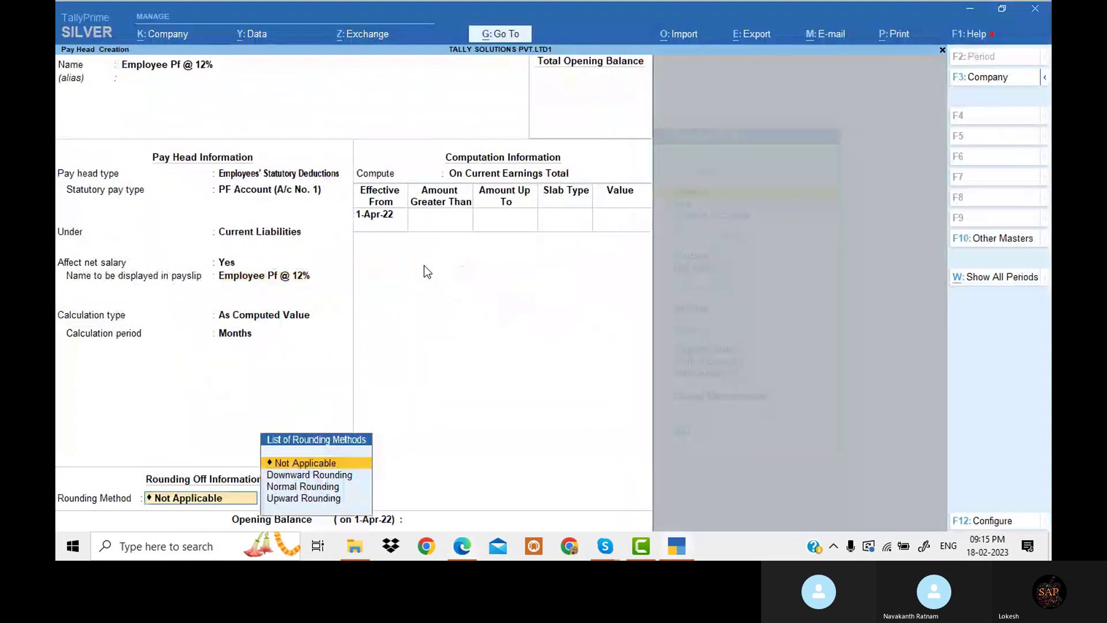
Check the PDF example and compute Employee Pf @ 12% on a specified formula consisting of Basic Pay
key("alt+Tab")
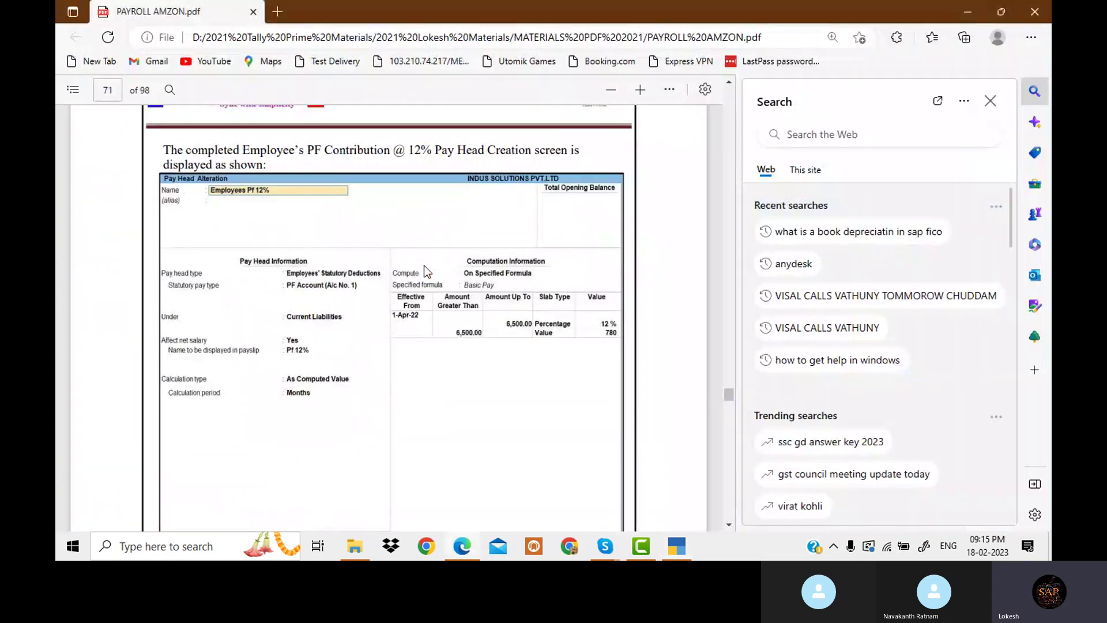
key("alt+Tab")
key("Down")
key("Down")
key("Return")
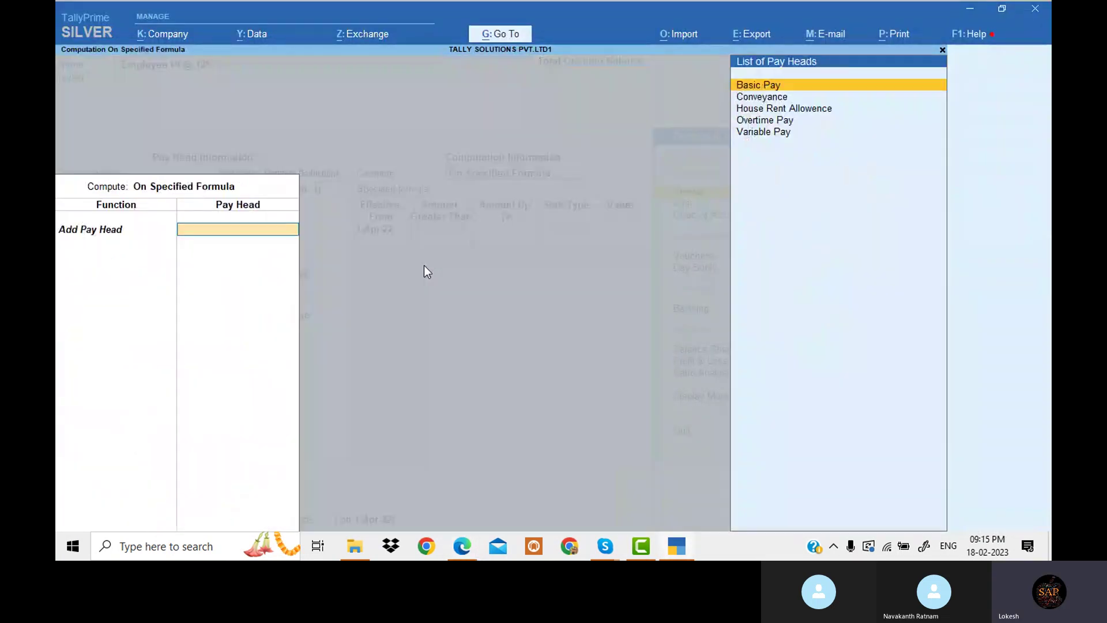
key("Return")
key("Return")
Add a computation slab effective 1-Apr-22 for amounts up to 6,500 at a percentage of 12%, as in the PDF
key("Return")
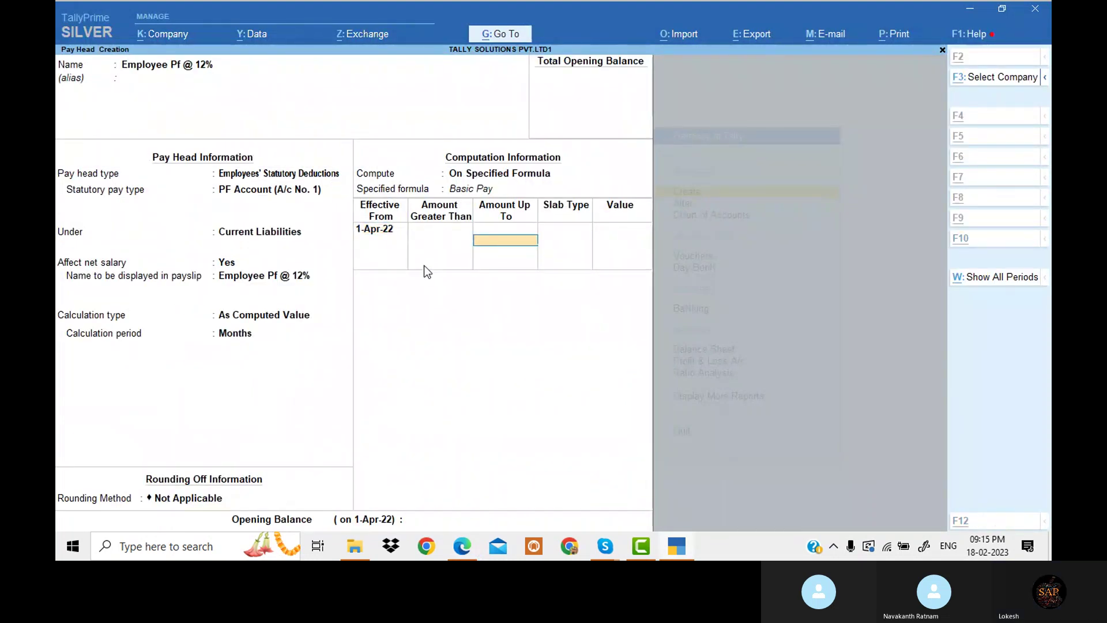
key("alt+Tab")
key("alt+Tab")
type("6500")
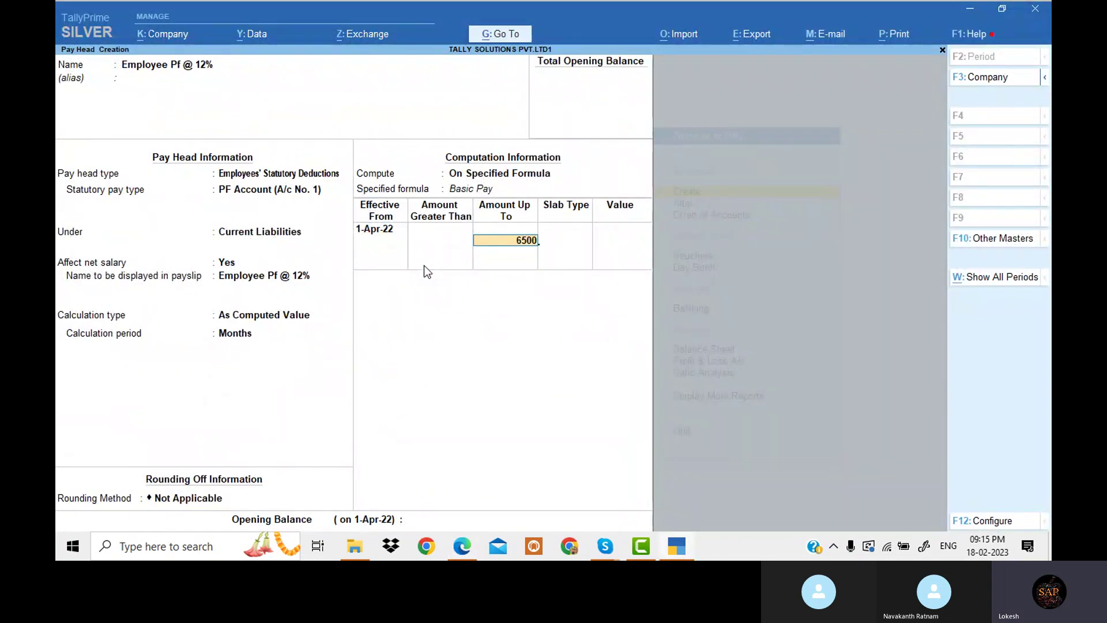
key("Return")
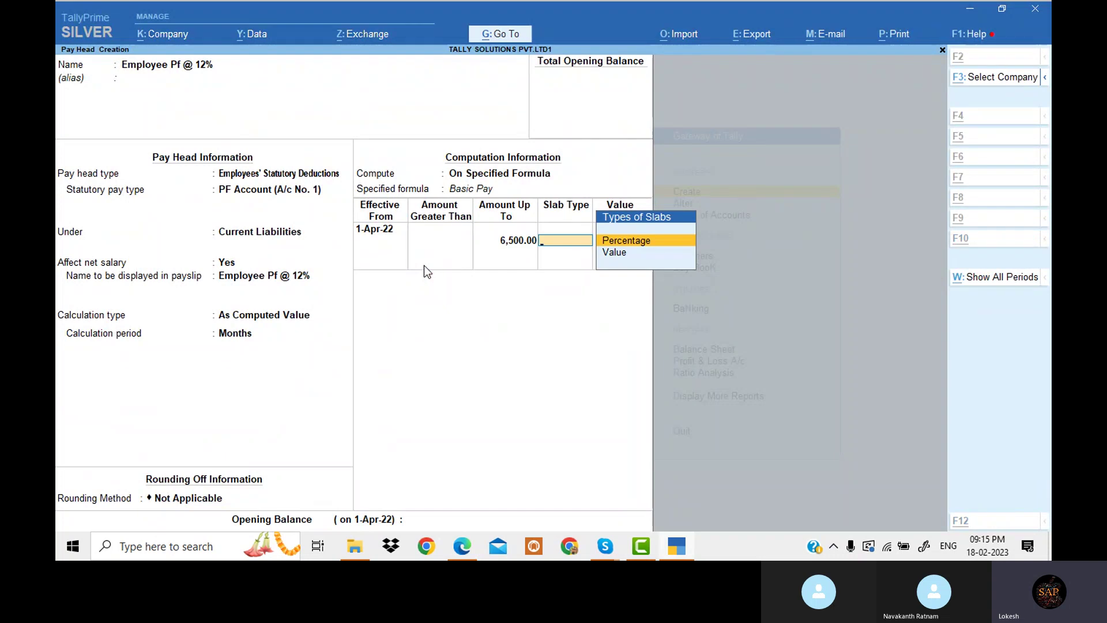
key("Return")
key("alt+Tab")
key("alt+Tab")
type("1")
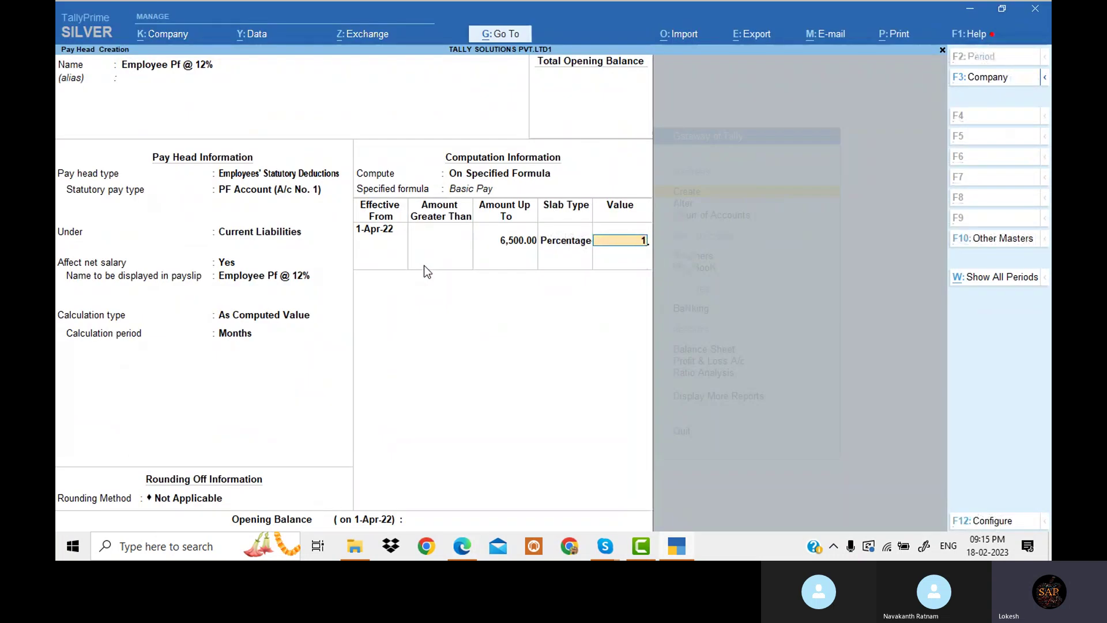
type("2")
key("Return")
Add a second slab for amounts above 6,500 with a fixed value of 780 and save the Employee Pf @ 12% pay head
key("Return")
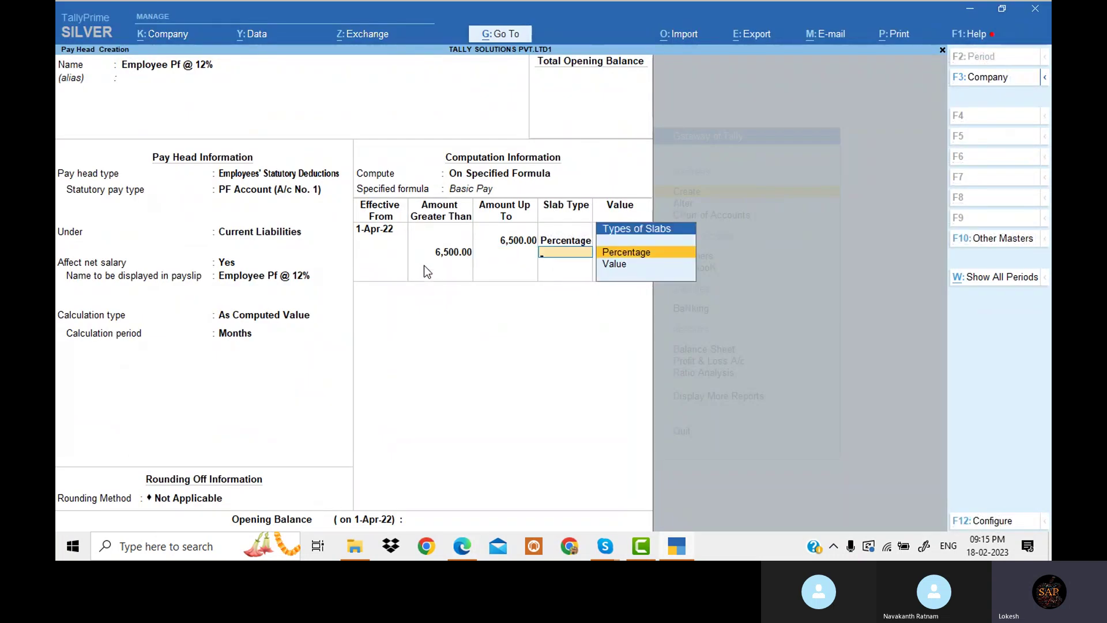
key("Down")
key("Return")
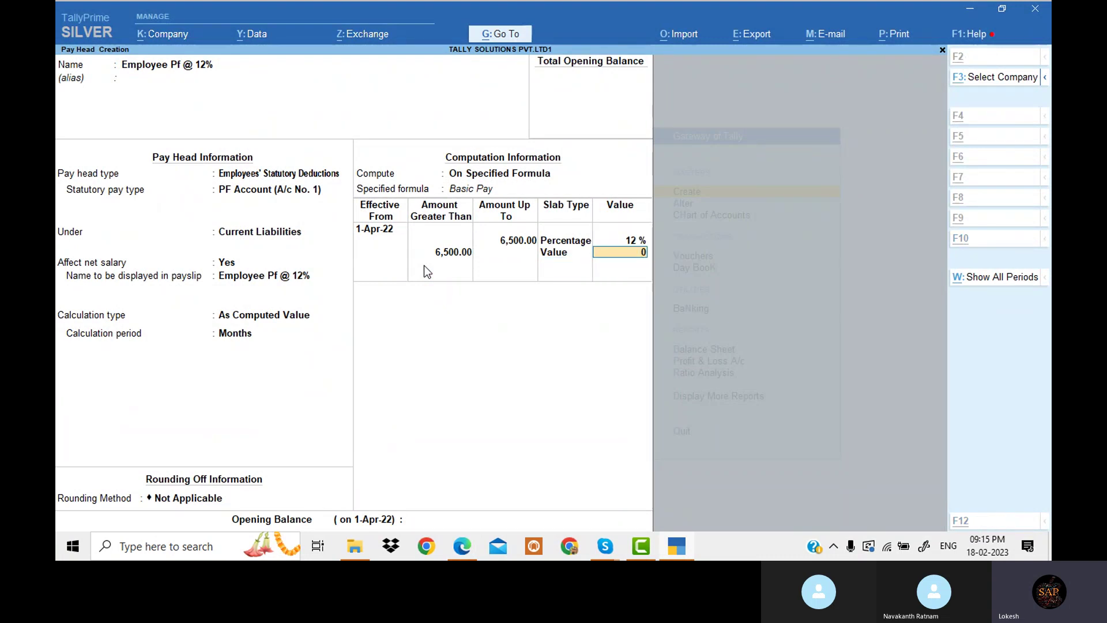
key("alt+Tab")
key("alt+Tab")
type("78")
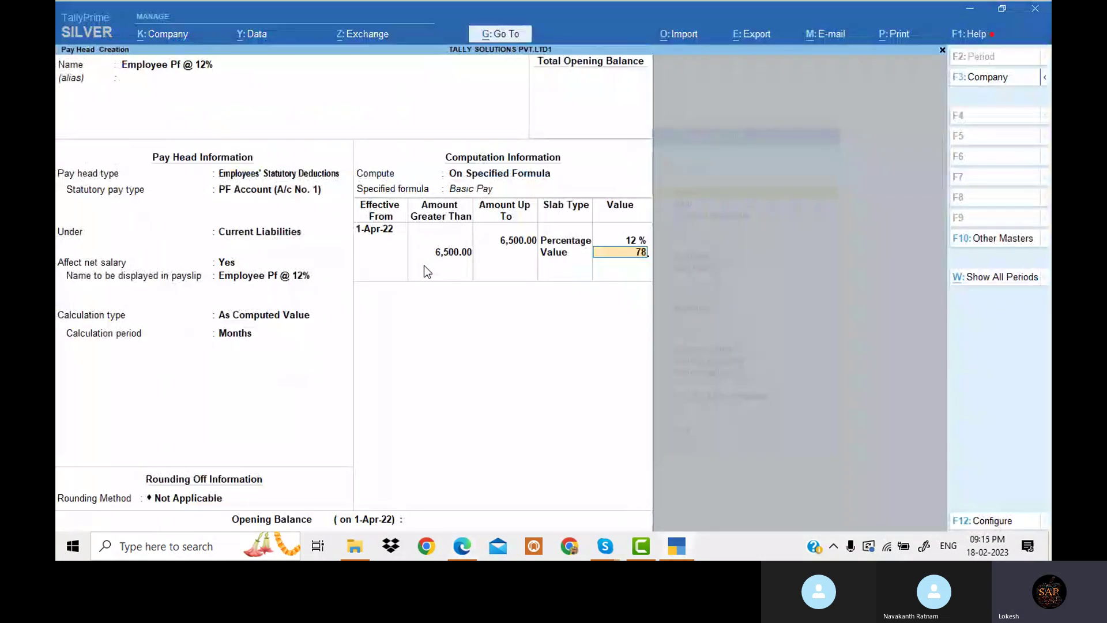
type("0")
key("Return")
key("Return")
key("Return")
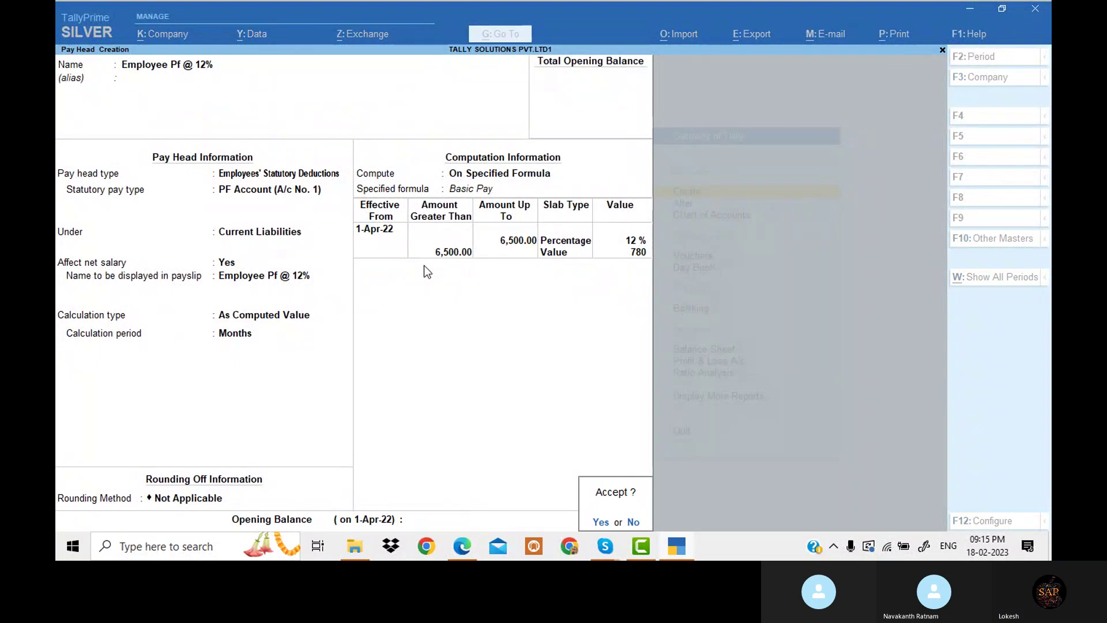
key("Return")
Find the ESI employee's contribution example in the PDF and name the new TallyPrime pay head Employee ESI @ 1.75%
key("alt+Tab")
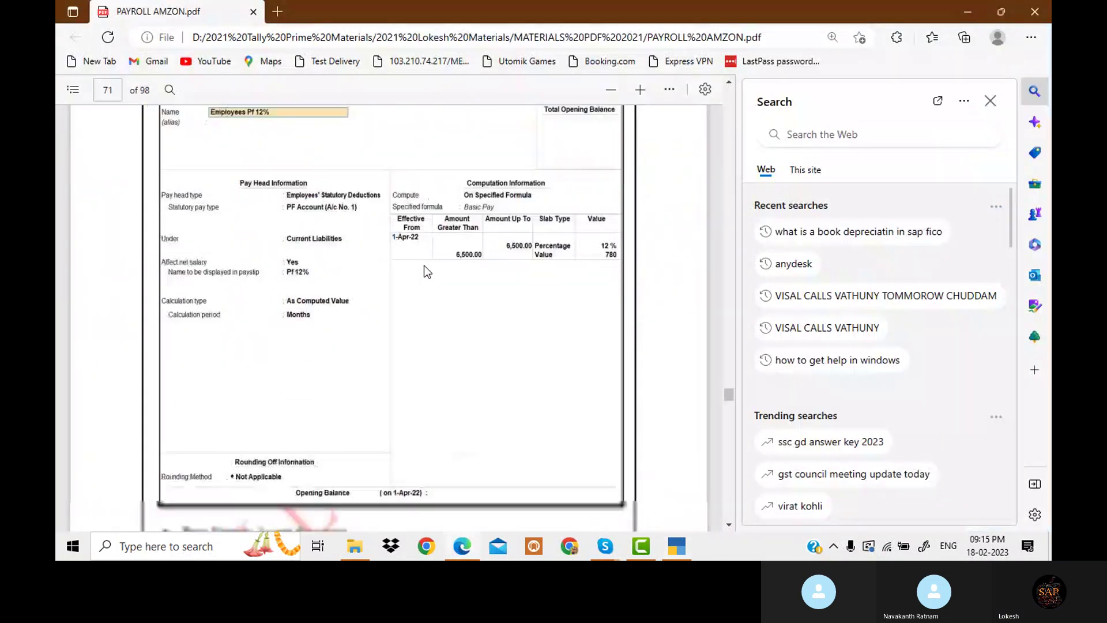
scroll(424, 266, "down", 15)
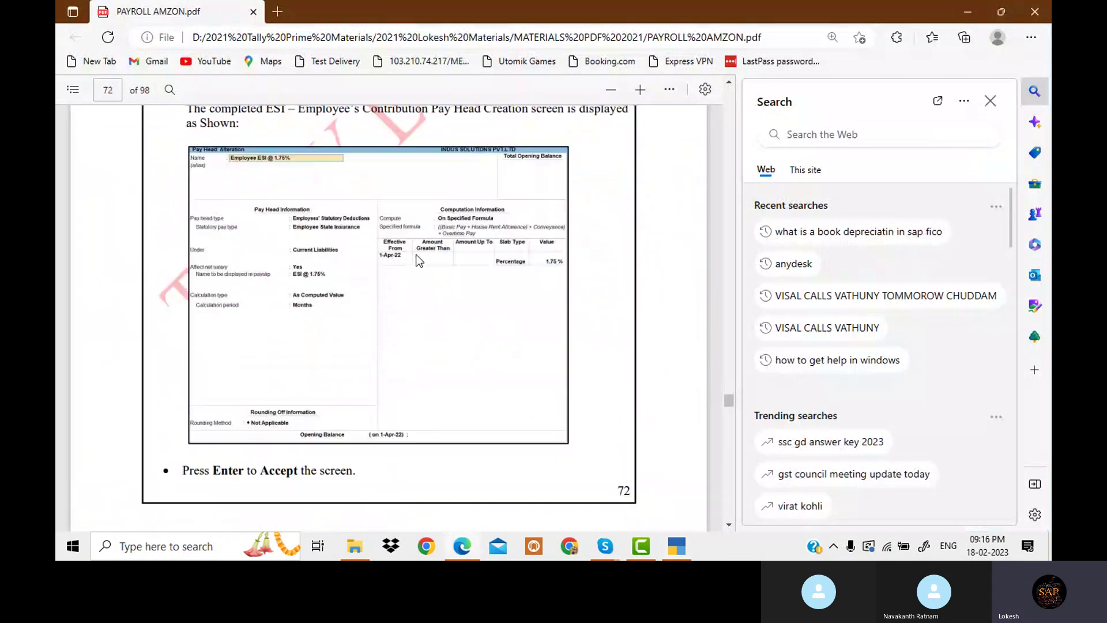
scroll(416, 254, "up", 1)
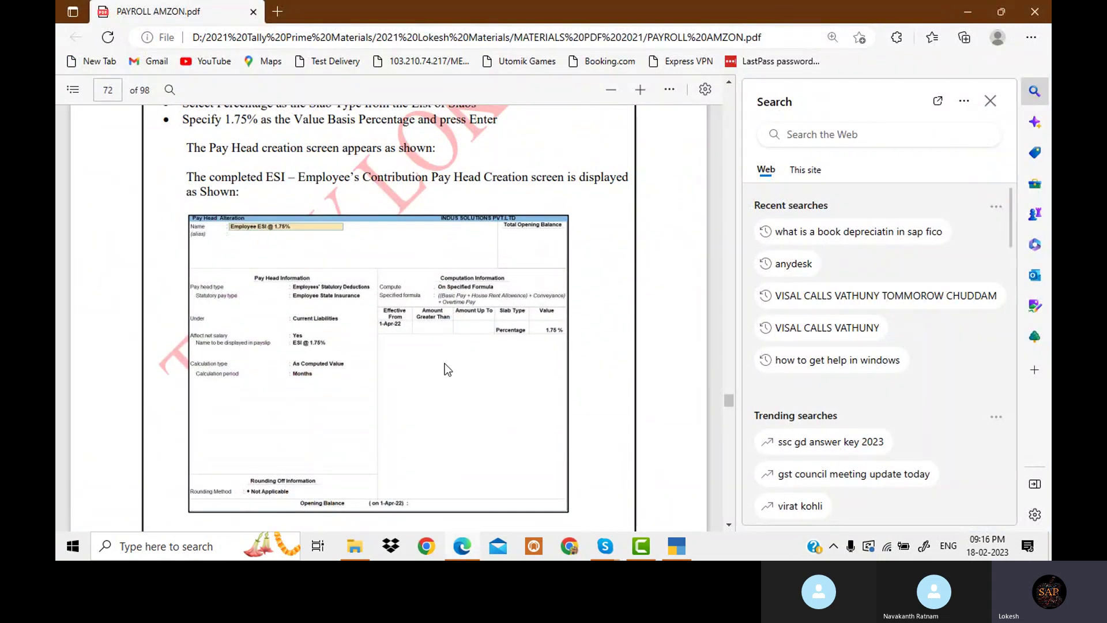
left_click(674, 543)
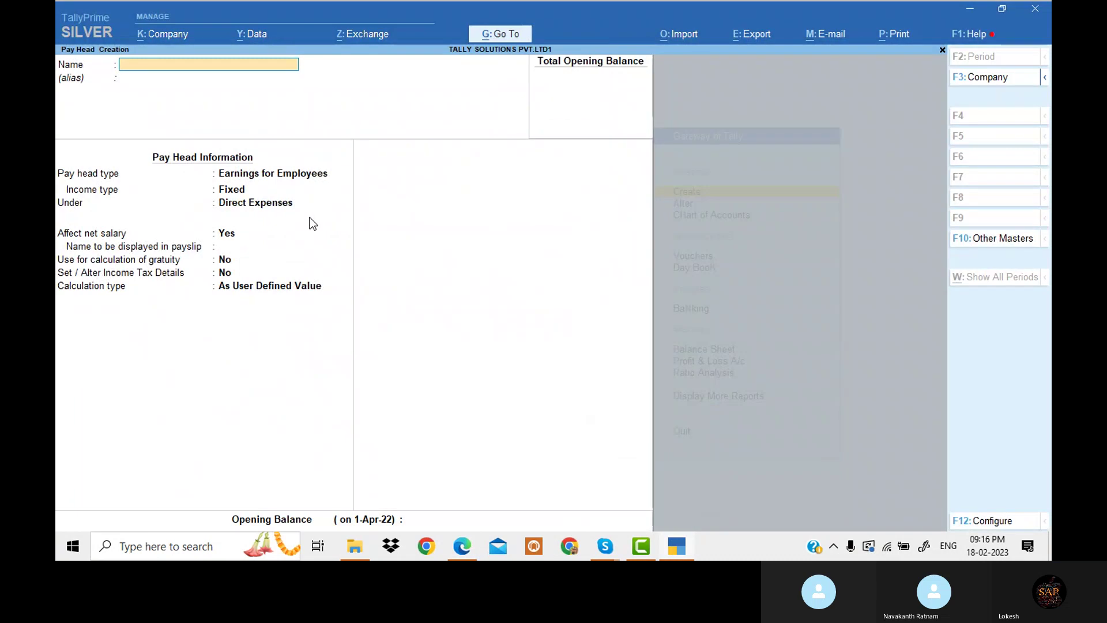
type("Employee ESI @ 1.75")
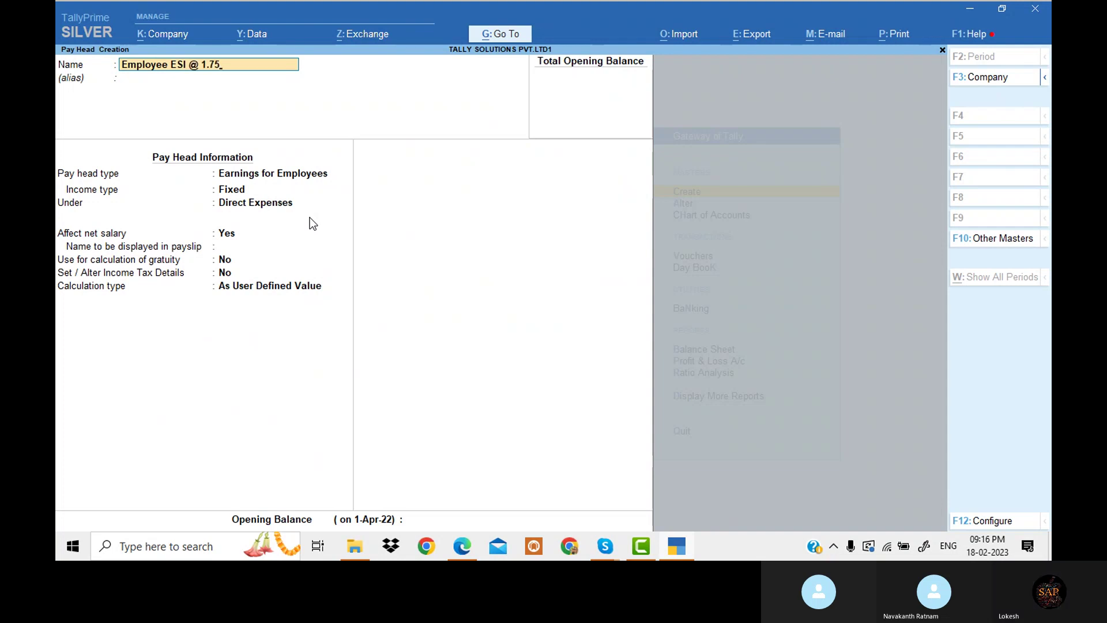
type("%")
key("Return")
Check the PDF example and set the pay head type of Employee ESI @ 1.75% to Employees' Statutory Deductions
key("Return")
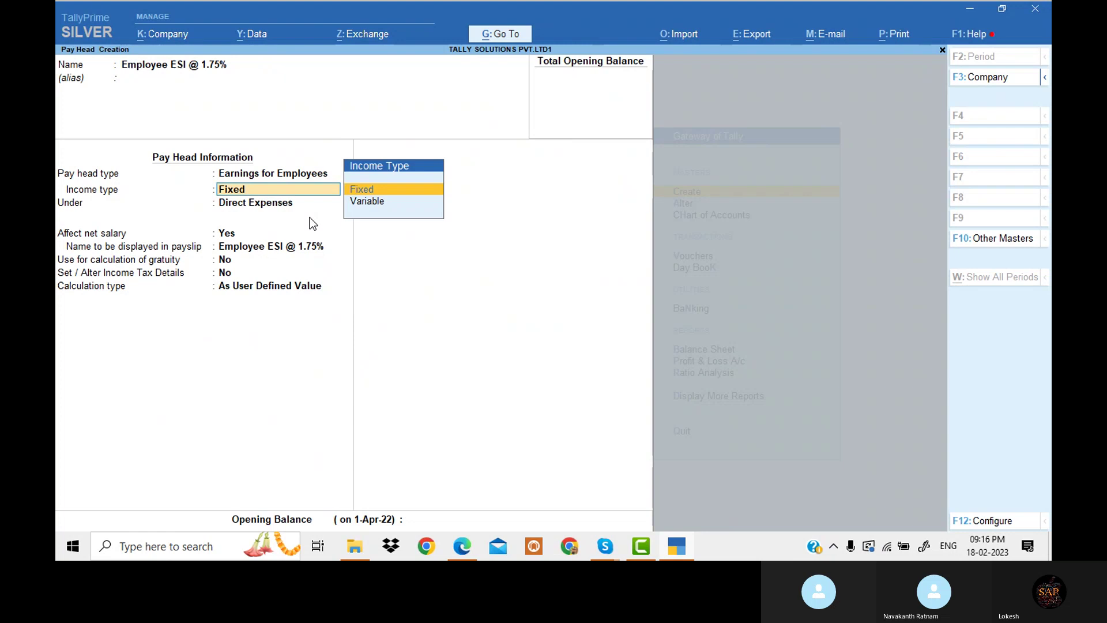
key("BackSpace")
key("alt+Tab")
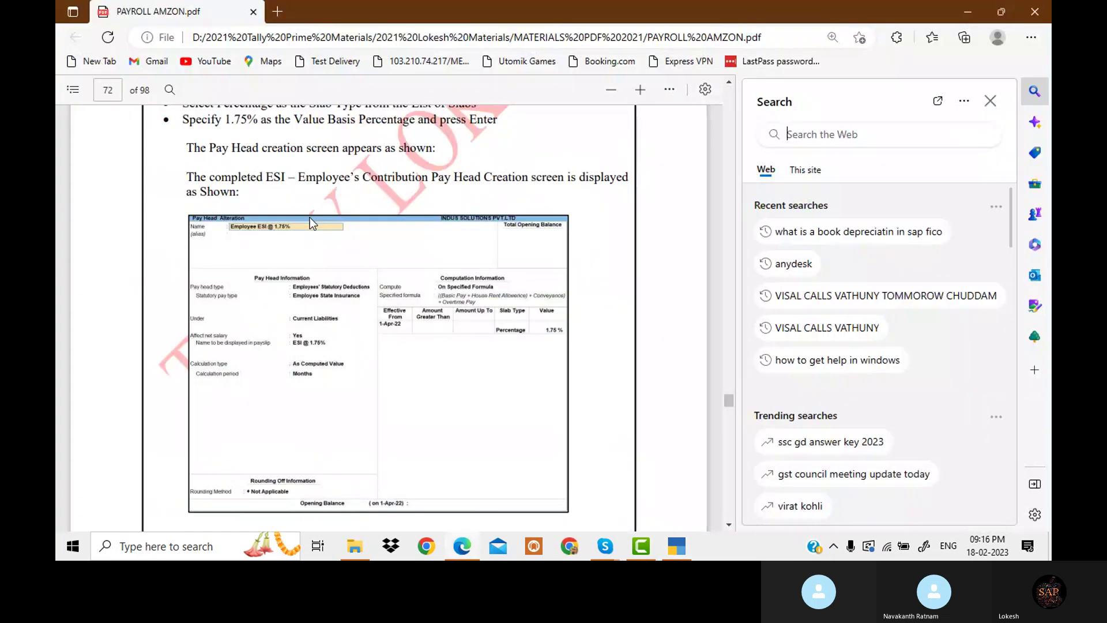
key("alt+Tab")
key("Down")
key("Return")
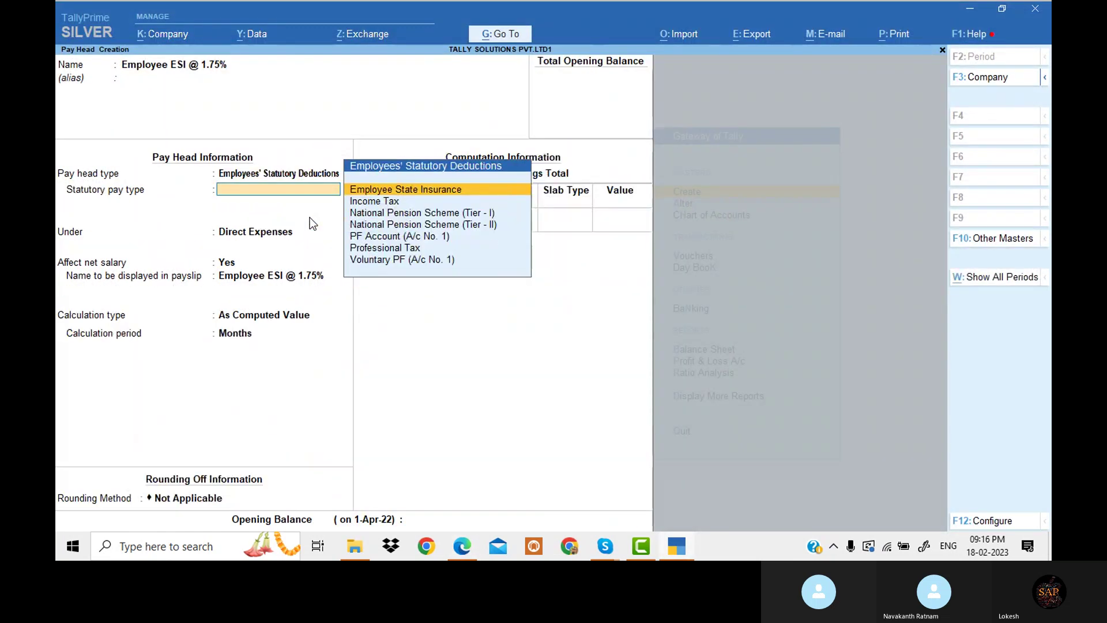
Verify the statutory pay type in the PDF and set it to Employee State Insurance for Employee ESI @ 1.75%
key("alt+Tab")
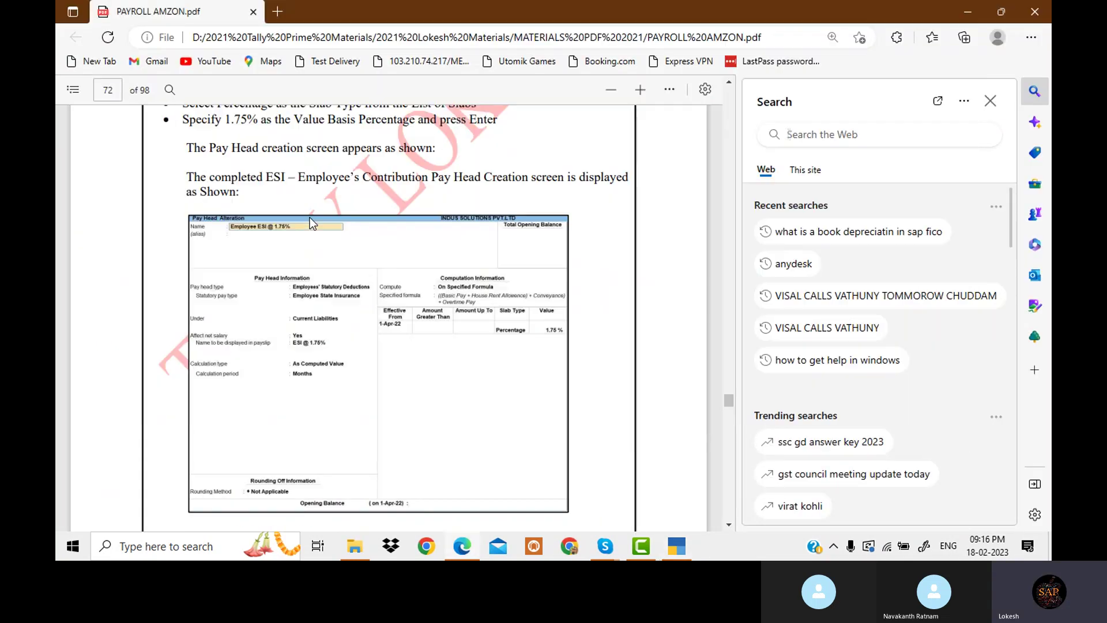
key("alt+Tab")
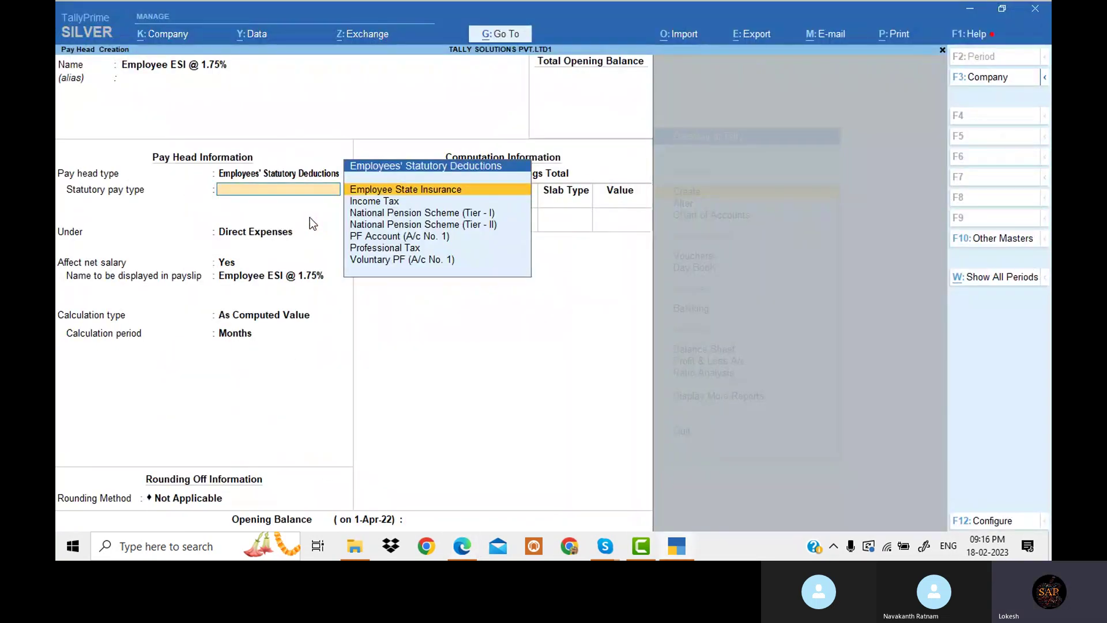
key("Down")
key("Up")
key("Return")
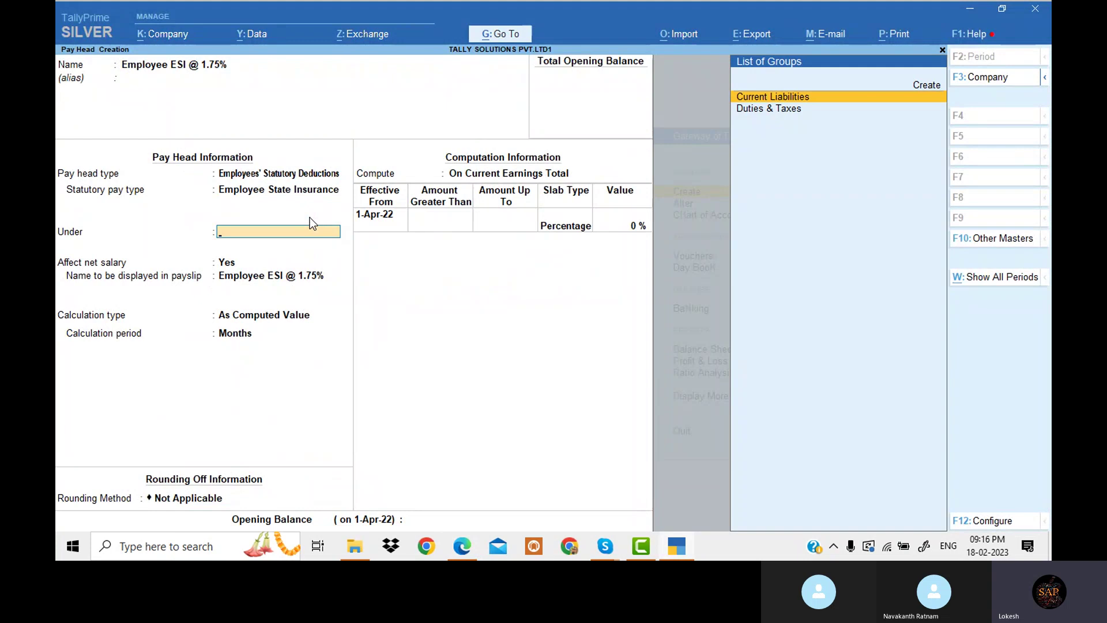
Place Employee ESI @ 1.75% under Current Liabilities, keeping its effect on net salary at Yes and rounding Not Applicable
key("Return")
key("Return")
key("Return")
key("Return")
Consult the PDF example and set the computation method of Employee ESI @ 1.75% to On Specified Formula
key("alt+Tab")
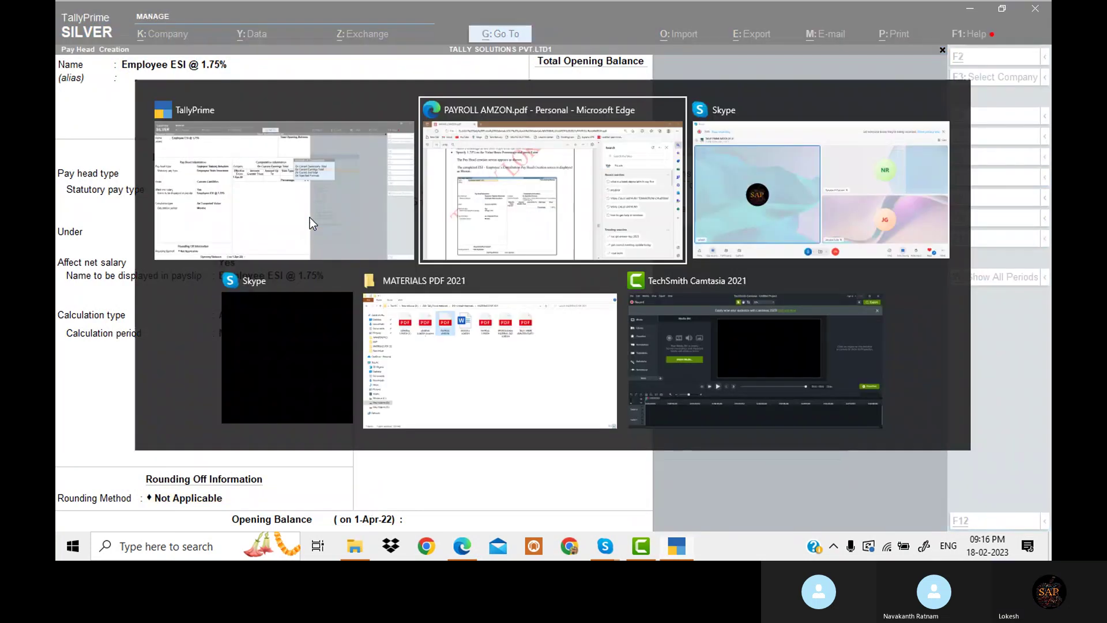
key("alt+Tab")
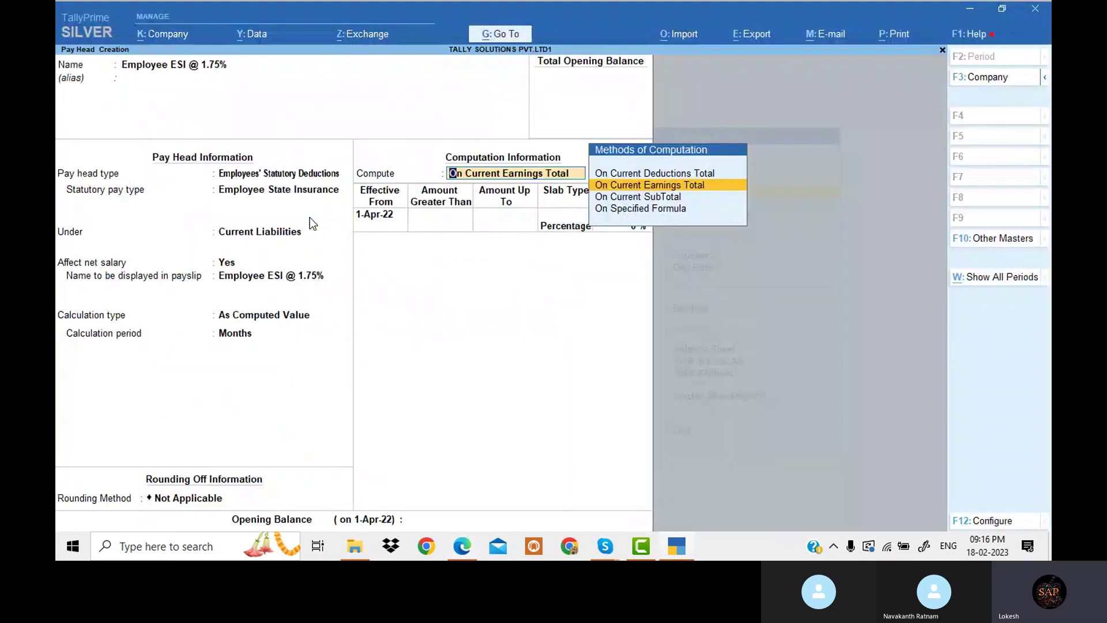
key("Down")
key("Down")
key("alt+Tab")
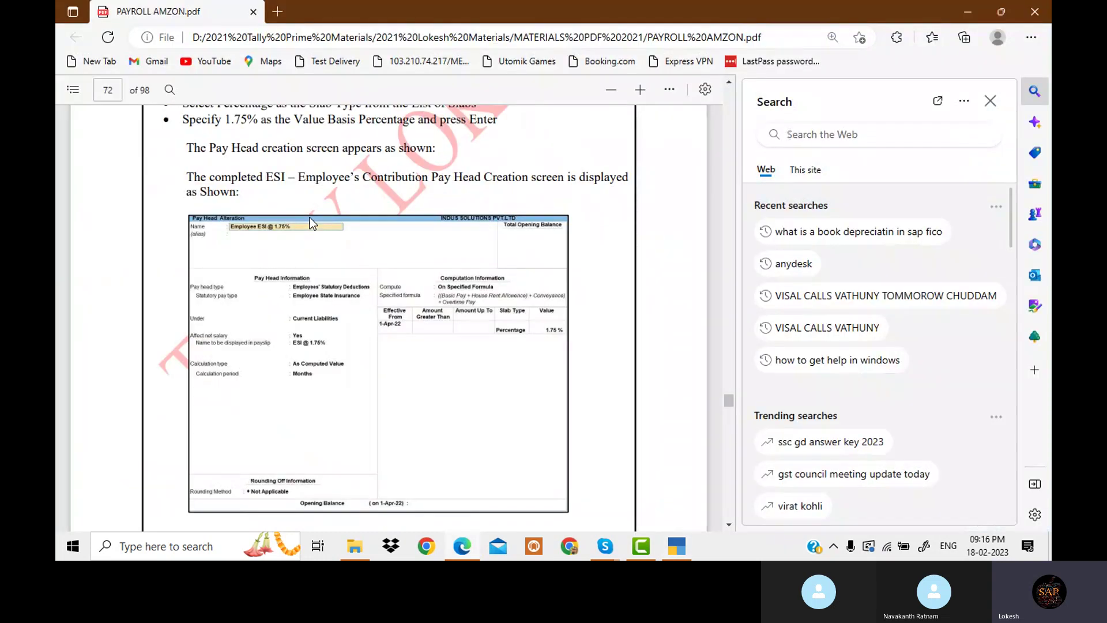
key("alt+Tab")
key("Return")
Add Basic Pay and House Rent Allowence to the formula of Employee ESI @ 1.75%, following the PDF
key("Return")
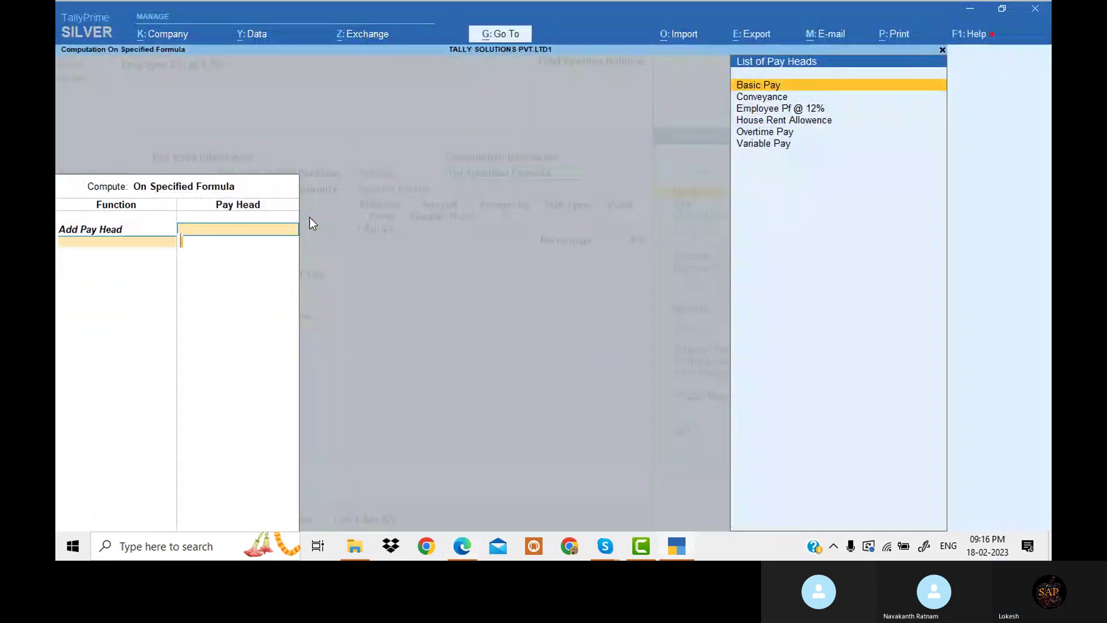
key("alt+Tab")
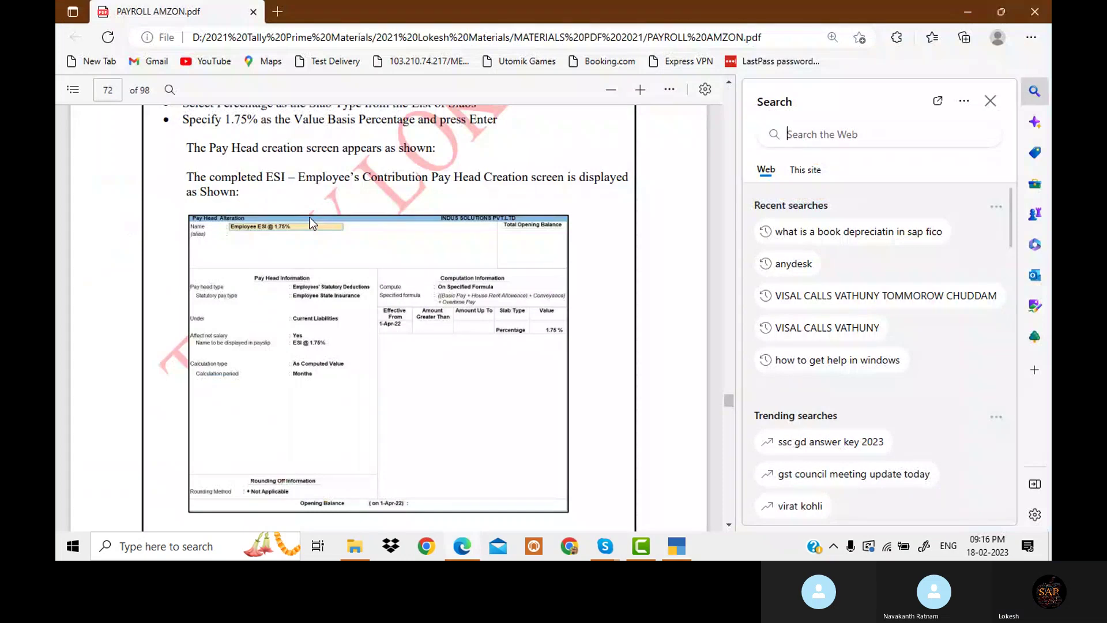
key("alt+Tab")
key("Down")
key("Return")
key("Down")
key("Down")
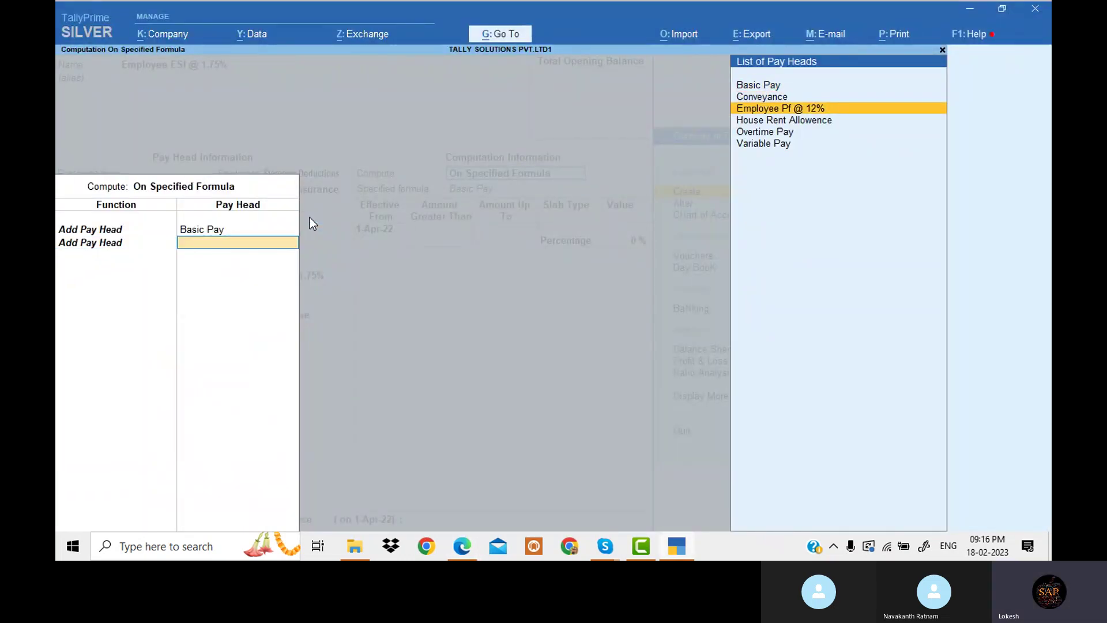
key("Down")
key("Down")
key("Up")
key("Return")
Add Conveyance and Overtime Pay to the ESI formula, close it, and keep 1-Apr-22 as the effective date
key("Return")
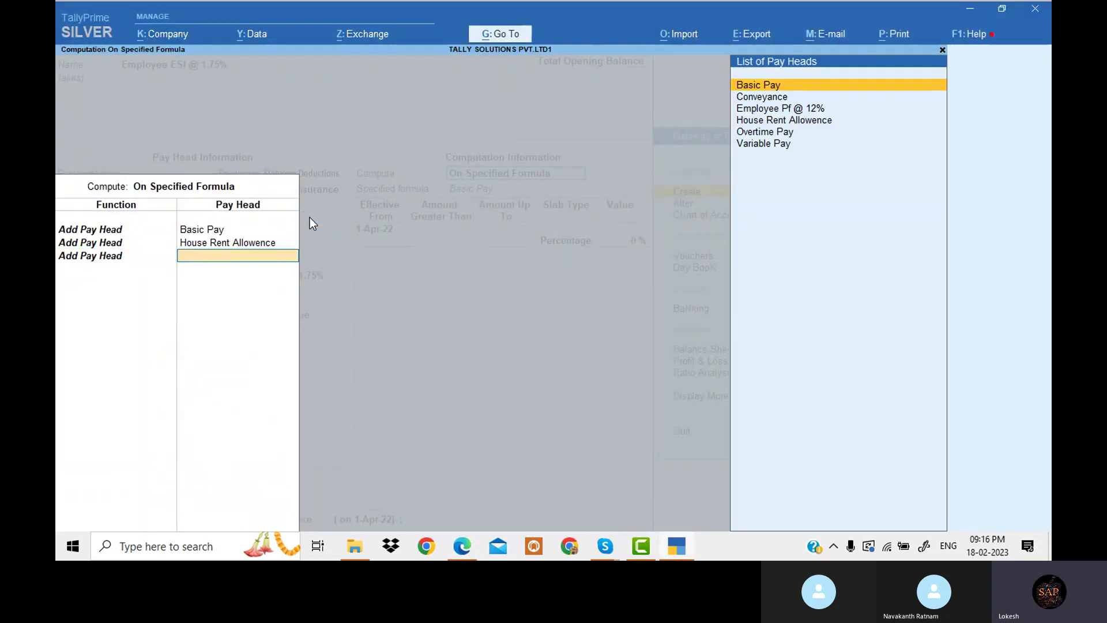
key("alt+Tab")
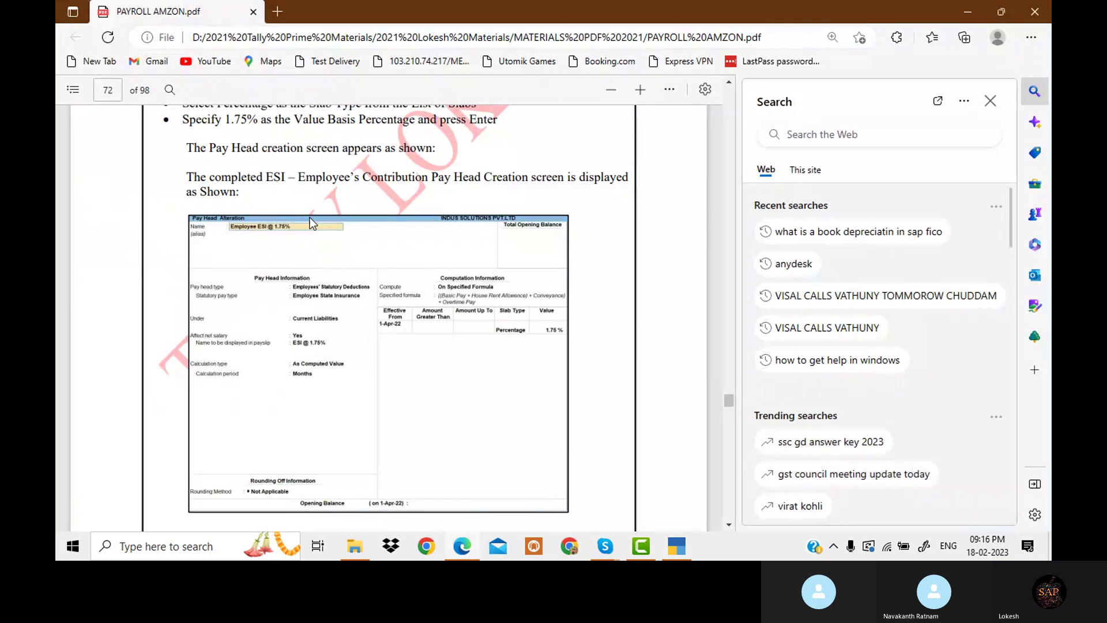
key("alt+Tab")
key("Down")
key("Return")
key("alt+Tab")
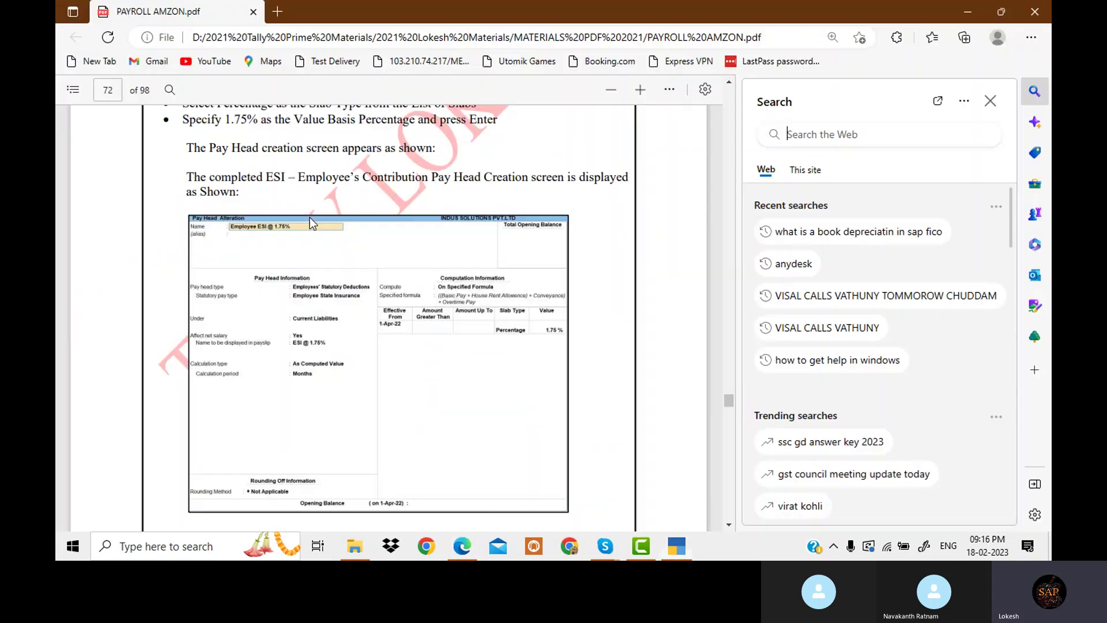
key("alt+Tab")
key("Return")
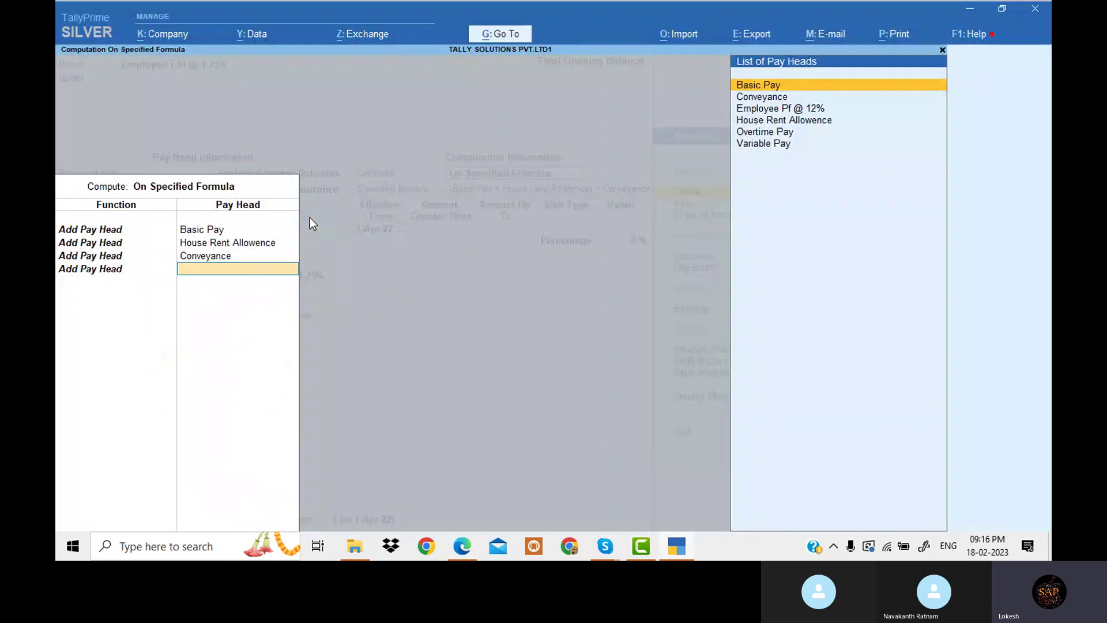
key("Down")
key("Down")
key("Down")
key("Down")
key("Return")
key("Return")
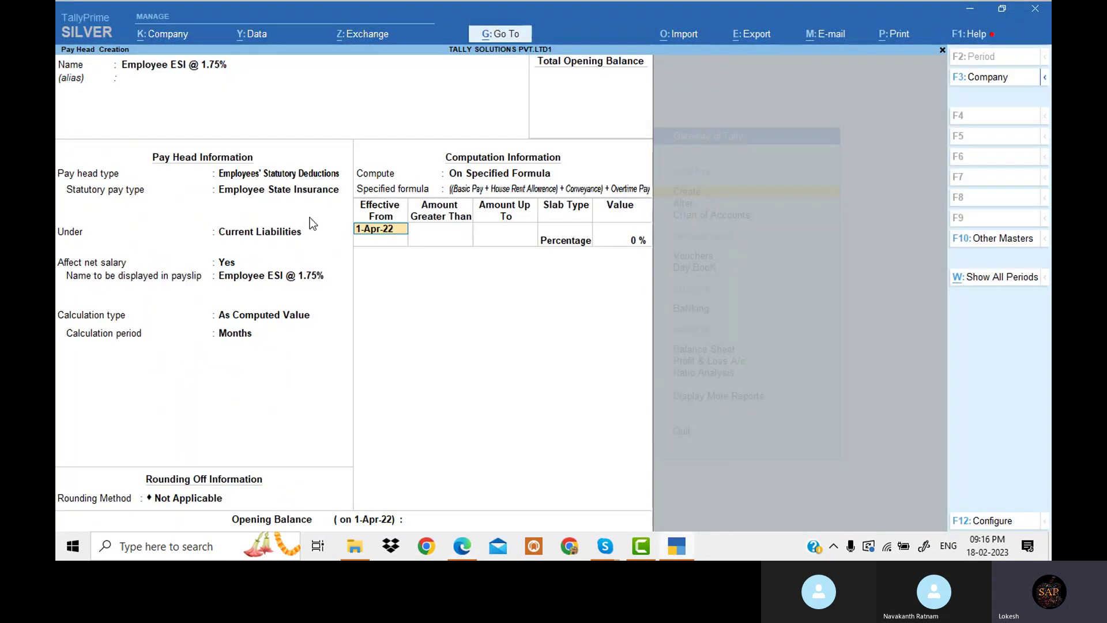
key("Return")
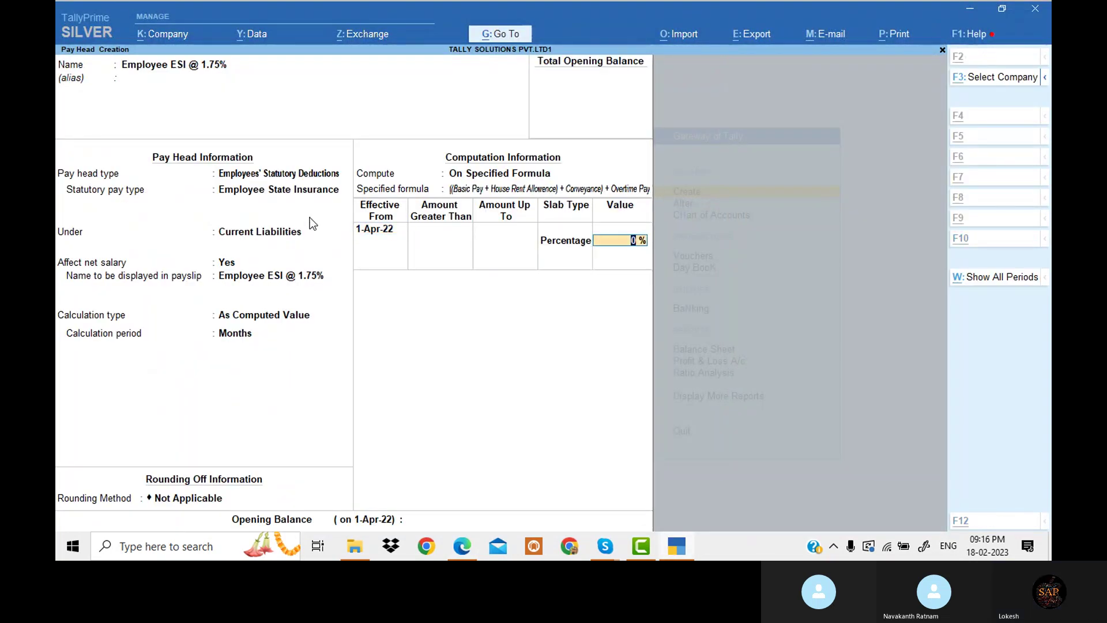
Check the PDF example and set the percentage slab of Employee ESI @ 1.75% to 1.75 %, leaving its amount limits blank
key("alt+Tab")
key("alt+Tab")
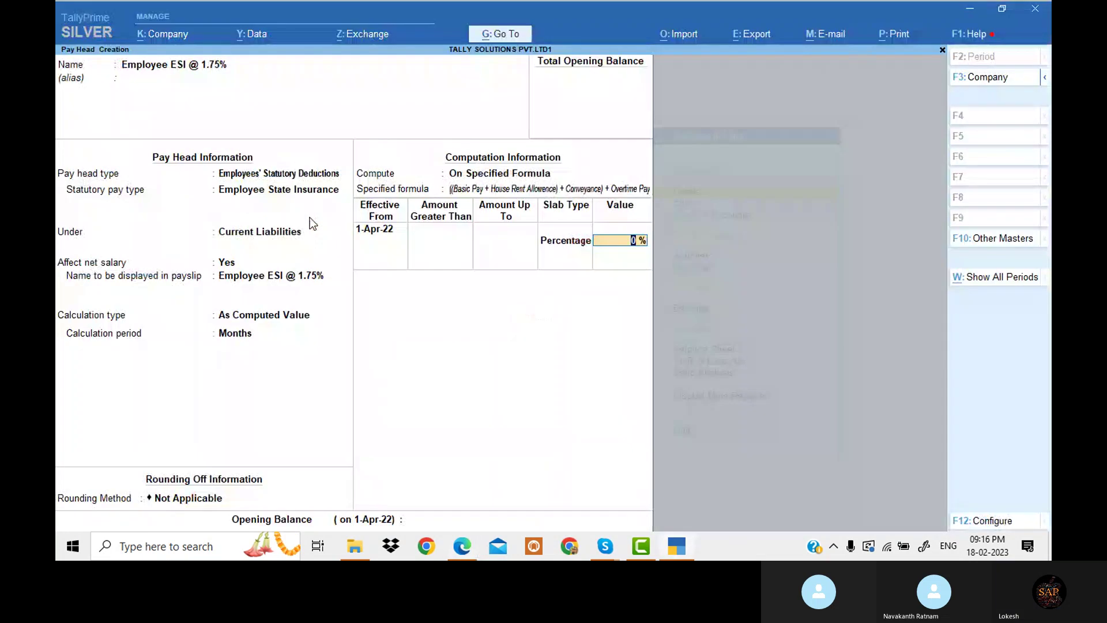
type("1.75")
key("Return")
key("Return")
key("Return")
key("Return")
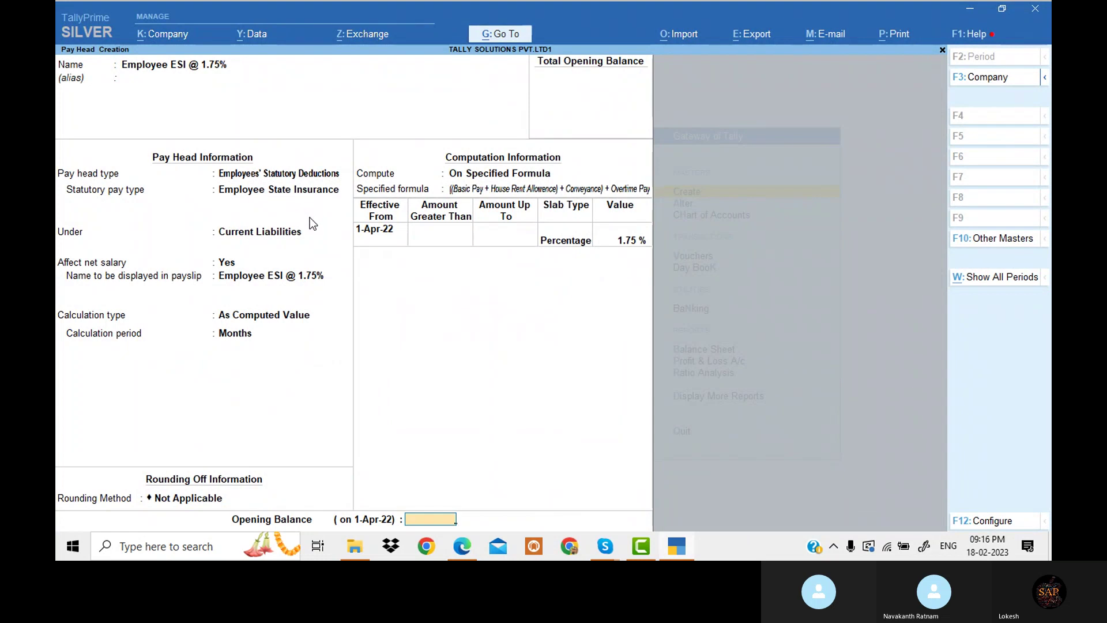
Find the Professional Tax Pay Head Creation example in the PDF and save Employee ESI @ 1.75% without an opening balance
key("alt+Tab")
scroll(386, 251, "down", 10)
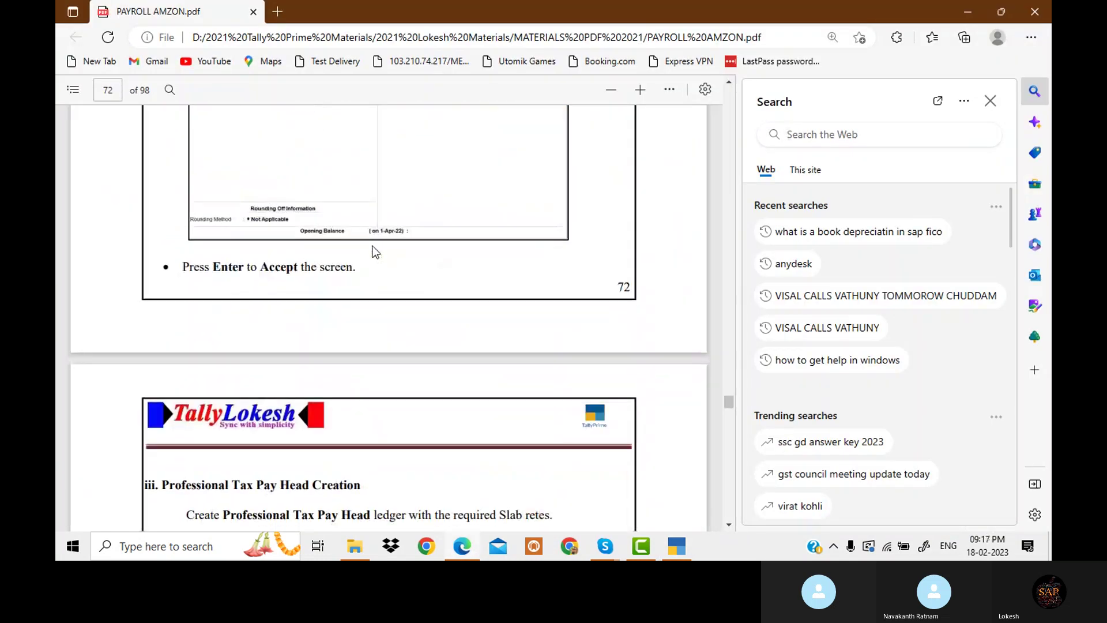
scroll(389, 252, "up", 3)
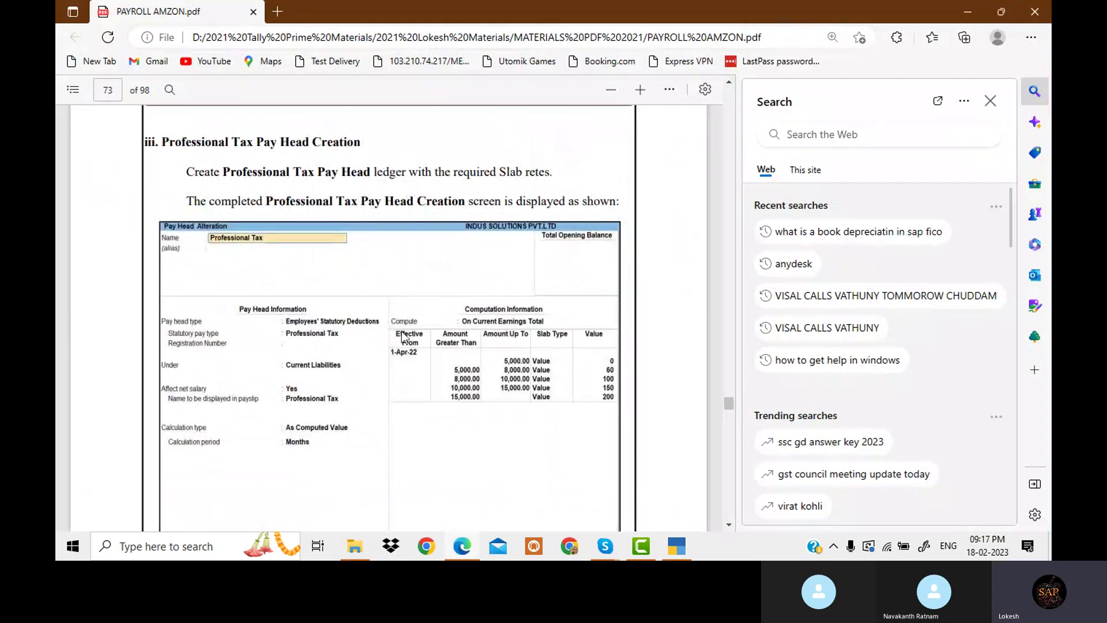
left_click(676, 546)
type("J")
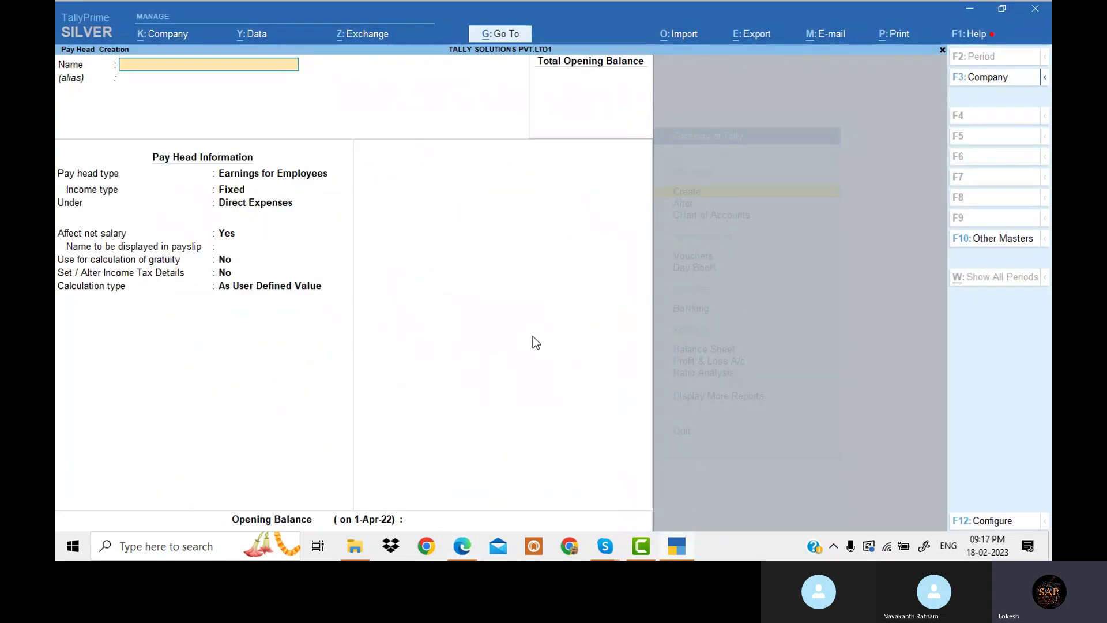
Name the new pay head Professioal Tax and set its pay head type to Employees' Statutory Deductions, following the PDF
type("p")
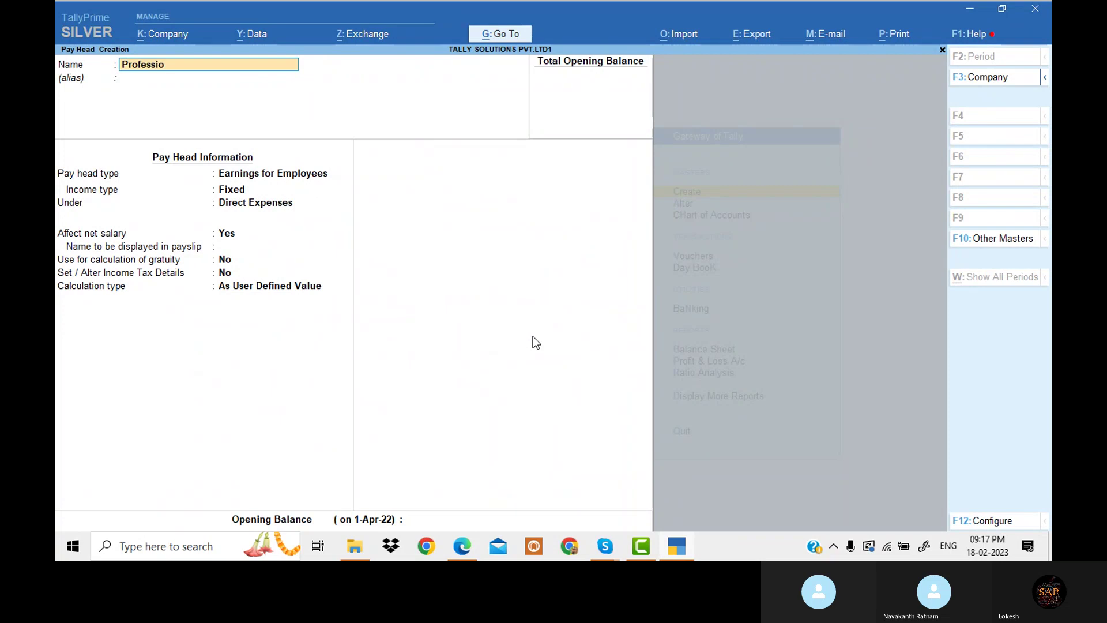
type("ofessioal Tax")
key("Return")
key("Return")
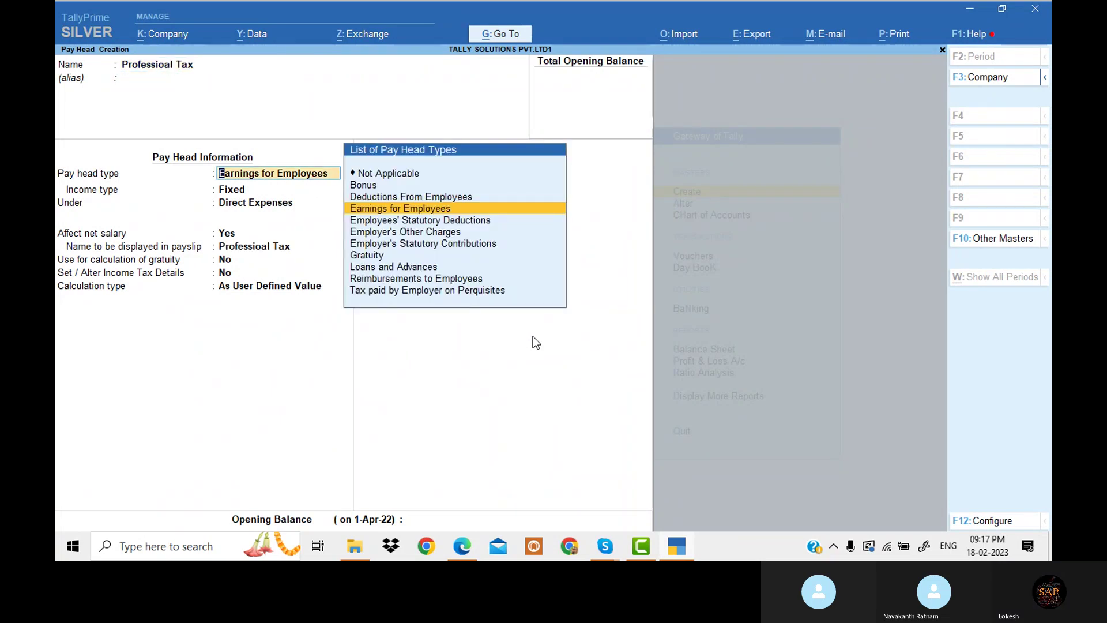
key("alt+Tab")
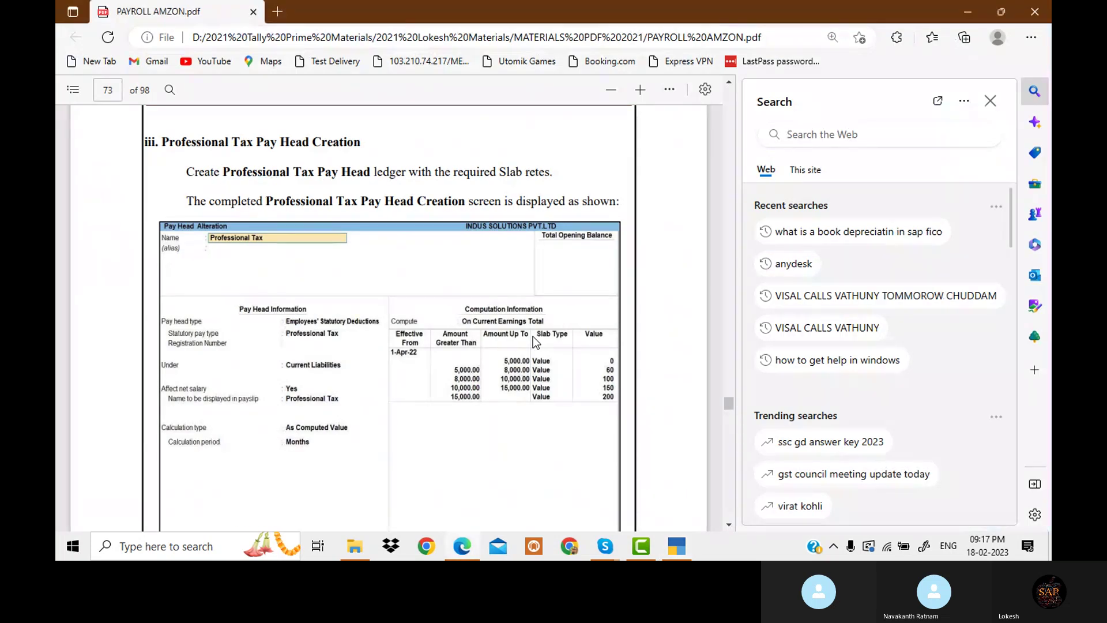
key("alt+Tab")
key("Down")
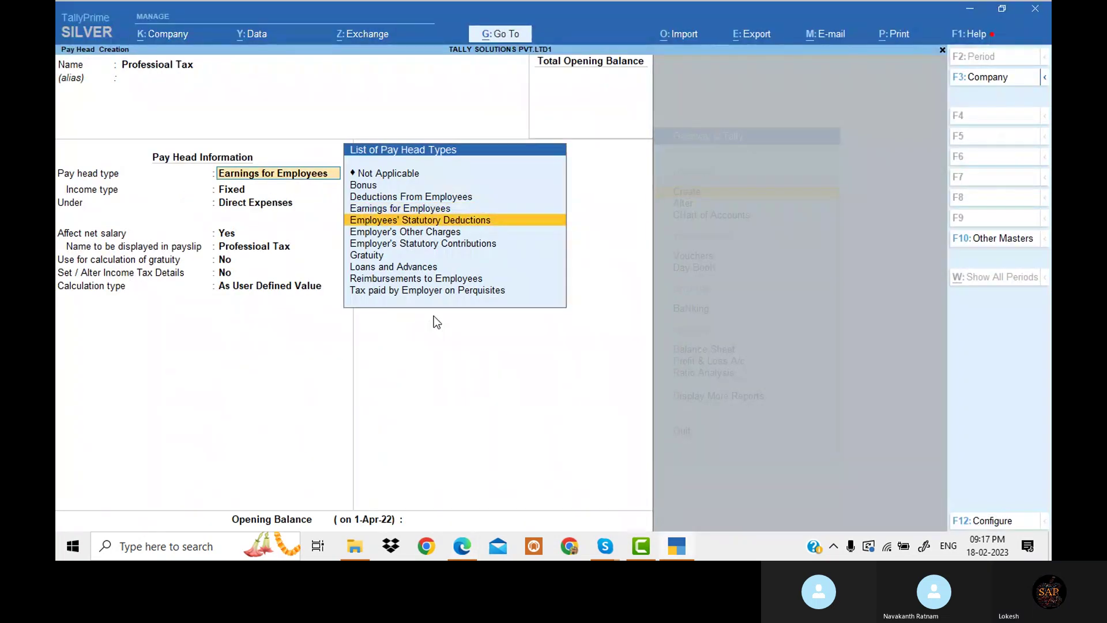
key("Return")
Set the statutory pay type of the new pay head to Professional Tax
key("Down")
key("Down")
key("Down")
key("Down")
key("Down")
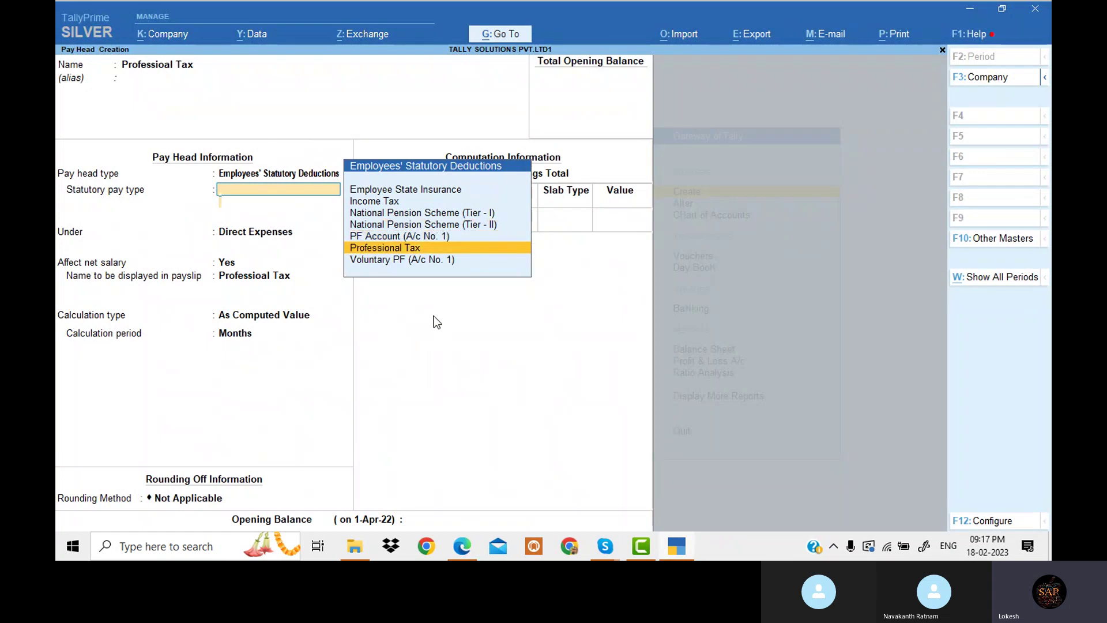
key("Return")
Place the pay head under Current Liabilities, keeping its effect on net salary at Yes, calculation period Months and rounding Not Applicable
key("alt+Tab")
key("alt+Tab")
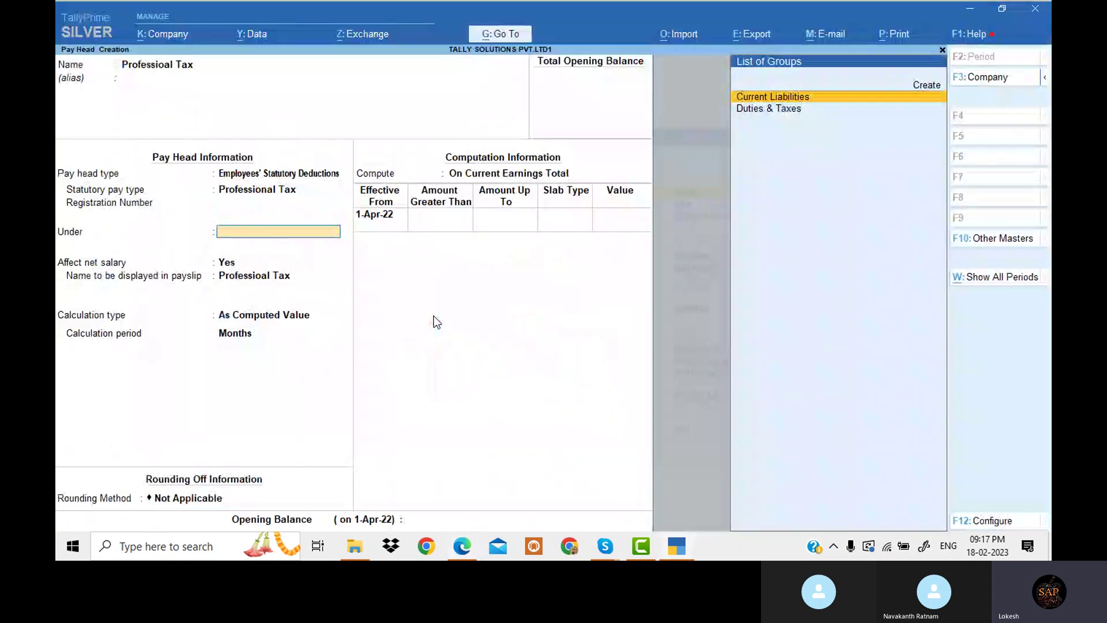
key("Down")
key("Up")
key("Return")
key("Return")
key("Return")
key("Return")
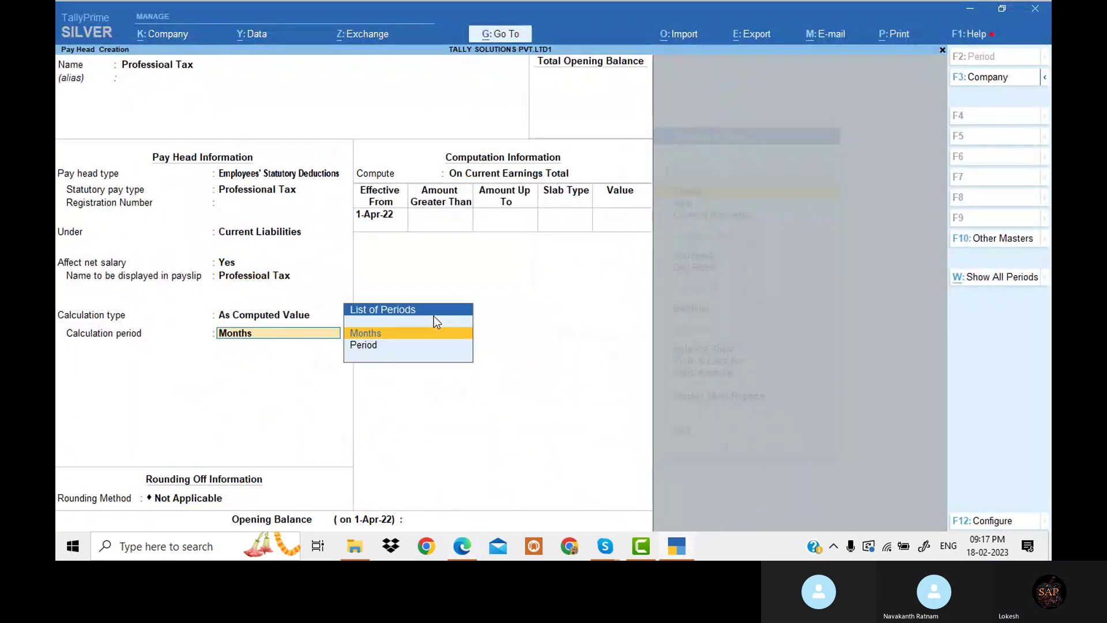
key("Return")
key("Return")
Compare with the PDF and keep the computation On Current Earnings Total, effective from 1-Apr-22
key("alt+Tab")
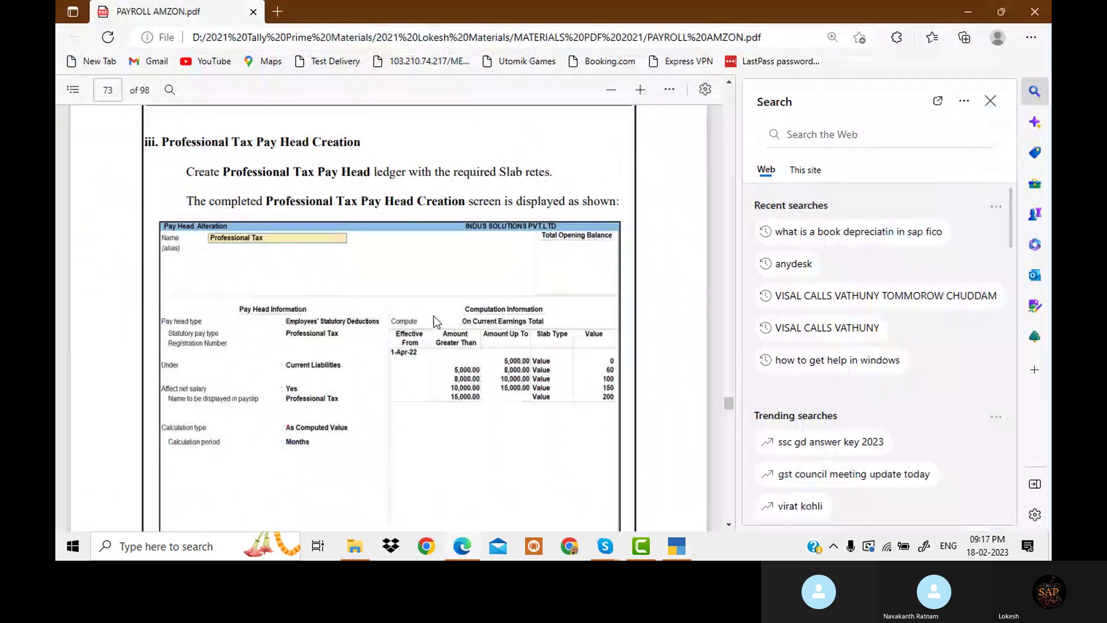
key("alt+Tab")
key("Return")
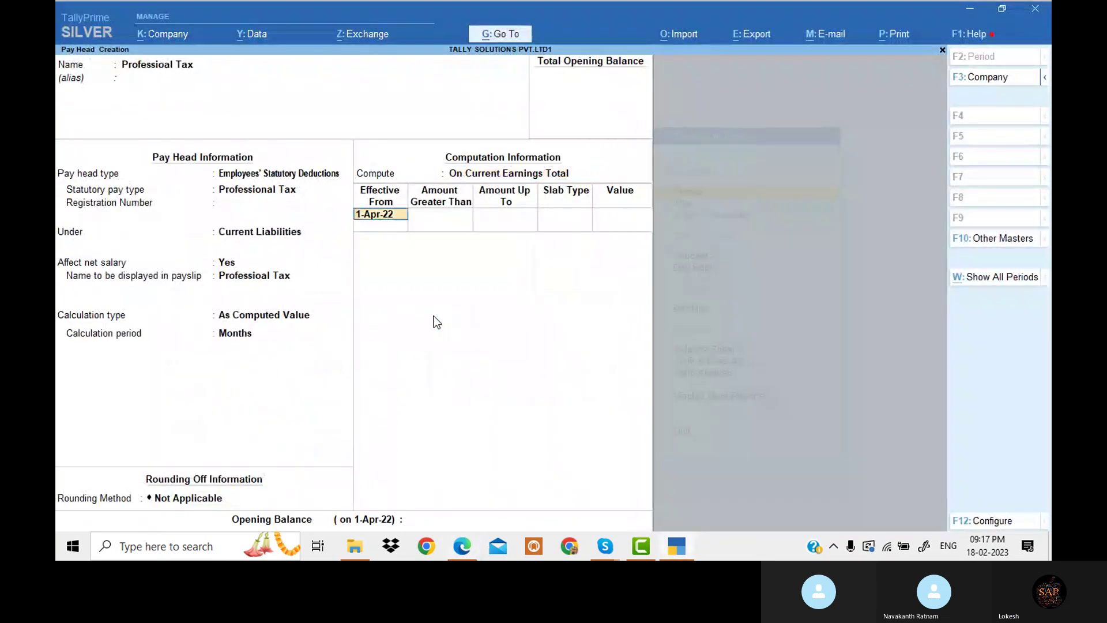
key("Return")
Enter the first professional tax slab from the PDF, for amounts up to 5,000 with slab type Value
key("alt+Tab")
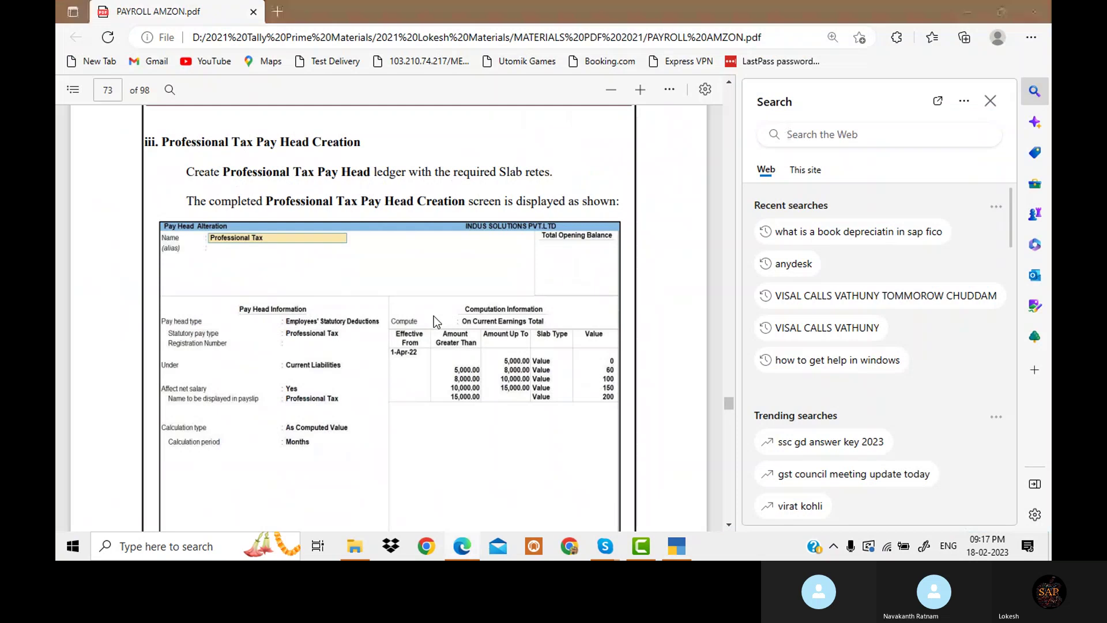
key("alt+Tab")
type("5,000")
key("Return")
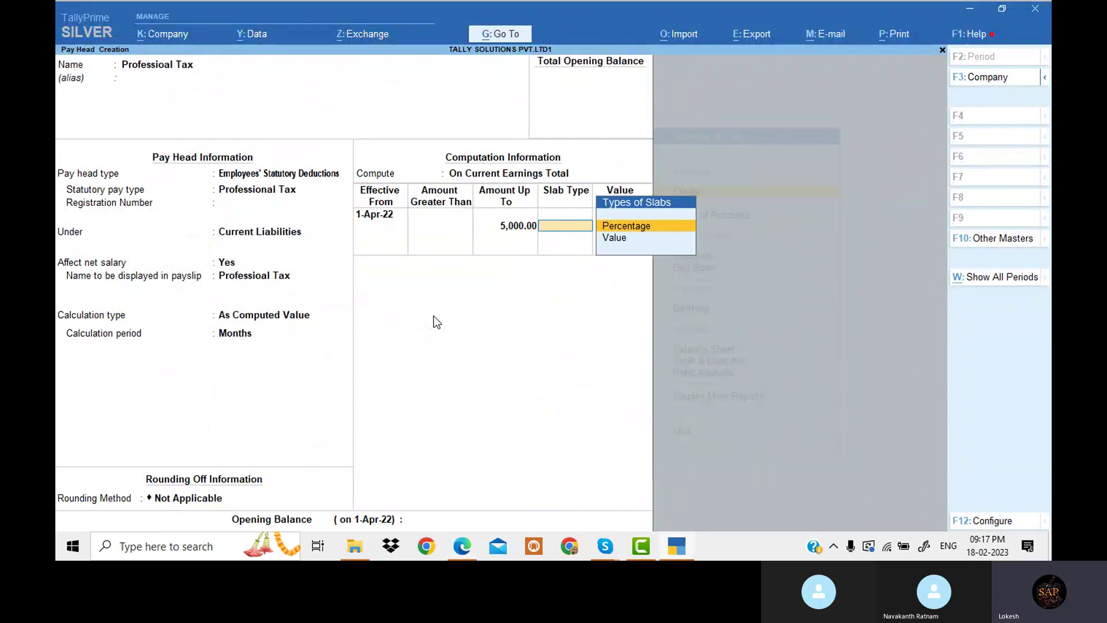
key("alt+Tab")
key("alt+Tab")
key("Down")
key("Return")
Enter the second professional tax slab up to 8,000 with slab type Value and a value of 60
key("alt+Tab")
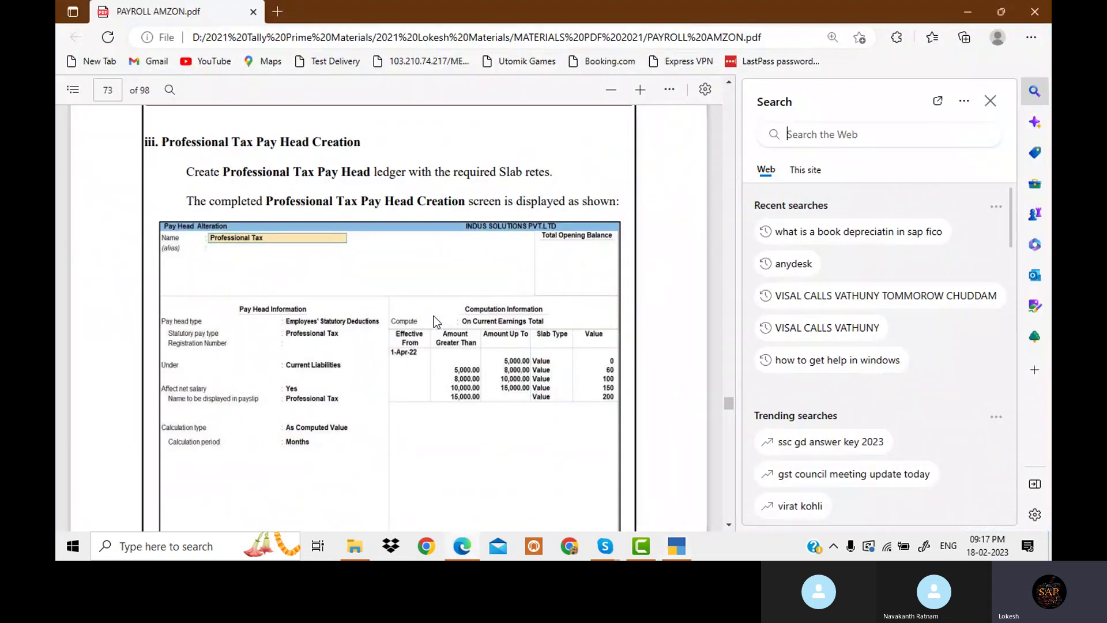
key("alt+Tab")
type("8000")
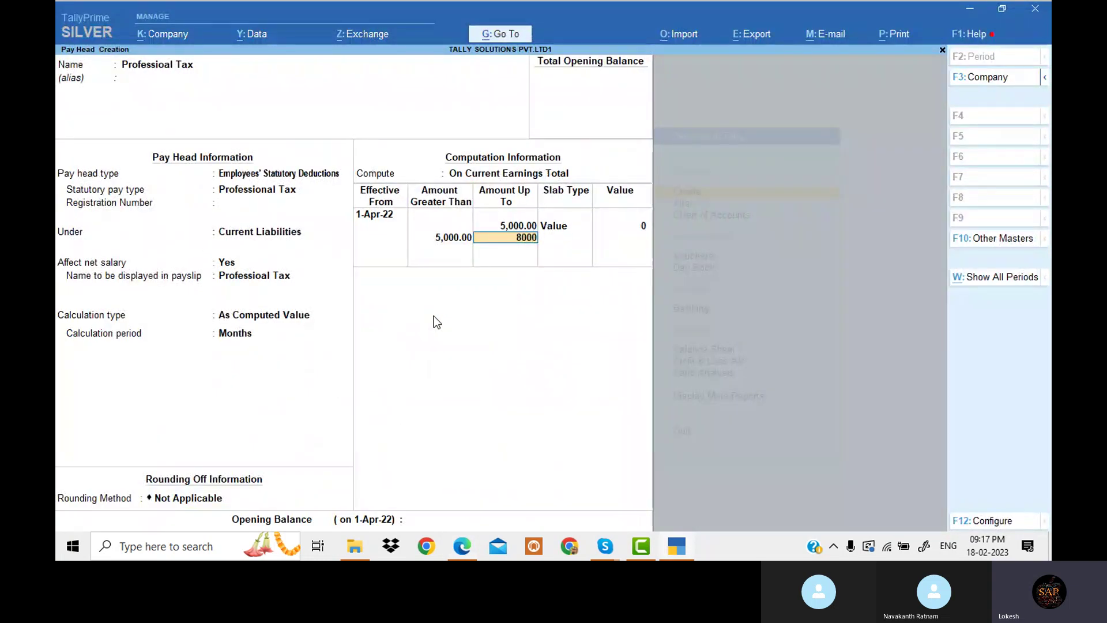
key("Return")
key("Down")
key("Return")
type("60")
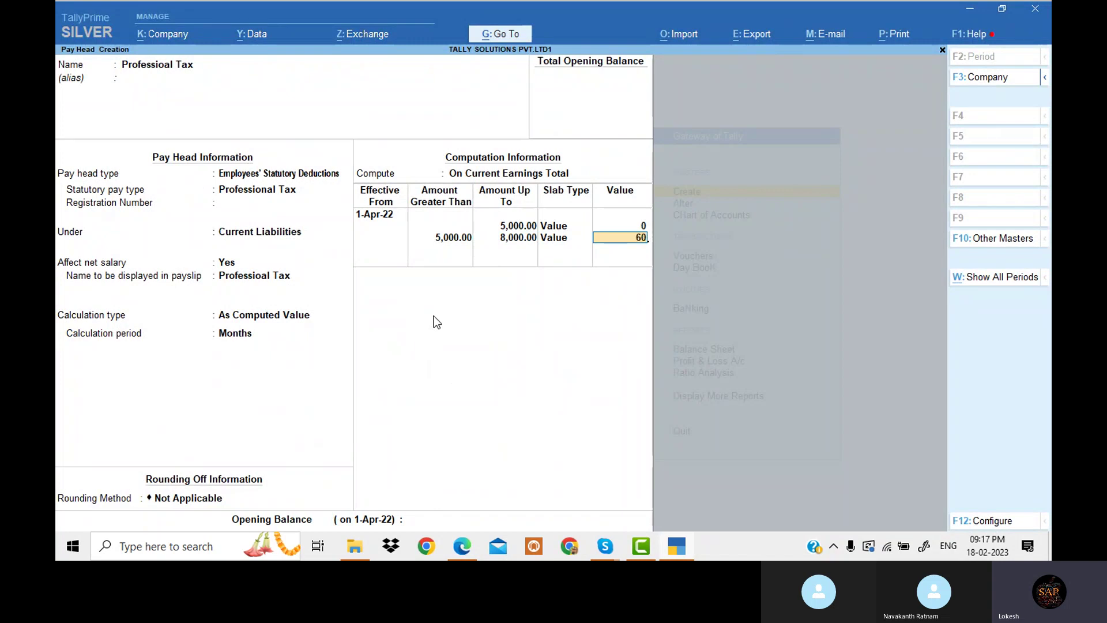
key("Return")
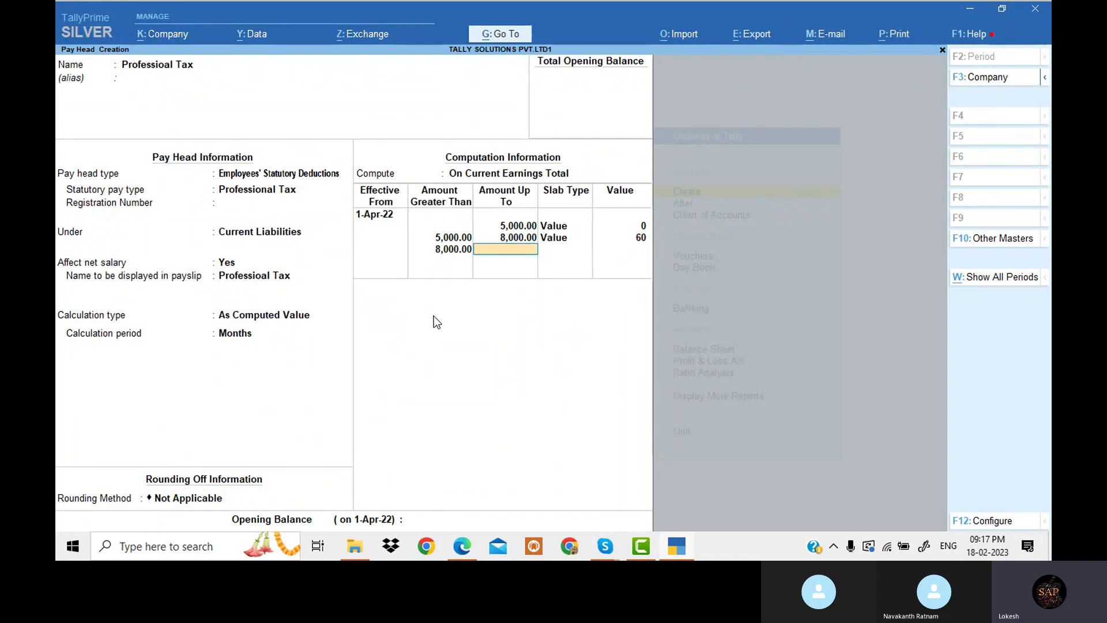
Enter the third professional tax slab up to 10,000 with slab type Value and a value of 100
key("alt+Tab")
key("alt+Tab")
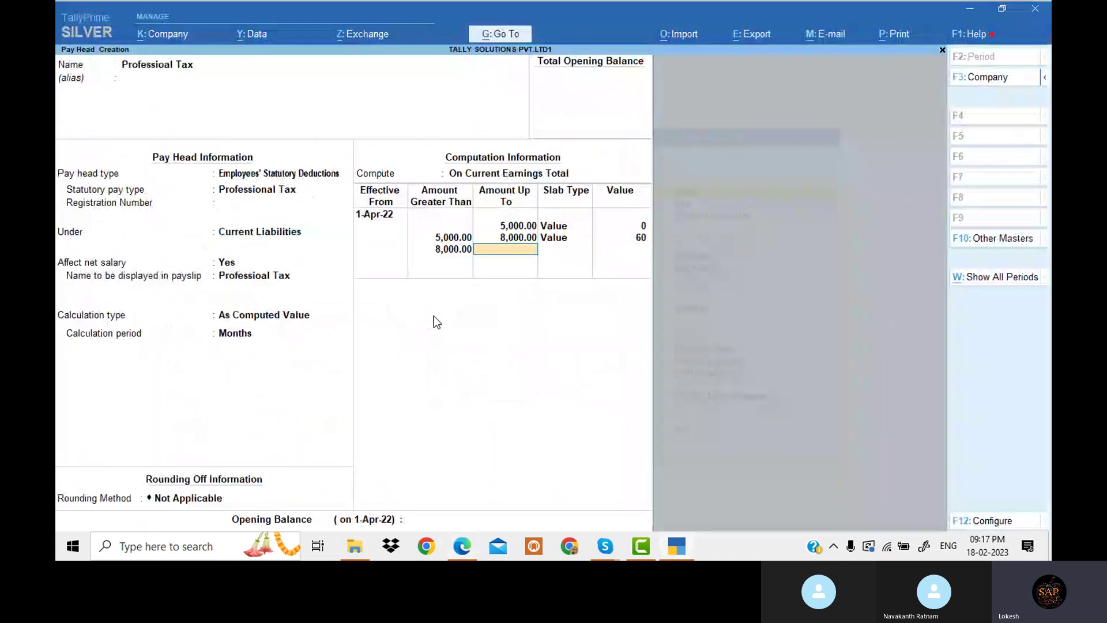
type("10,000")
key("Return")
key("Down")
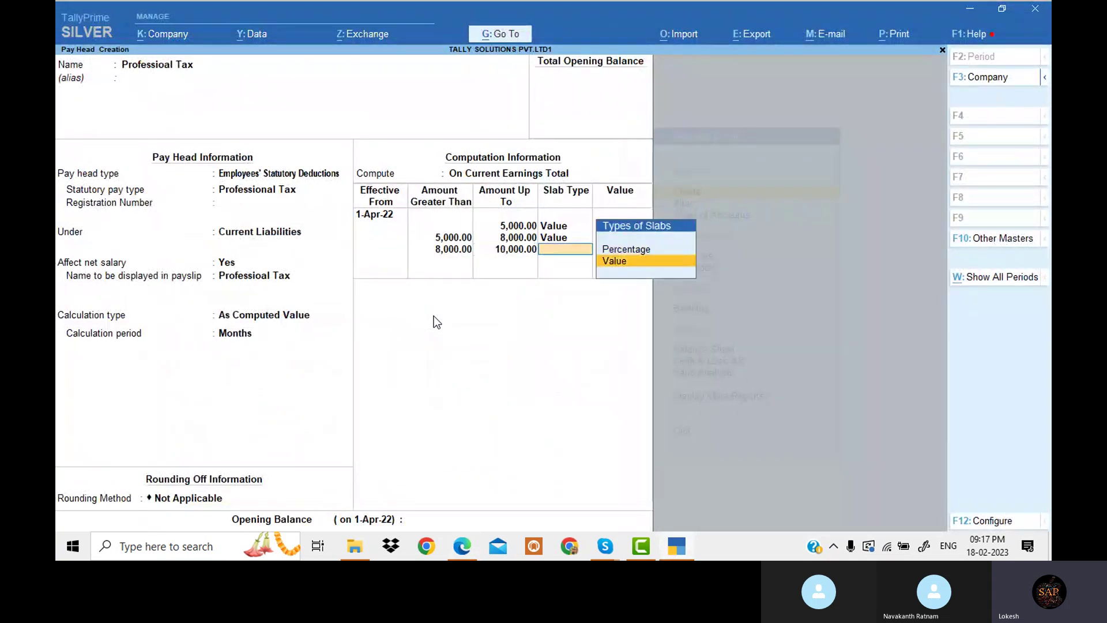
key("Return")
key("alt+Tab")
key("alt+Tab")
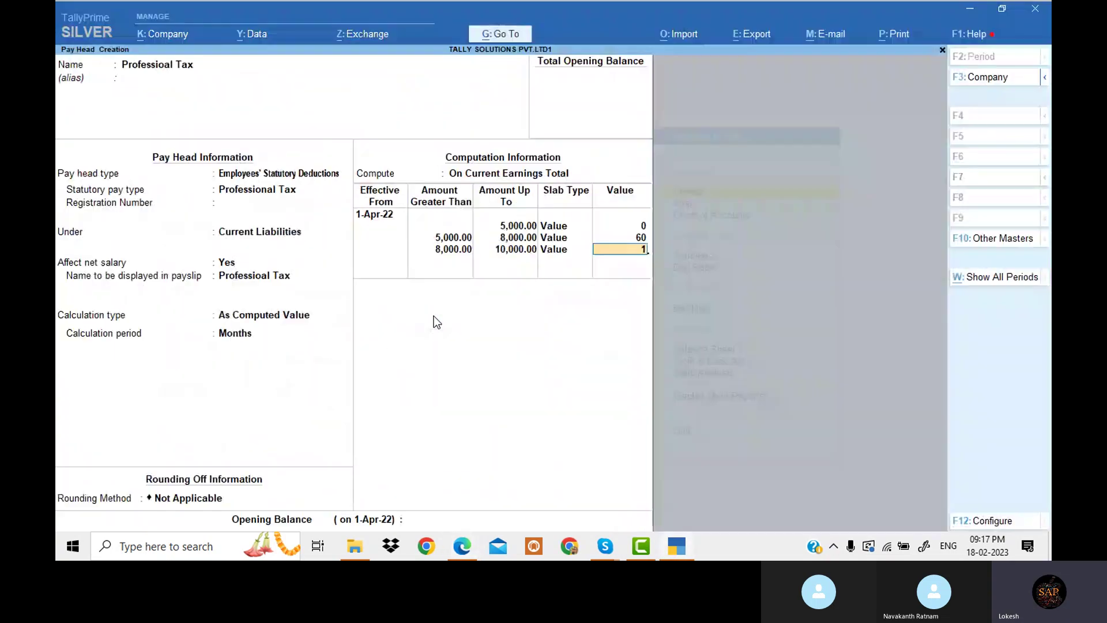
type("100")
key("Return")
key("Return")
key("Escape")
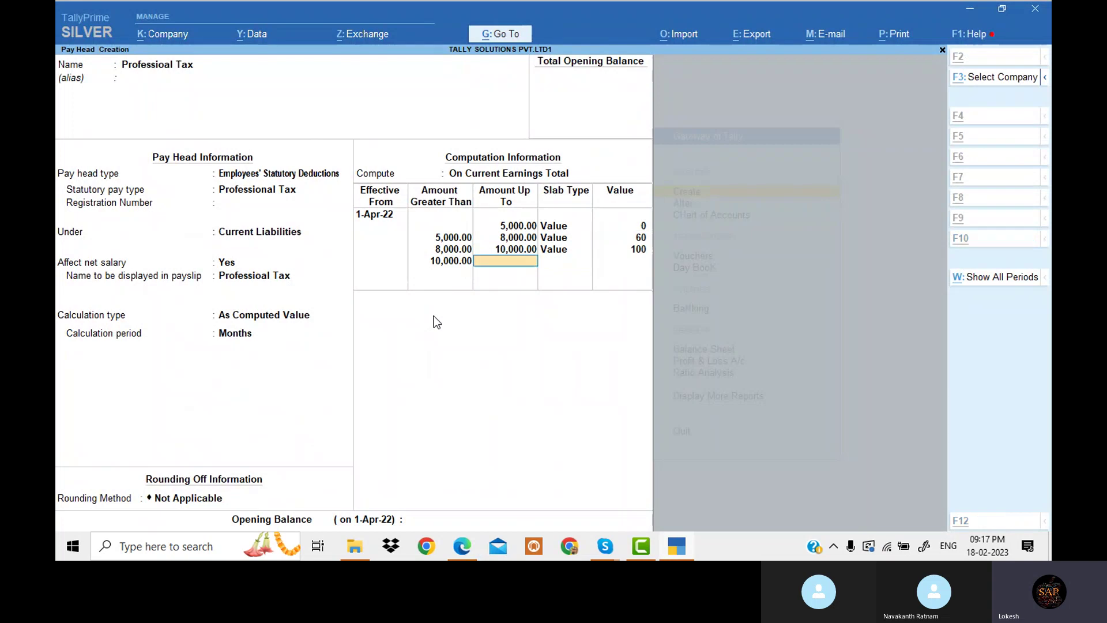
Enter the fourth professional tax slab up to 15,000 with slab type Value and a value of 150
key("alt+Tab")
key("alt+Tab")
type("15")
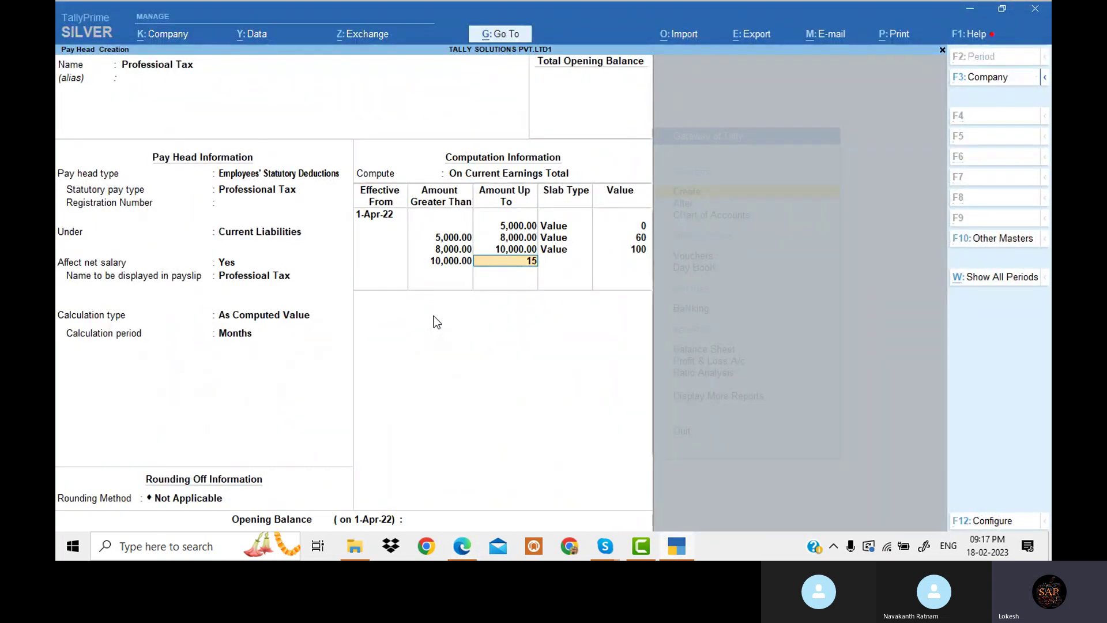
type(",00000")
key("Return")
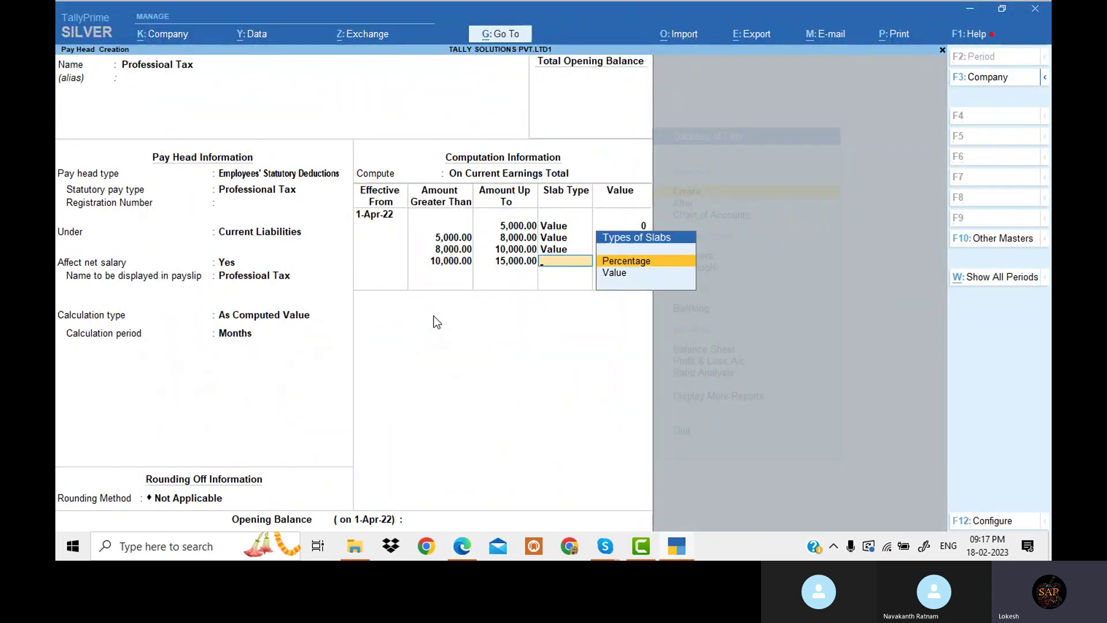
type("2")
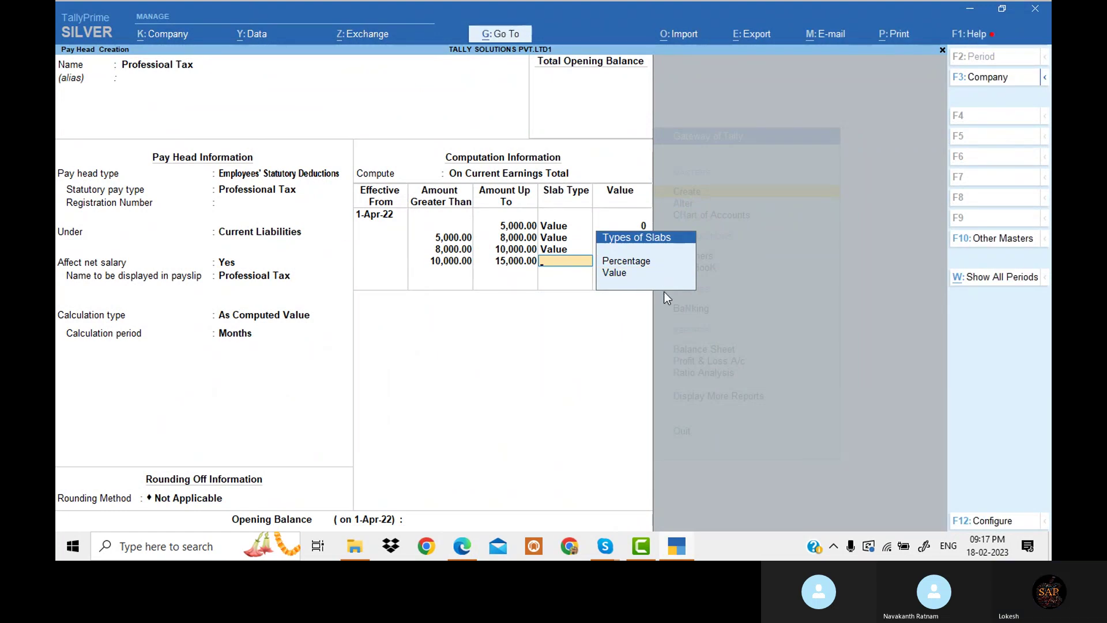
left_click(639, 281)
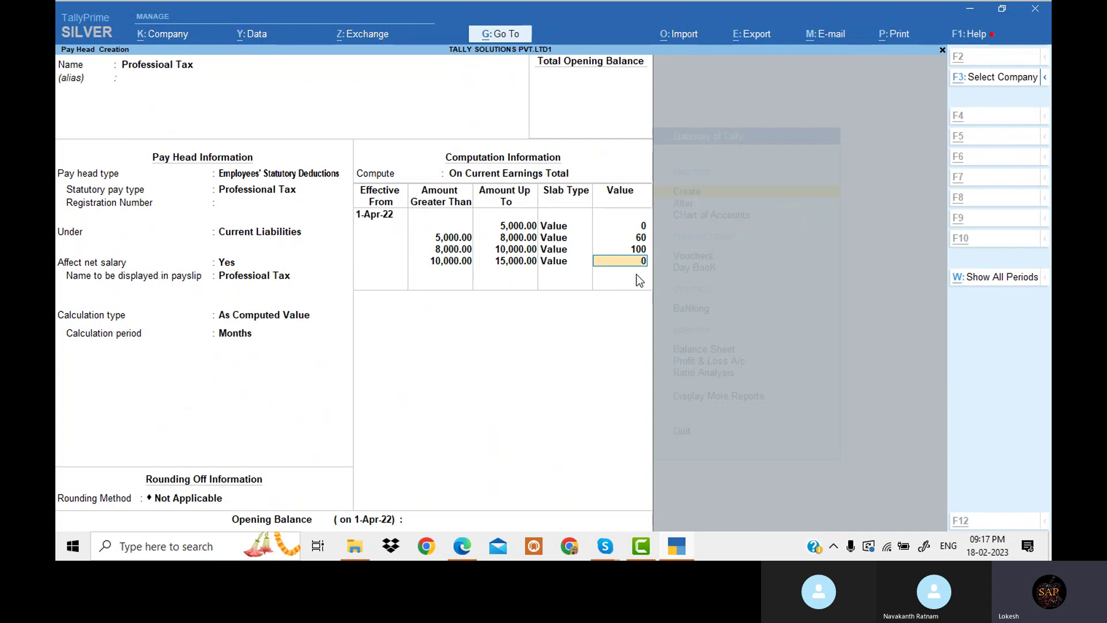
key("alt+Tab")
key("alt+Tab")
type("150")
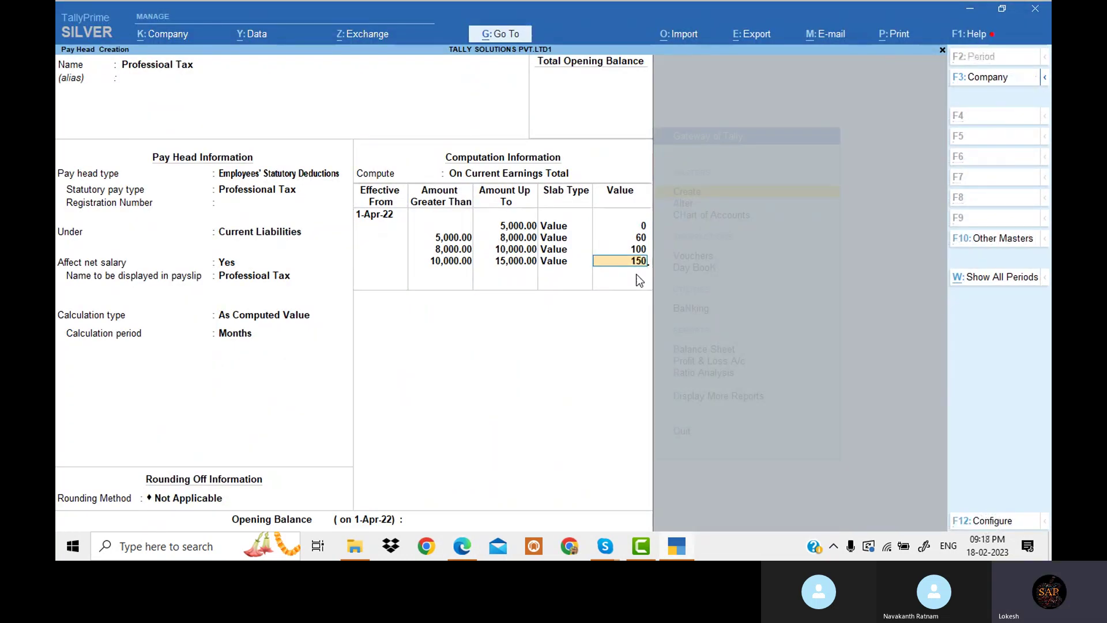
key("Return")
Enter the final slab for amounts above 15,000 as Value 200, and save the pay head without an opening balance
key("alt+Tab")
key("alt+Tab")
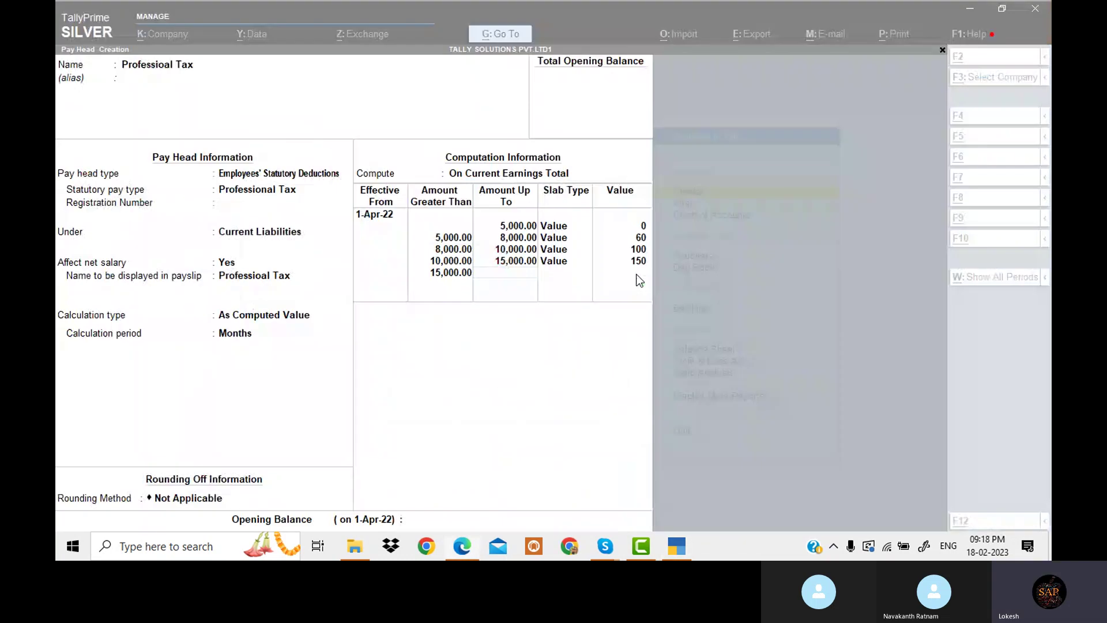
key("Return")
left_click(639, 281)
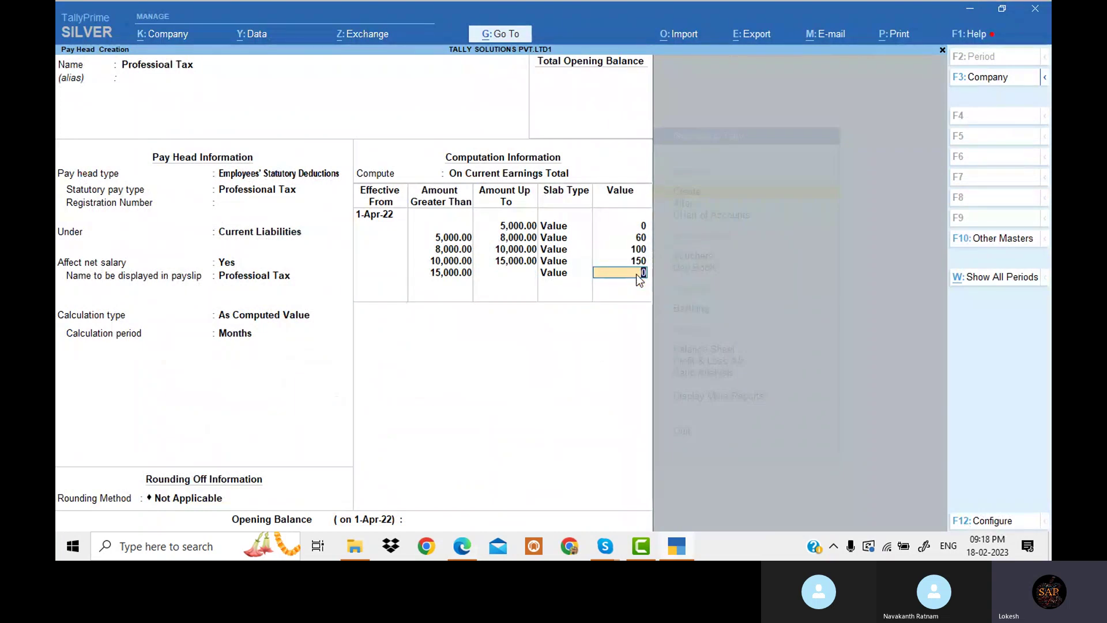
key("alt+Tab")
key("alt+Tab")
type("200")
key("Return")
key("Return")
key("Return")
key("Return")
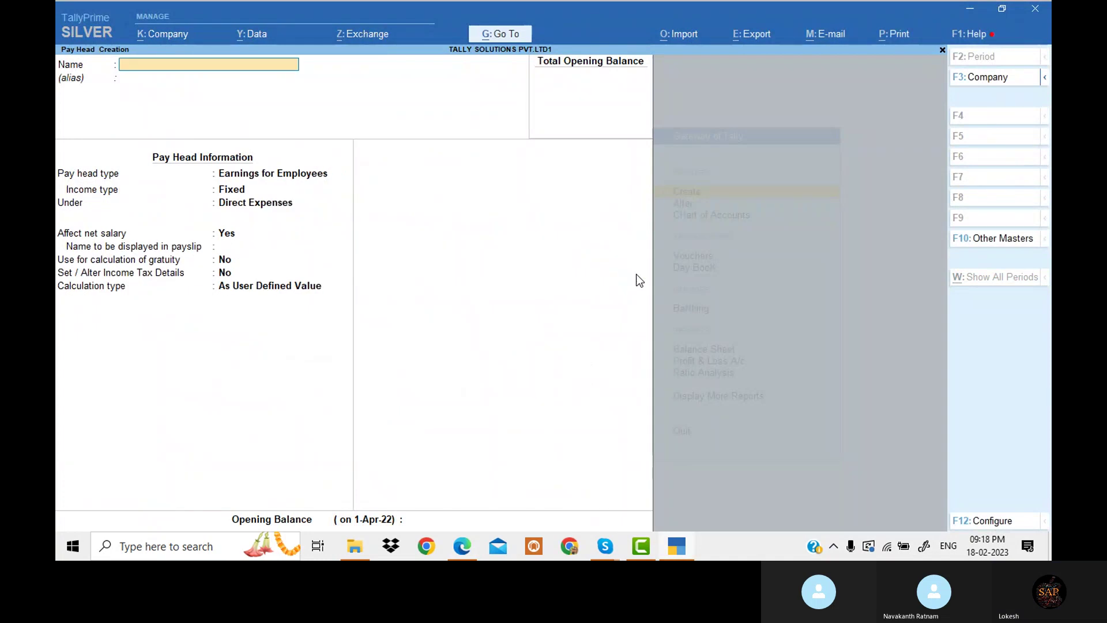
Find the Gratuity Pay Head Creation instructions in the PDF
key("alt+Tab")
scroll(537, 288, "down", 3)
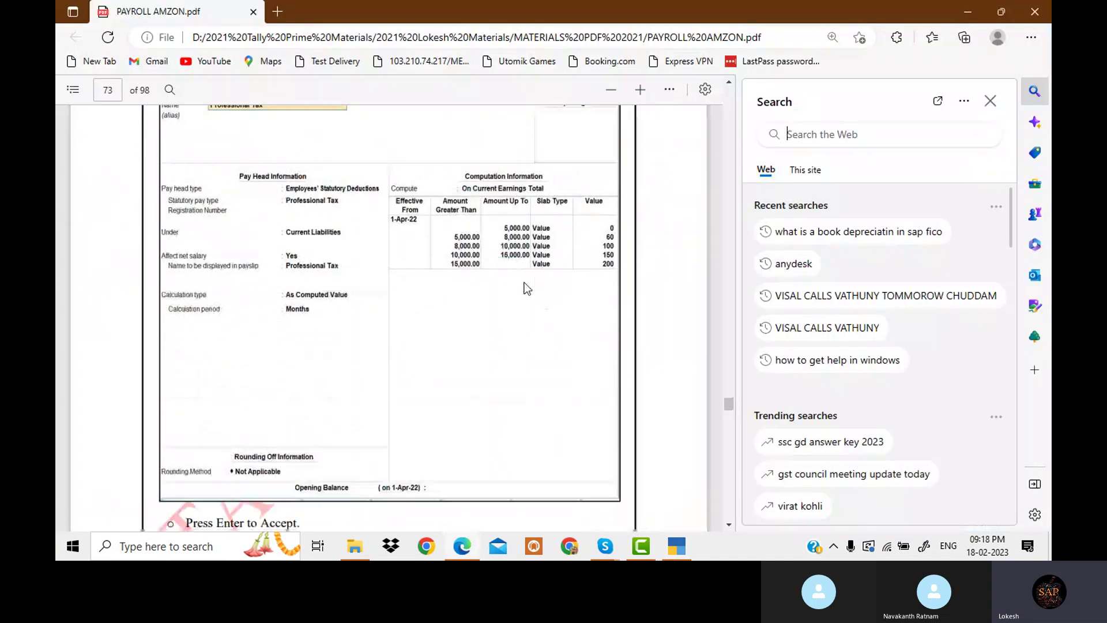
scroll(544, 275, "down", 5)
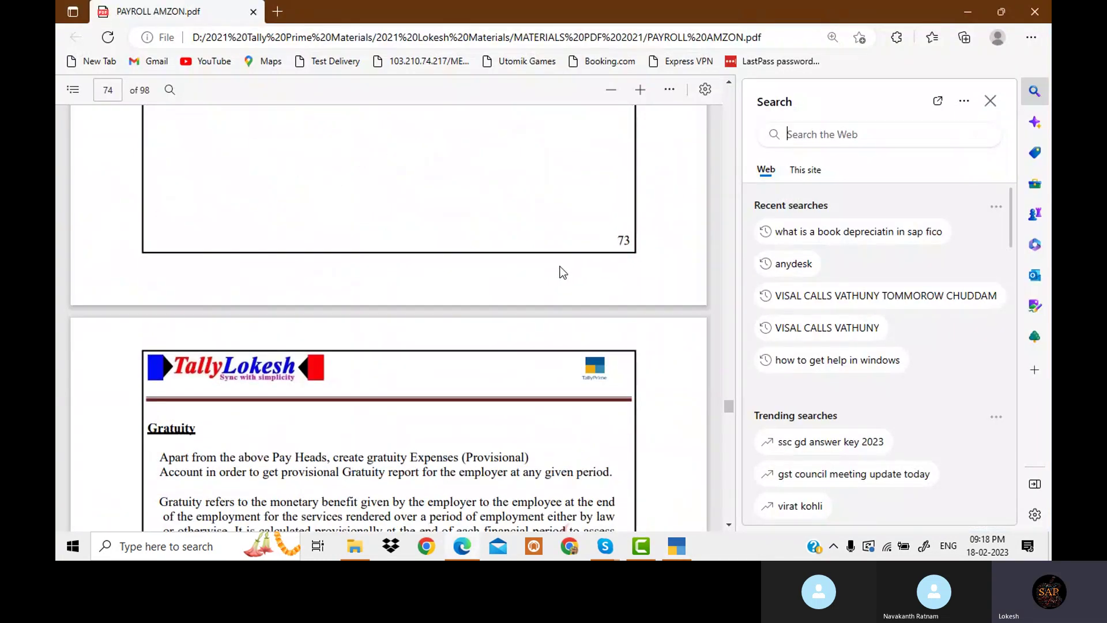
scroll(563, 272, "down", 8)
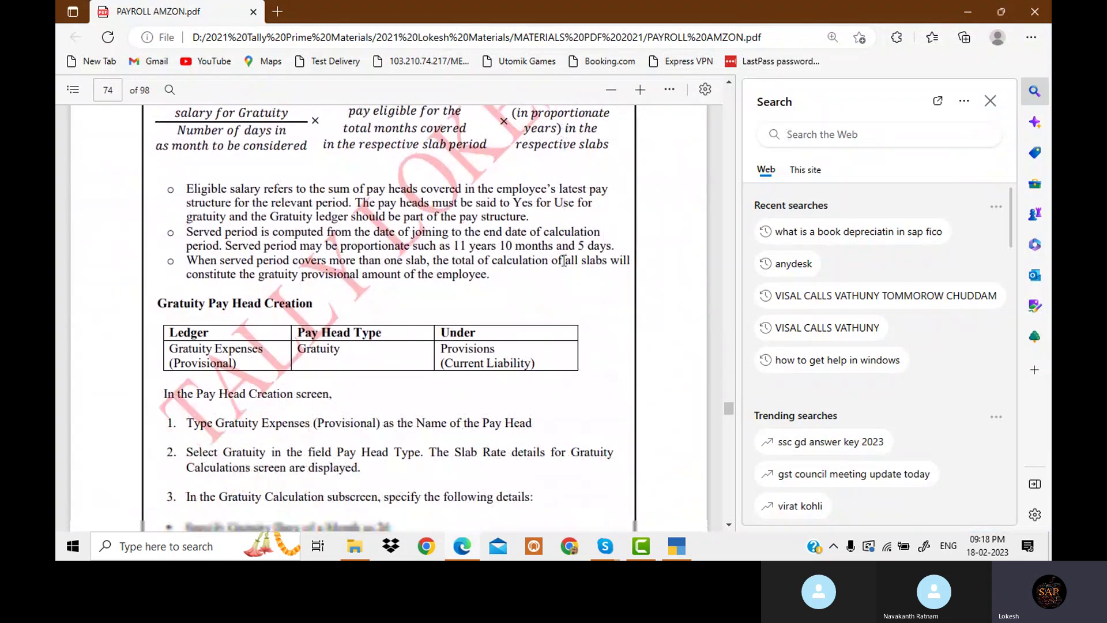
Check the Gratuity ledger details in the PDF, switch to TallyPrime, and name the new pay head Gratuity
scroll(564, 261, "down", 1)
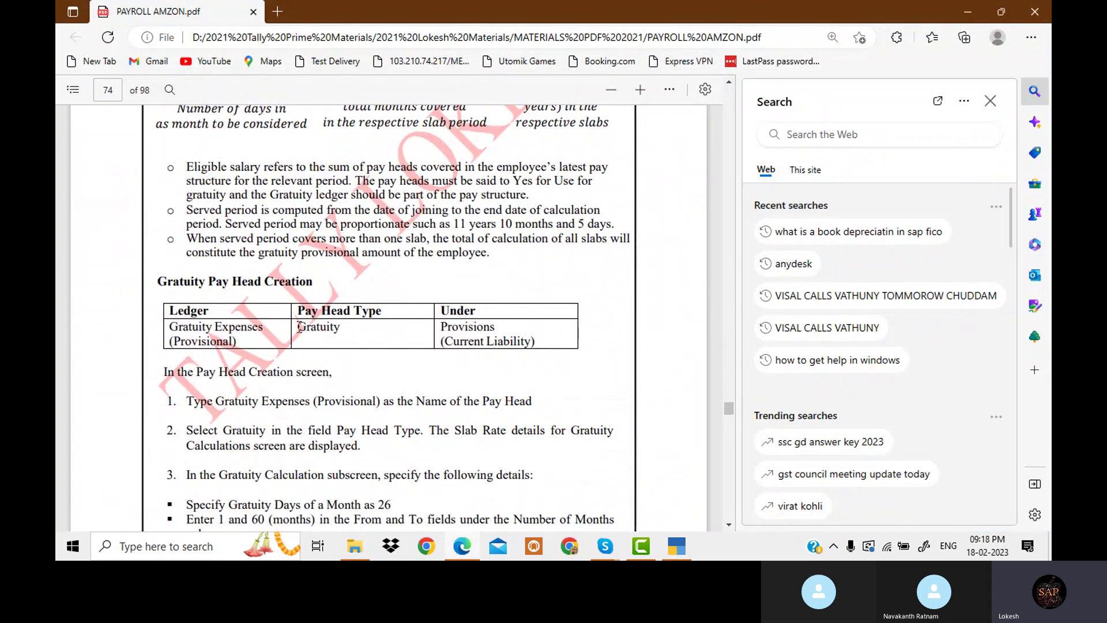
left_click_drag(297, 327, 331, 333)
left_click(330, 326)
key("alt+Tab")
type("Gratuity")
key("Return")
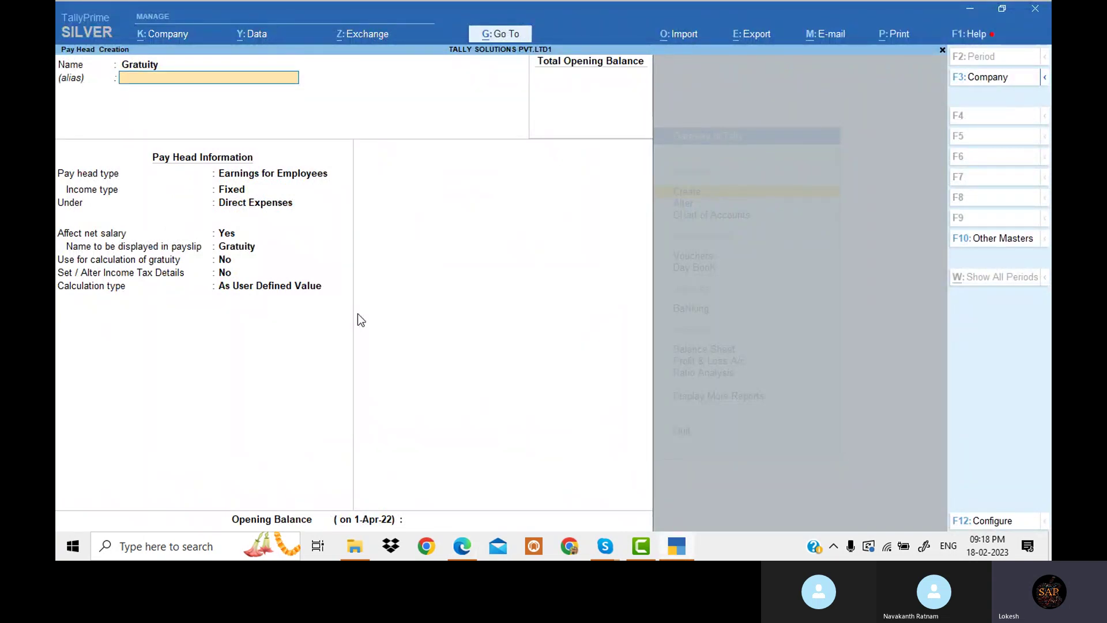
Leave the alias empty and set the pay head type to Gratuity
key("Return")
key("Down")
key("Down")
key("Down")
key("Down")
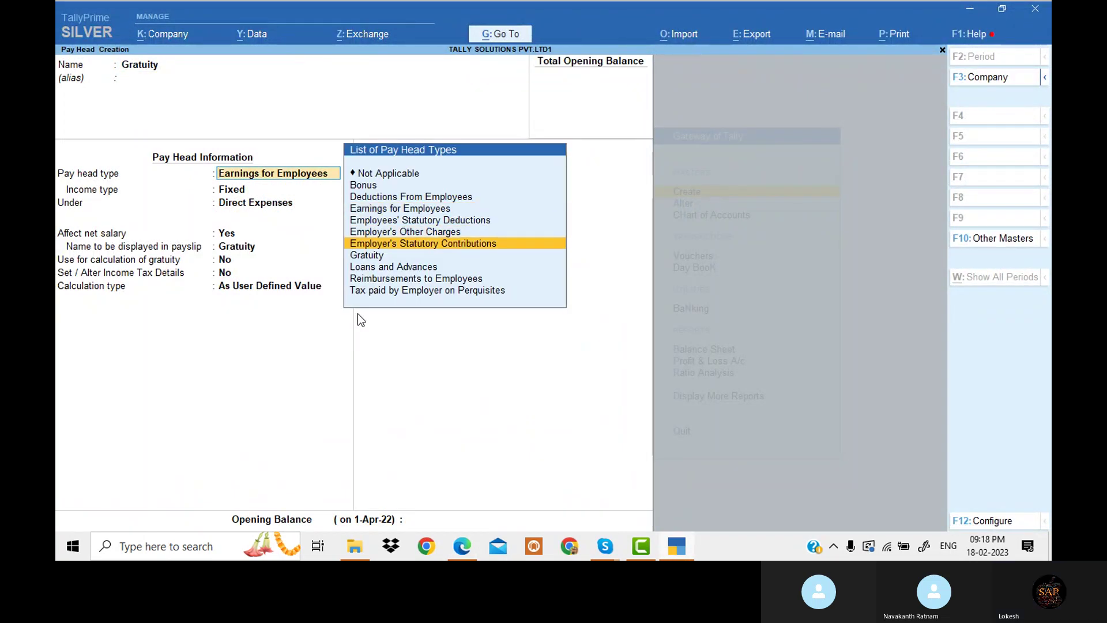
key("Return")
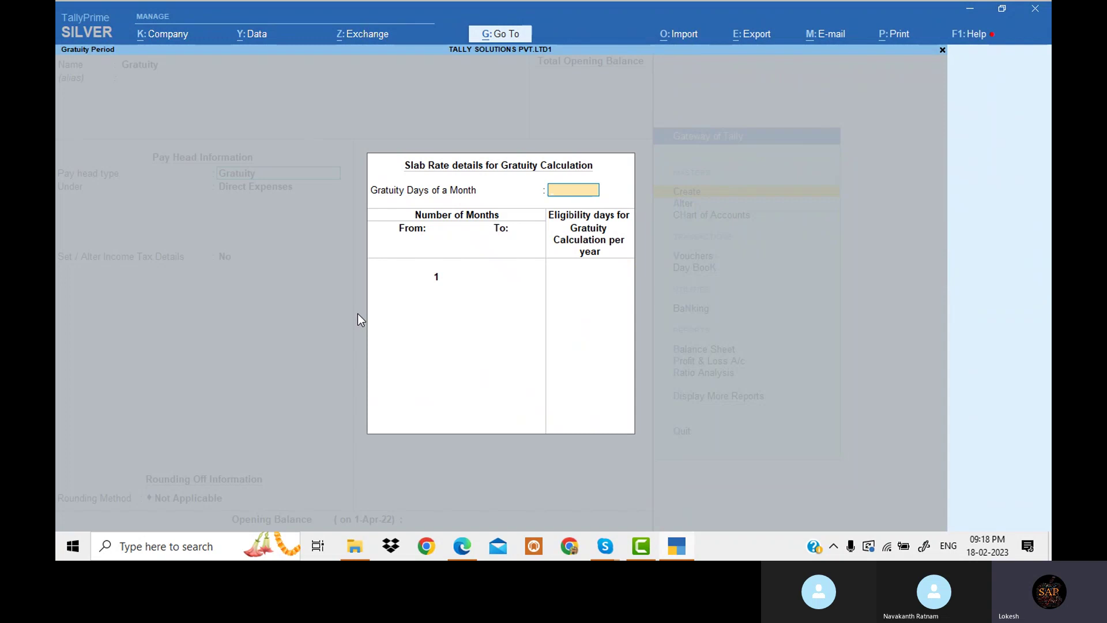
Look up the gratuity slab details in the PDF and set the Gratuity Days of a Month to 26 in TallyPrime
key("alt+Tab")
scroll(459, 297, "down", 5)
scroll(461, 302, "up", 1)
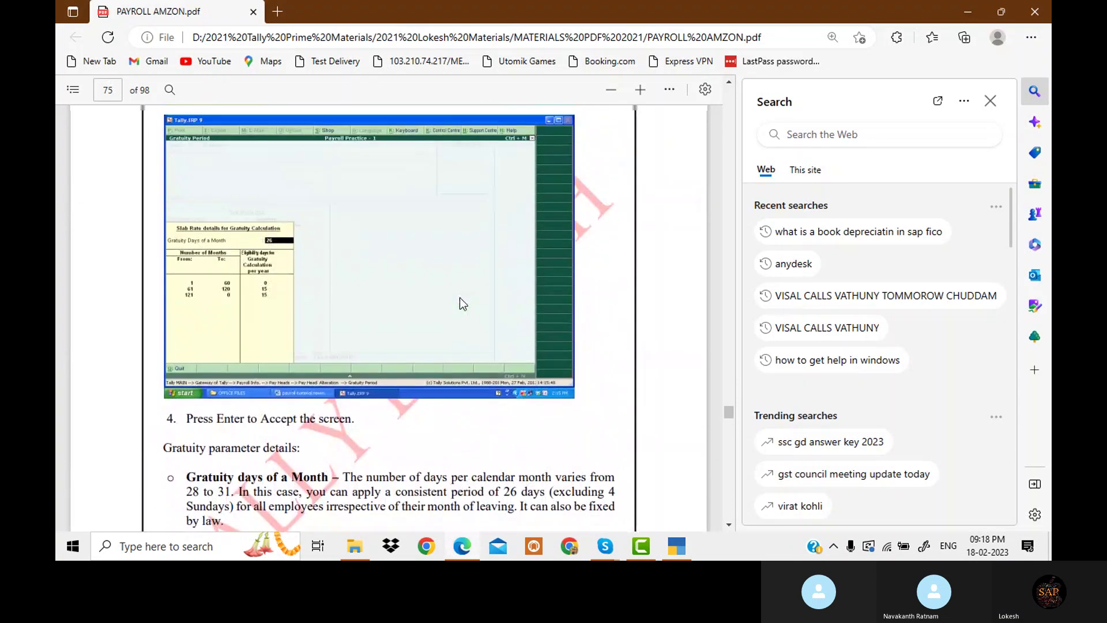
key("alt+Tab")
type("26")
key("Return")
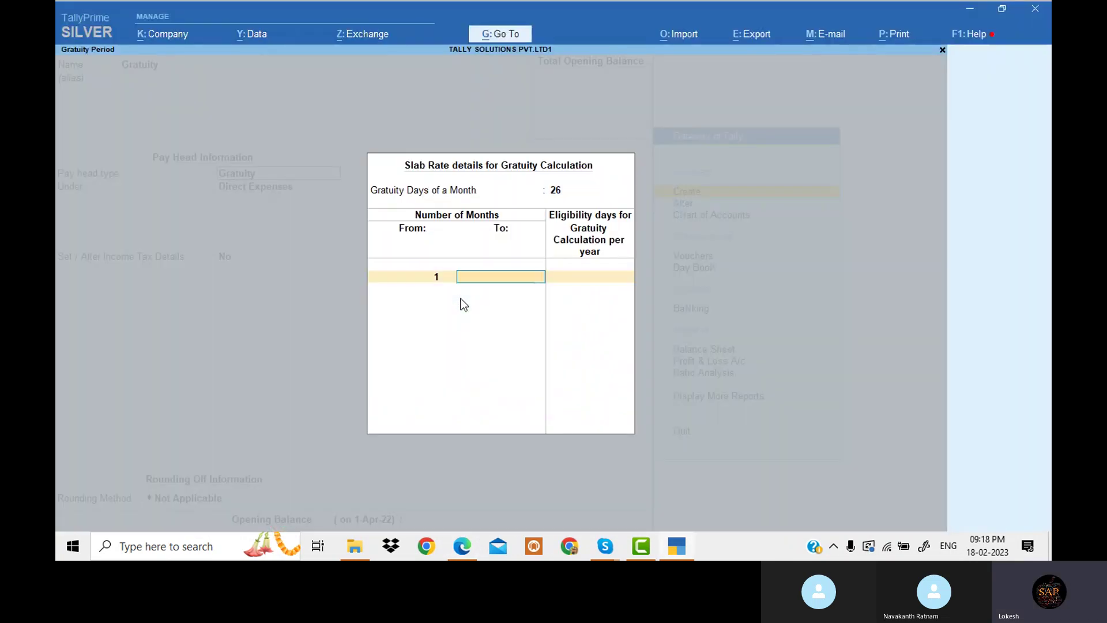
Enter the first gratuity slab from 1 to 60 months with 0 eligibility days per year
key("alt+Tab")
key("alt+Tab")
type("60")
key("Return")
key("Return")
Check the PDF and enter the second gratuity slab from 61 to 120 months with 15 eligibility days per year
key("alt+Tab")
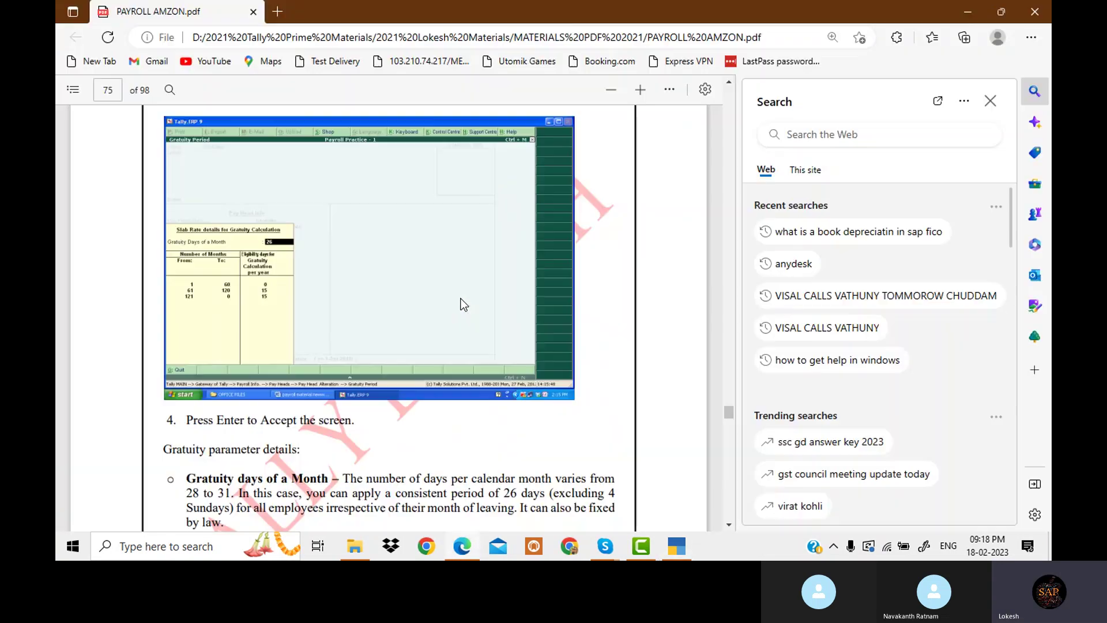
key("alt+Tab")
type("1")
key("Return")
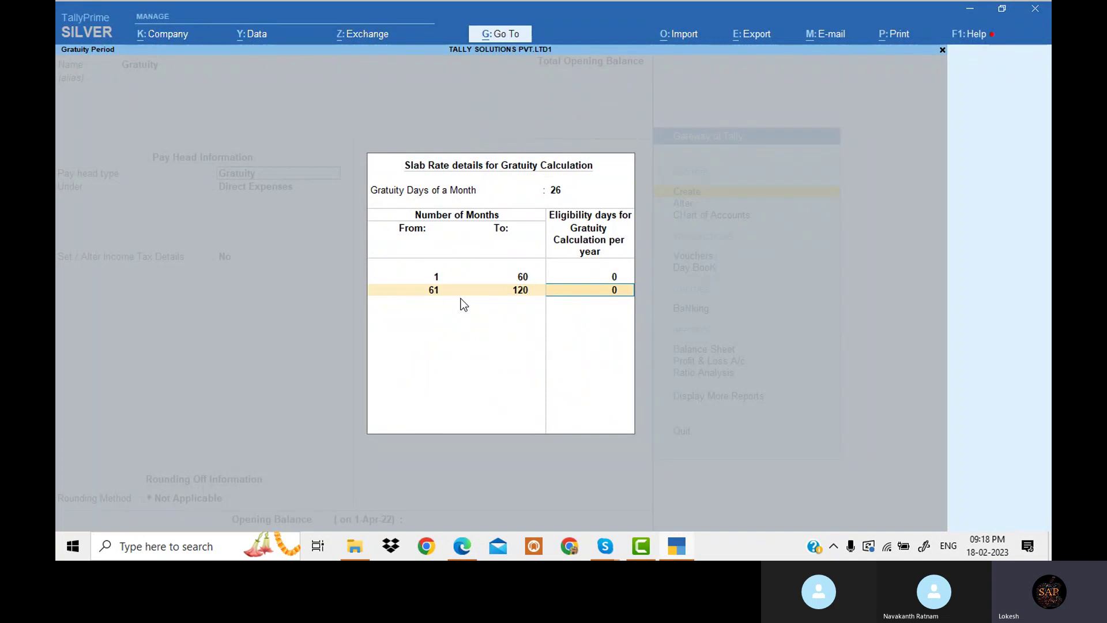
key("alt+Tab")
key("alt+Tab")
type("15")
key("Return")
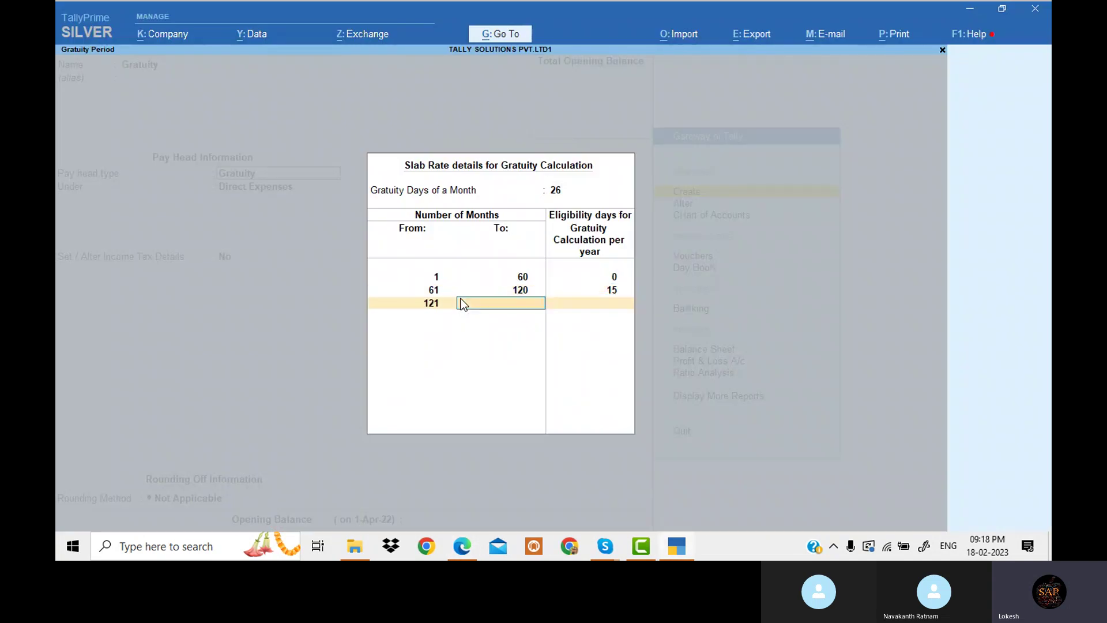
Leave the upper limit of the slab starting at 121 months blank, check the PDF, and accept the gratuity slab details
key("Return")
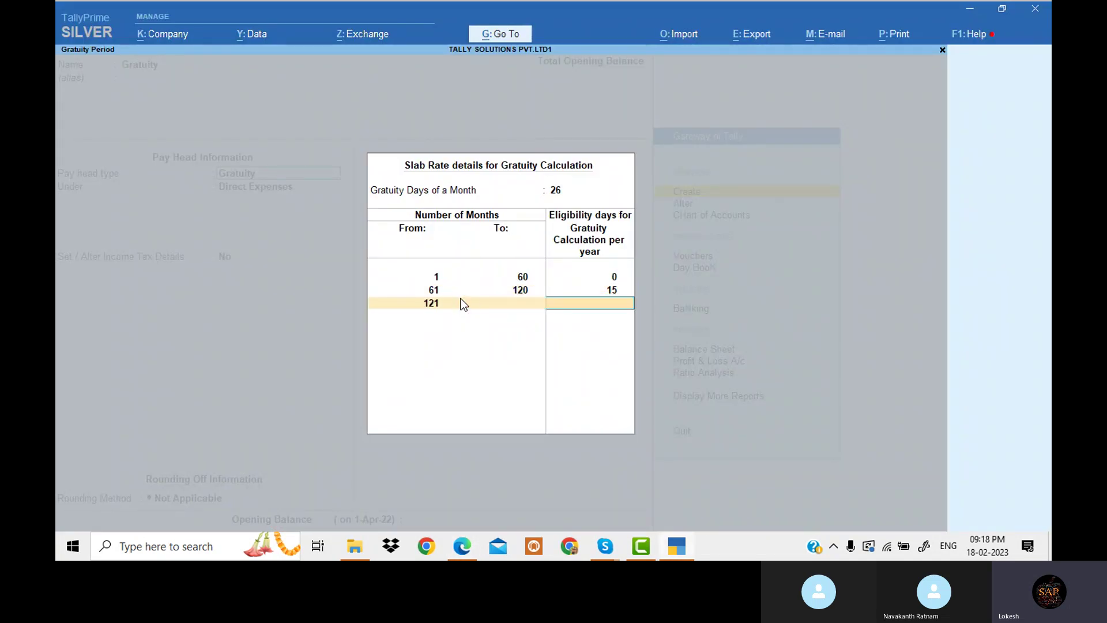
key("alt+Tab")
key("alt+Tab")
key("ctrl+a")
Place the Gratuity pay head under Current Liabilities and save it without an opening balance
key("Return")
key("Return")
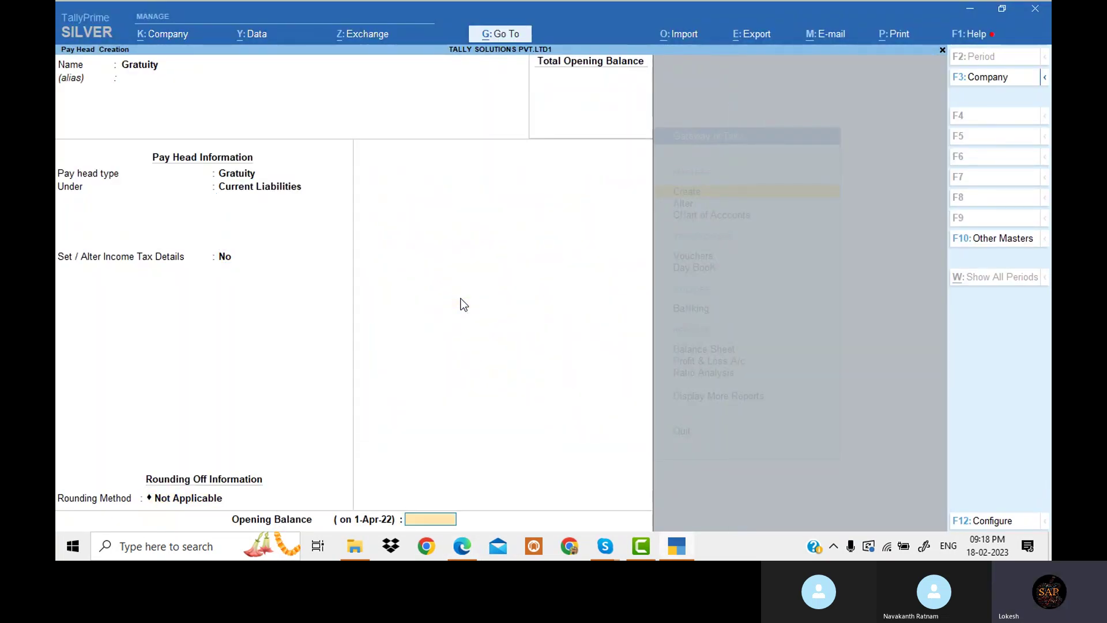
key("Return")
key("Return")
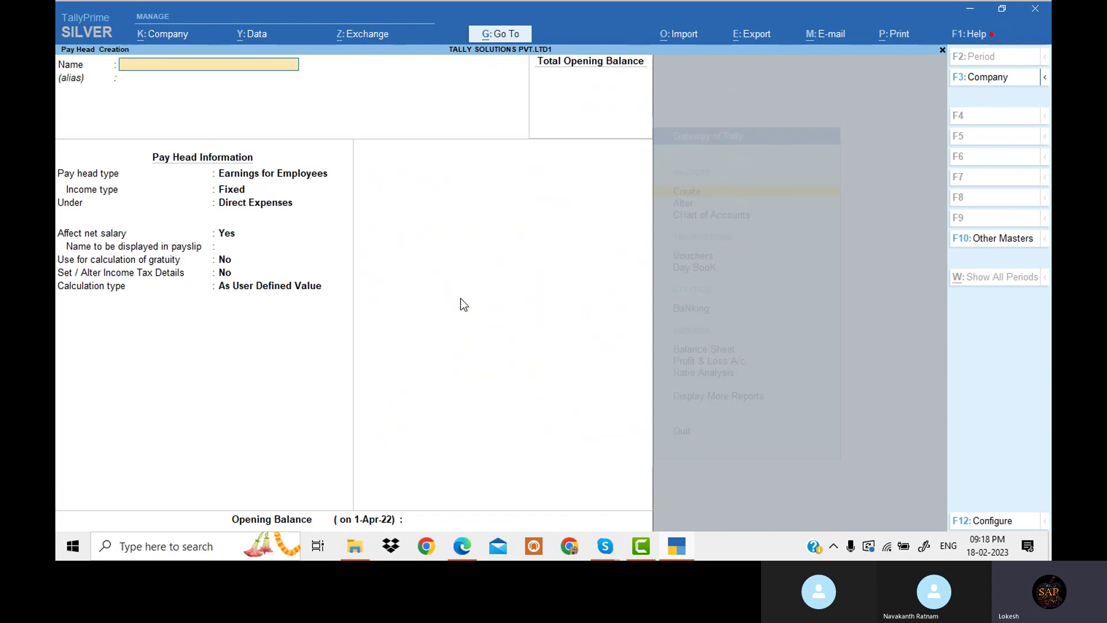
Switch to the PDF and look past the Gratuity section for the next pay head instructions
key("alt+Tab")
scroll(462, 317, "down", 5)
scroll(463, 318, "down", 5)
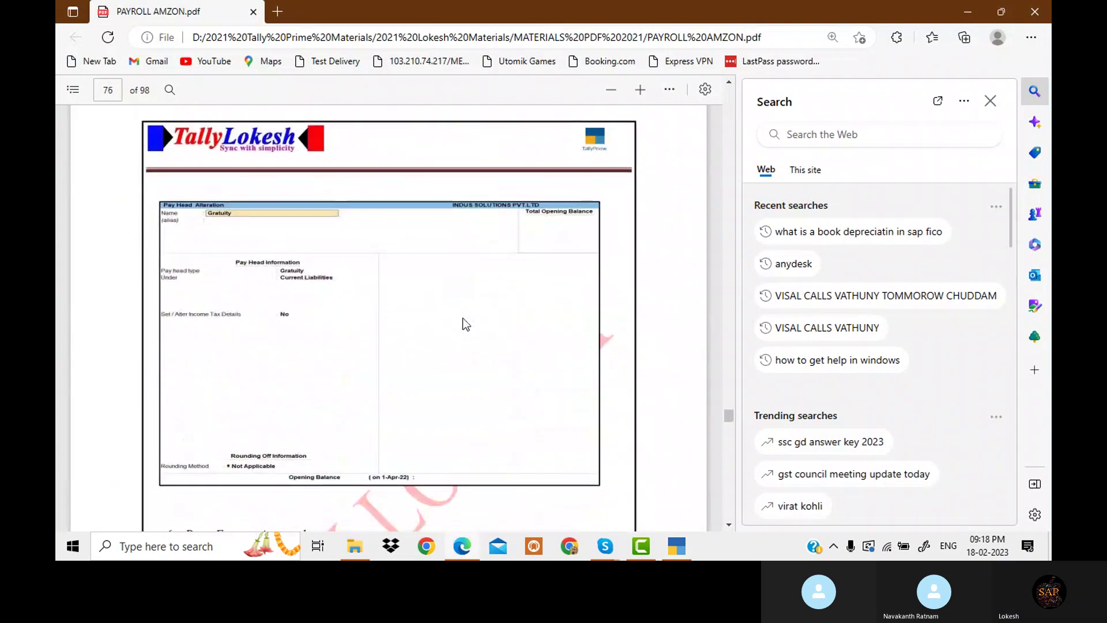
Read through the salary details instructions in the payroll PDF, from the employee pay structures to the completed Sales group example
scroll(475, 320, "down", 15)
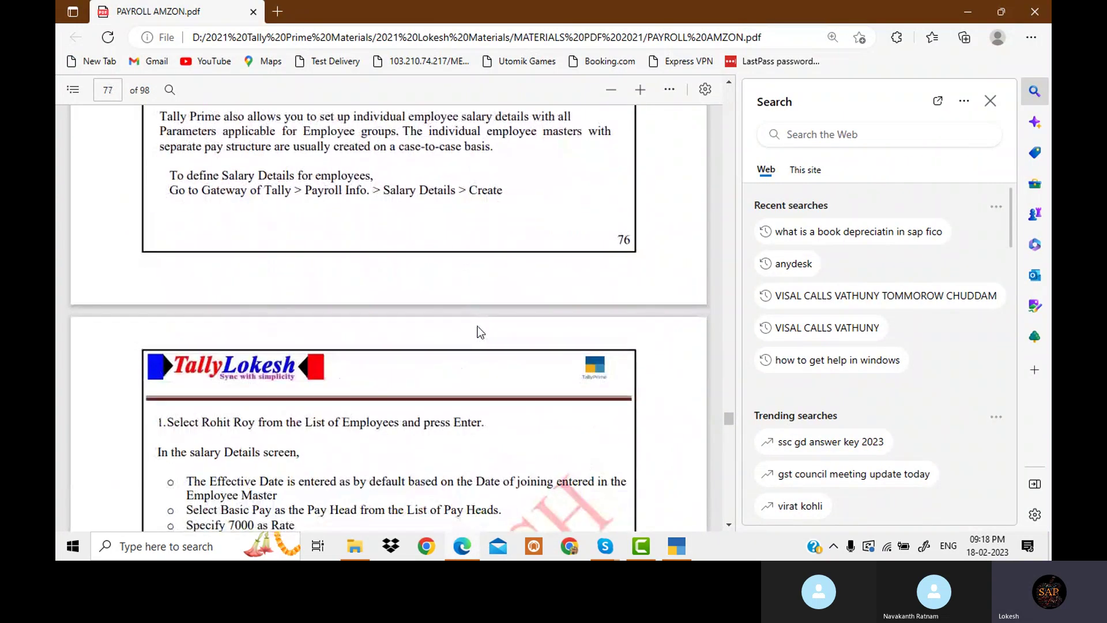
scroll(479, 327, "down", 4)
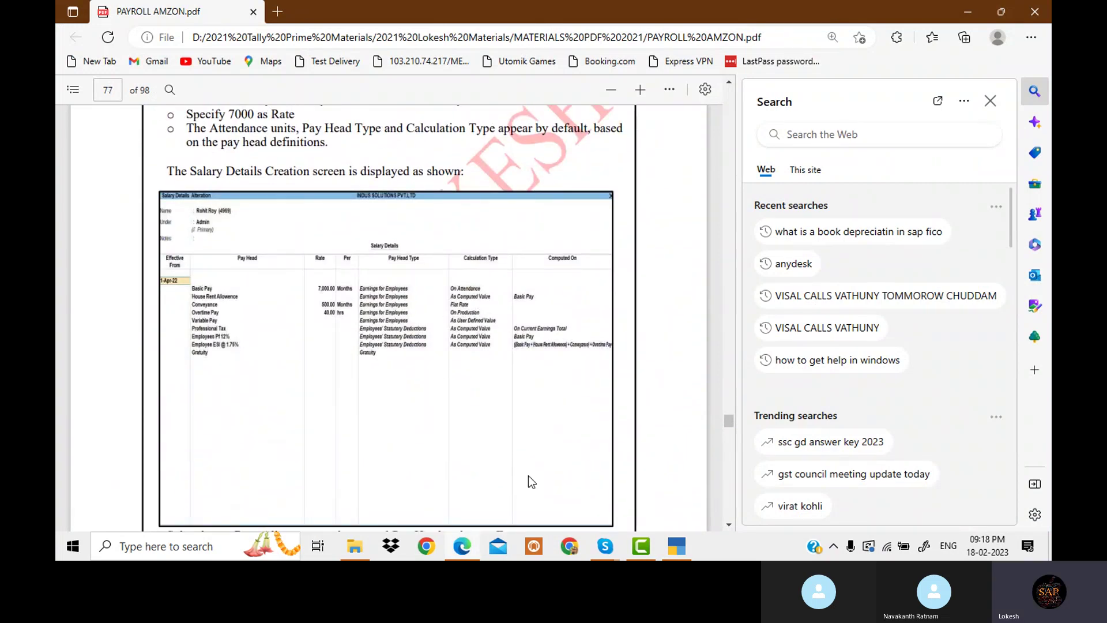
left_click(605, 546)
left_click(607, 482)
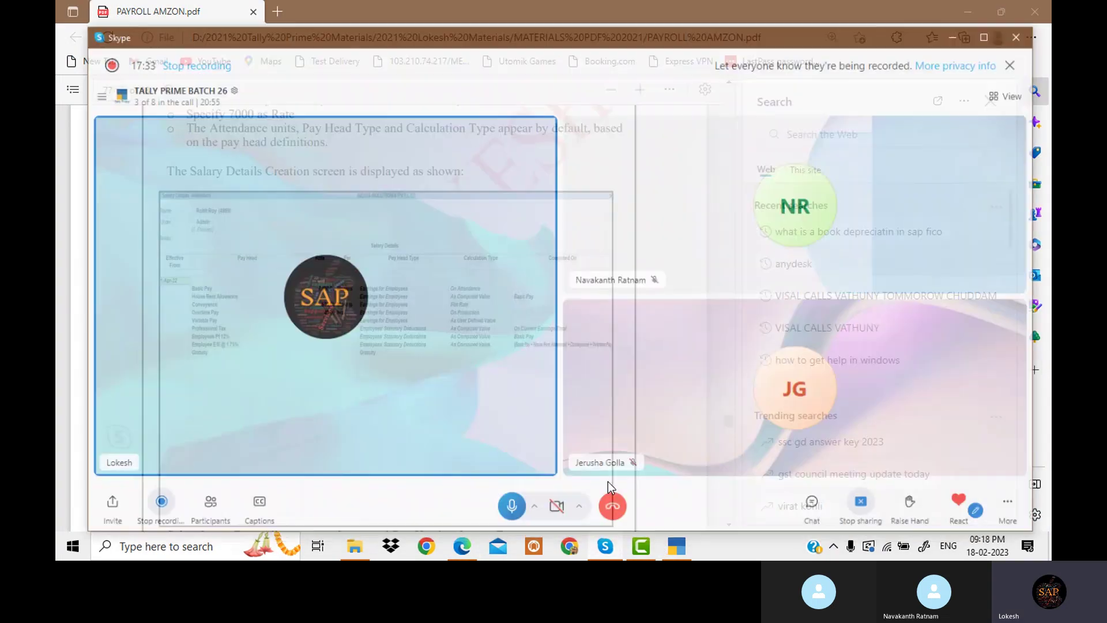
left_click(961, 10)
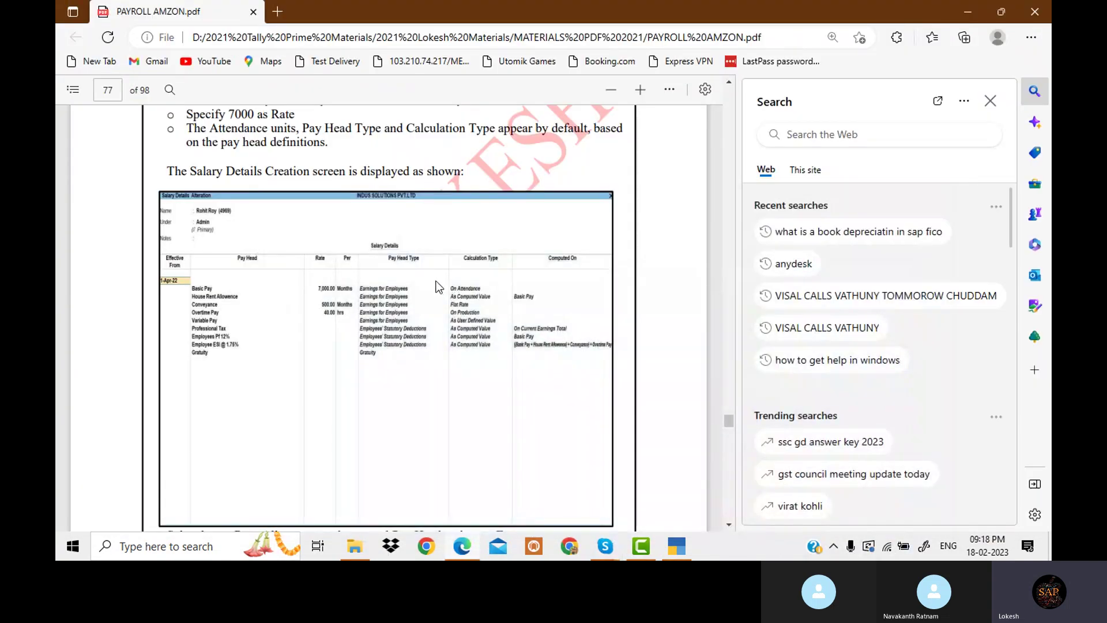
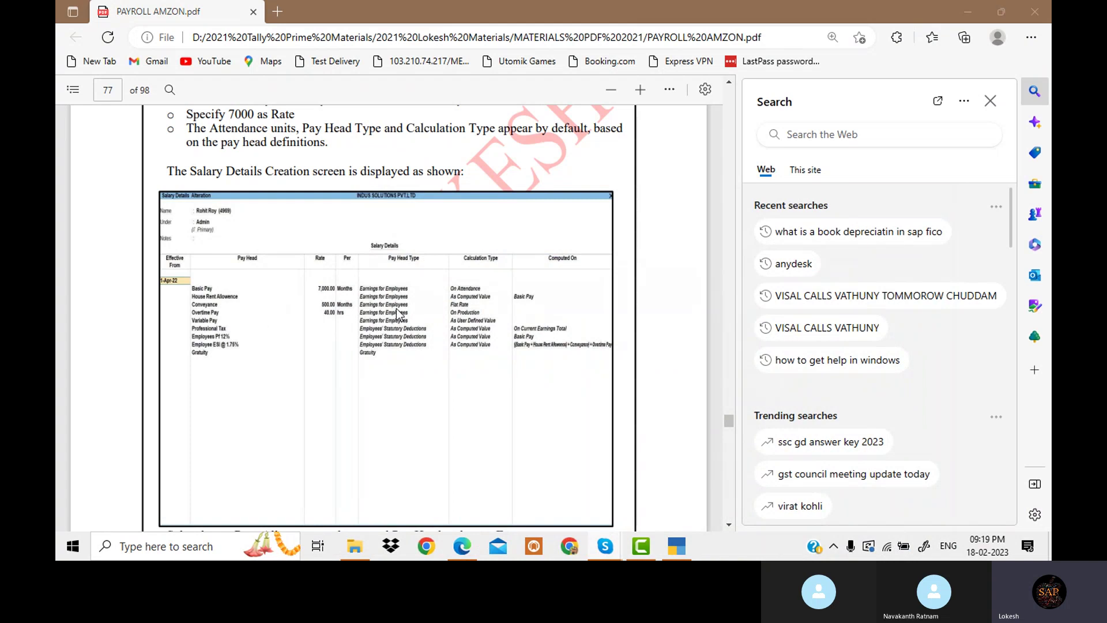
scroll(397, 314, "up", 2)
scroll(303, 313, "up", 2)
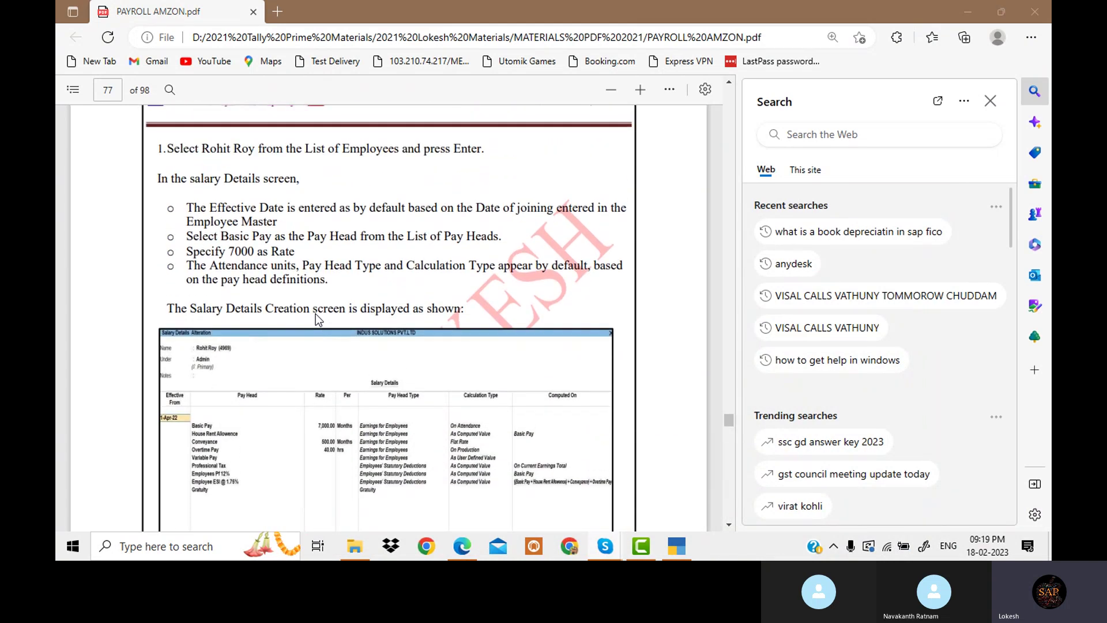
scroll(316, 314, "down", 10)
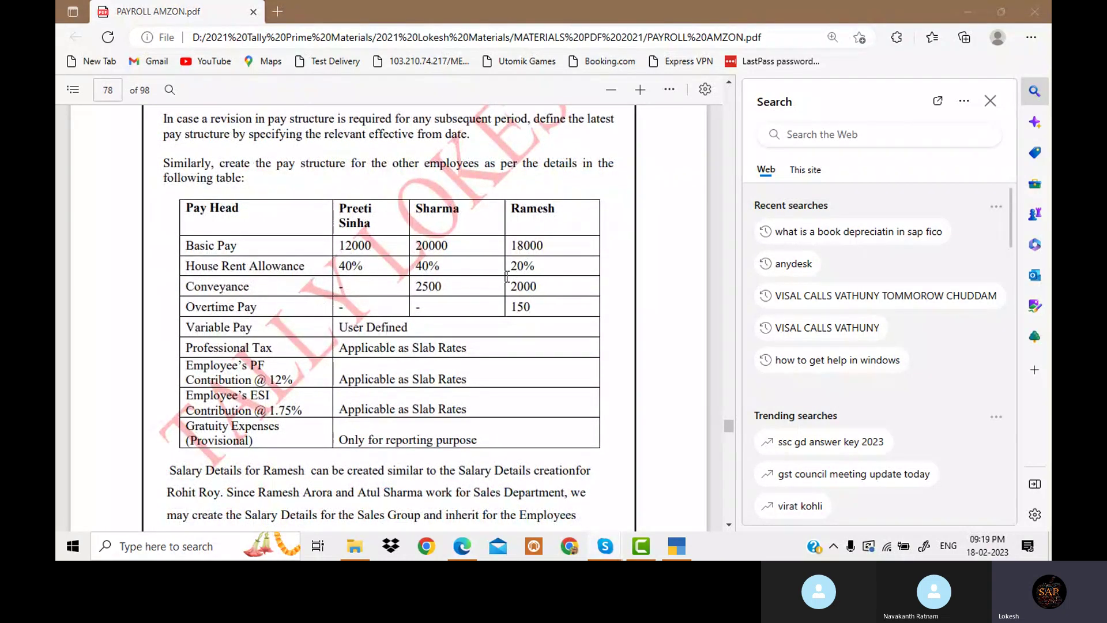
scroll(494, 286, "down", 8)
scroll(494, 286, "down", 3)
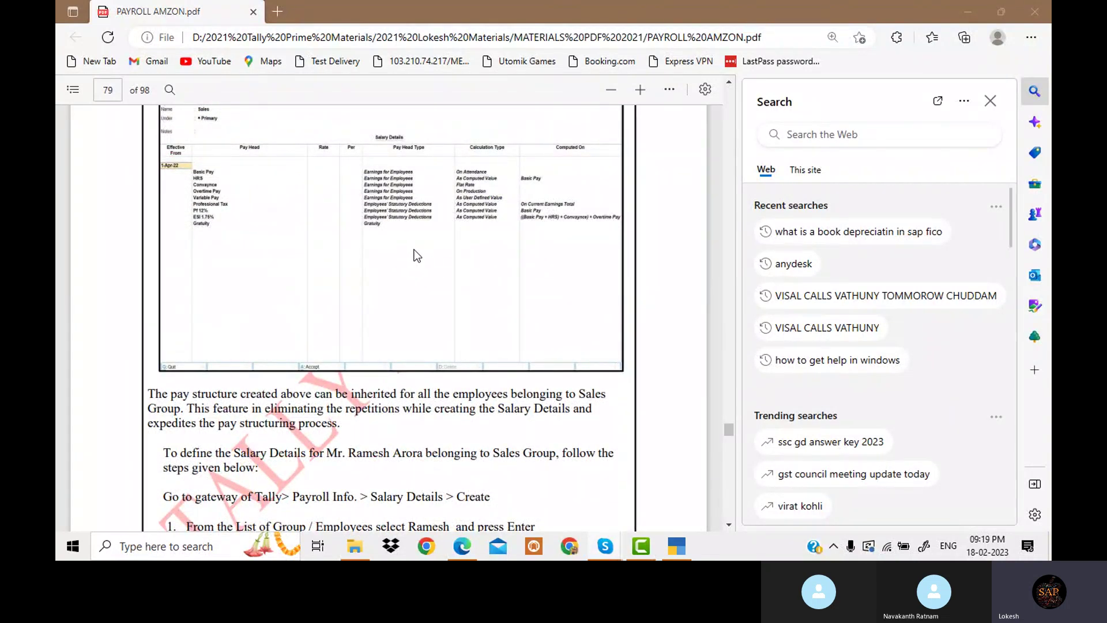
scroll(417, 256, "up", 1)
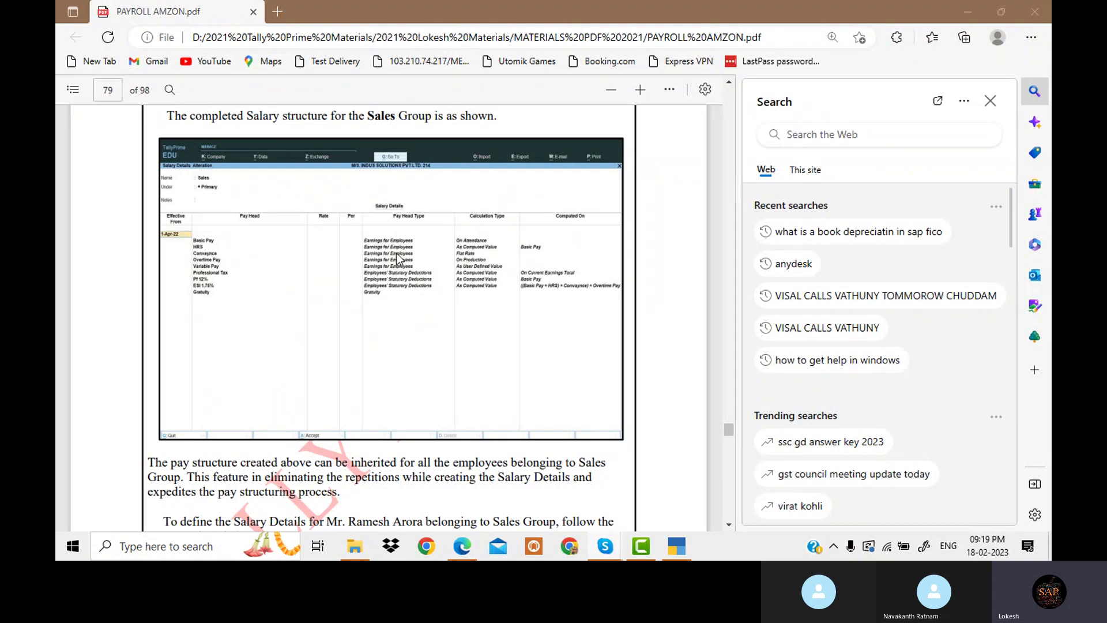
Switch to TallyPrime, leave the blank pay head creation and open the list of masters for alteration
left_click(677, 547)
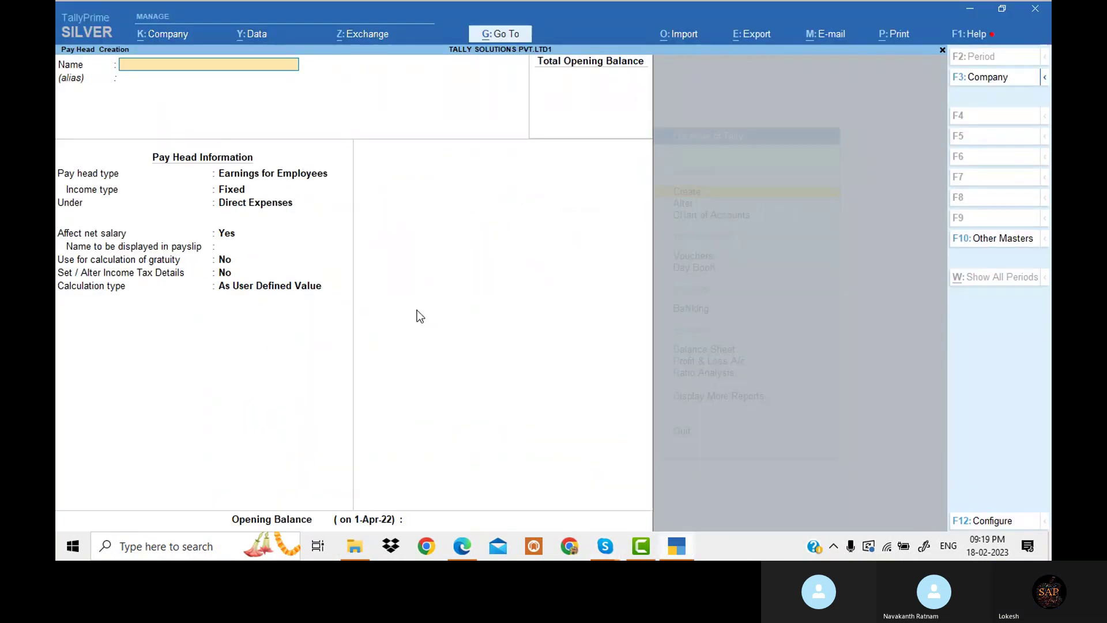
key("Escape")
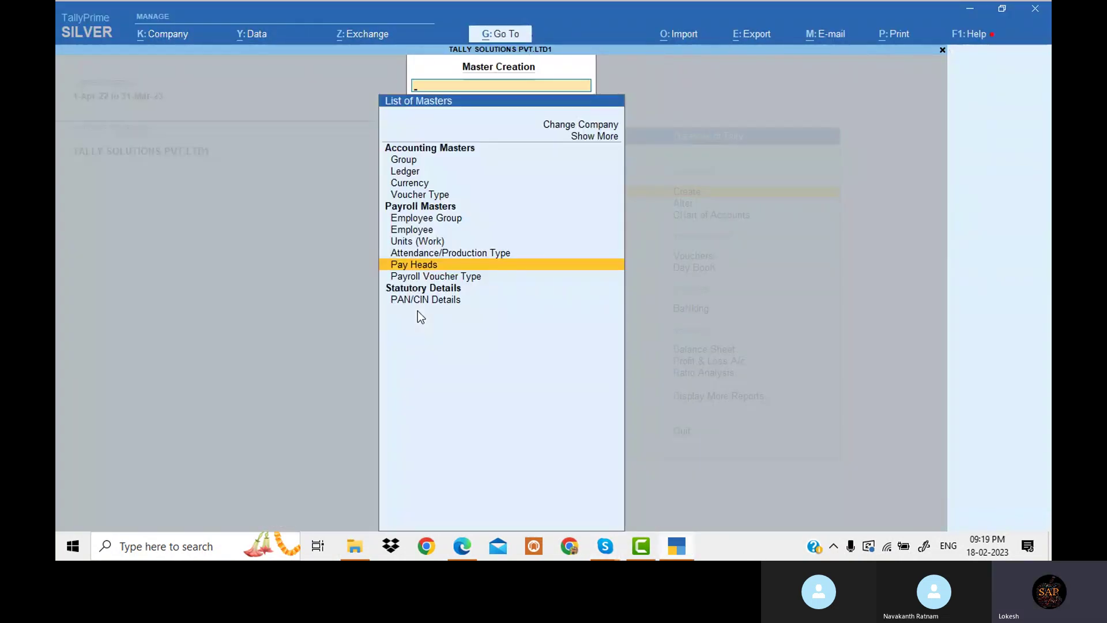
key("Escape")
key("Down")
key("Return")
key("Down")
key("Down")
key("Down")
key("Down")
key("Down")
key("Down")
key("Down")
key("Down")
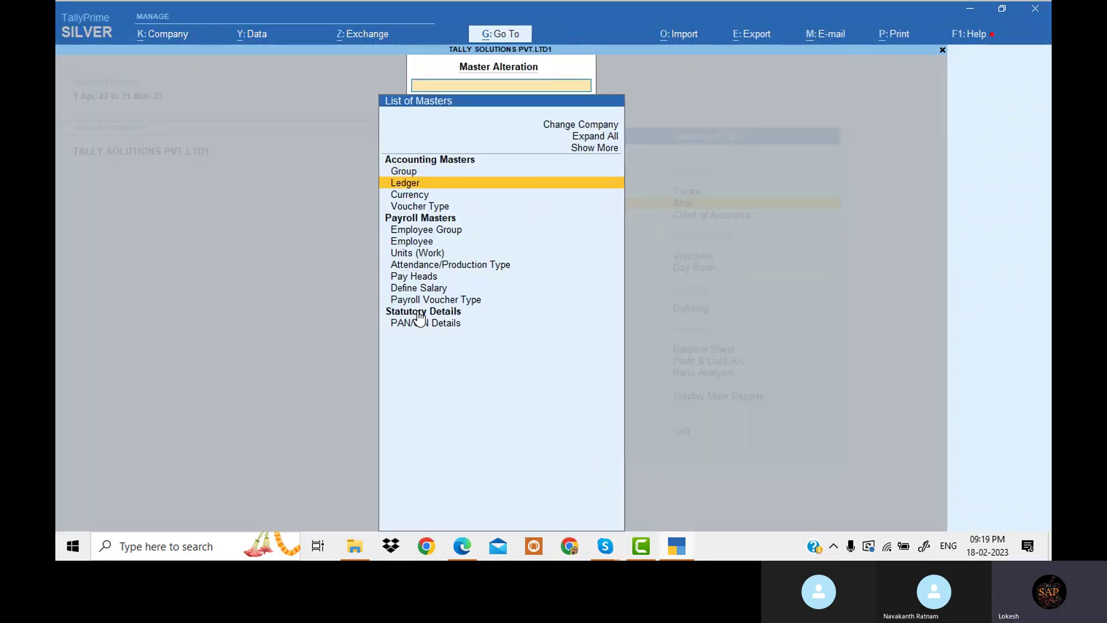
key("Return")
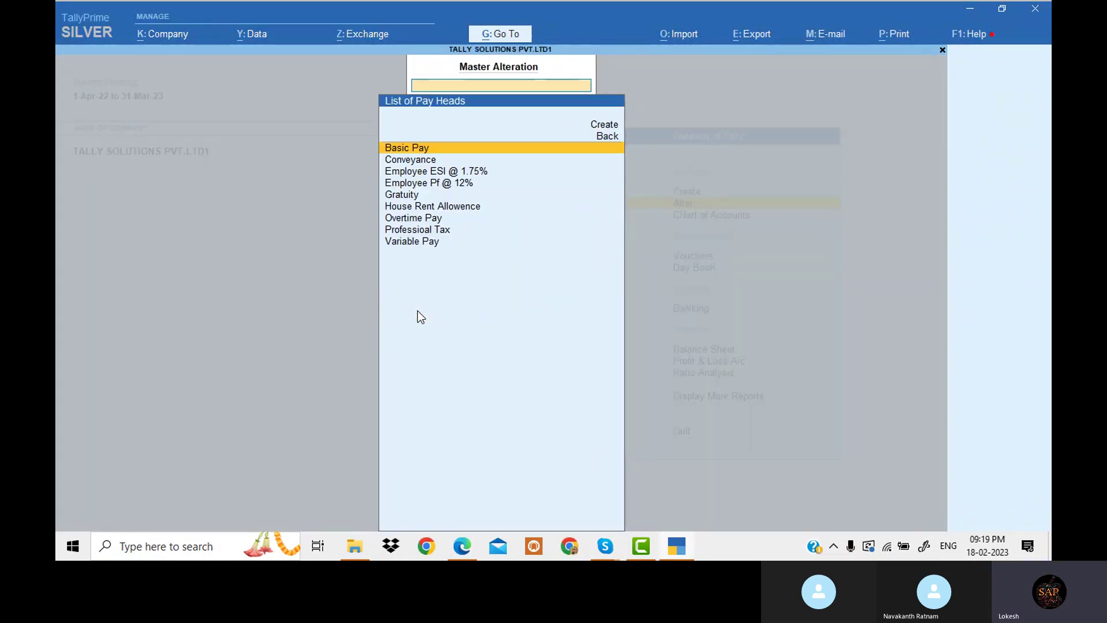
key("Escape")
Open Define Salary from the payroll masters for alteration
key("Up")
key("Up")
key("Up")
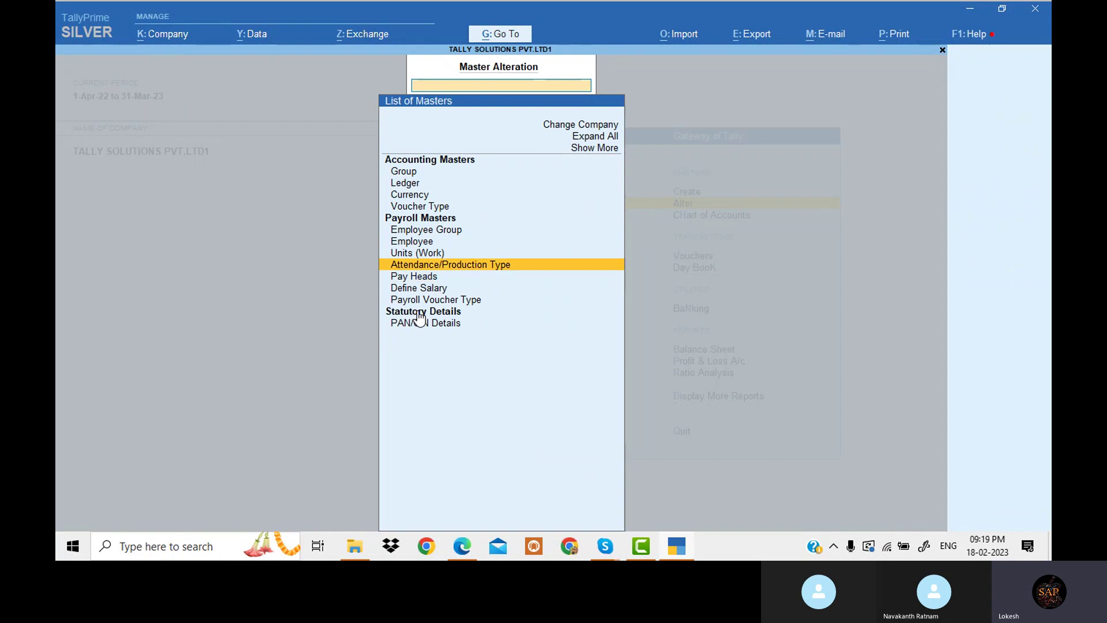
key("Down")
key("Down")
key("Down")
key("Down")
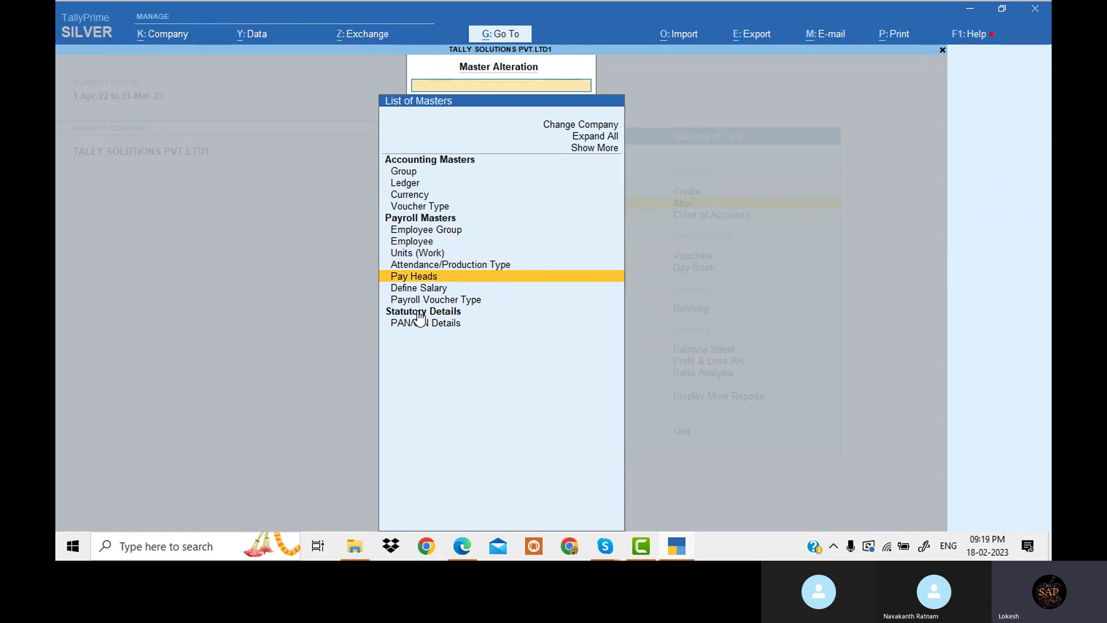
key("Return")
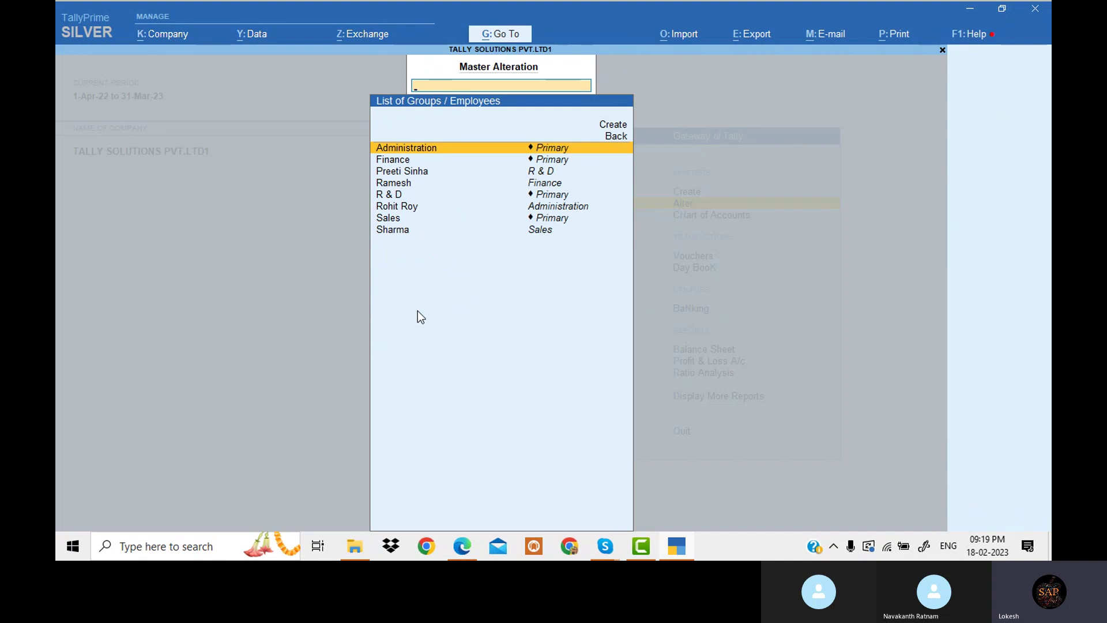
Open the salary details of the Sales employee group
key("Down")
key("Down")
key("Down")
key("Down")
key("Down")
key("Down")
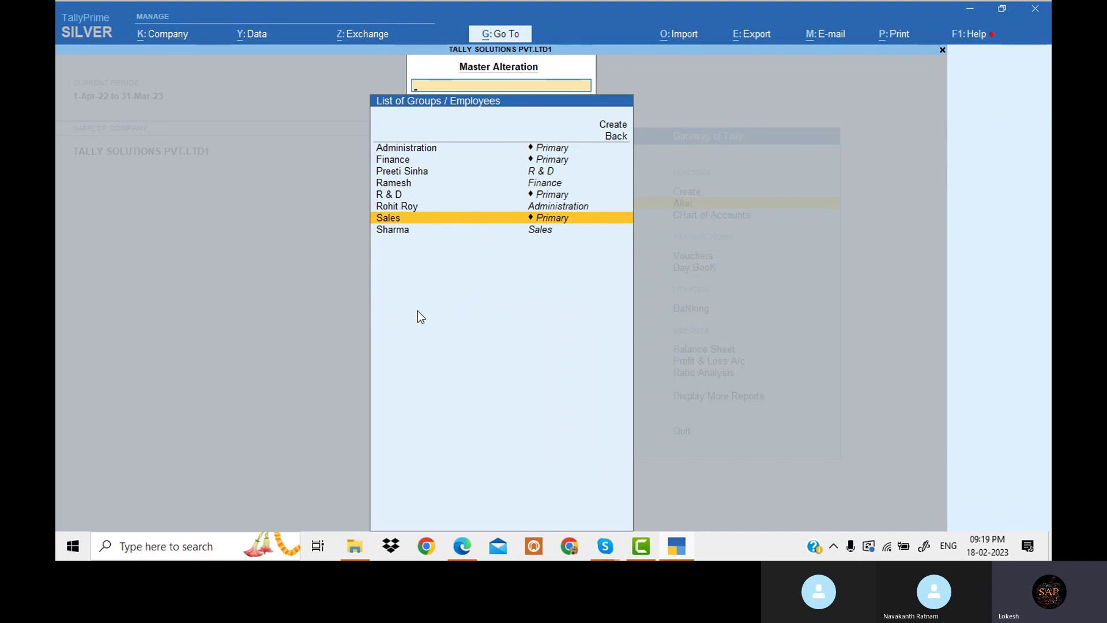
key("Return")
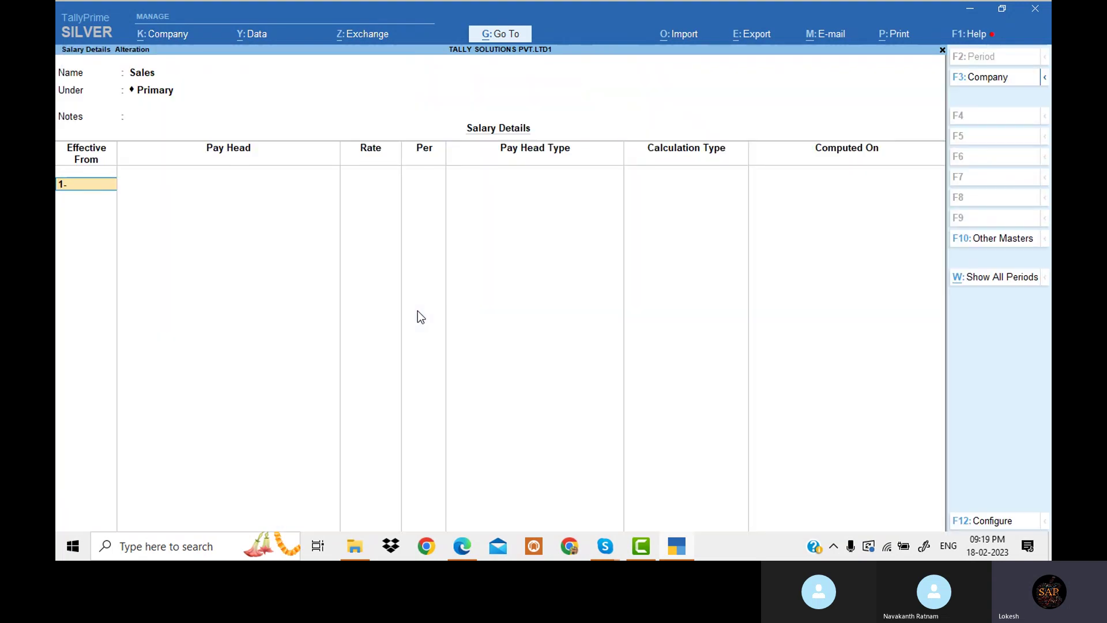
Set the effective date to 1-Apr-22 and add Basic Pay to the Sales salary structure with no rate
type("1-4")
key("Return")
type("b")
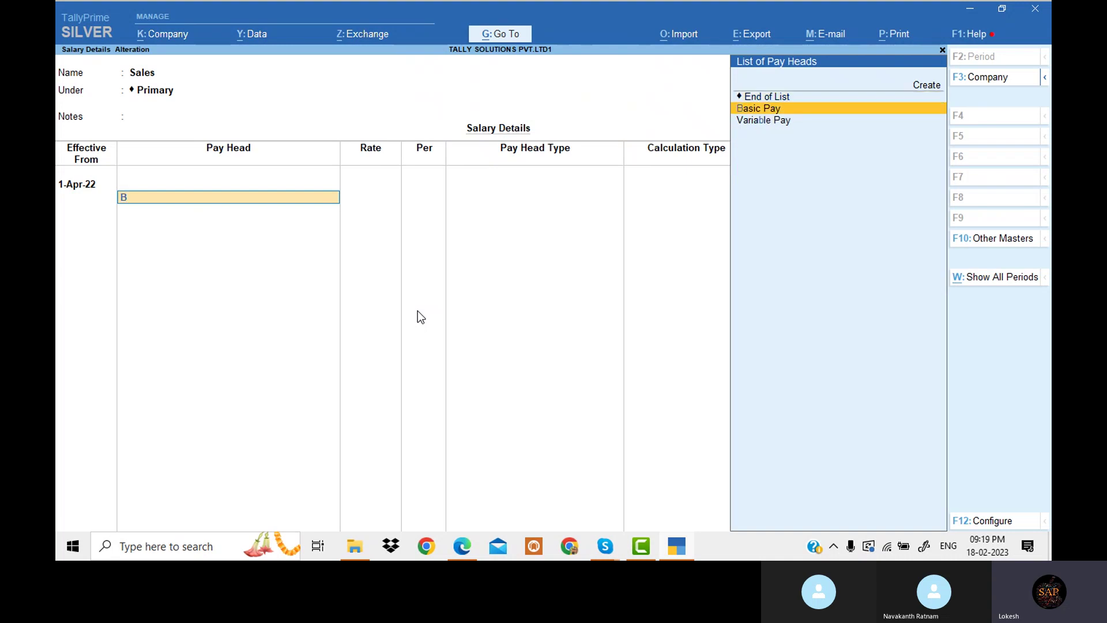
key("Return")
key("Return")
Add the House Rent Allowence and Conveyance pay heads, leaving the Conveyance rate empty
type("V")
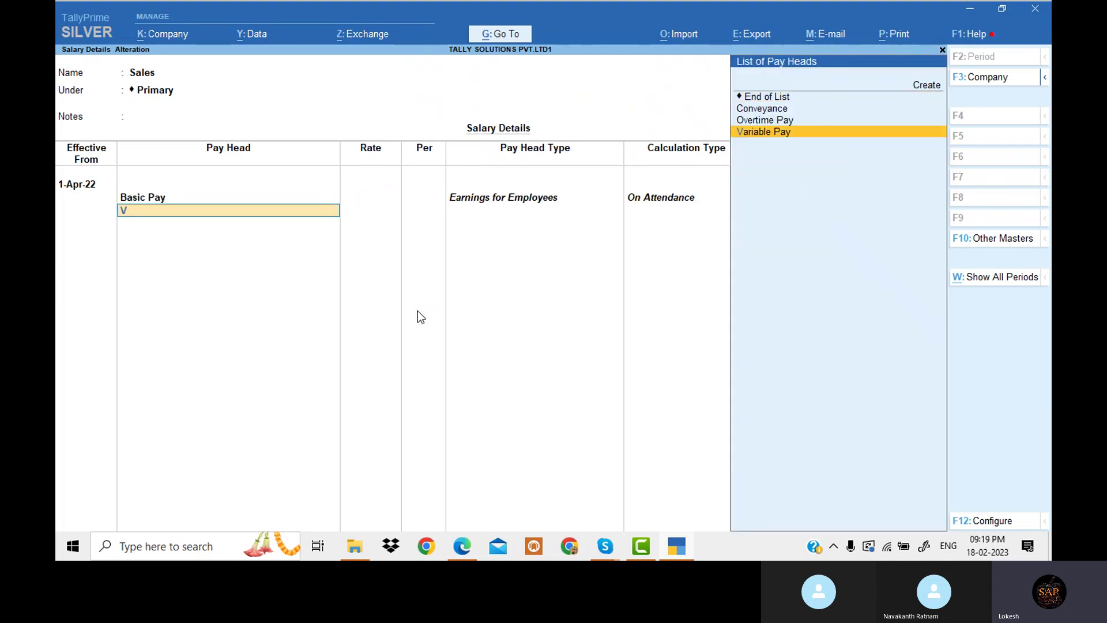
key("BackSpace")
type("h")
key("Return")
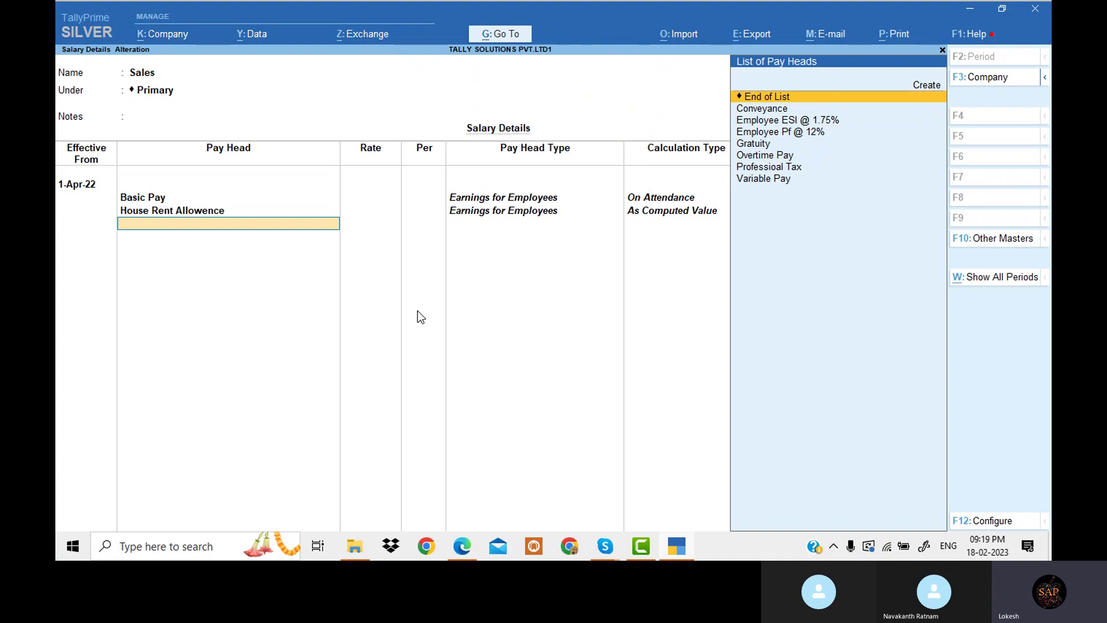
type("c")
key("Return")
key("Return")
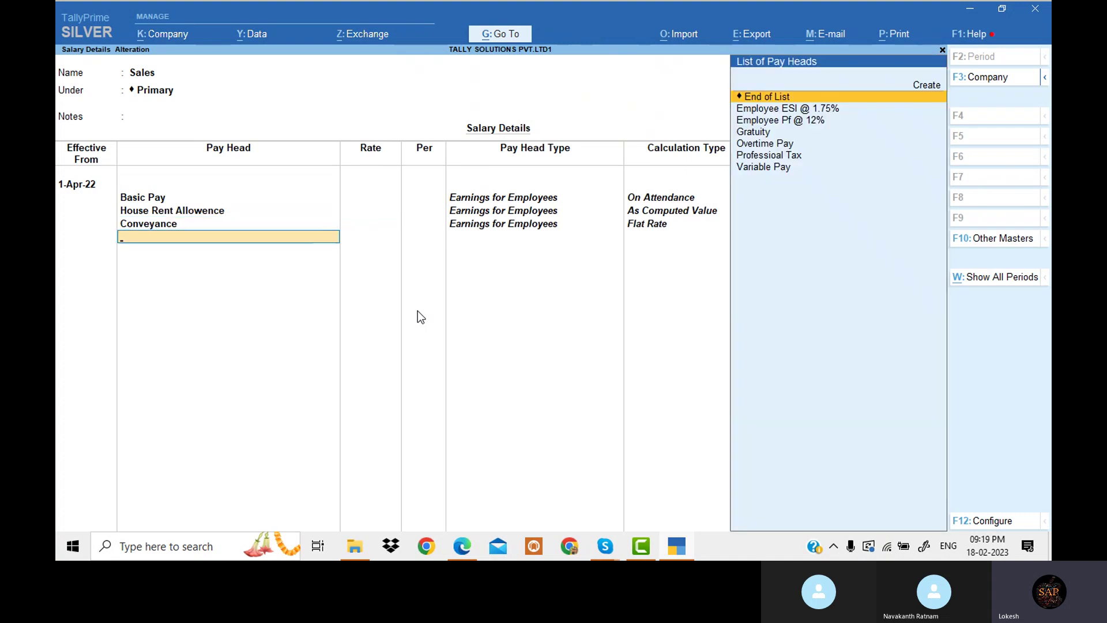
Add the Overtime Pay and Variable Pay pay heads, leaving the overtime rate empty
type("o")
key("Return")
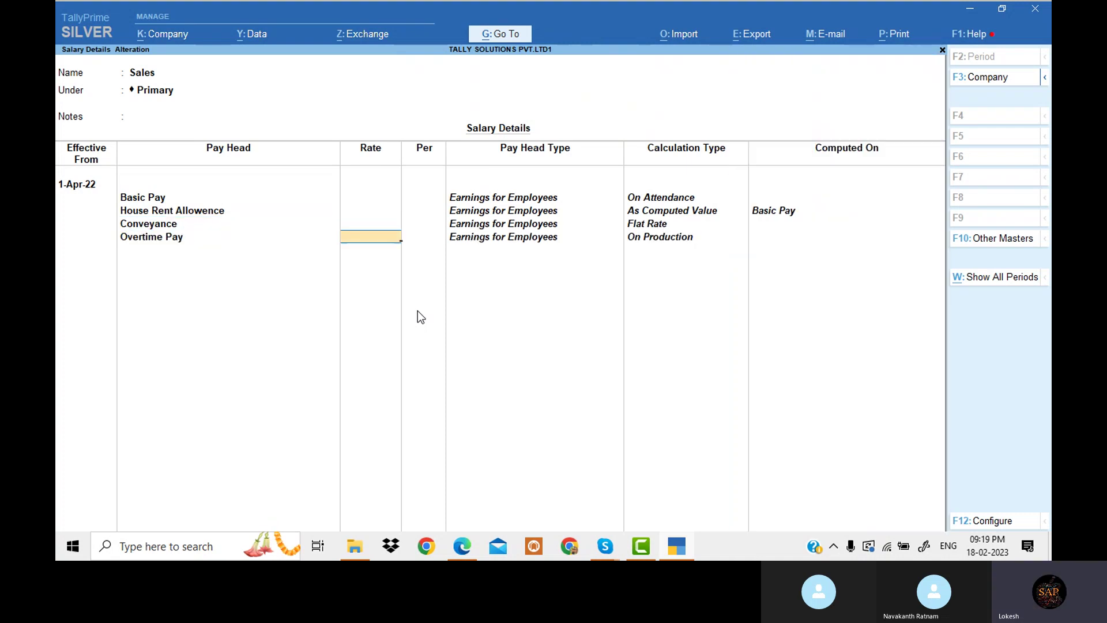
key("Return")
type("v")
key("Return")
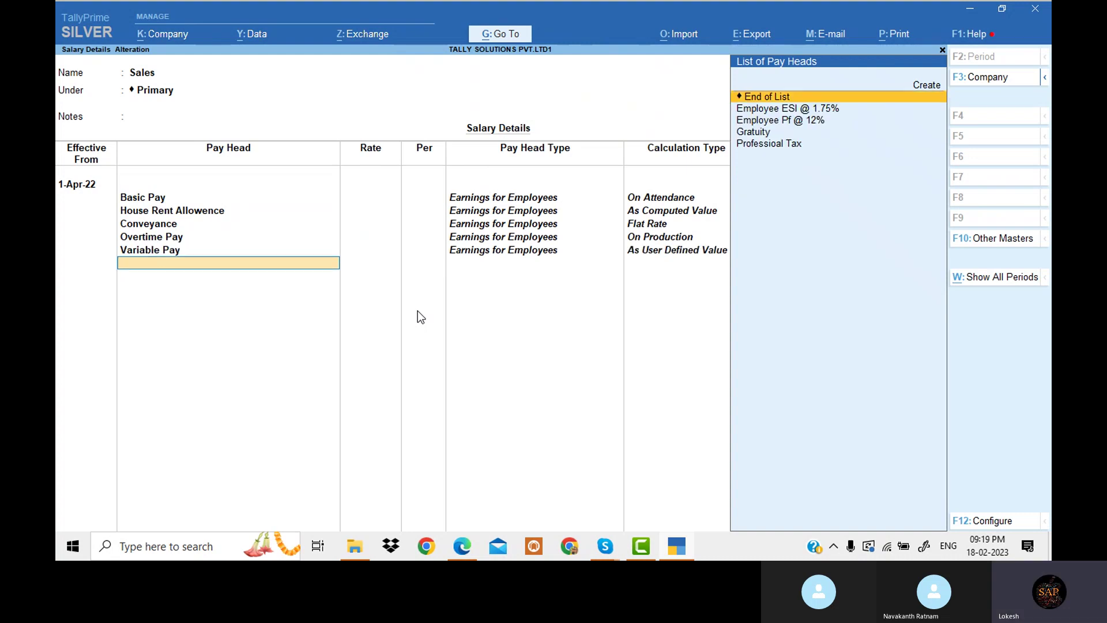
Add the statutory deductions Employee Pf @ 12% and Employee ESI @ 1.75% to the salary structure
key("Down")
key("Down")
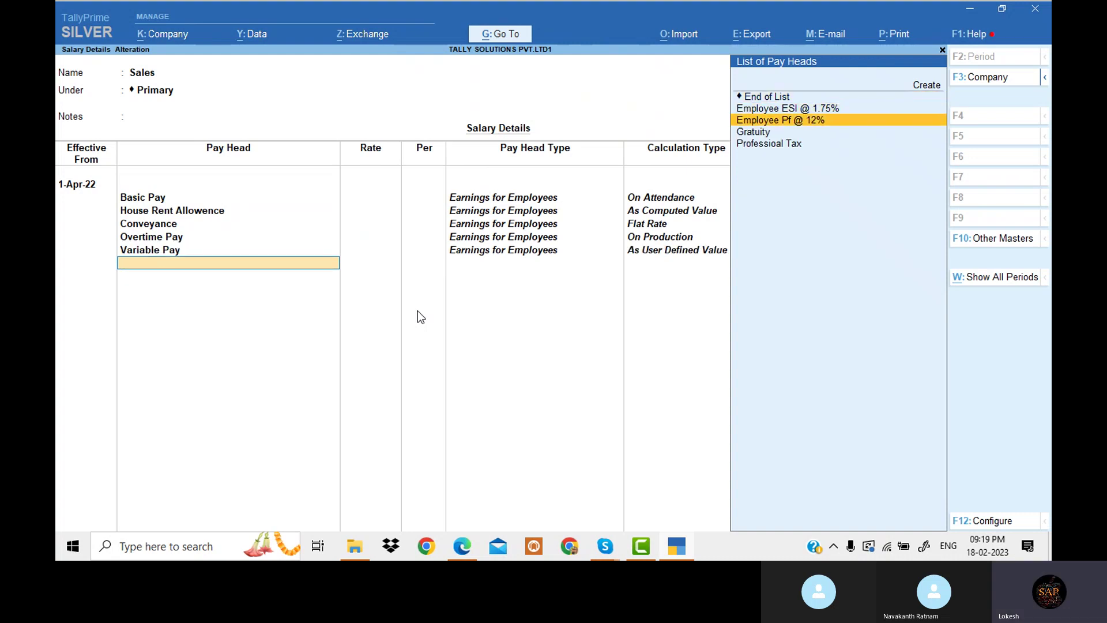
key("Return")
key("Down")
key("Return")
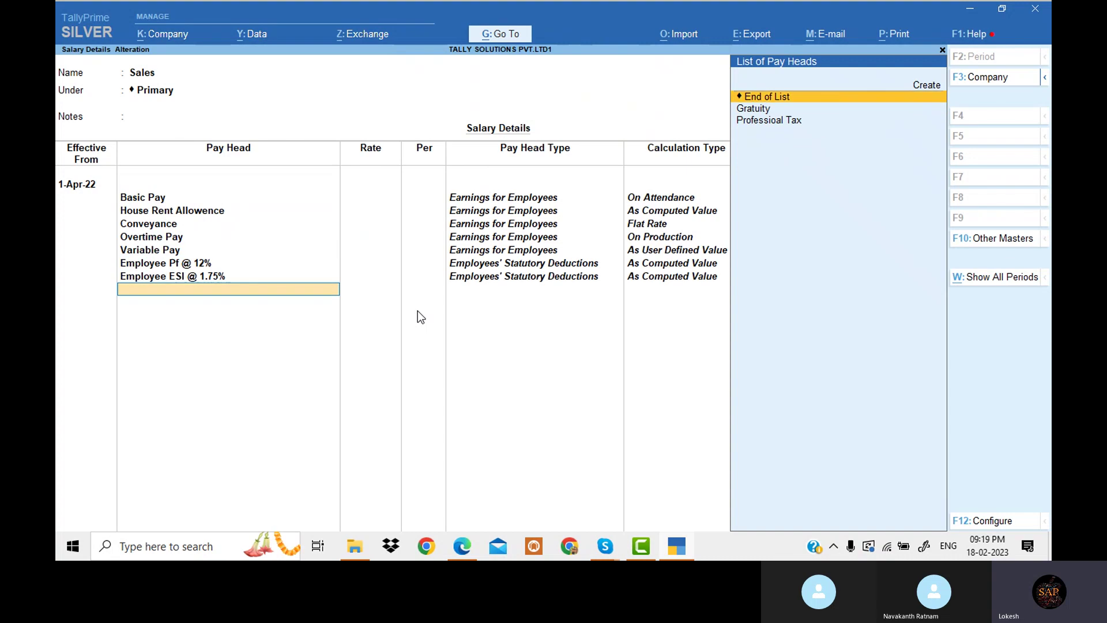
Check the pay heads in the PDF's completed Sales salary structure, then return to TallyPrime
key("Up")
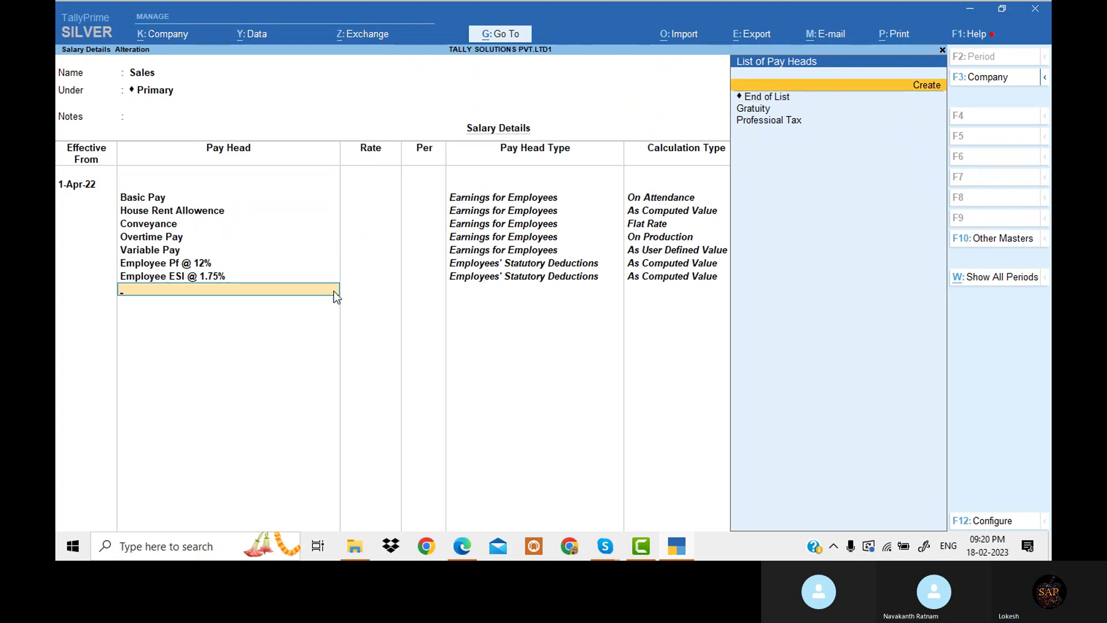
left_click(463, 548)
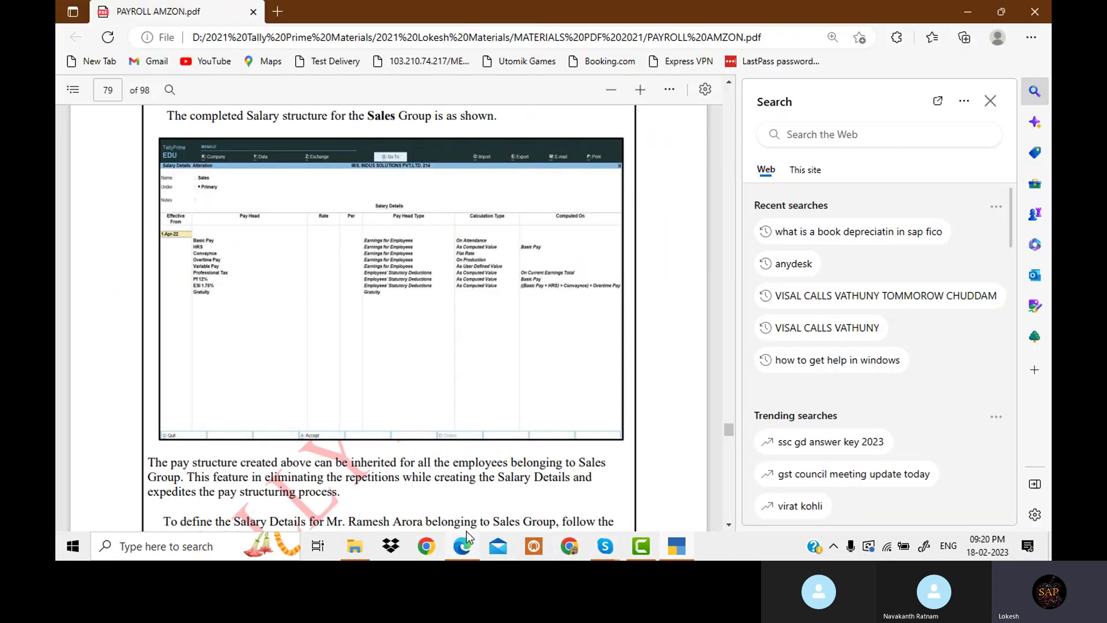
scroll(444, 345, "up", 3)
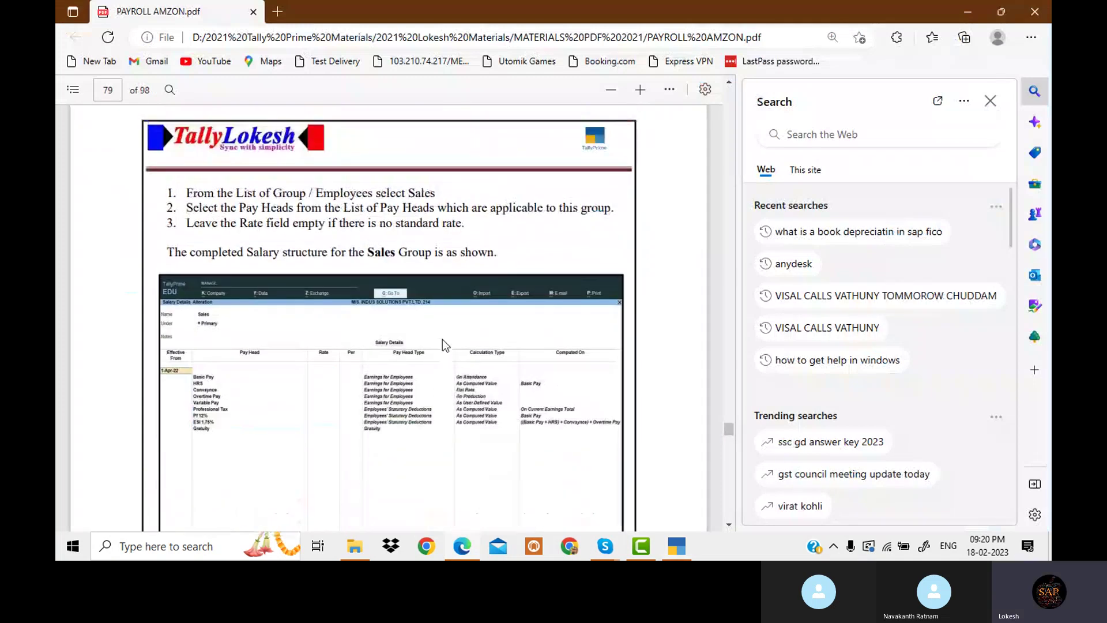
scroll(444, 345, "down", 2)
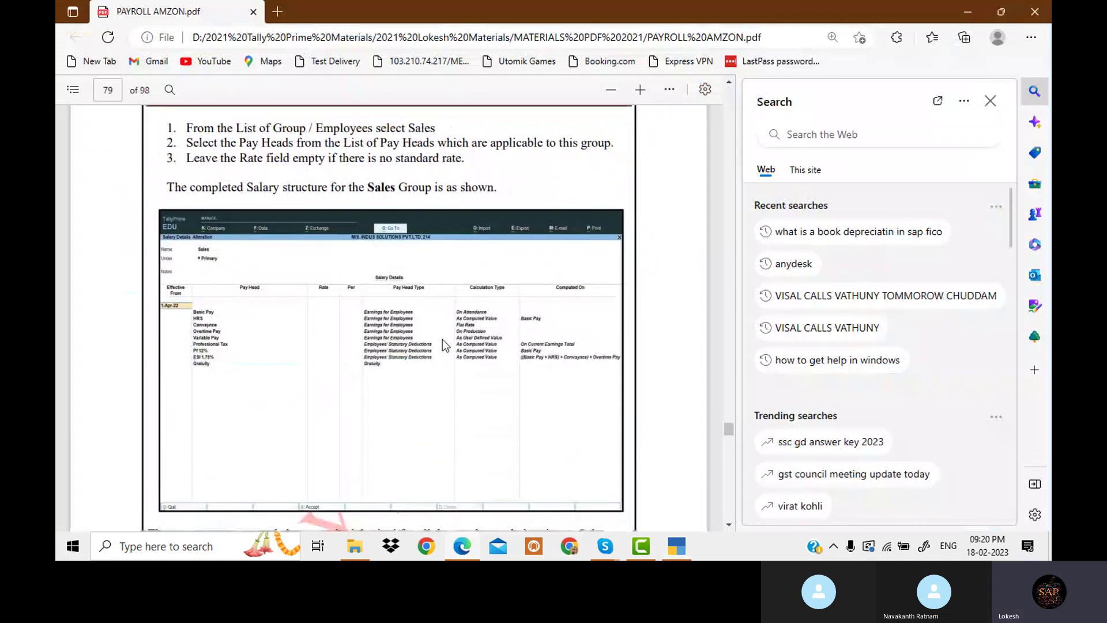
left_click(640, 89)
scroll(483, 281, "down", 1)
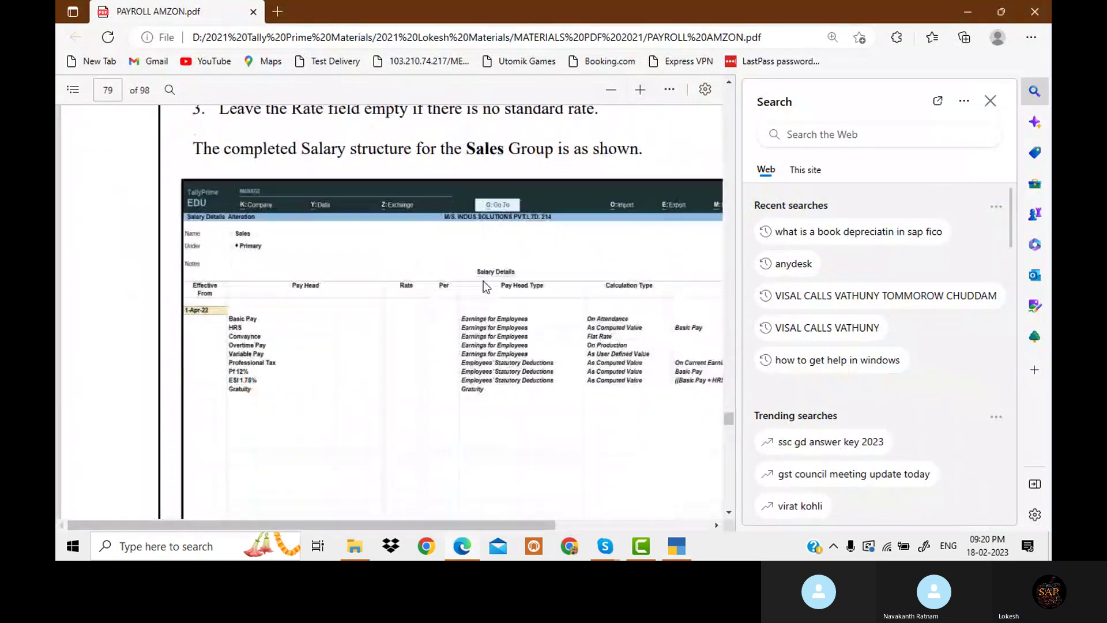
left_click(686, 548)
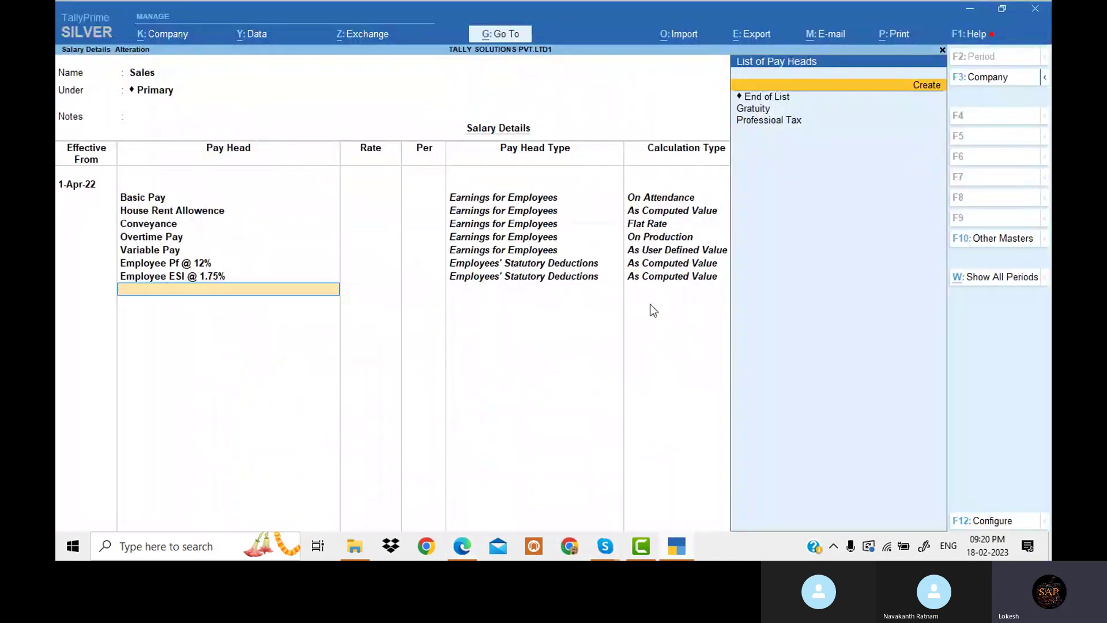
Add the Professioal Tax and Gratuity pay heads, end the list and save the Sales salary details
key("Down")
key("Down")
key("Down")
key("Return")
key("Down")
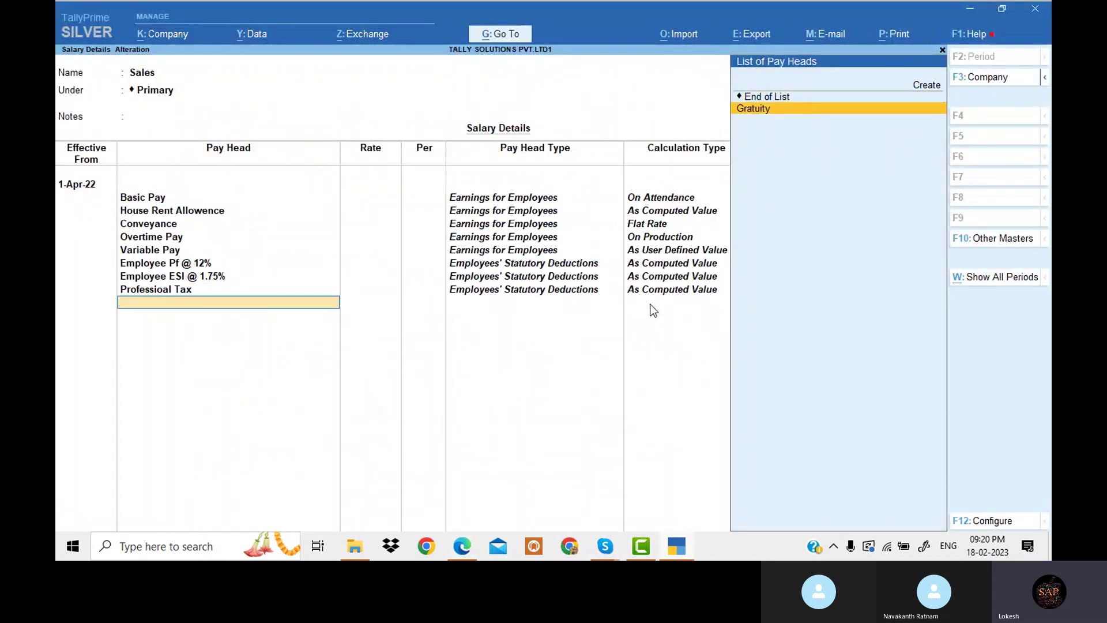
key("Return")
key("Return")
key("Return")
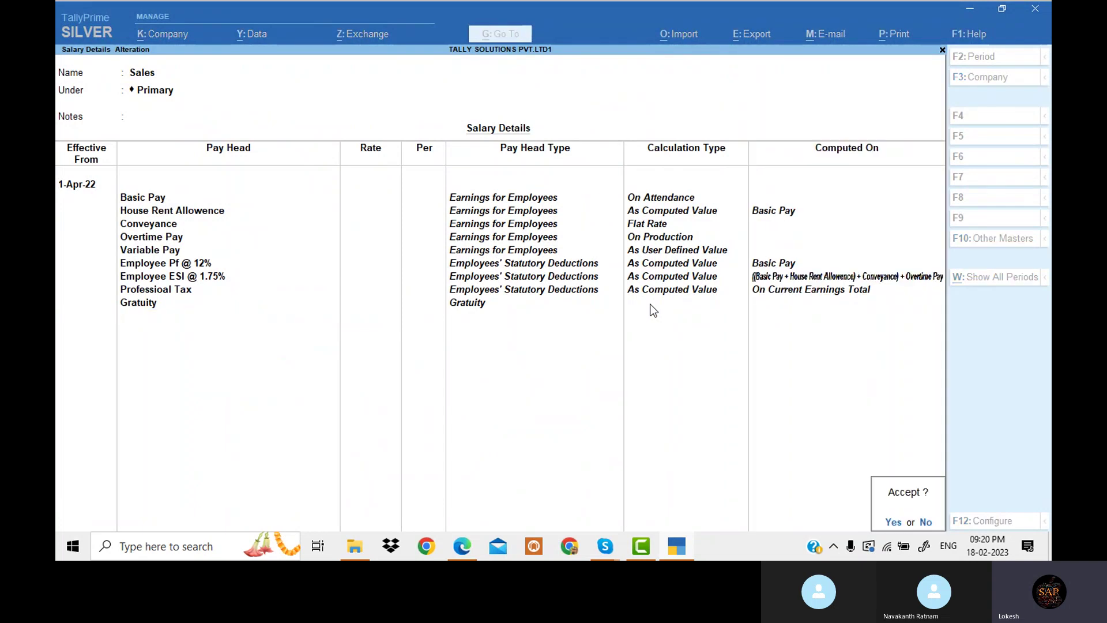
key("Return")
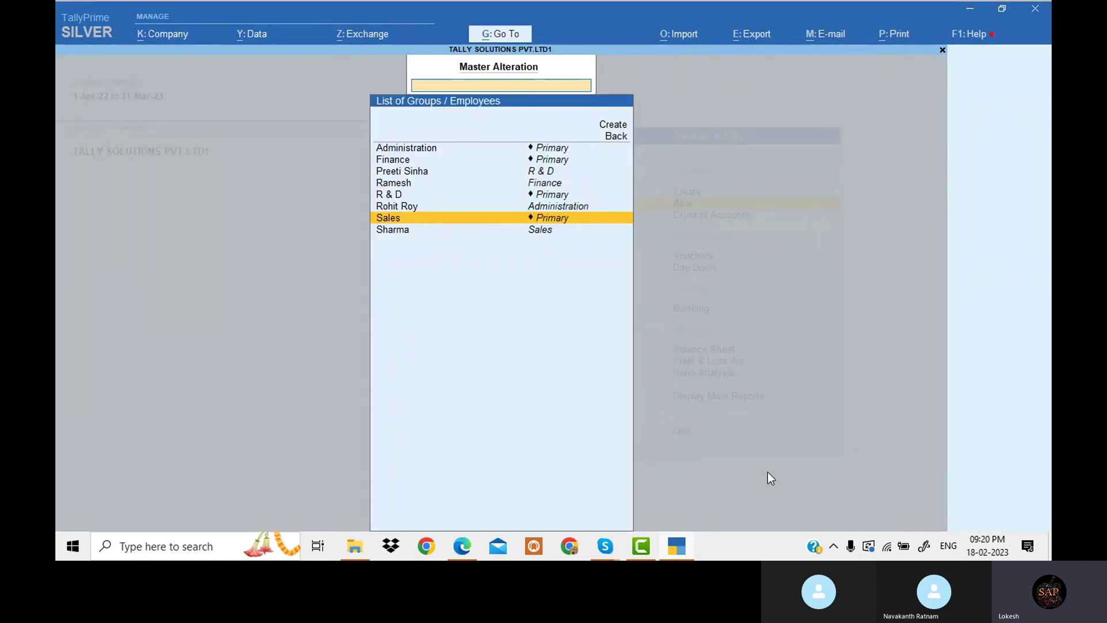
Check the Administration employee's salary details example in PAYROLL AMZON.pdf, then return to TallyPrime
left_click(683, 542)
scroll(434, 403, "up", 10)
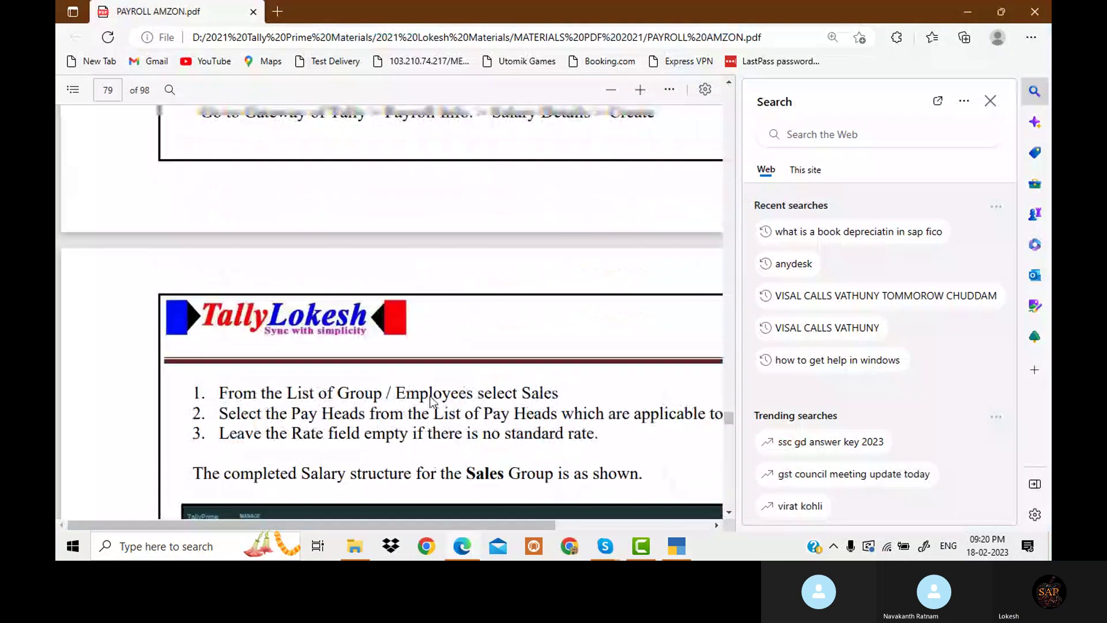
scroll(434, 402, "up", 10)
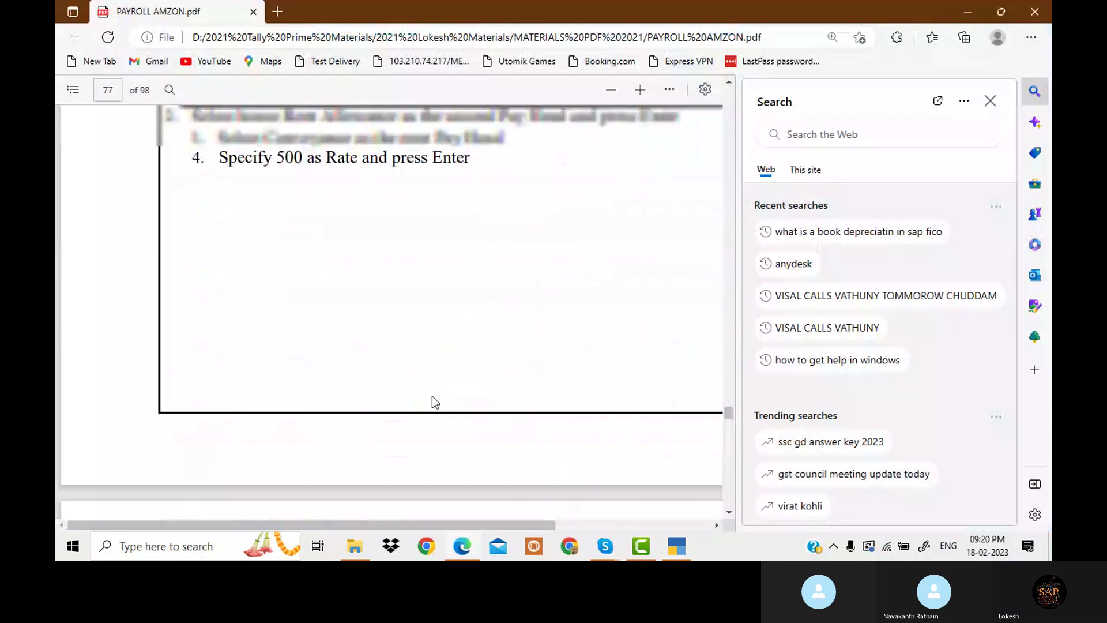
scroll(434, 402, "up", 3)
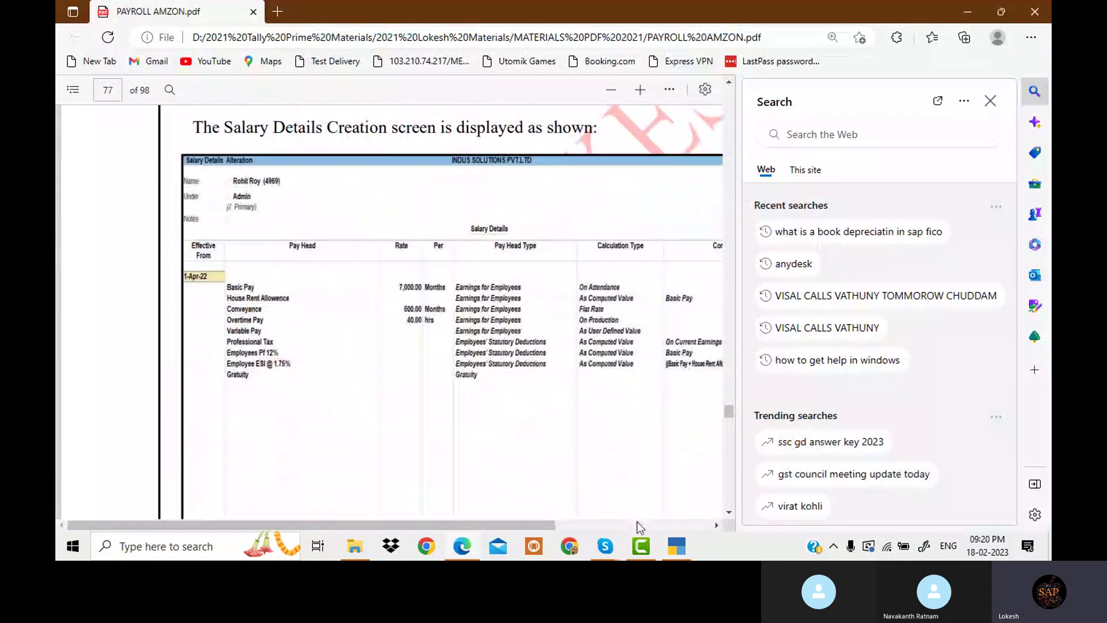
left_click(677, 548)
Open the Administration employee's salary details, effective 1-Apr-22, and load the pay heads with Copy from Employee Group
key("Up")
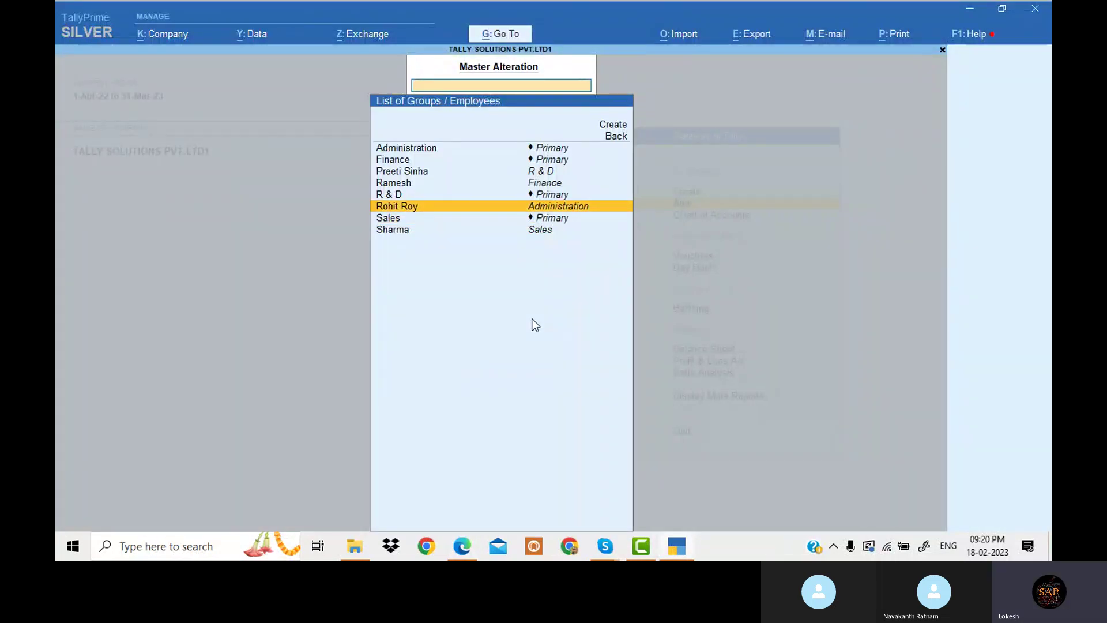
key("Return")
type("1-4.")
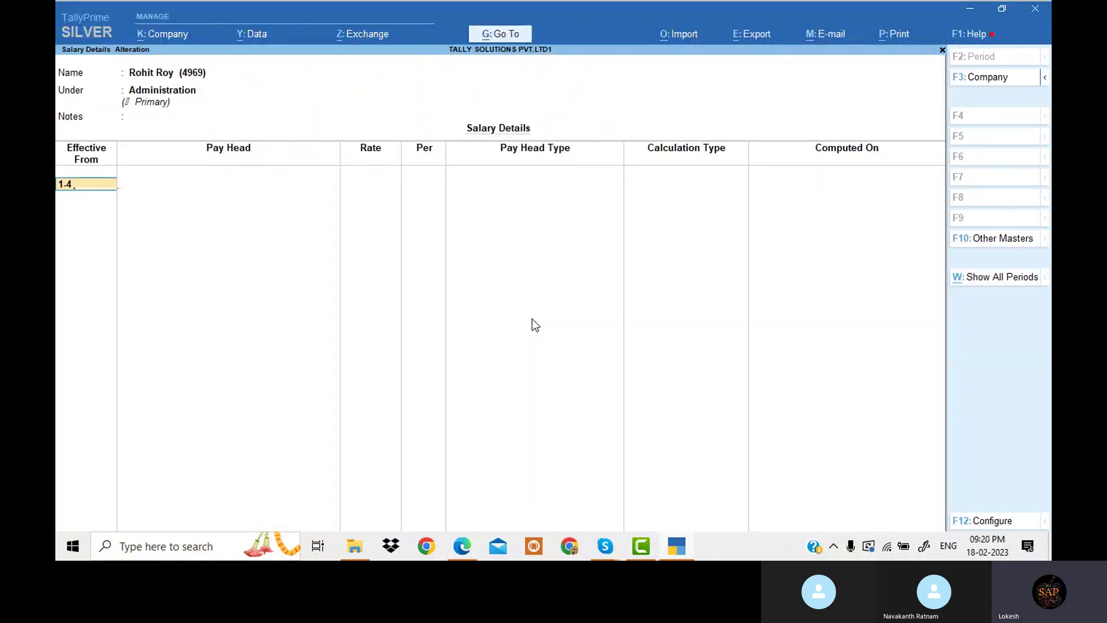
key("Return")
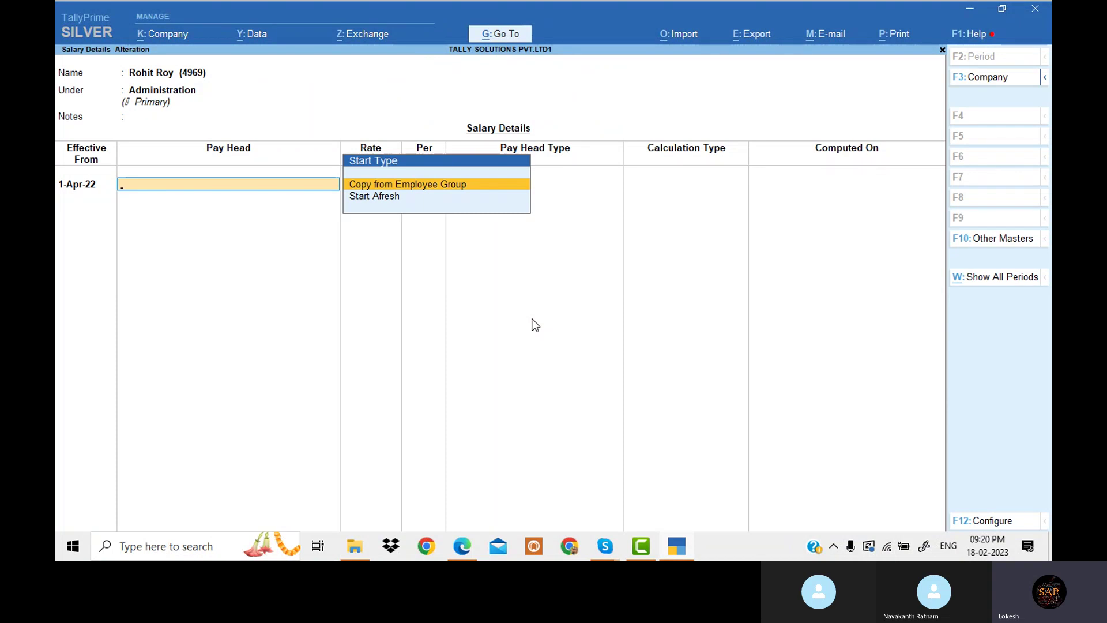
key("Return")
key("Return")
key("Return")
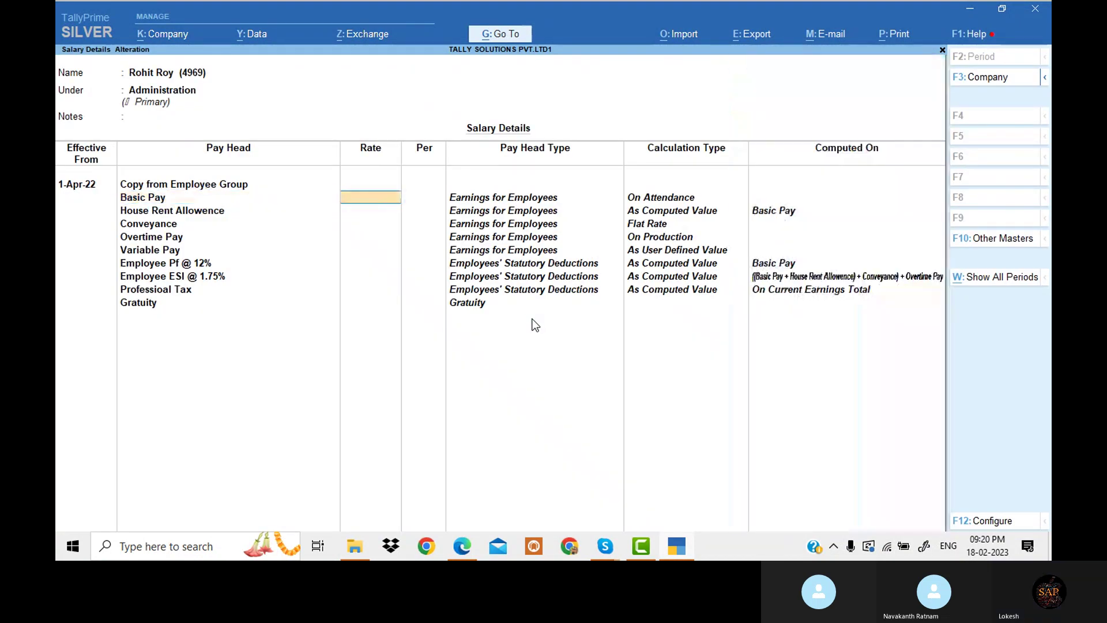
Set the Administration employee's Basic Pay rate to 7,000 per month, following the PDF example
key("alt+Tab")
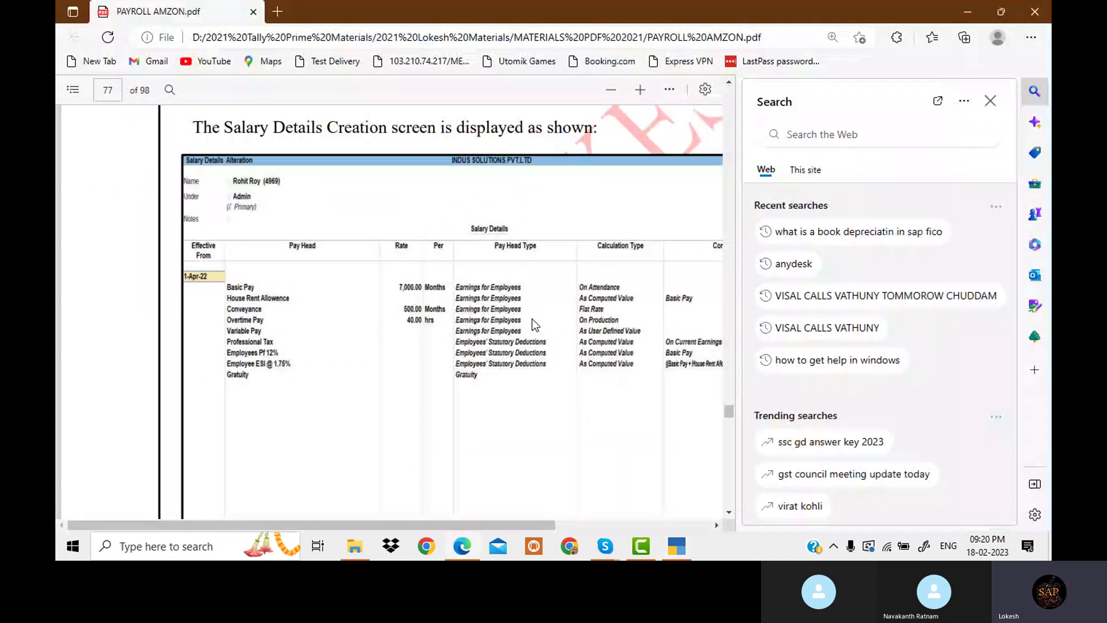
key("alt+Tab")
type("7000")
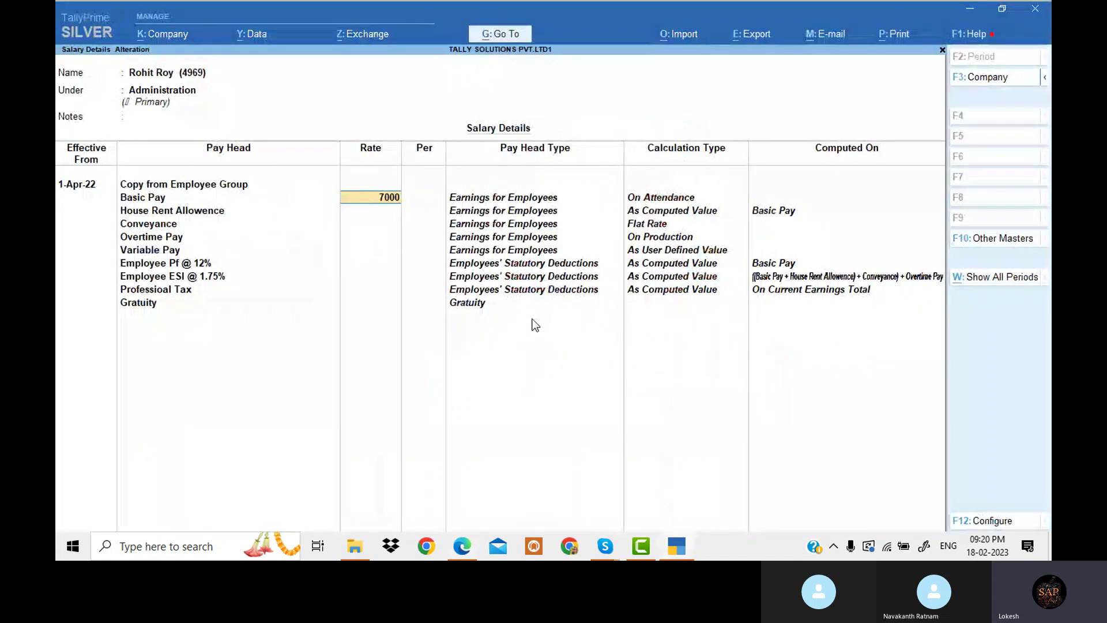
key("Return")
key("Return")
key("Return")
Set the Administration employee's Conveyance to 500 per month and Overtime Pay to 40 per hour, following the PDF
key("alt+Tab")
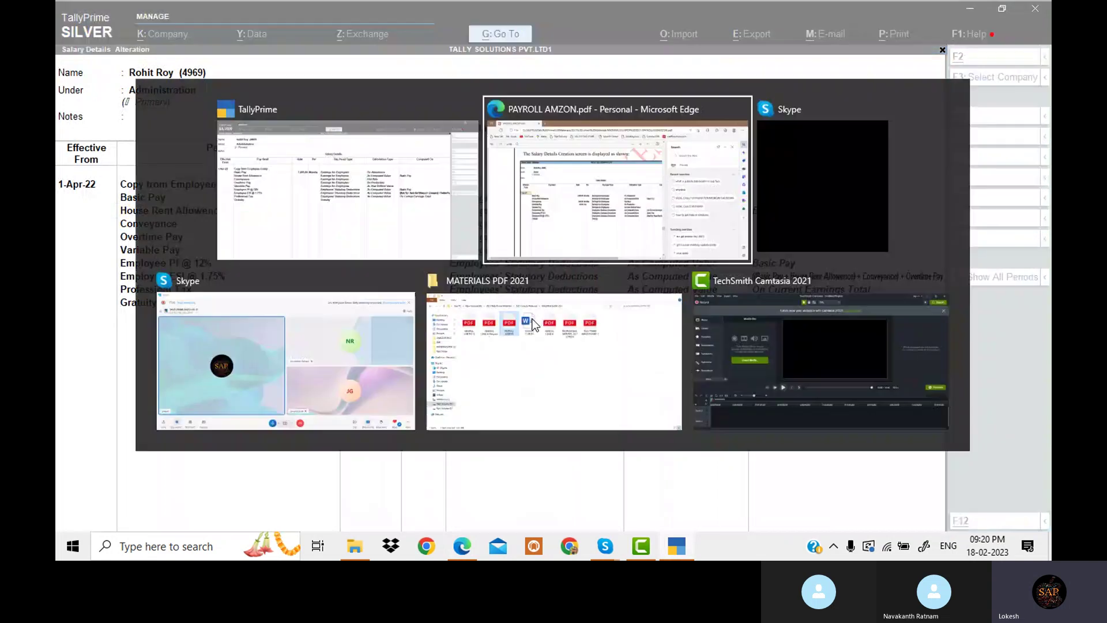
key("alt+Tab")
type("500")
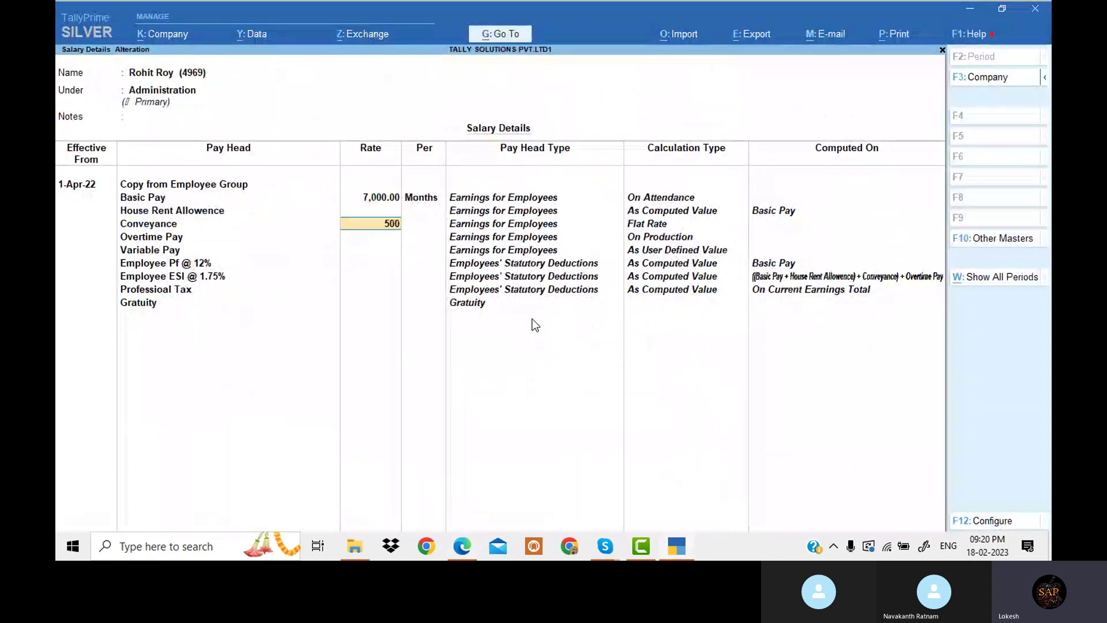
key("Return")
key("Return")
key("alt+Tab")
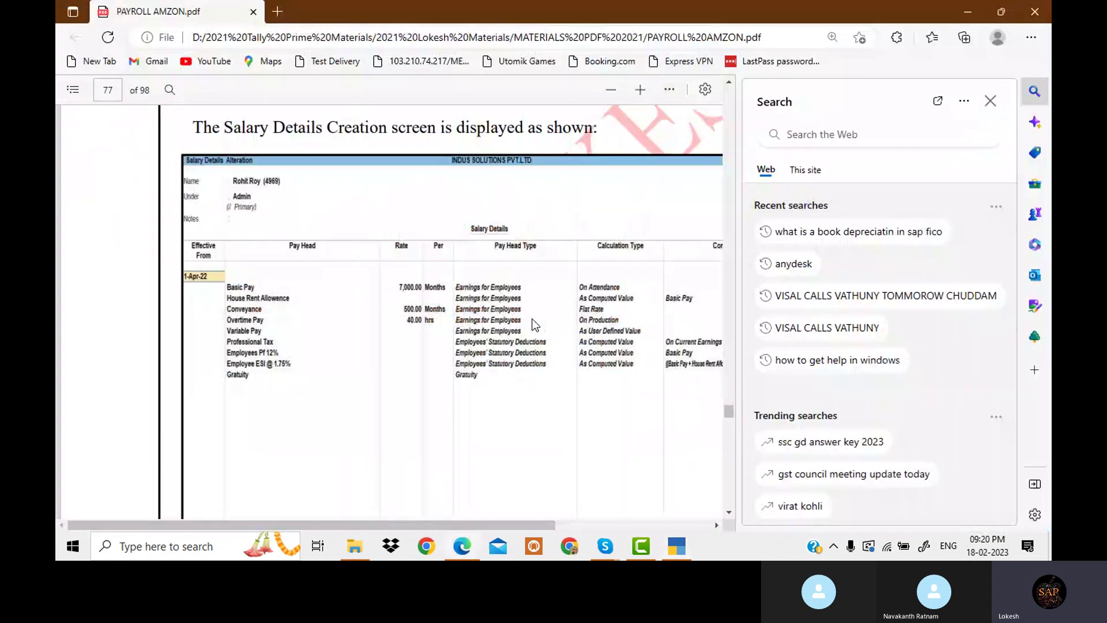
key("alt+Tab")
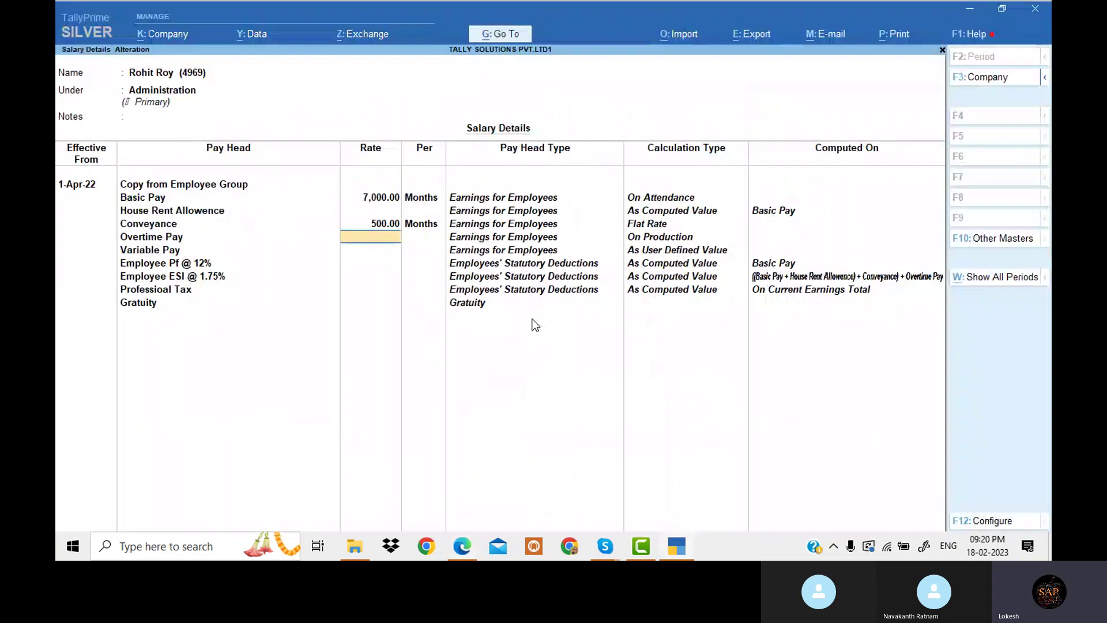
type("40")
key("Return")
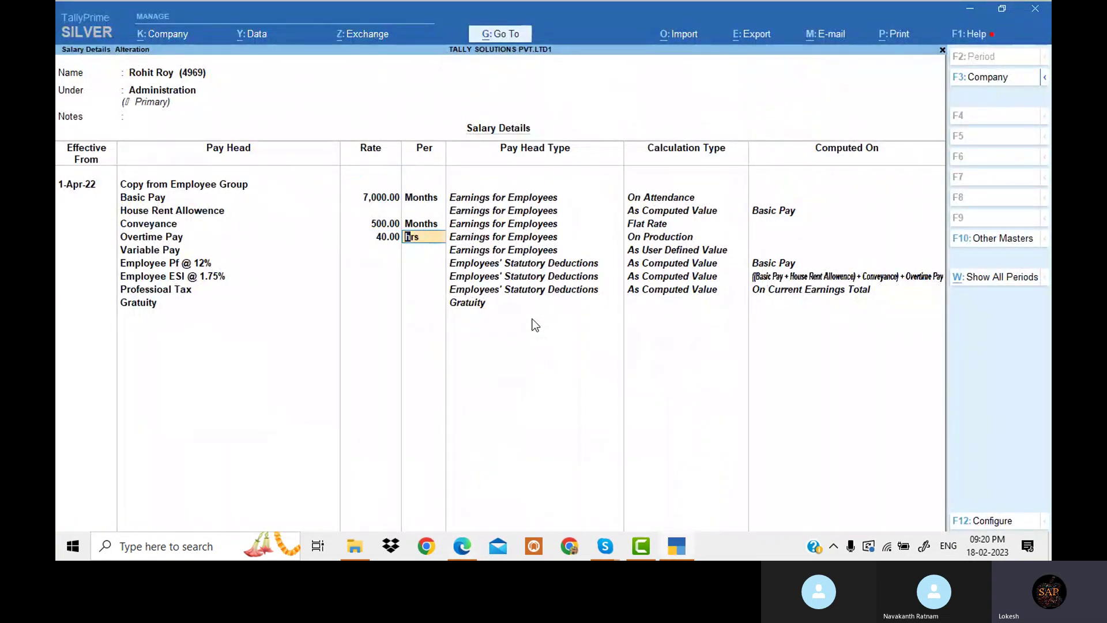
key("Return")
Accept the remaining pay heads through Gratuity and save the Administration employee's salary details
key("Return")
key("Return")
key("Return")
key("Return")
key("Return")
key("Return")
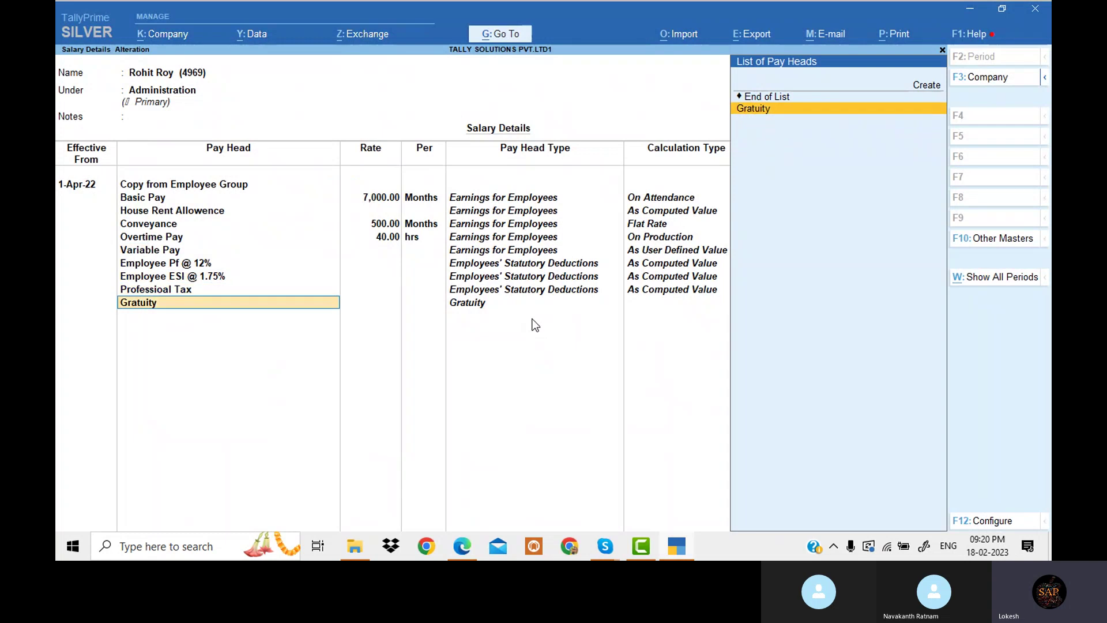
key("Return")
key("Return")
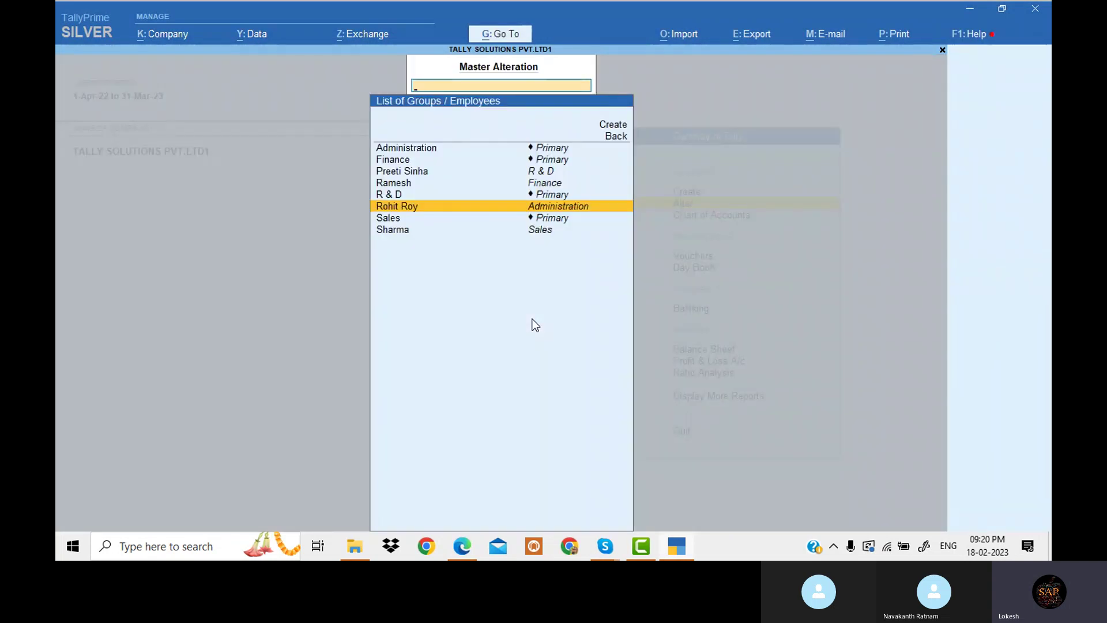
Check the PDF's table of pay rates for the other employees, then return to TallyPrime
key("alt+Tab")
scroll(531, 318, "down", 15)
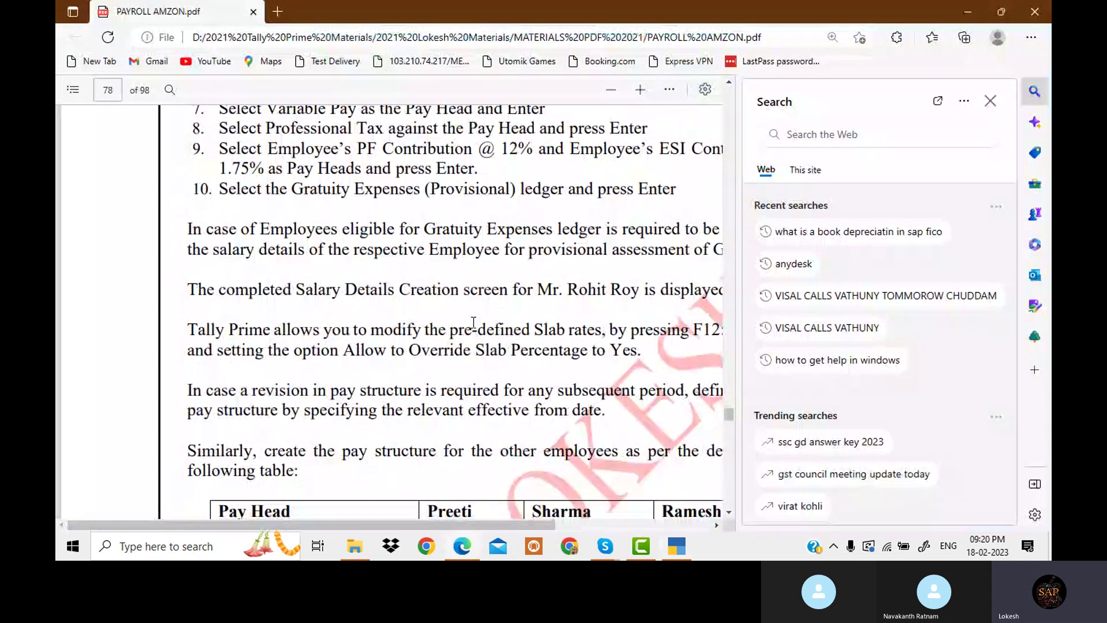
scroll(474, 322, "up", 2)
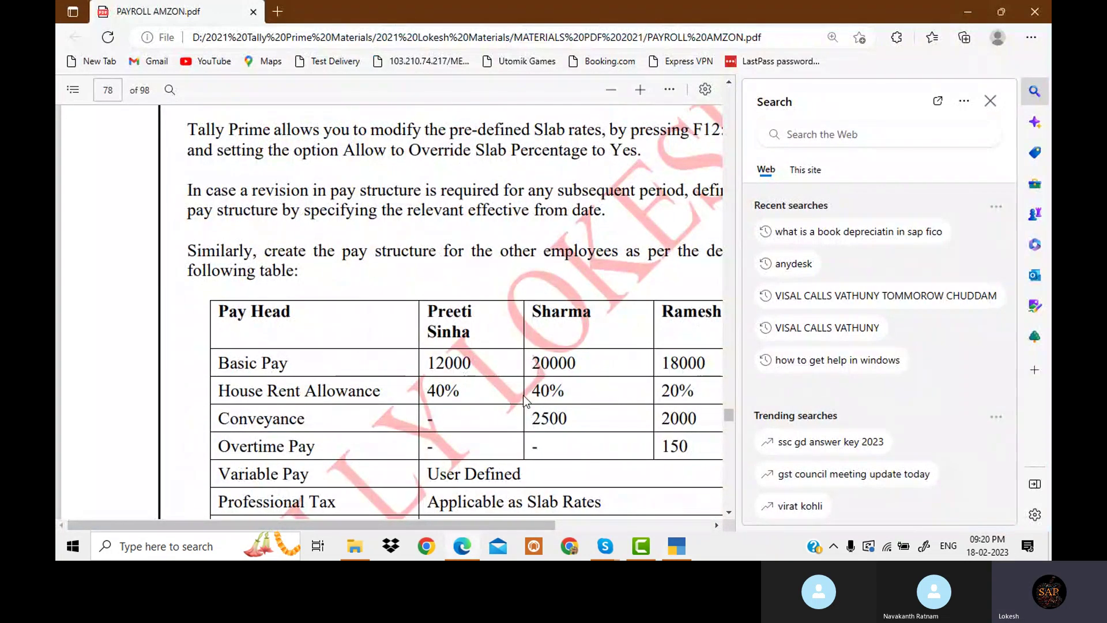
key("alt+Tab")
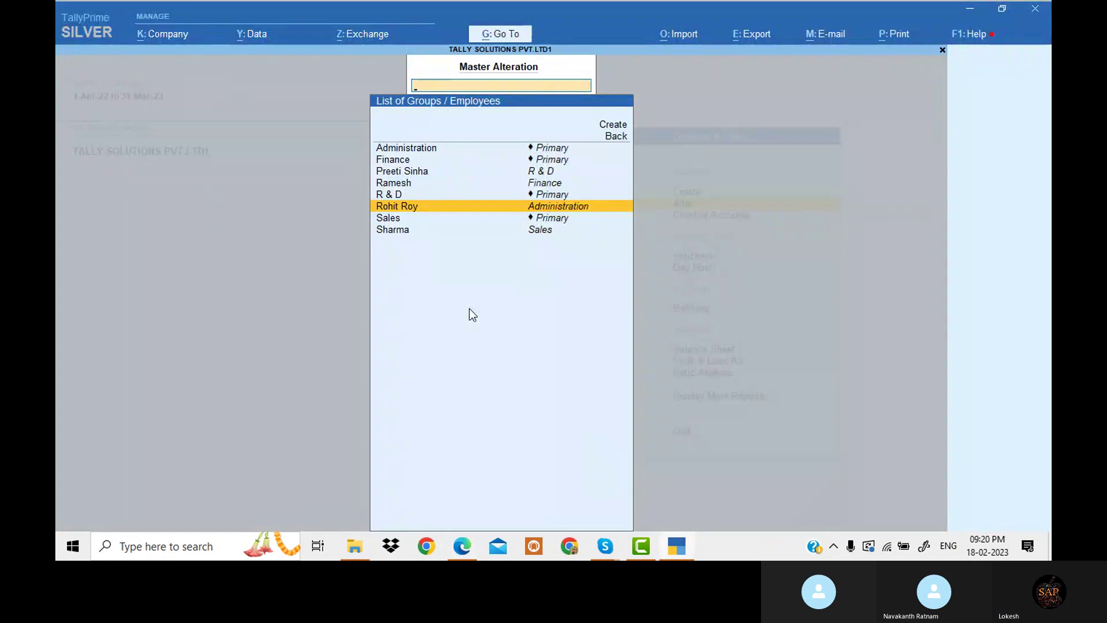
Open the R & D employee's salary details, effective 1-Apr-22, and load the pay heads with Copy from Employee Group
key("Down")
key("Up")
key("Up")
key("Up")
key("Up")
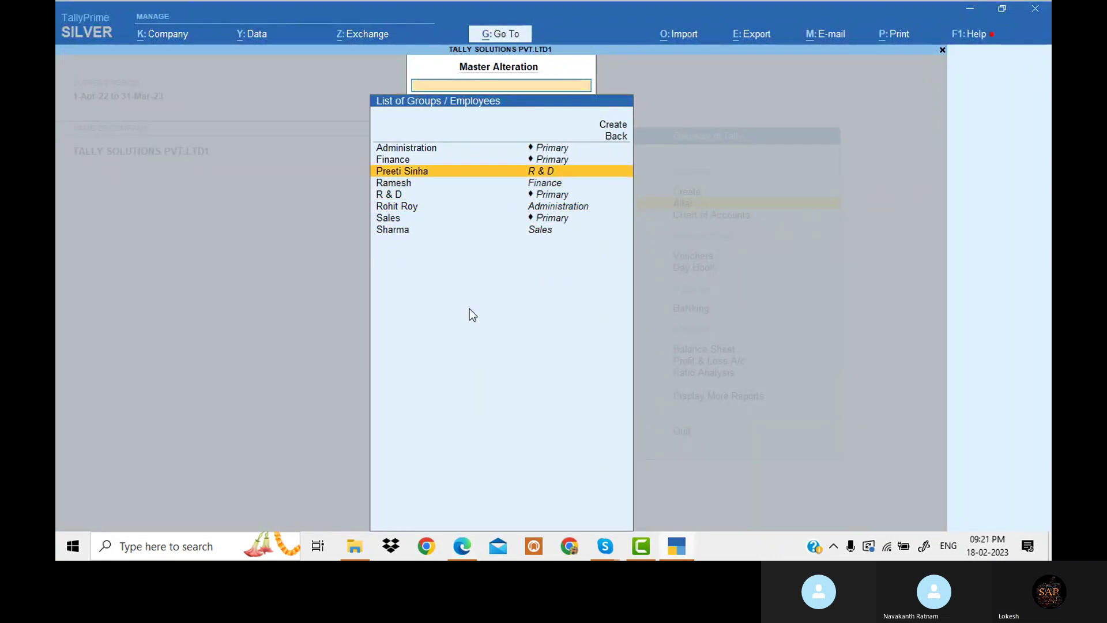
key("Return")
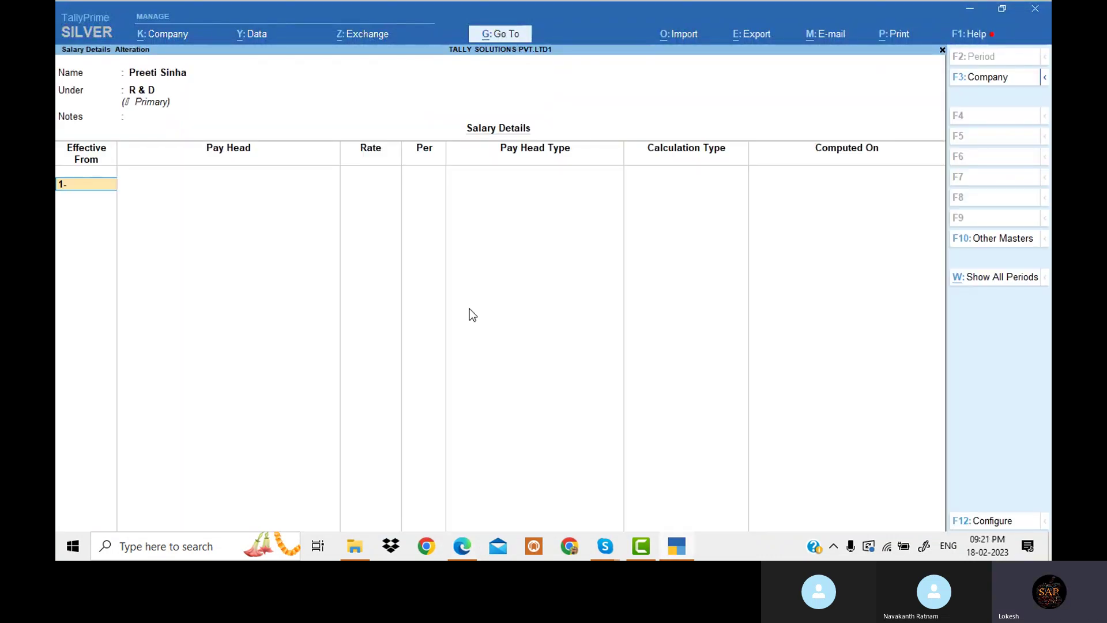
key("Return")
key("Return")
key("Return")
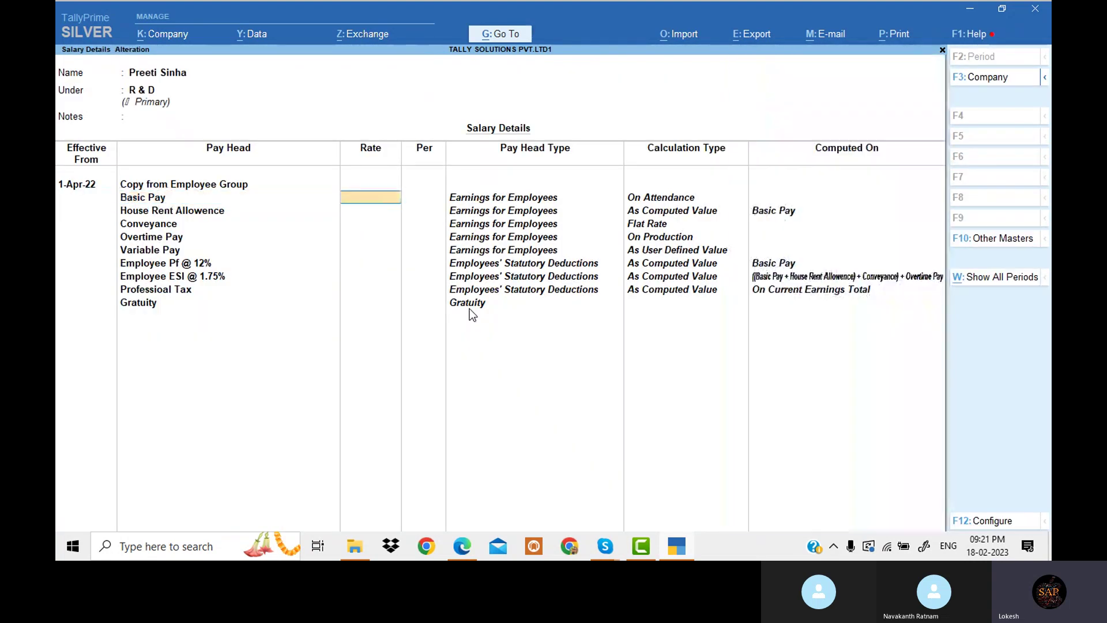
Set the R & D employee's Basic Pay rate to 12,000 per month, as given in the PDF table
key("alt+Tab")
key("alt+Tab")
type("12")
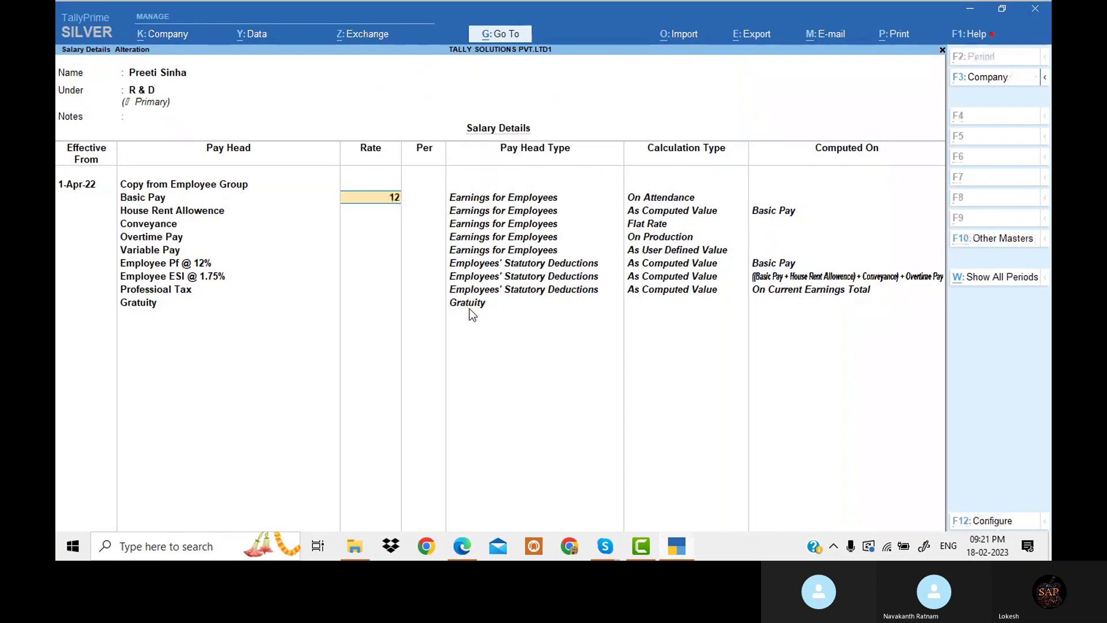
type(",000")
key("Return")
key("Return")
key("Return")
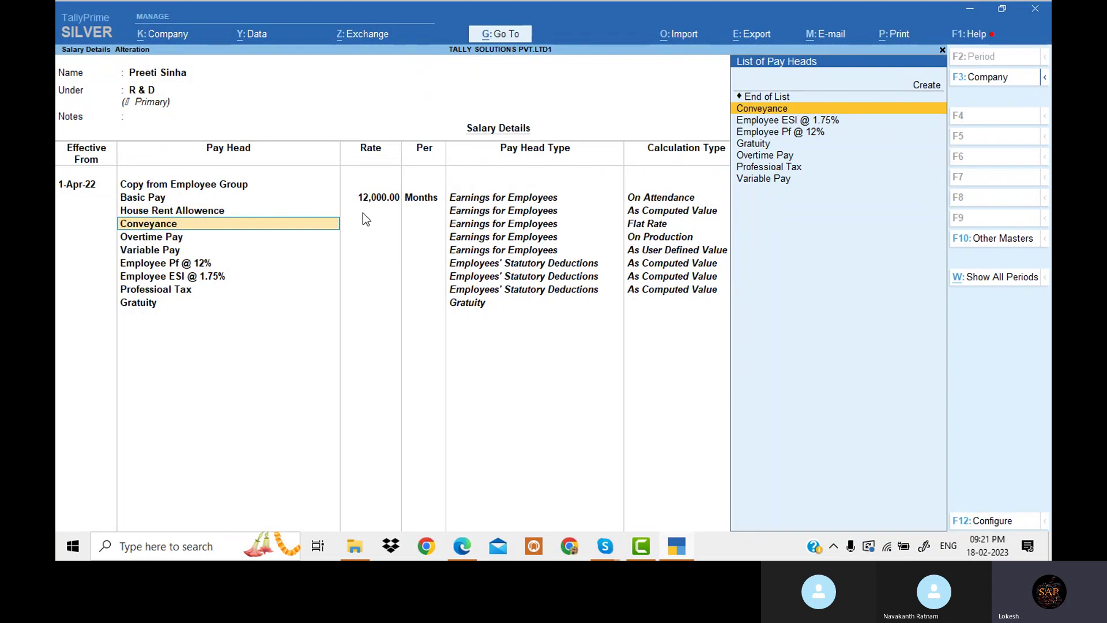
Configure the salary details with Allow to Override Slab Percentage set to Yes, keeping the other options as they are
left_click(1000, 526)
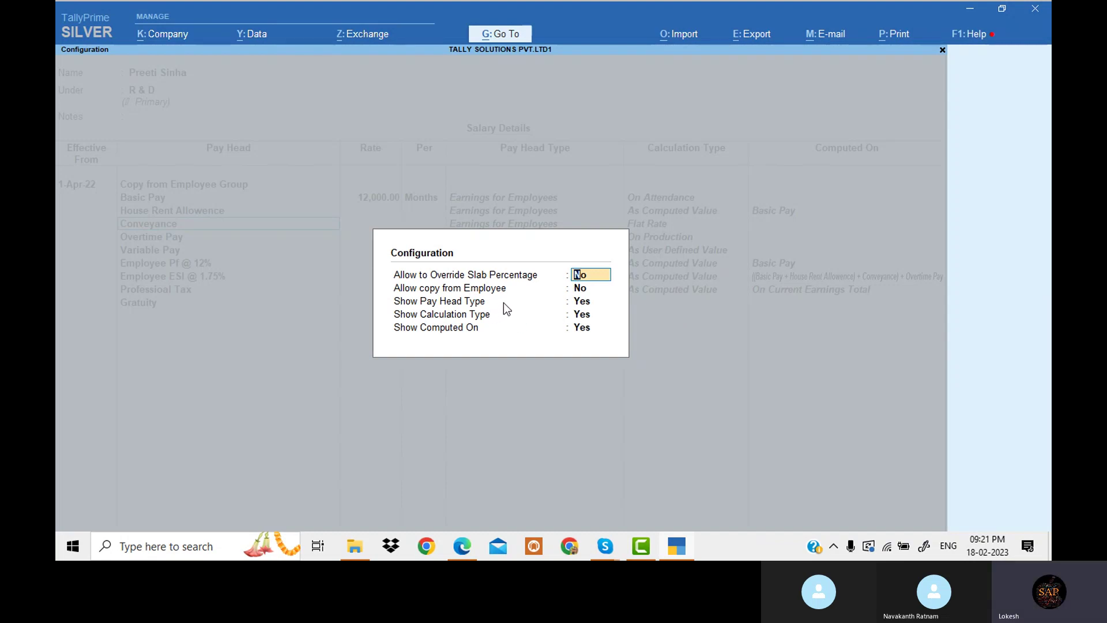
key("y")
key("Return")
key("Return")
key("Return")
key("Return")
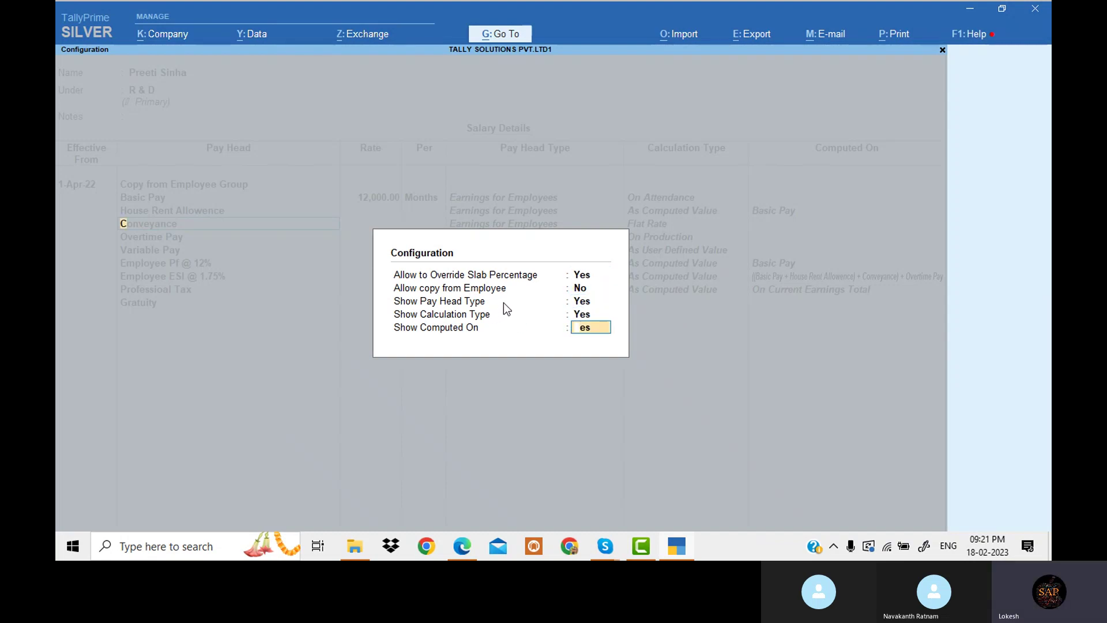
Go back to House Rent Allowence, set its rate to 40% and save the R & D employee's salary details
key("BackSpace")
key("BackSpace")
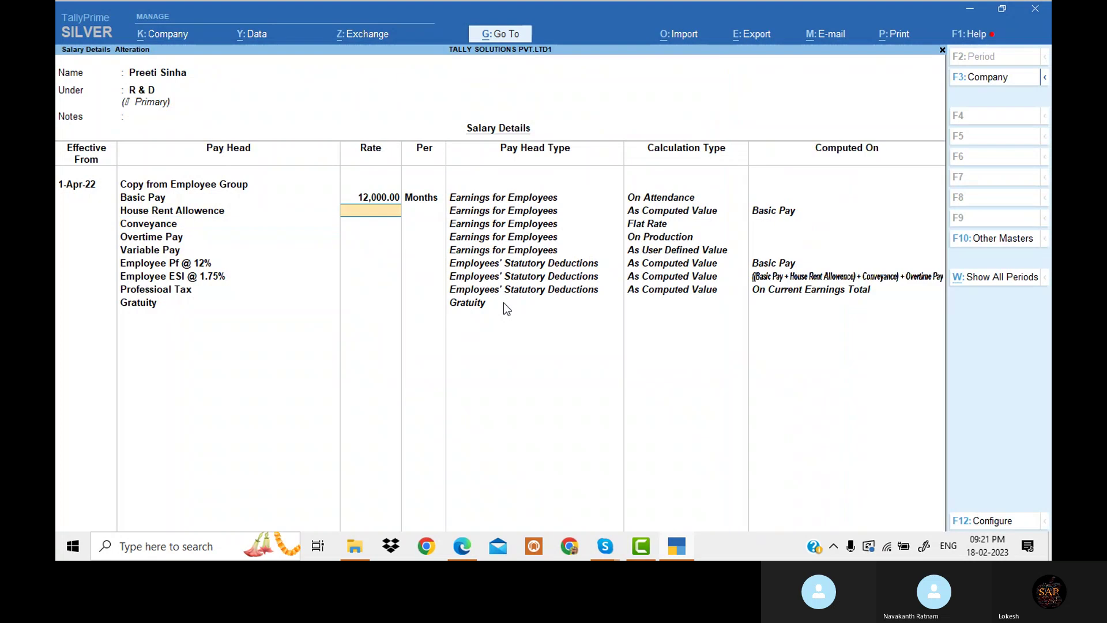
type("40")
key("Return")
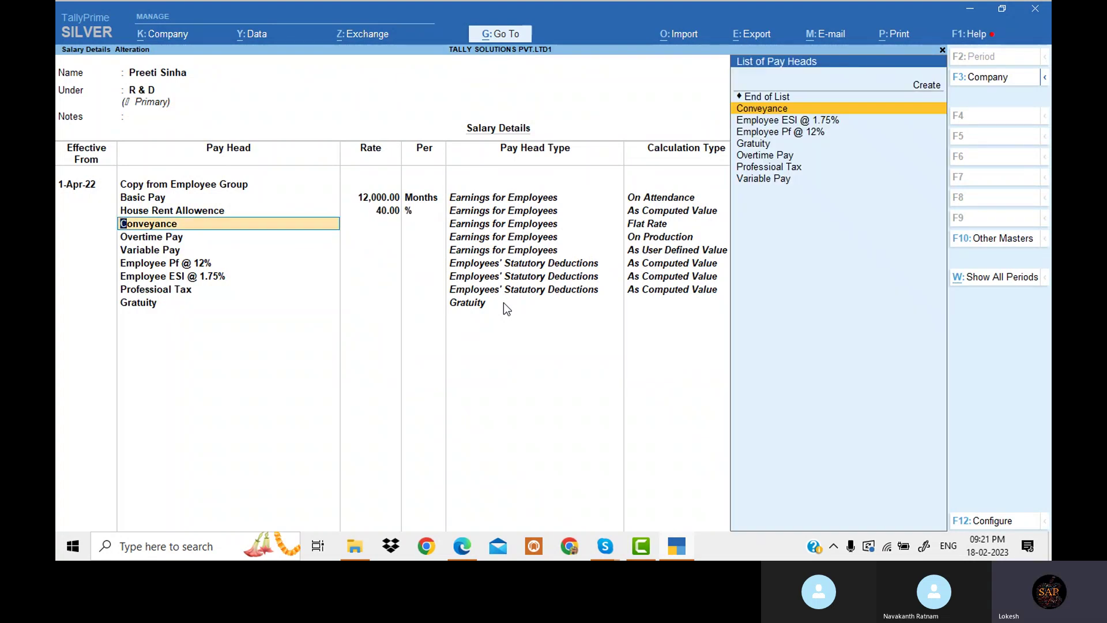
key("ctrl+a")
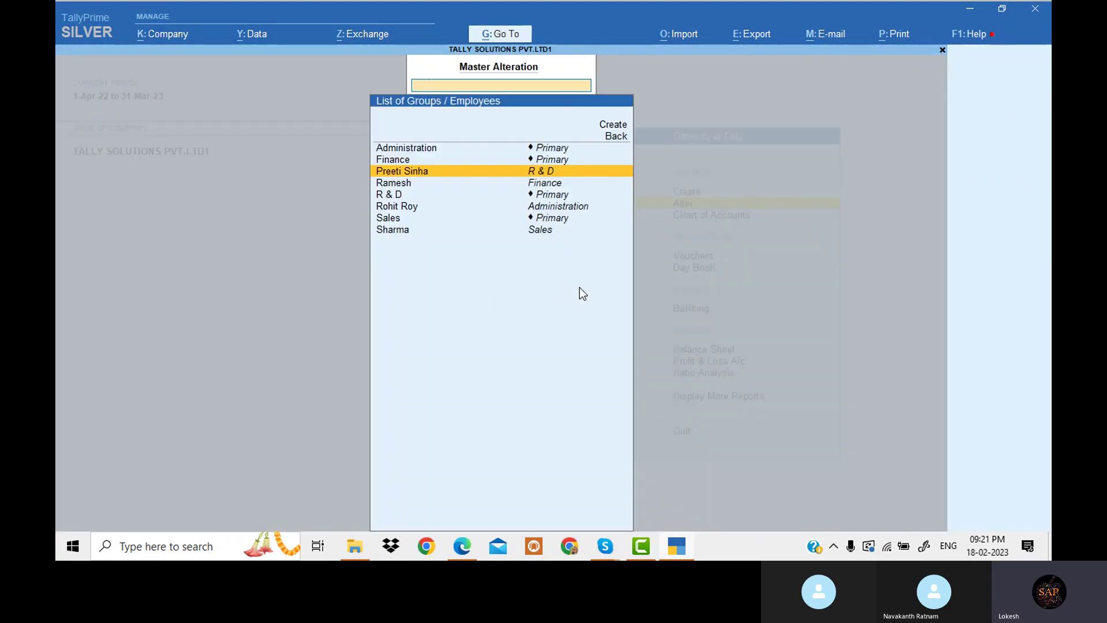
Review the PDF's employee pay table for the remaining pay heads and rates, then return to TallyPrime
key("alt+Tab")
scroll(579, 287, "down", 6)
scroll(667, 266, "up", 3)
scroll(666, 265, "up", 5)
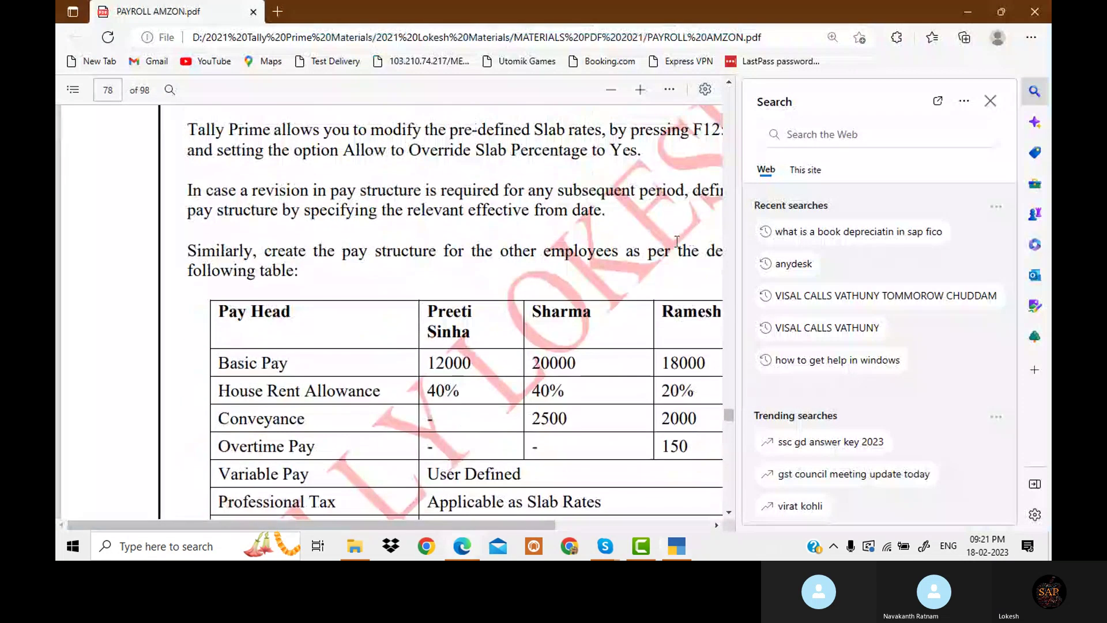
key("alt+Tab")
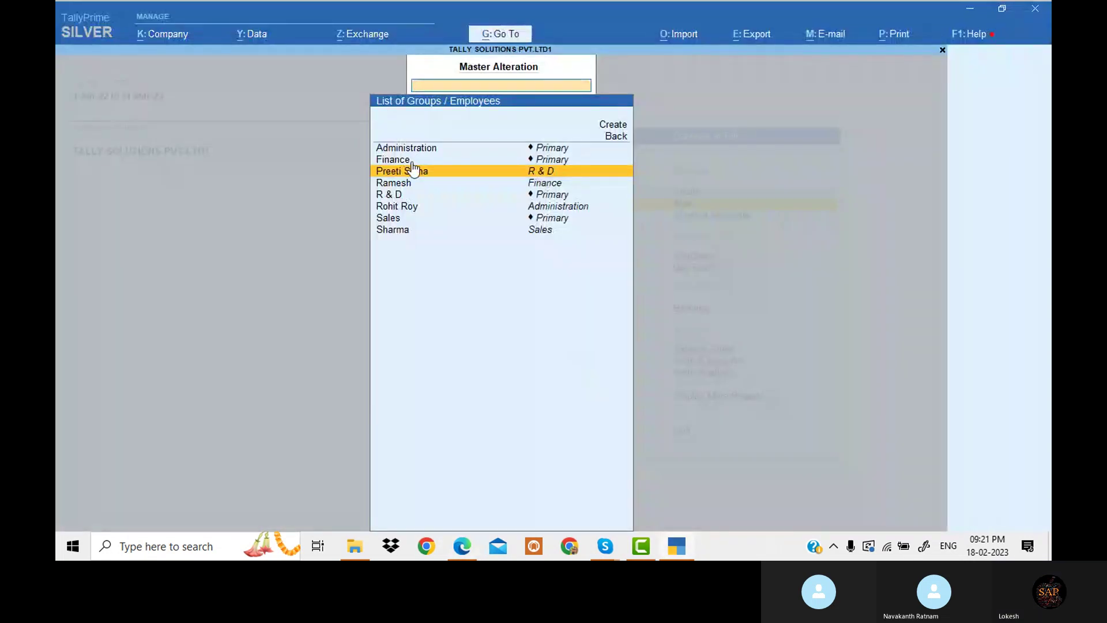
Open the salary details of the employee under Sales, effective 1-Apr-22, and load the pay heads with Copy From Parent Value
key("Down")
key("Down")
key("Down")
key("Down")
key("Down")
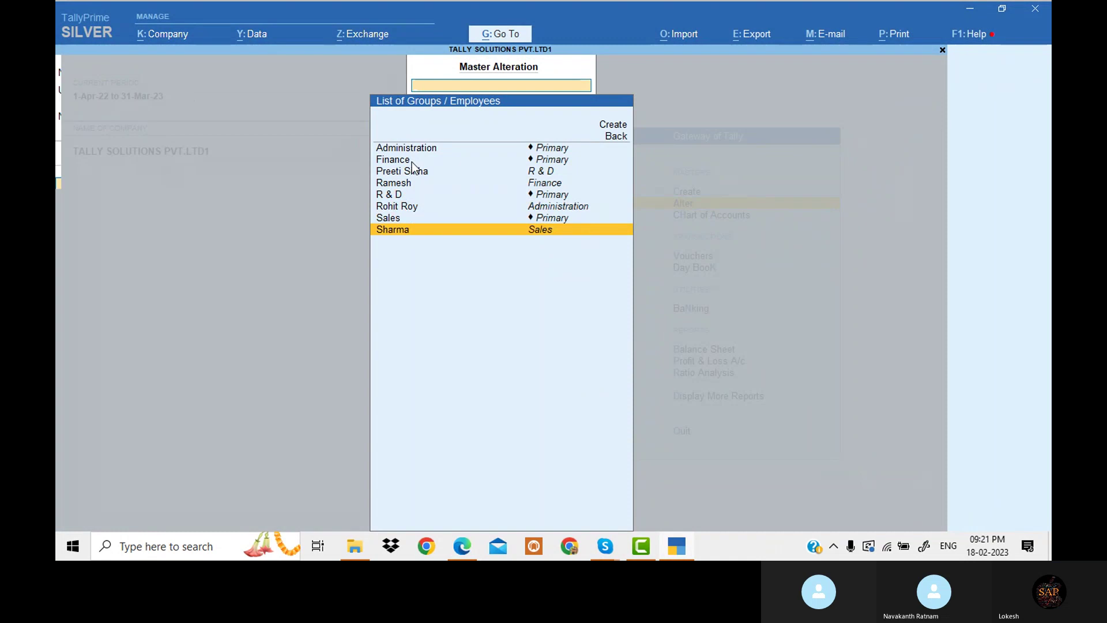
key("Return")
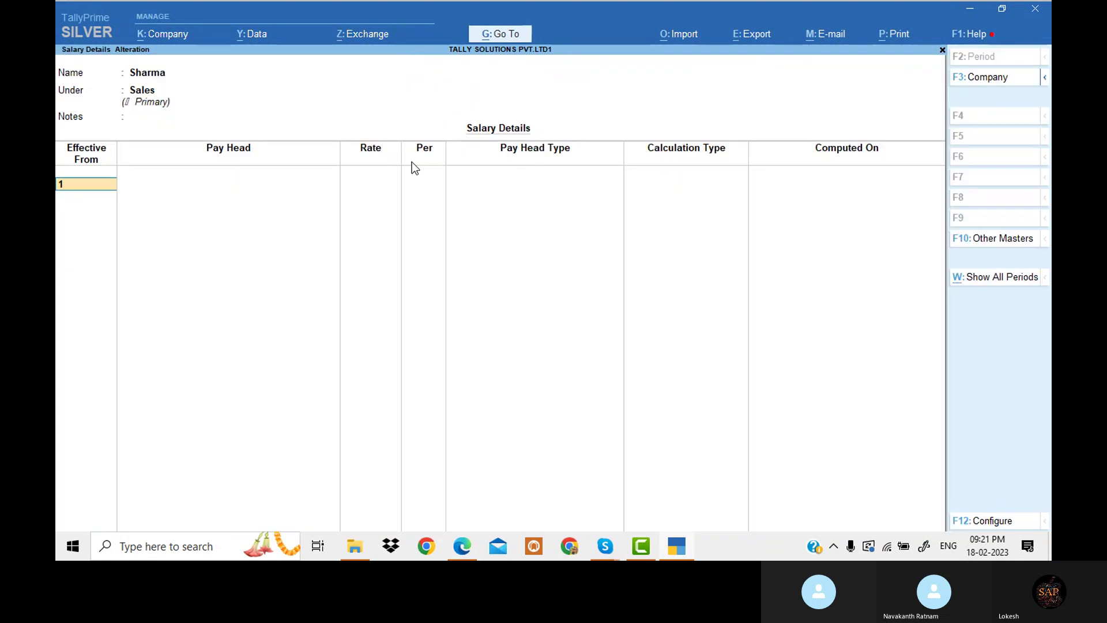
type("1-4")
key("Return")
key("Return")
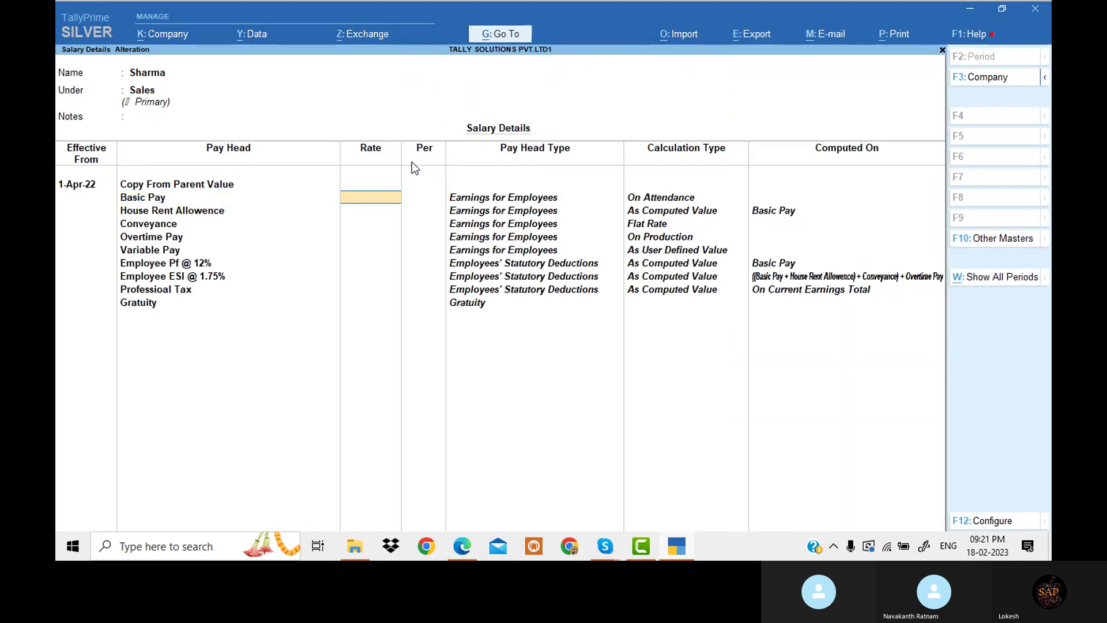
Set the Sales employee's Basic Pay rate to 20,000 per month, checking the amount against the PDF table
key("alt+Tab")
key("alt+Tab")
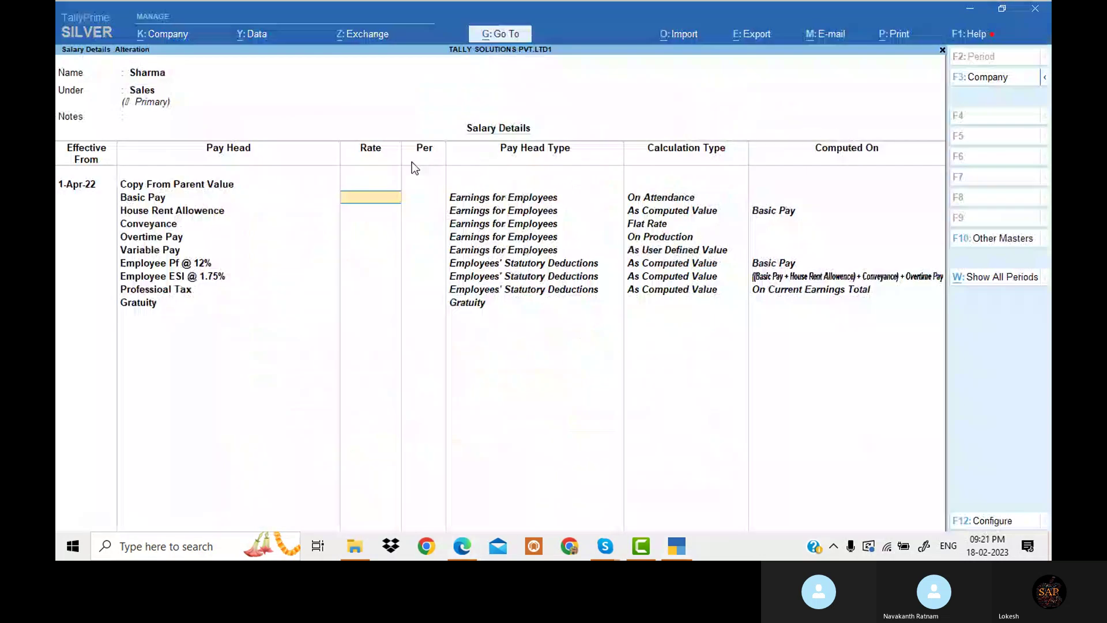
type("20,000")
key("Return")
key("Return")
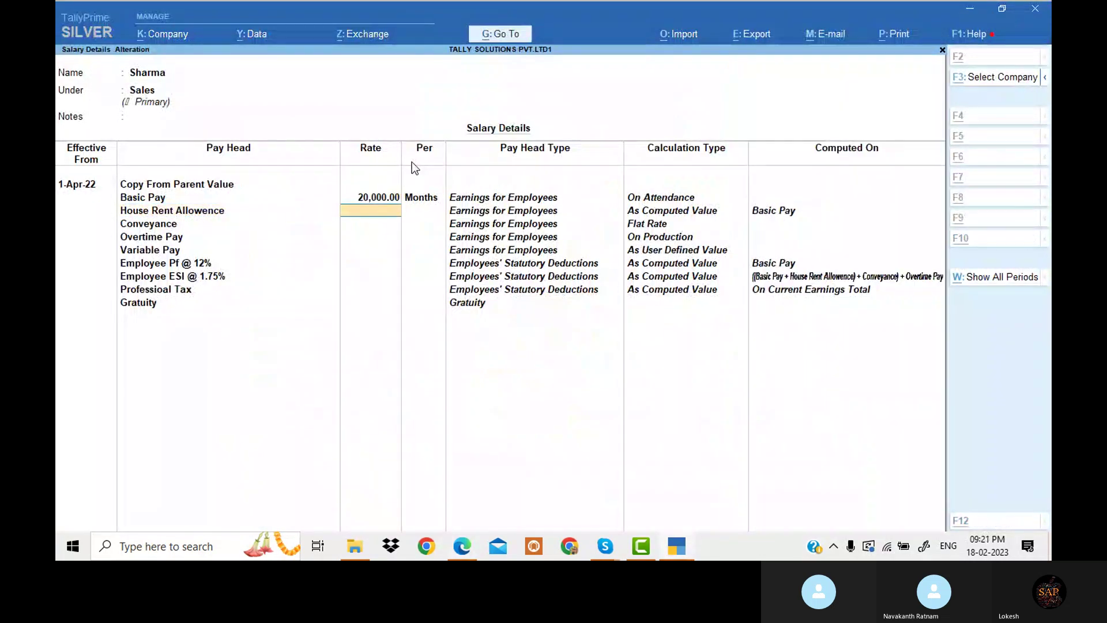
Set the Sales employee's House Rent Allowence rate to 40%
key("alt+Tab")
key("alt+Tab")
type("7")
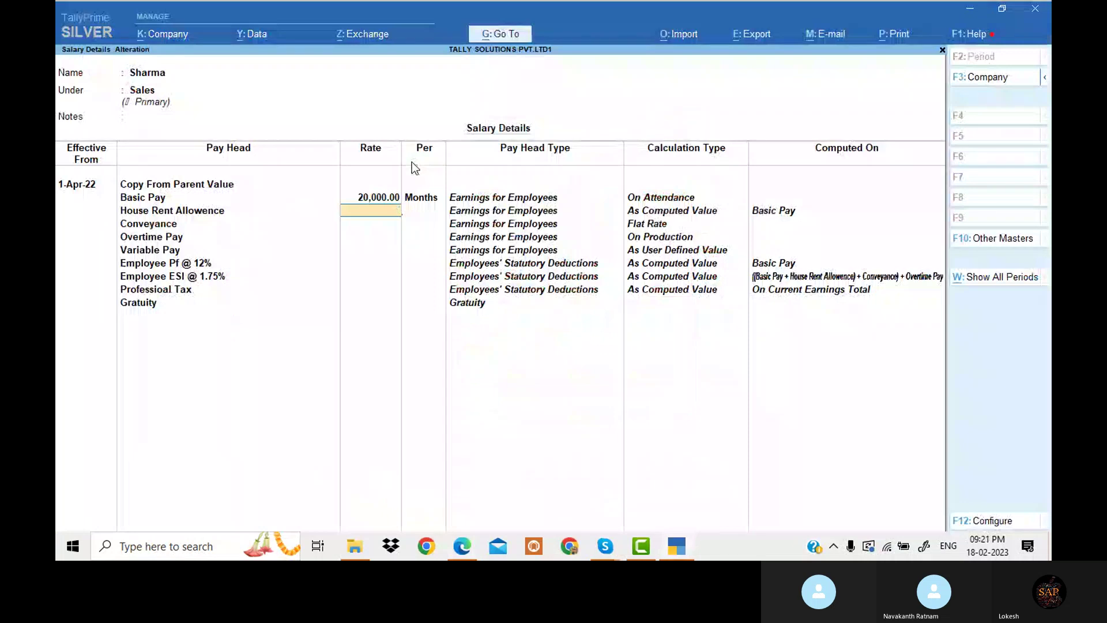
type("41")
key("Return")
key("Return")
key("BackSpace")
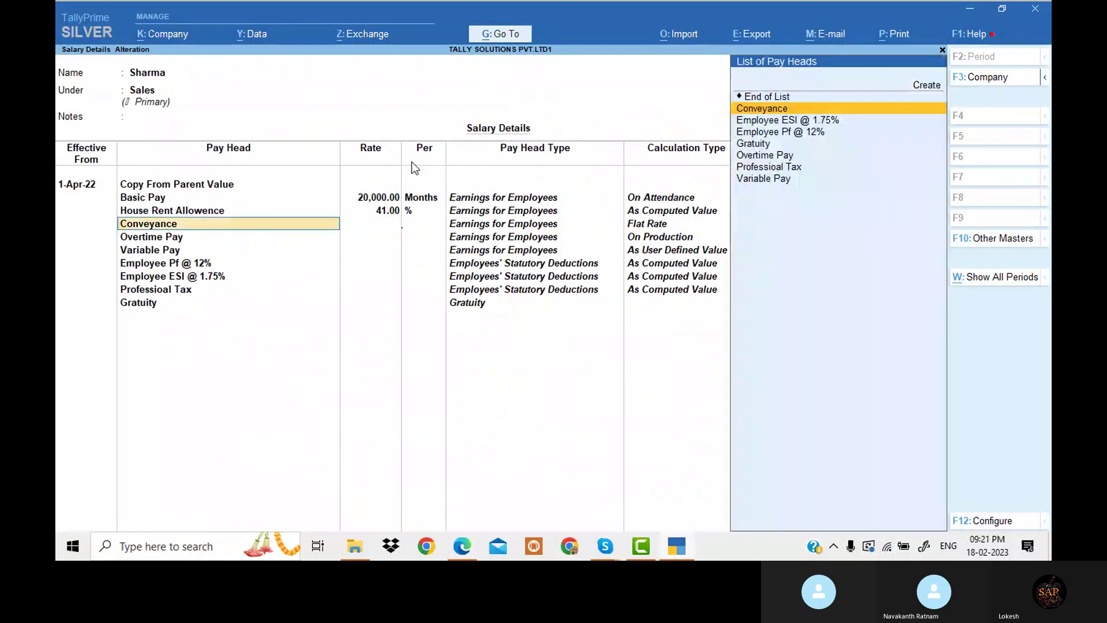
key("BackSpace")
type("40")
key("Return")
key("Return")
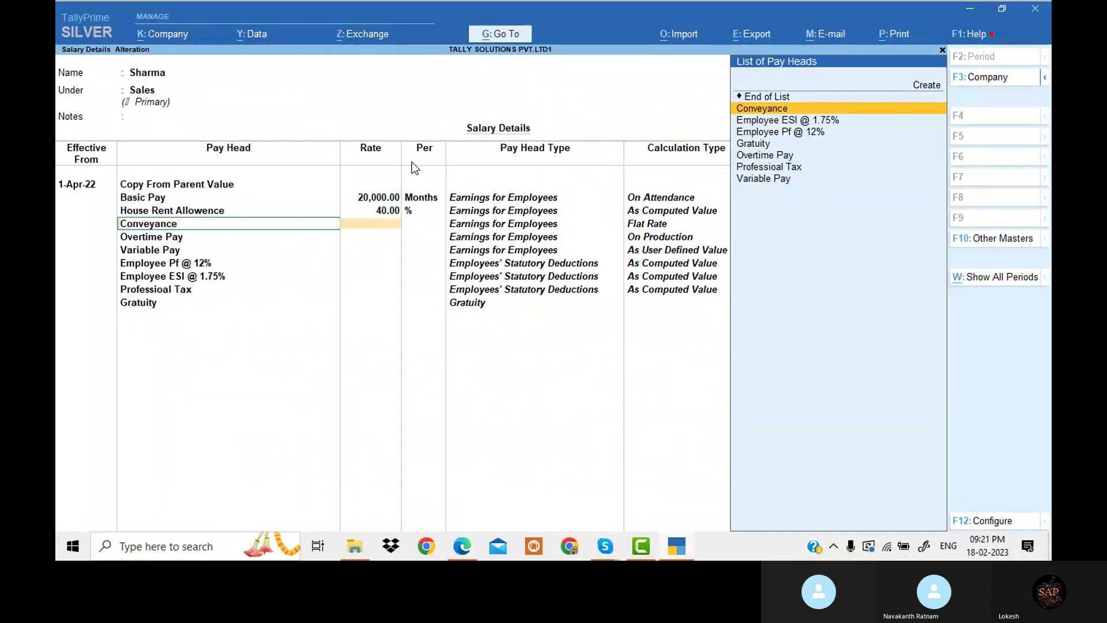
Set the Sales employee's Conveyance to 2,500, leave the remaining pay heads without rates and save the salary details
key("Return")
key("alt+Tab")
key("alt+Tab")
type("250")
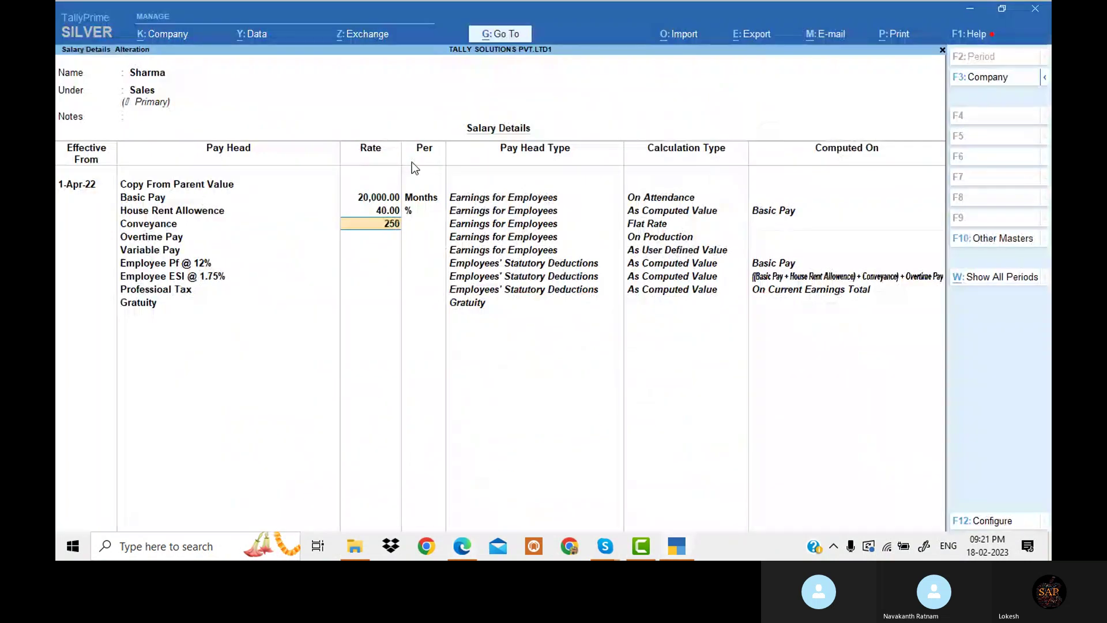
type("0")
key("Return")
key("Return")
key("Return")
key("ctrl+a")
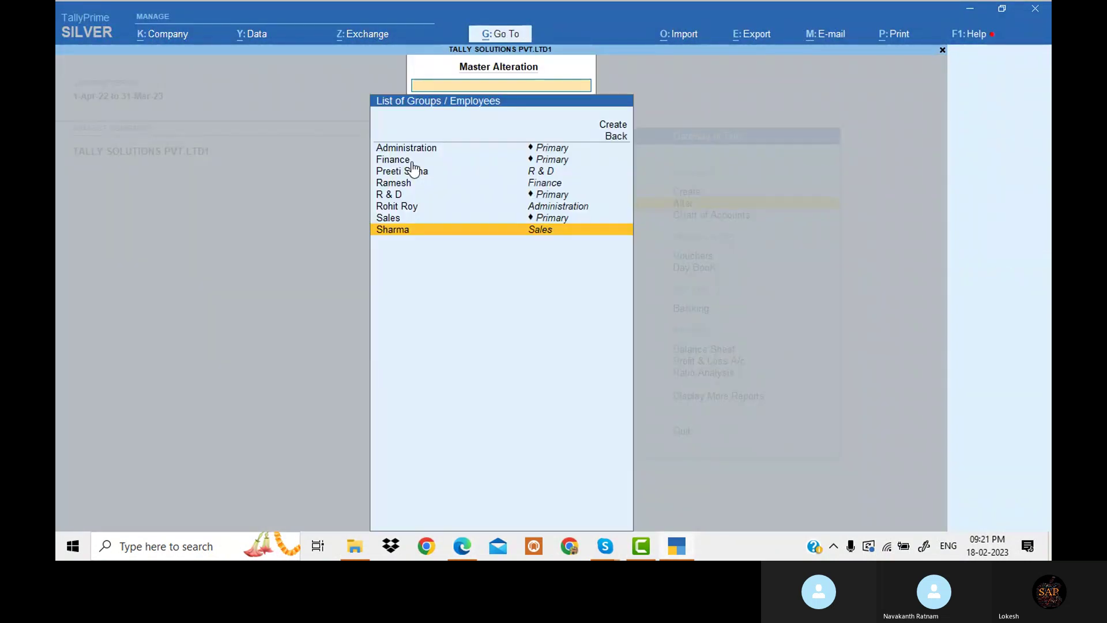
Check the full employee pay table in the PDF with the Search sidebar closed, then return to TallyPrime
key("alt+Tab")
scroll(716, 200, "down", 1)
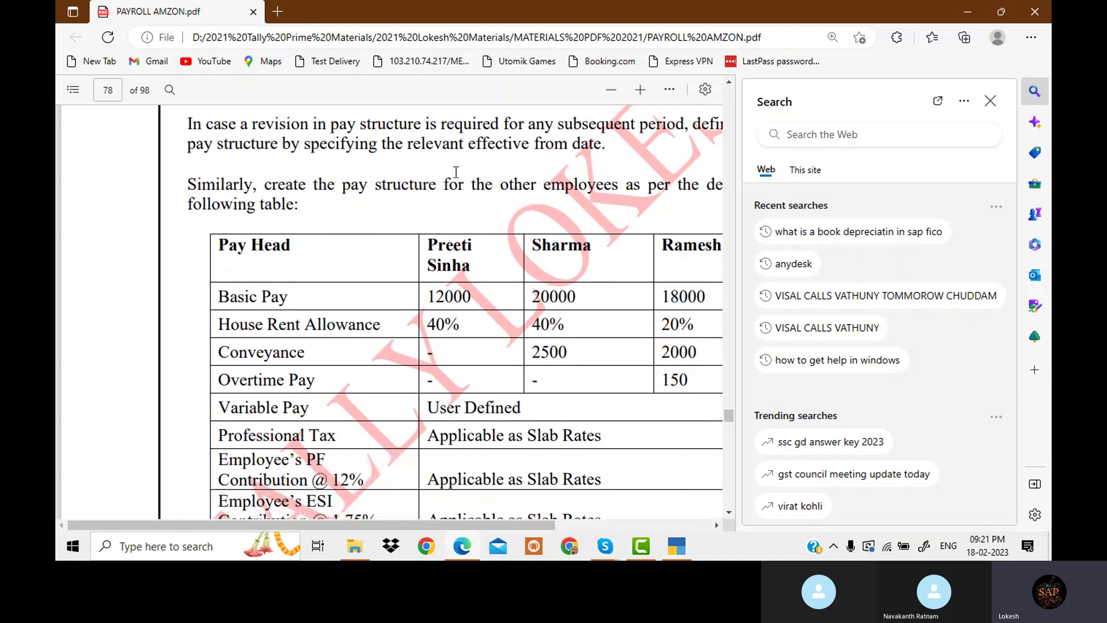
scroll(716, 201, "up", 3)
left_click(991, 101)
scroll(632, 347, "down", 2)
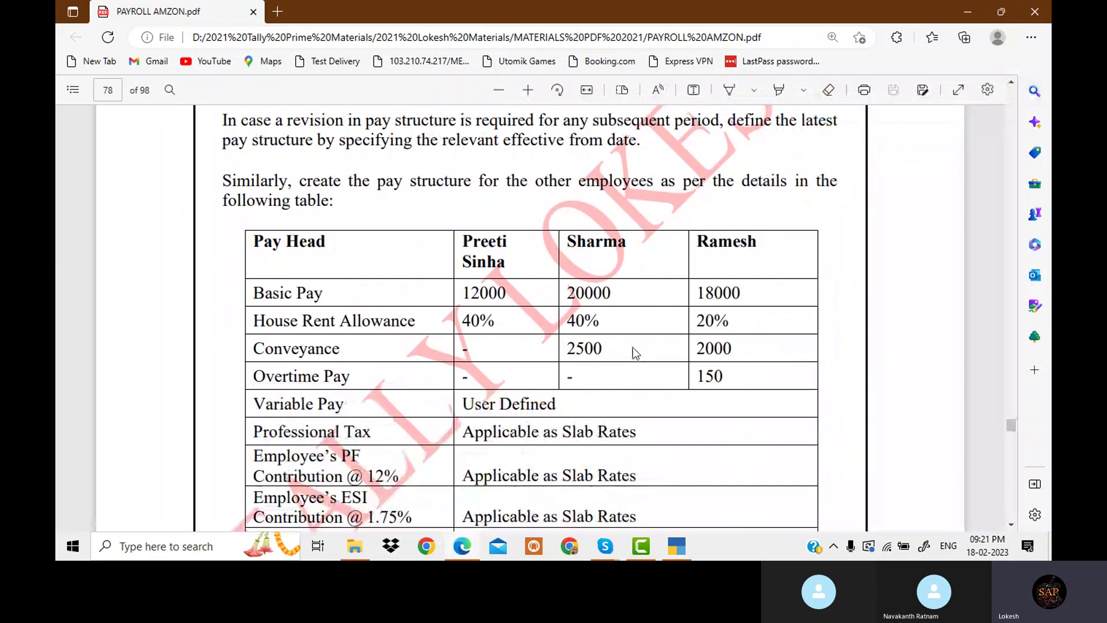
key("alt+Tab")
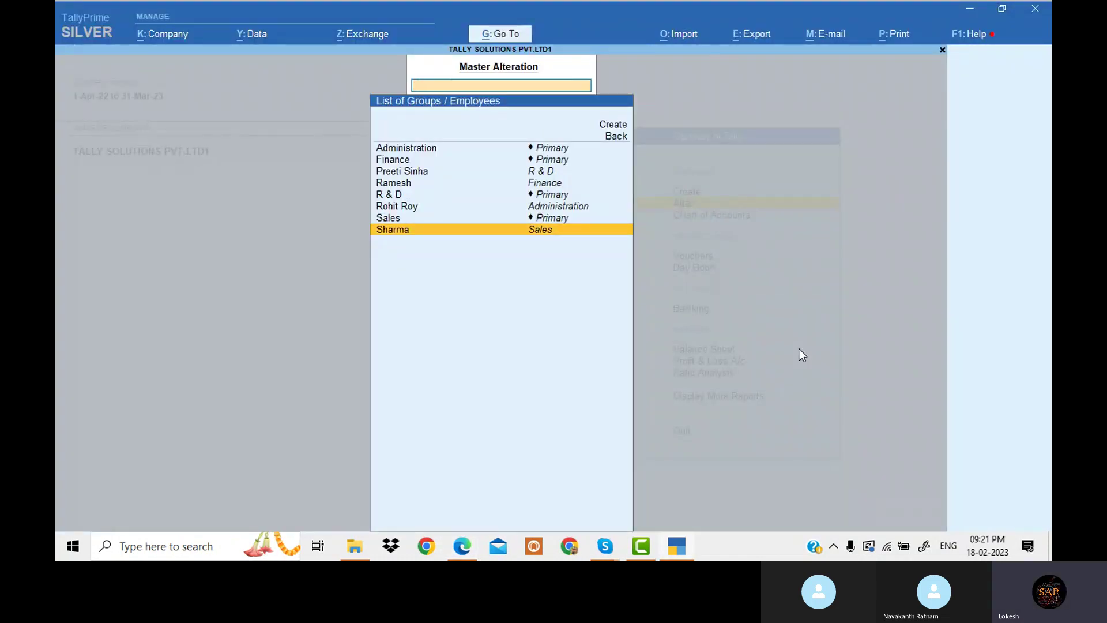
Open the salary details of the employee under Finance, effective 1-Apr-22, and load the pay heads with Copy from Employee Group
key("Up")
key("Up")
key("Up")
key("Up")
key("Return")
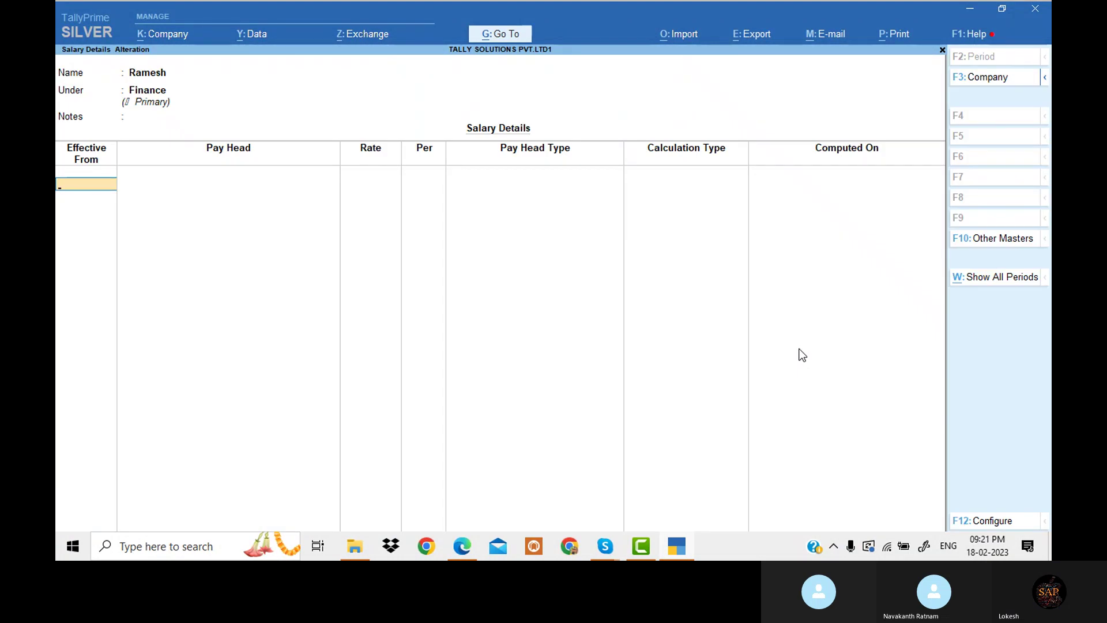
type("1-4")
key("Return")
key("Return")
key("Return")
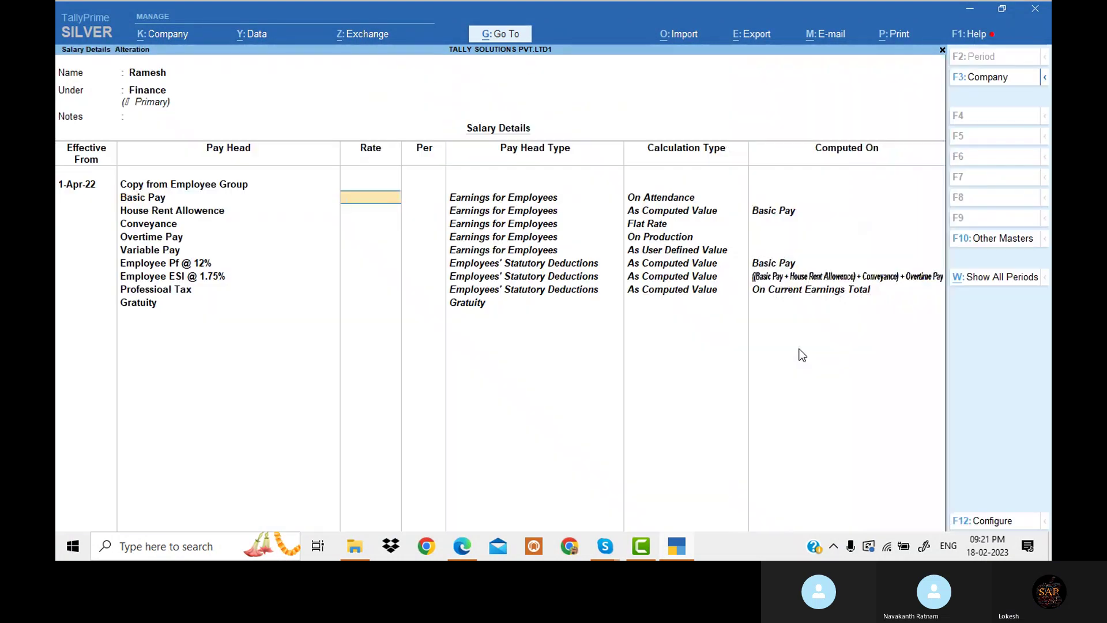
Set the Finance employee's Basic Pay rate to 18,000 per month
key("alt+Tab")
key("alt+Tab")
type("18000")
key("Return")
key("Return")
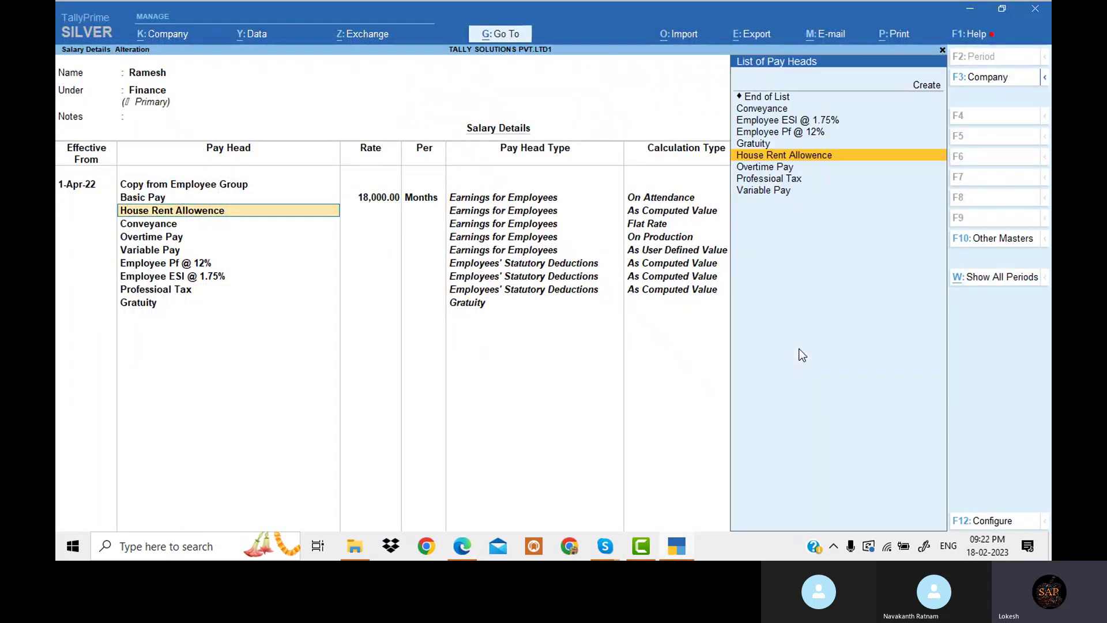
Set the Finance employee's House Rent Allowence rate to 20%, as given in the PDF table
key("Return")
key("alt+Tab")
key("alt+Tab")
type("20")
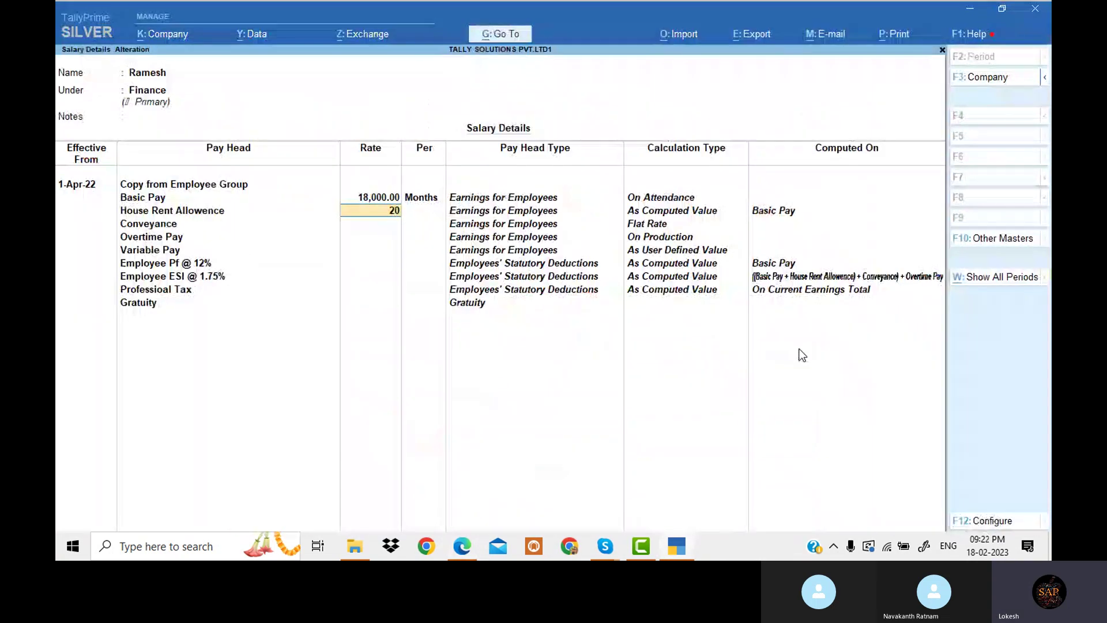
key("Return")
key("Return")
Set the Finance employee's Conveyance rate to 2,000 per month
key("alt+Tab")
key("alt+Tab")
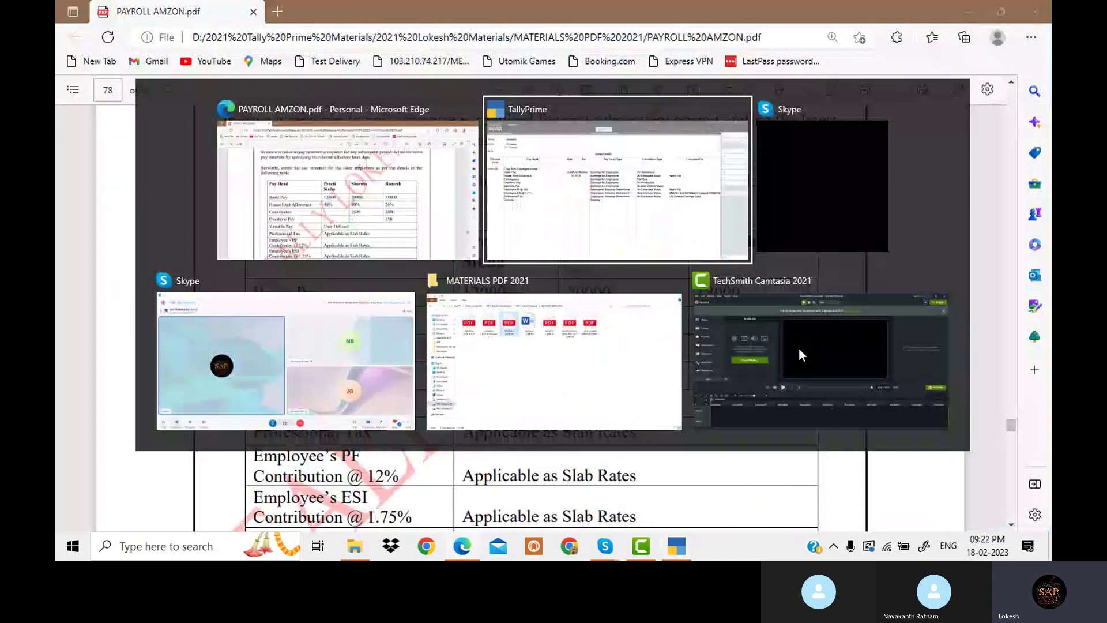
type("2000")
key("Return")
key("Return")
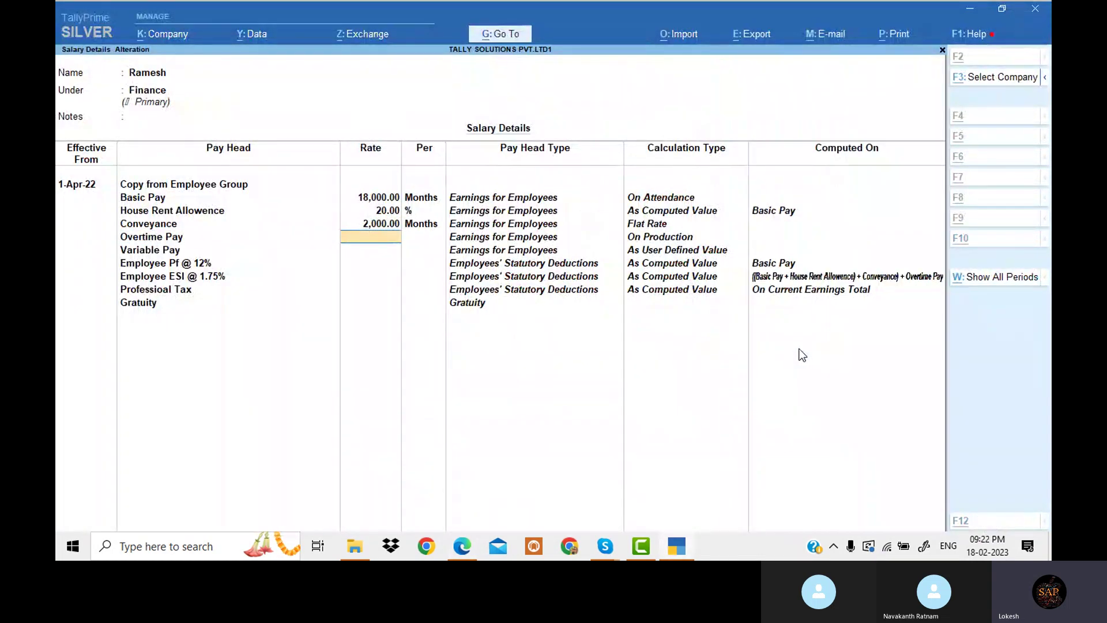
Set the Finance employee's Overtime Pay to 150 per hrs, leave the remaining pay heads without rates and save the salary details
key("alt+Tab")
key("alt+Tab")
type("1")
key("Return")
key("Return")
key("Return")
key("Return")
key("Return")
key("Return")
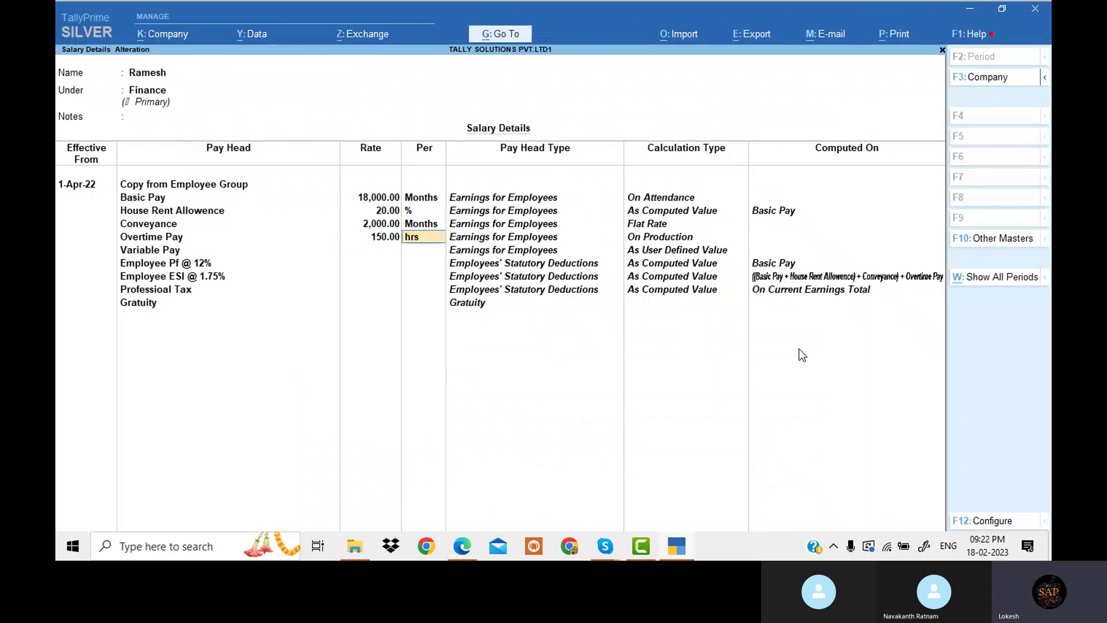
key("Return")
key("Return")
key("Return")
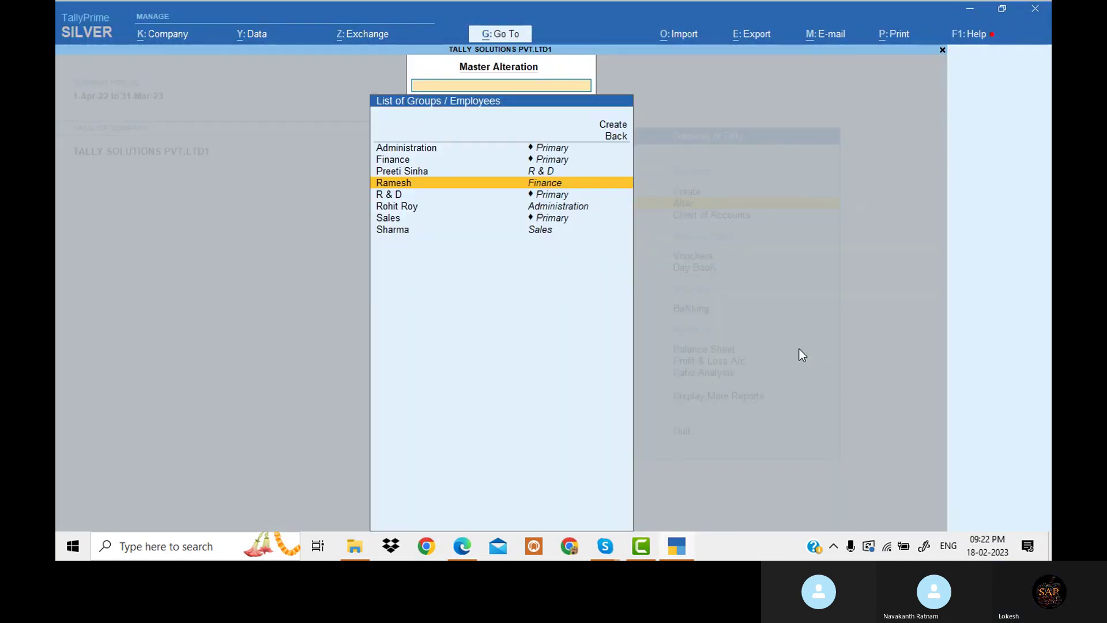
Switch to the PDF and read on through Processing Payroll to Example 1's attendance table and voucher instructions on page 84
left_click(463, 541)
scroll(653, 287, "down", 8)
scroll(652, 288, "down", 20)
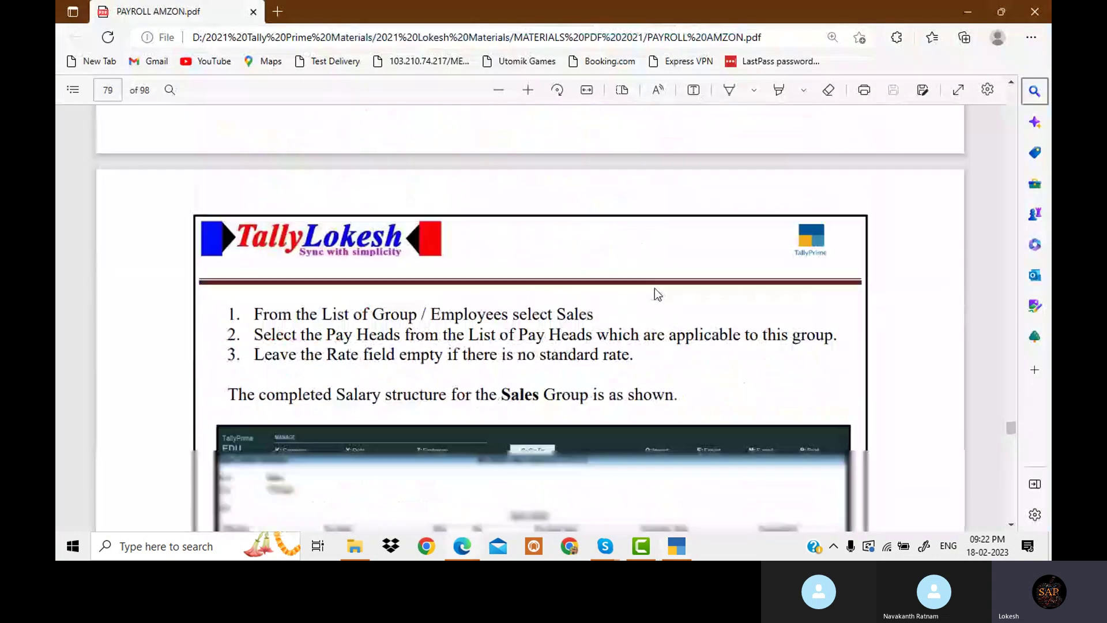
scroll(662, 293, "down", 15)
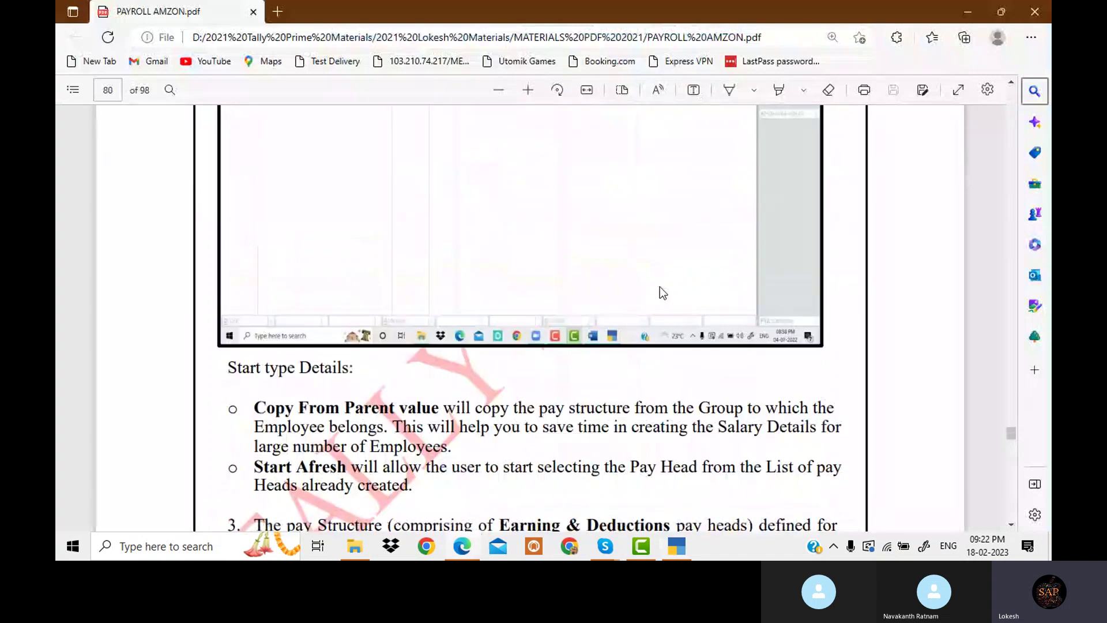
scroll(671, 288, "down", 15)
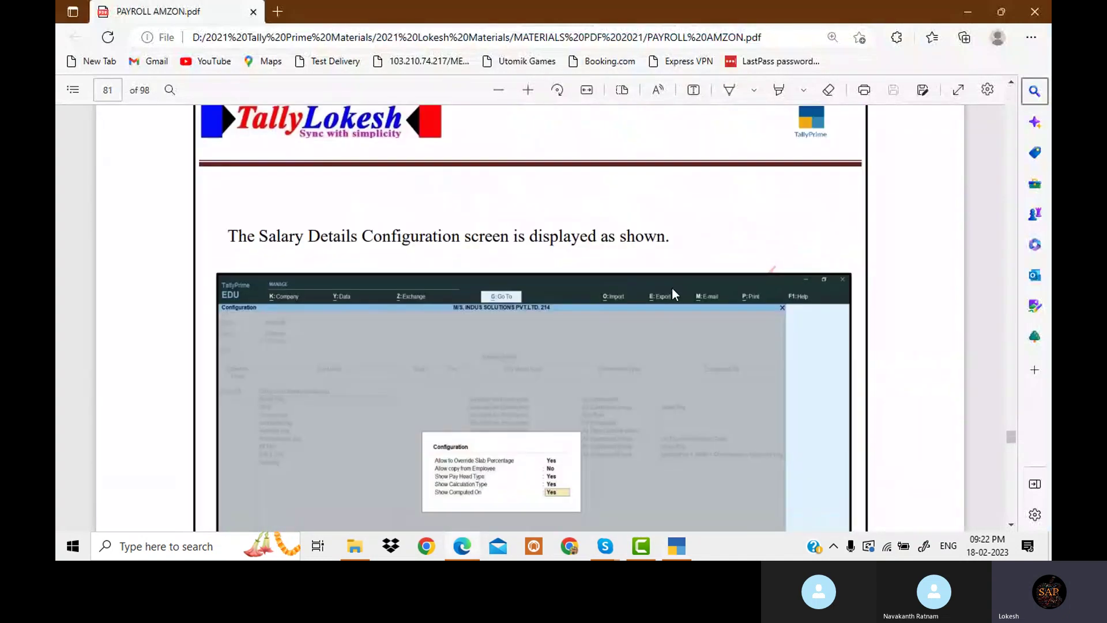
scroll(675, 294, "down", 15)
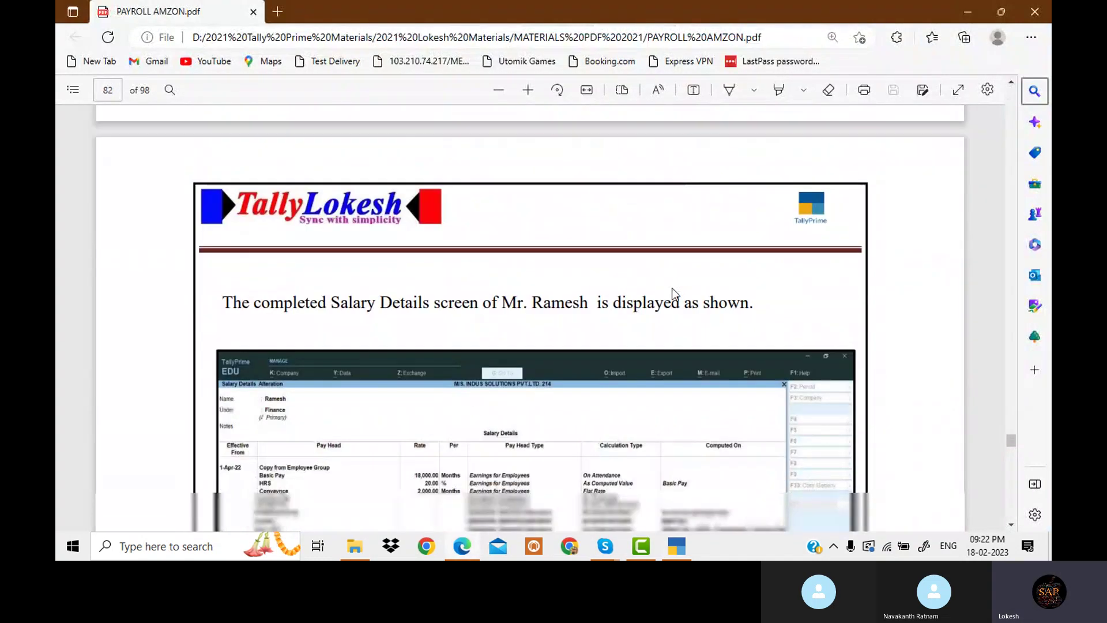
scroll(676, 294, "down", 15)
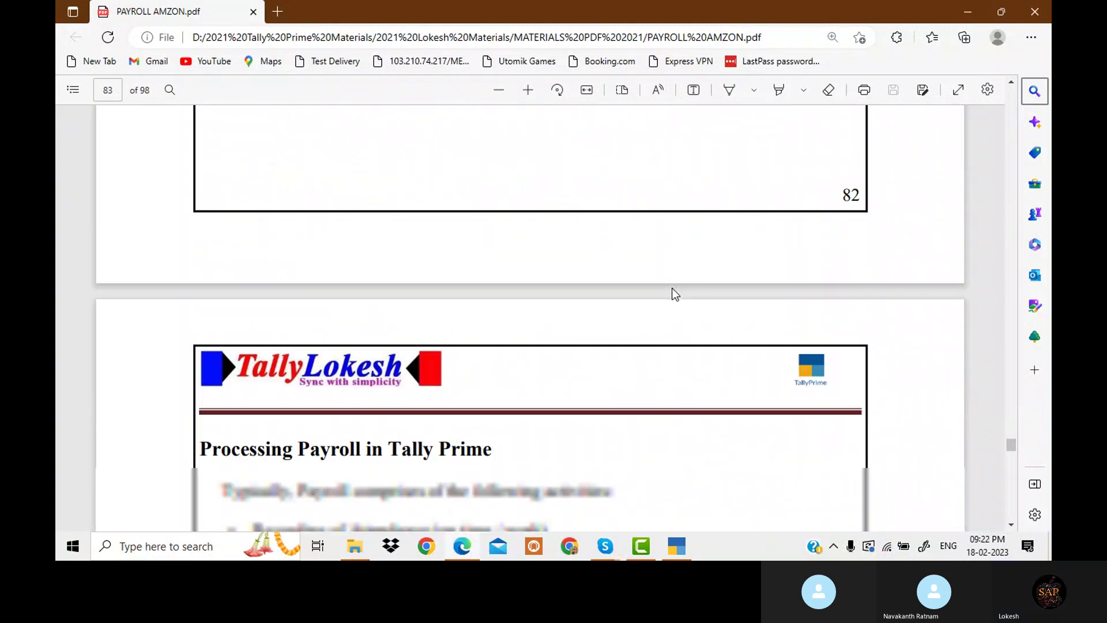
scroll(675, 294, "down", 5)
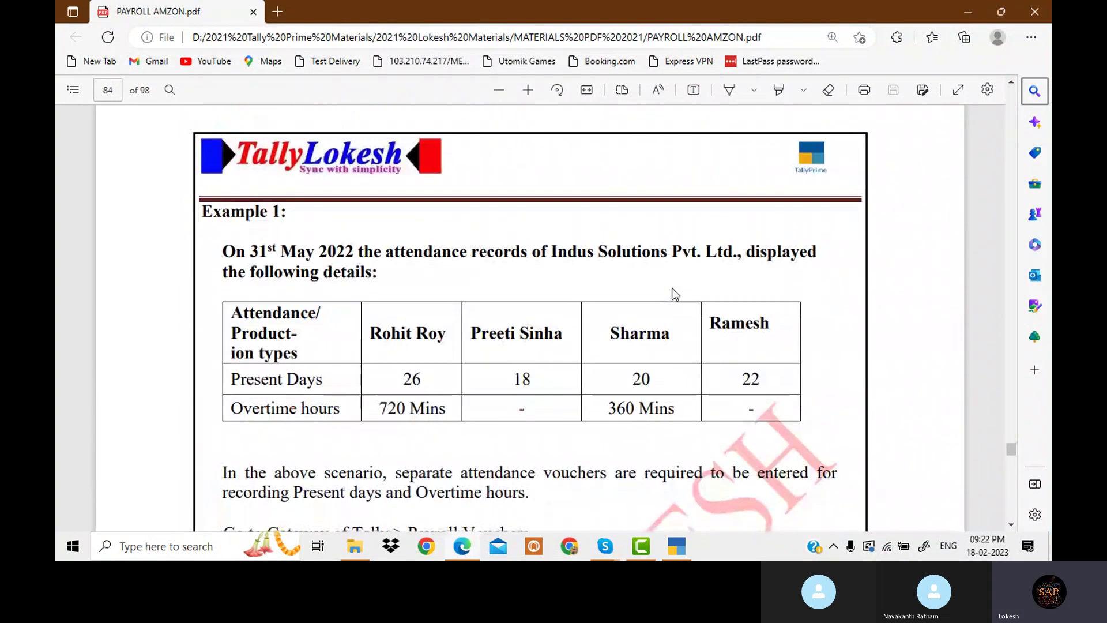
scroll(673, 292, "down", 1)
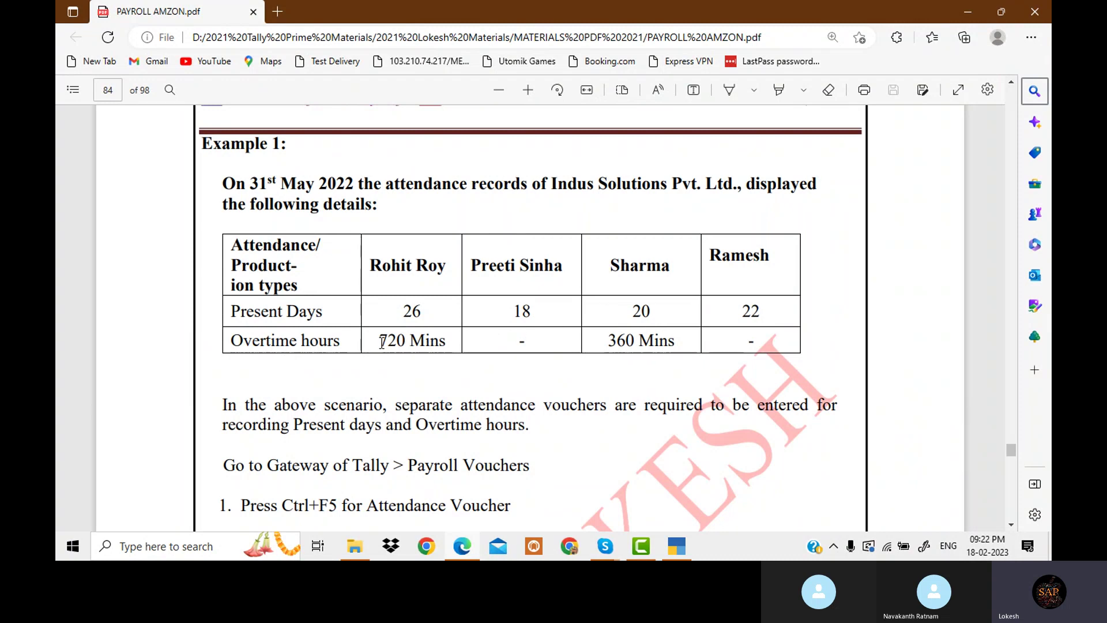
scroll(474, 339, "down", 1)
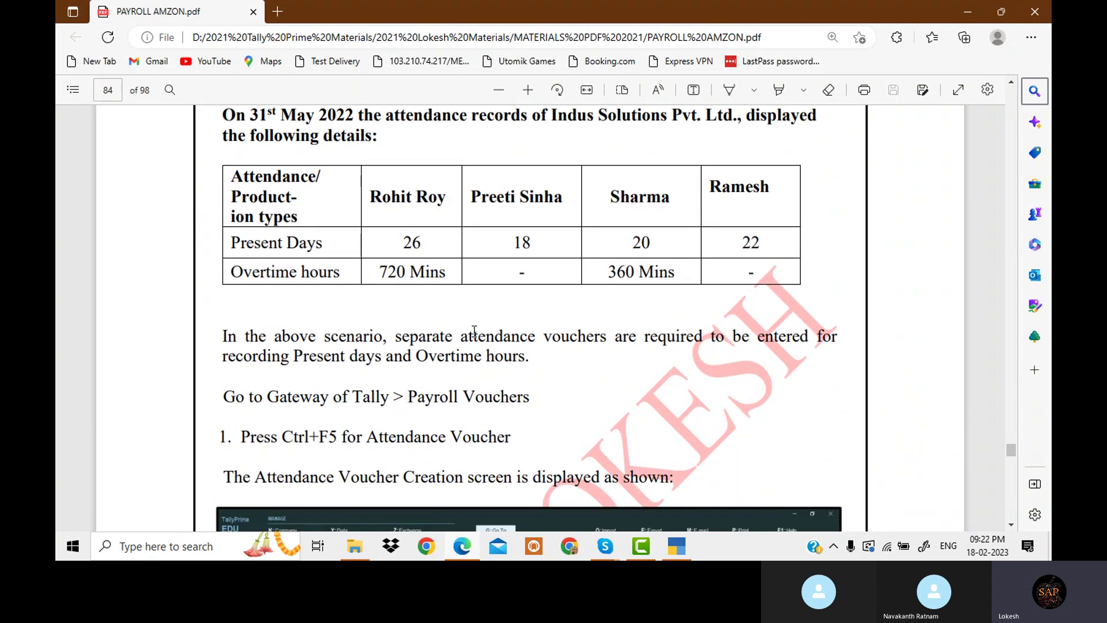
Switch to TallyPrime, leave the employee list and start a new Journal voucher
left_click(677, 546)
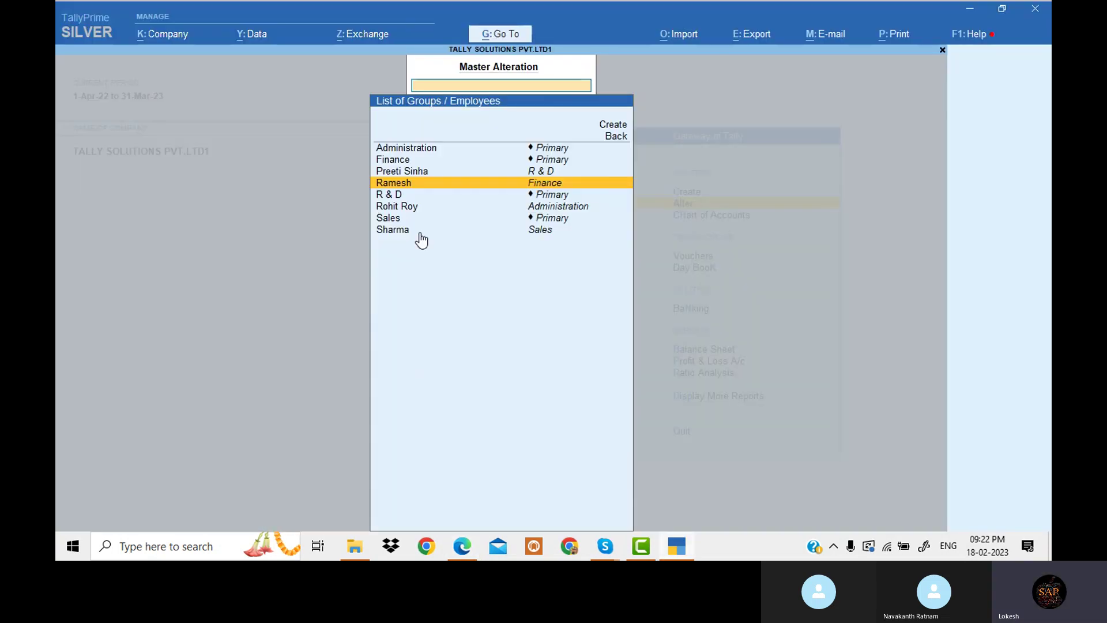
key("Escape")
key("Escape")
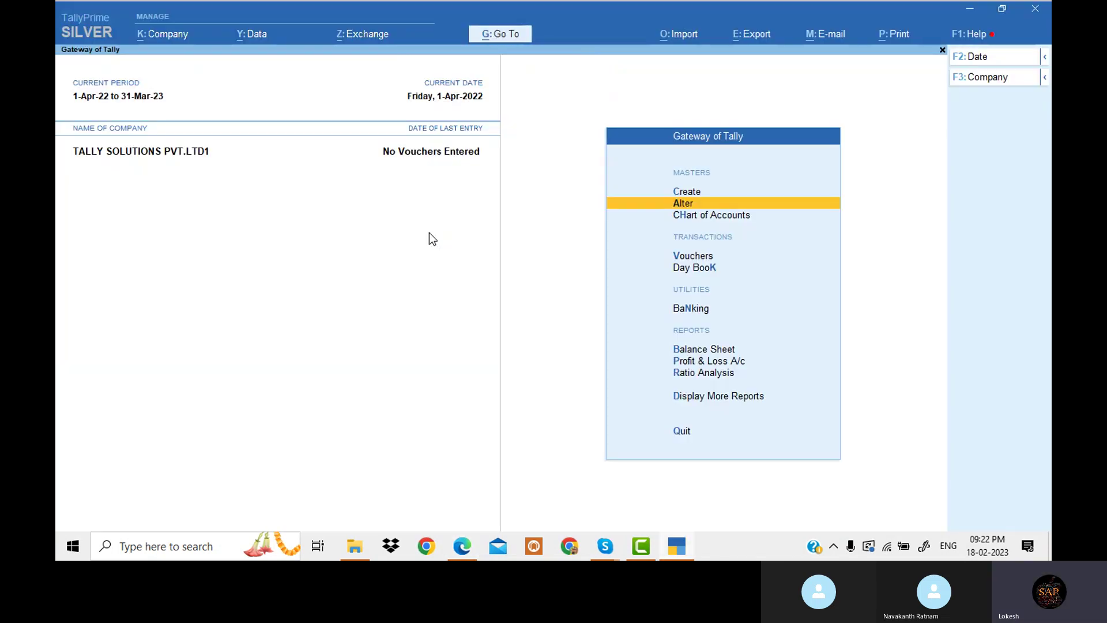
key("Down")
key("Down")
key("Down")
key("Up")
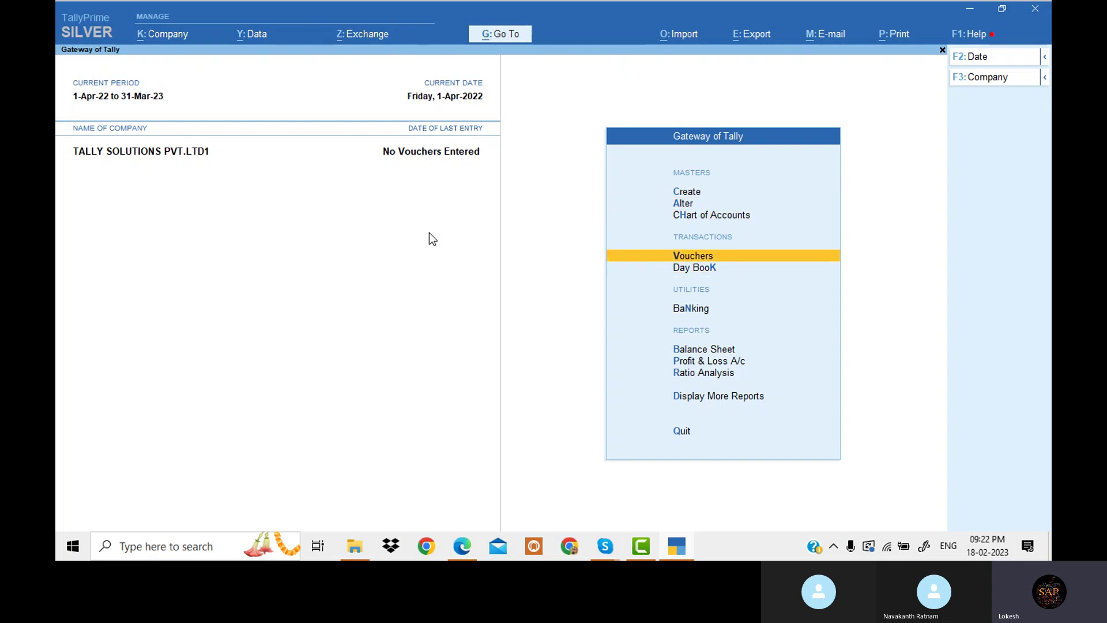
key("Return")
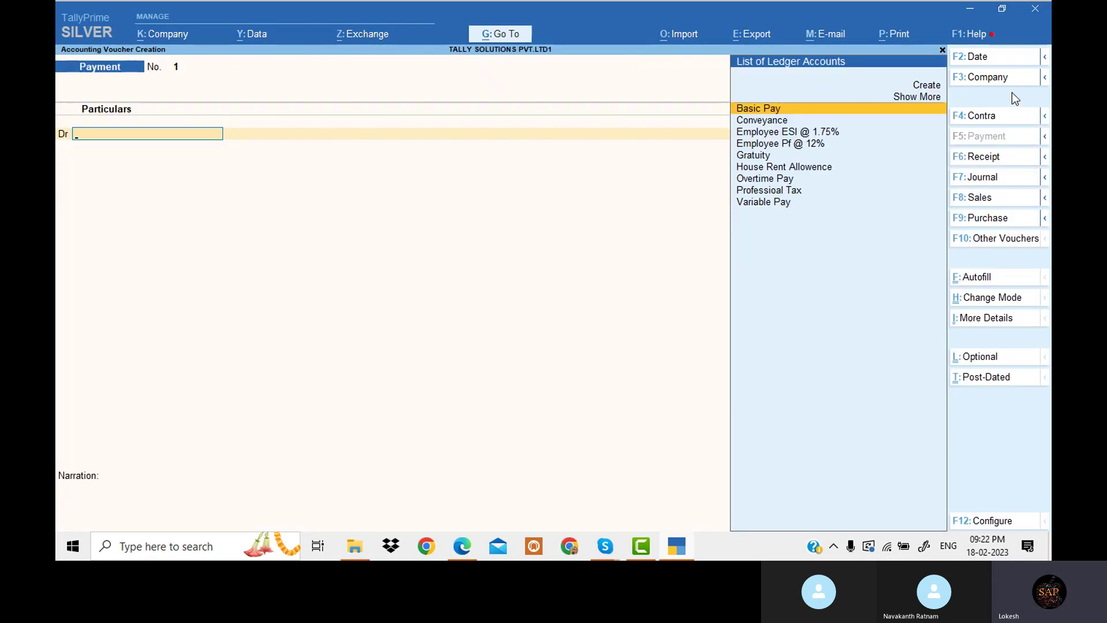
left_click(1015, 177)
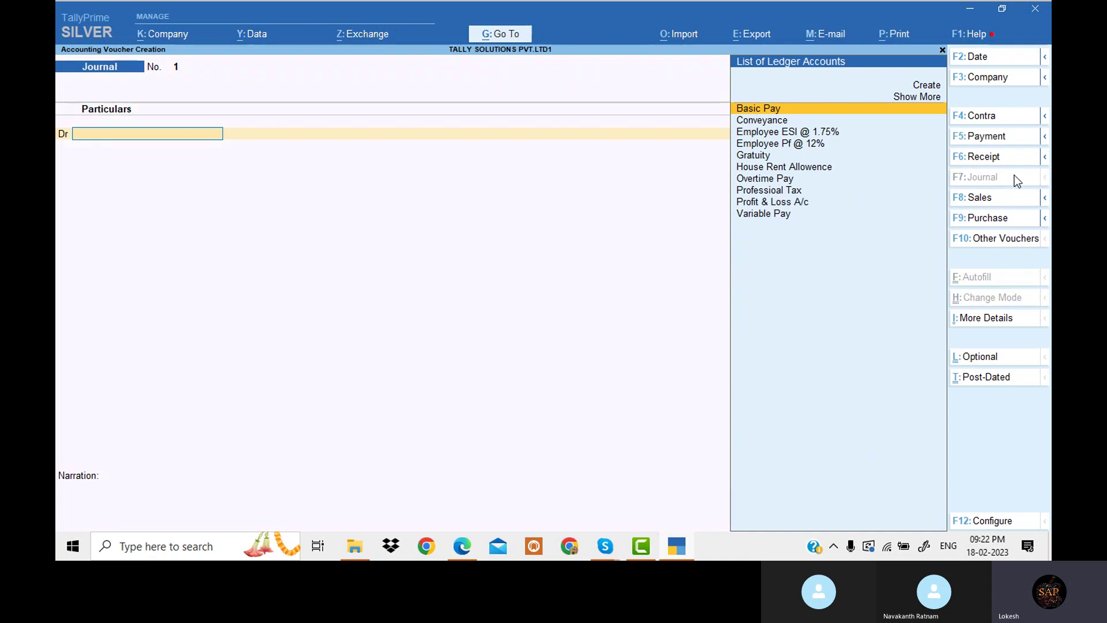
Set the voucher date to 31-3
left_click(984, 58)
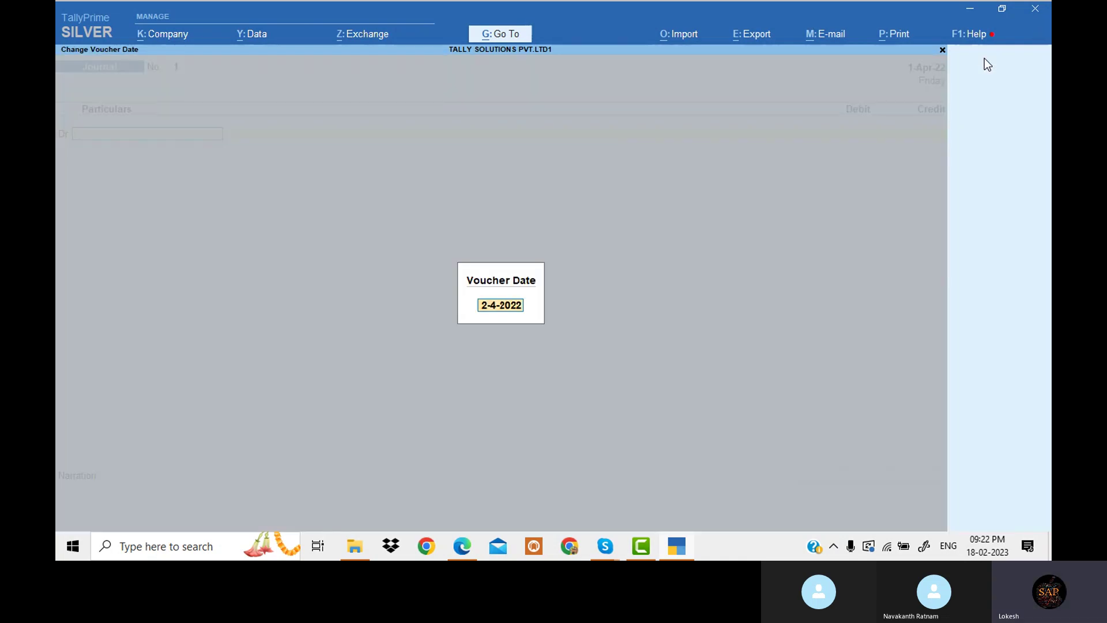
type("31-3")
key("Return")
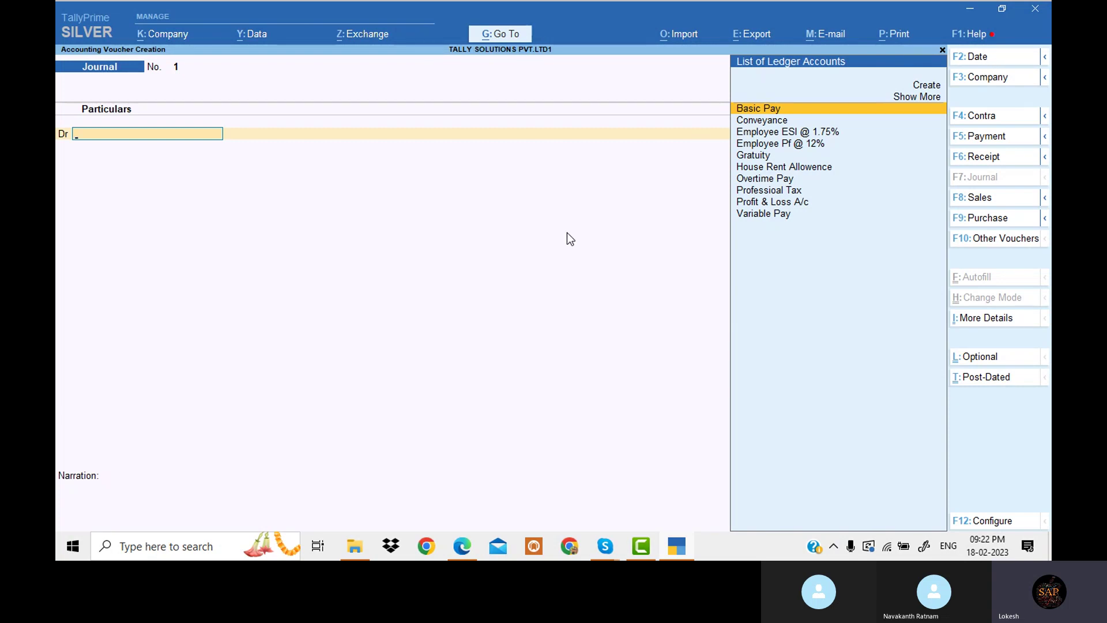
Switch to the PDF and examine the Attendance Voucher Creation screen that follows the example
left_click(470, 544)
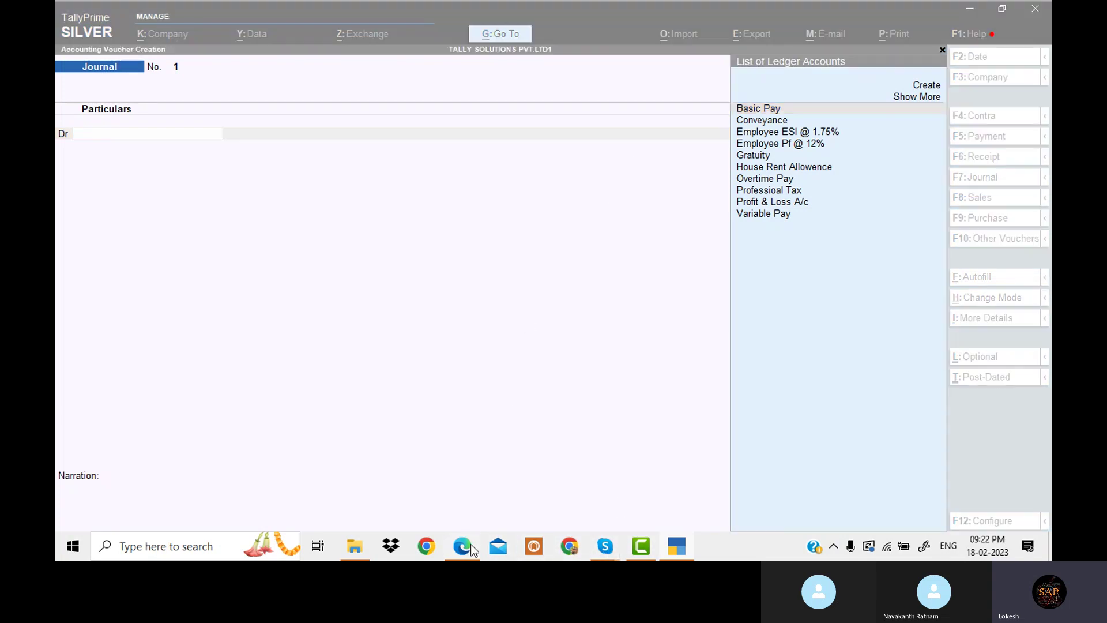
scroll(531, 315, "down", 3)
scroll(380, 259, "down", 2)
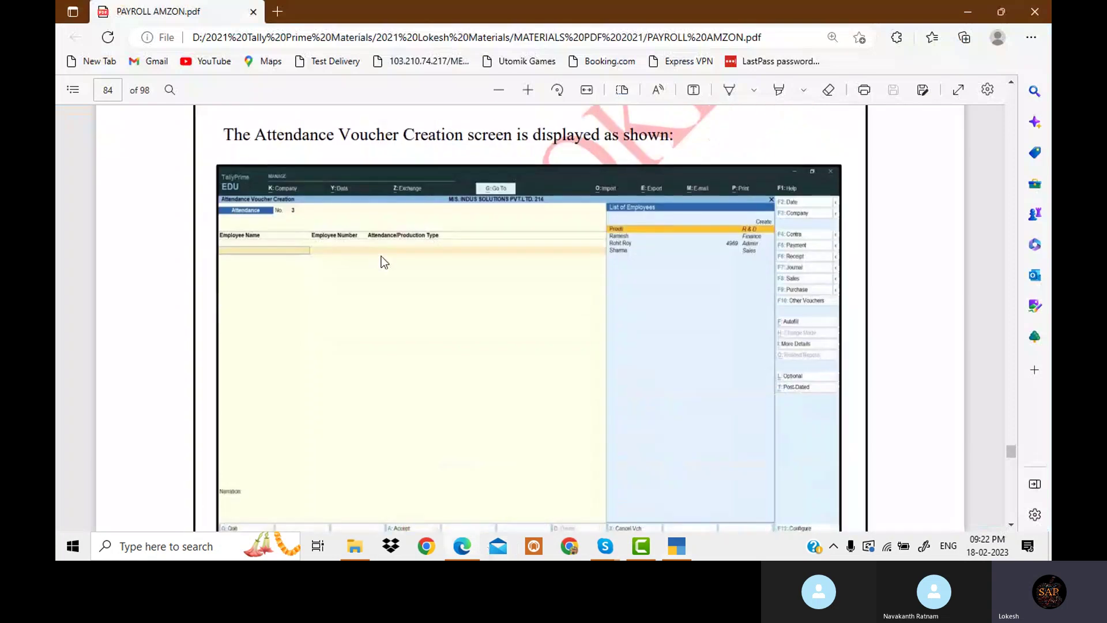
left_click(641, 546)
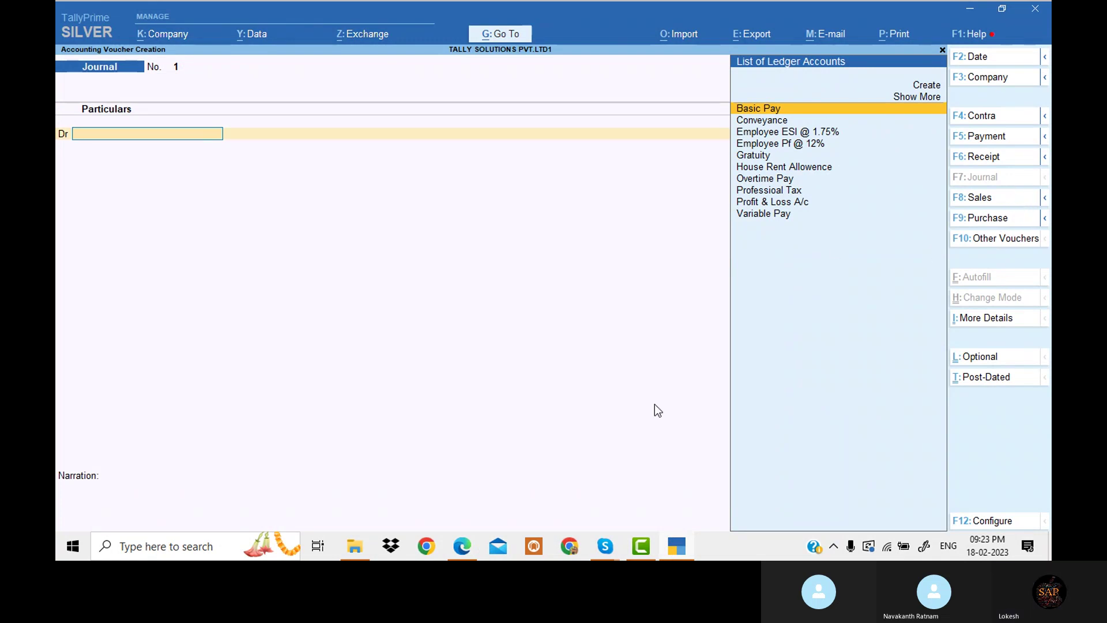
mouse_move(676, 546)
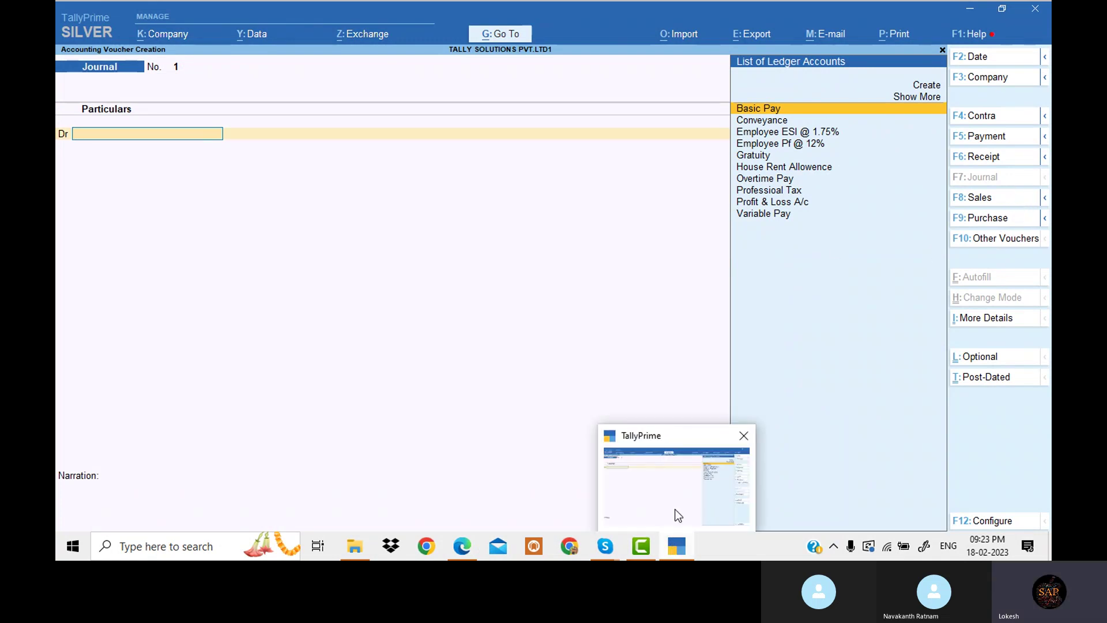
left_click(1009, 136)
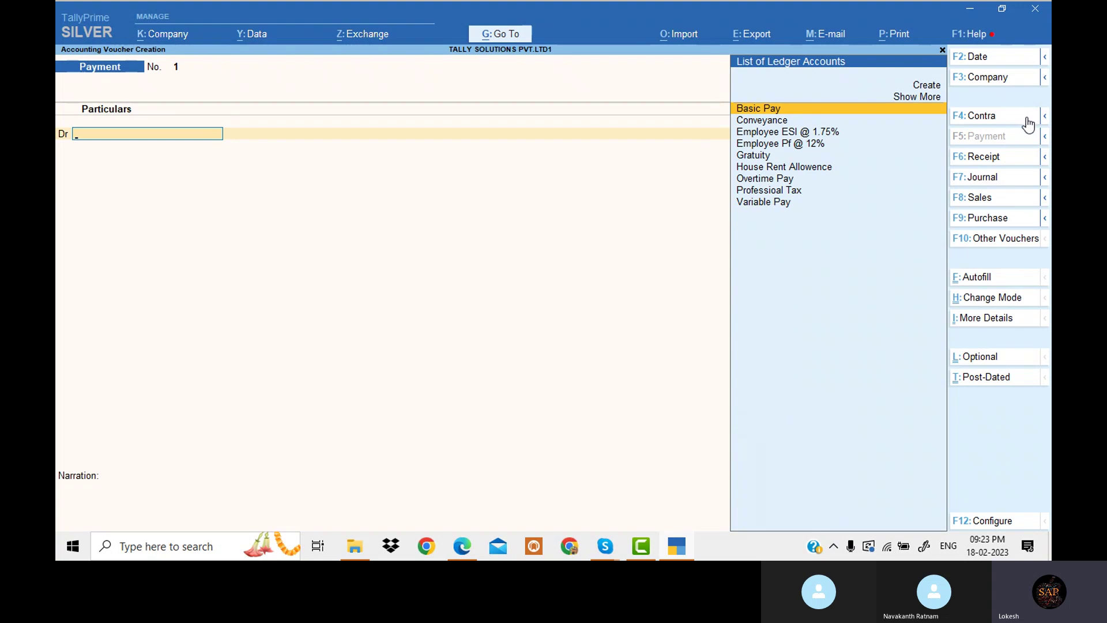
left_click(982, 282)
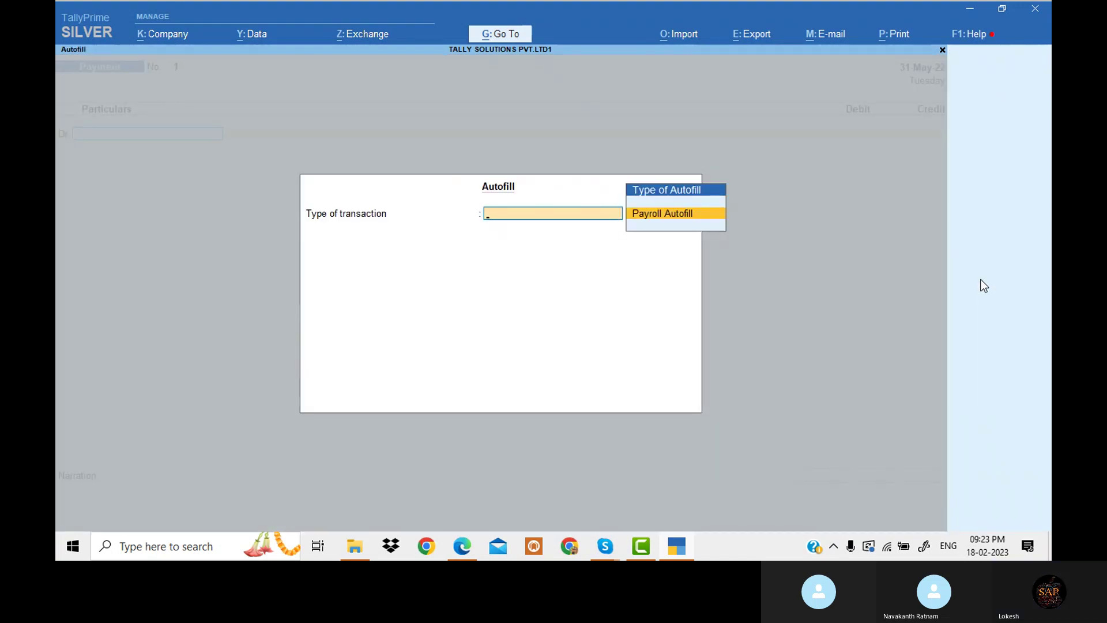
key("Return")
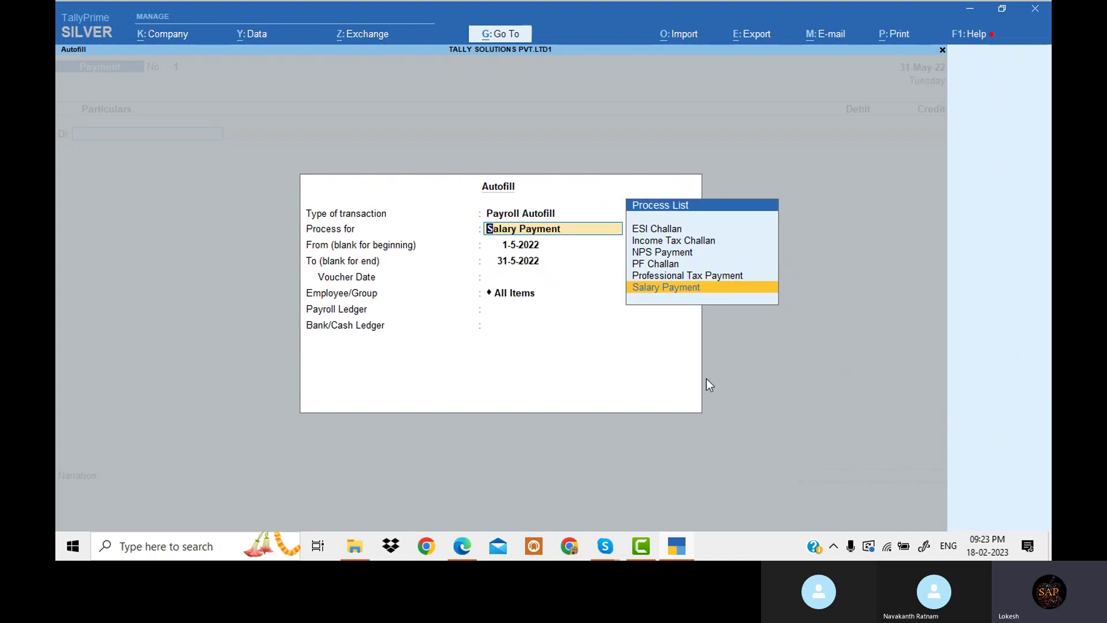
left_click(669, 543)
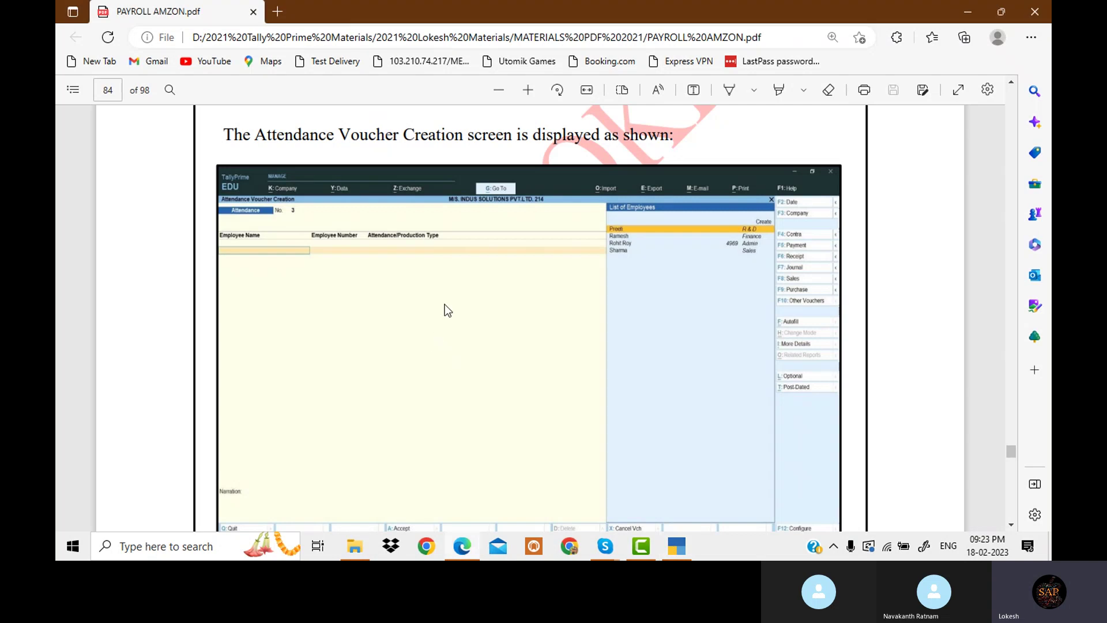
scroll(445, 305, "up", 3)
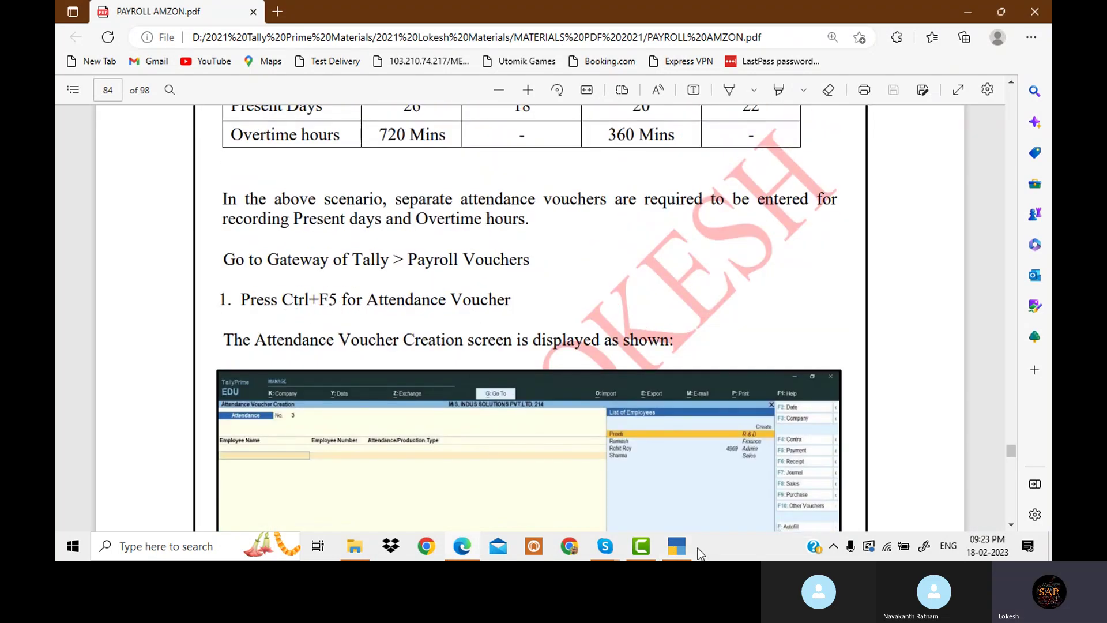
left_click(686, 548)
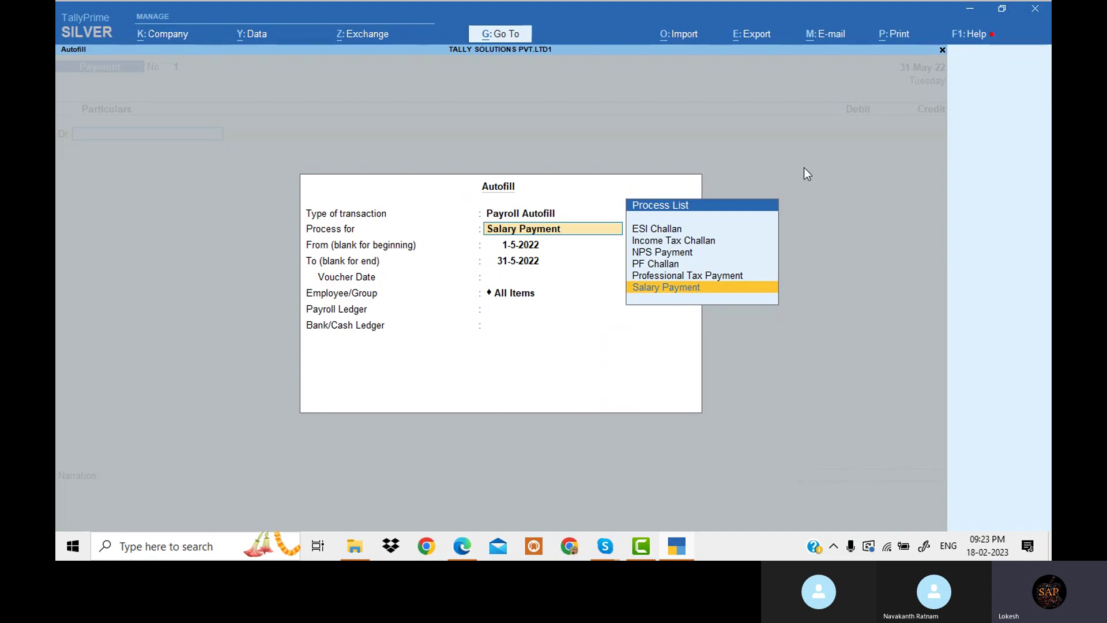
key("Escape")
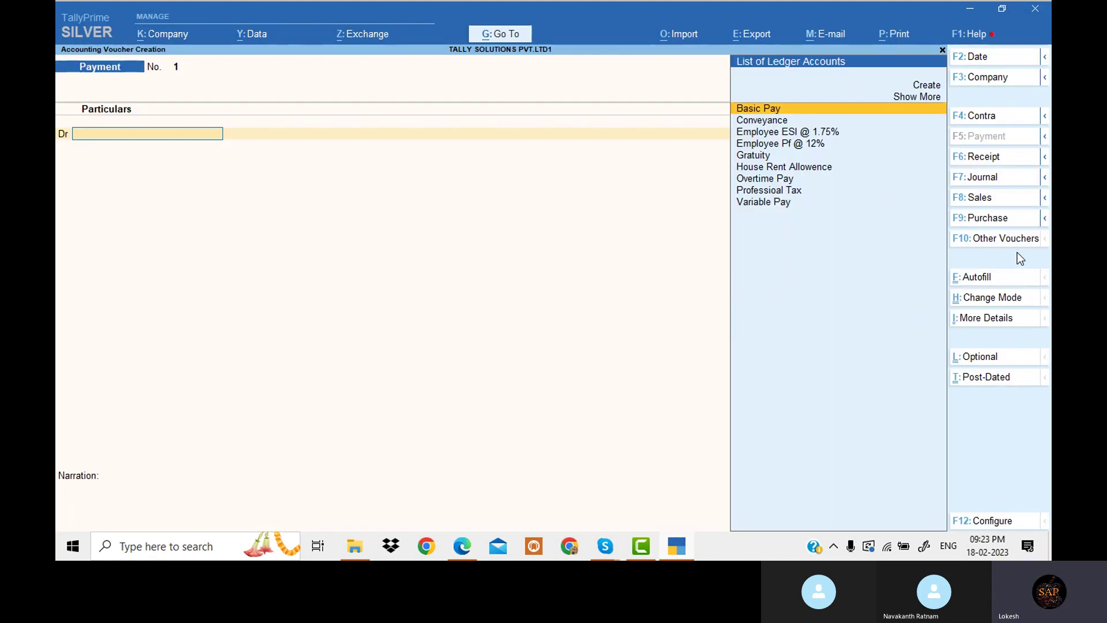
Change the voucher type to the payroll voucher Attendance and set its date to 31-5-2022
left_click(1013, 244)
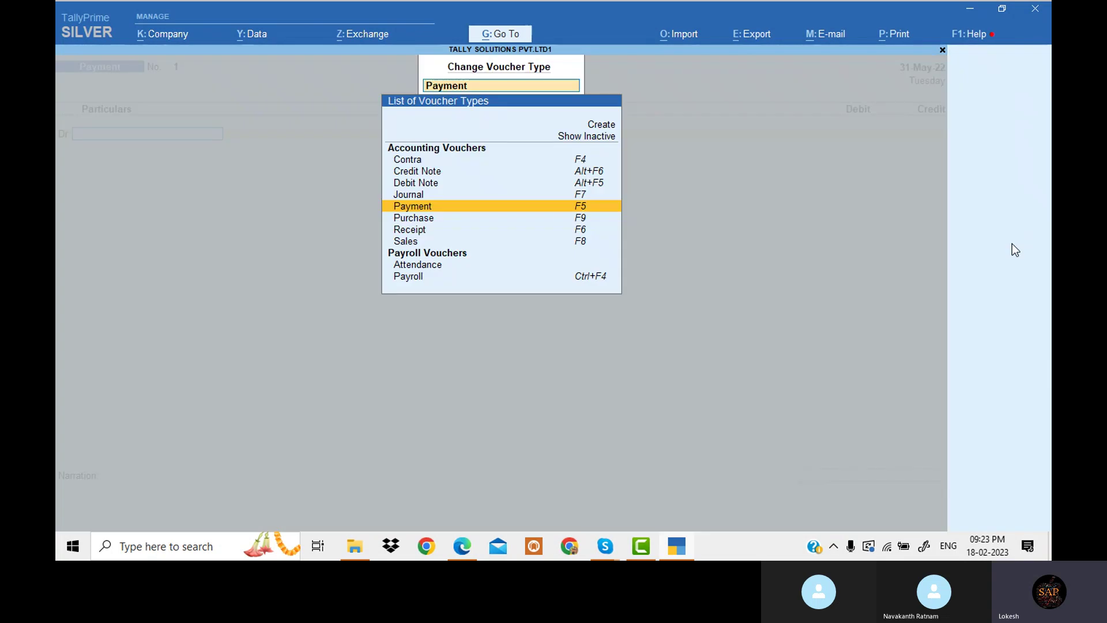
left_click(418, 265)
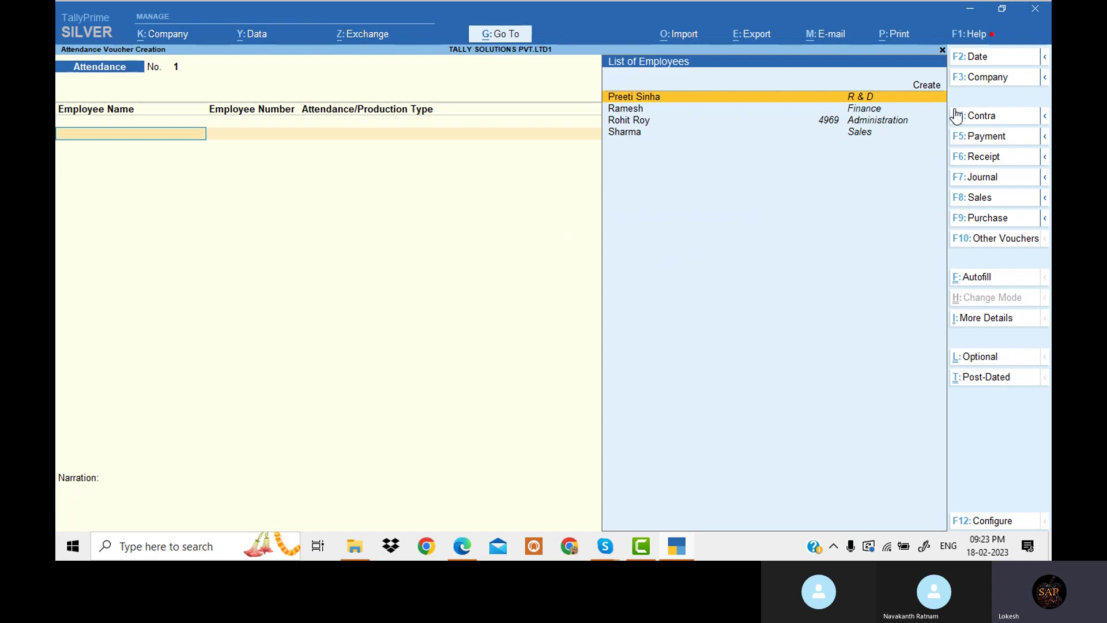
left_click(999, 60)
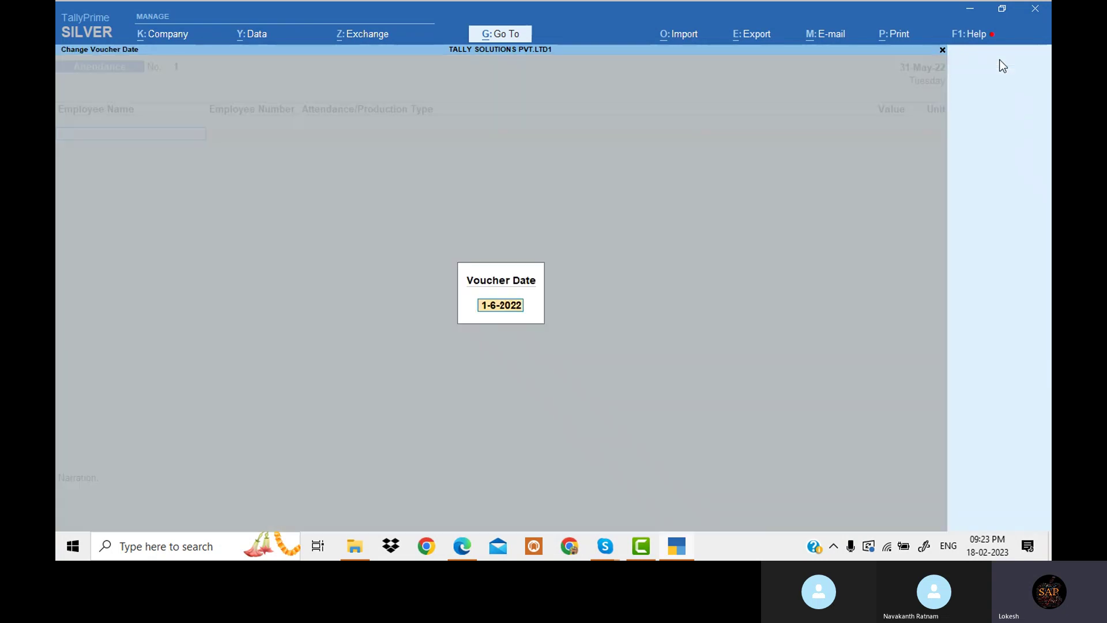
type("3")
type("1-6")
key("Return")
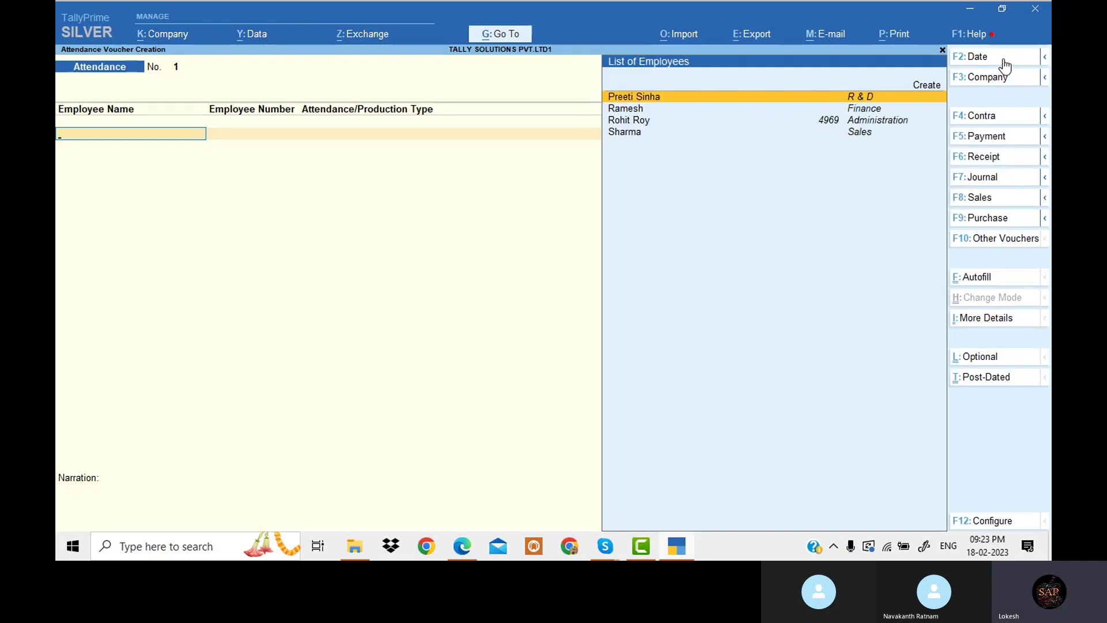
Autofill the attendance voucher for All Items with type Present, default value 0, sorted by Employee Name
left_click(990, 281)
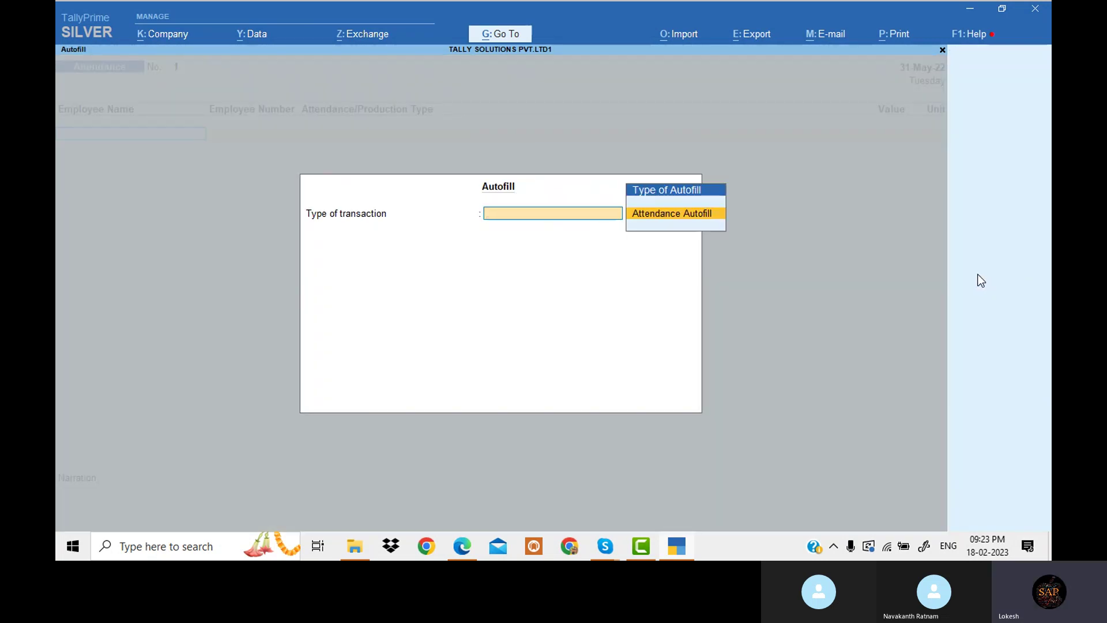
key("Return")
key("Return")
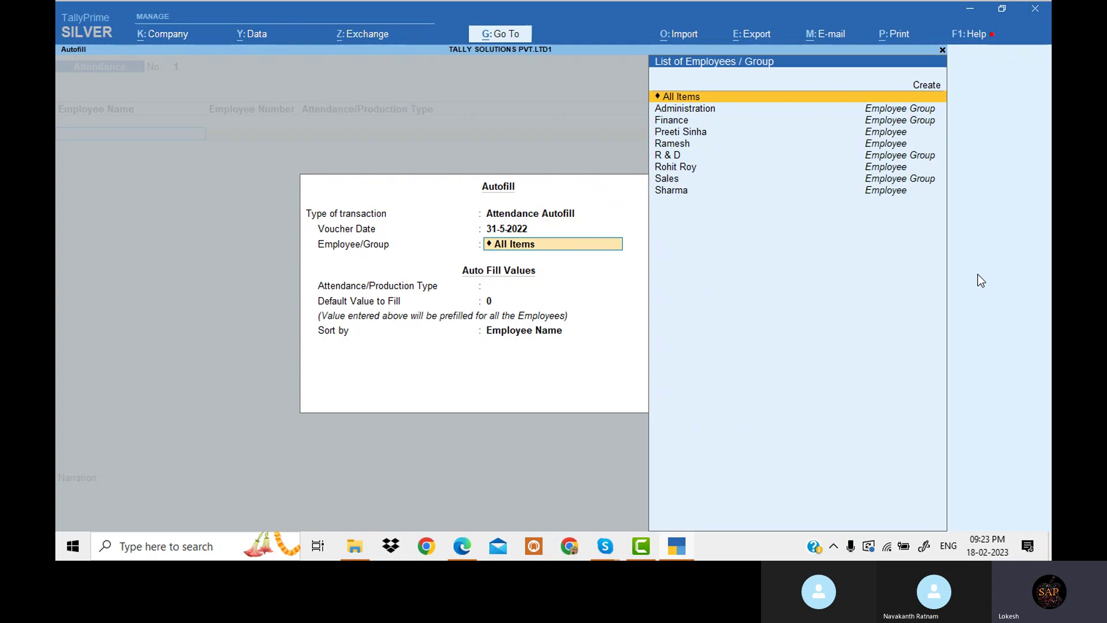
key("Return")
key("Down")
key("Down")
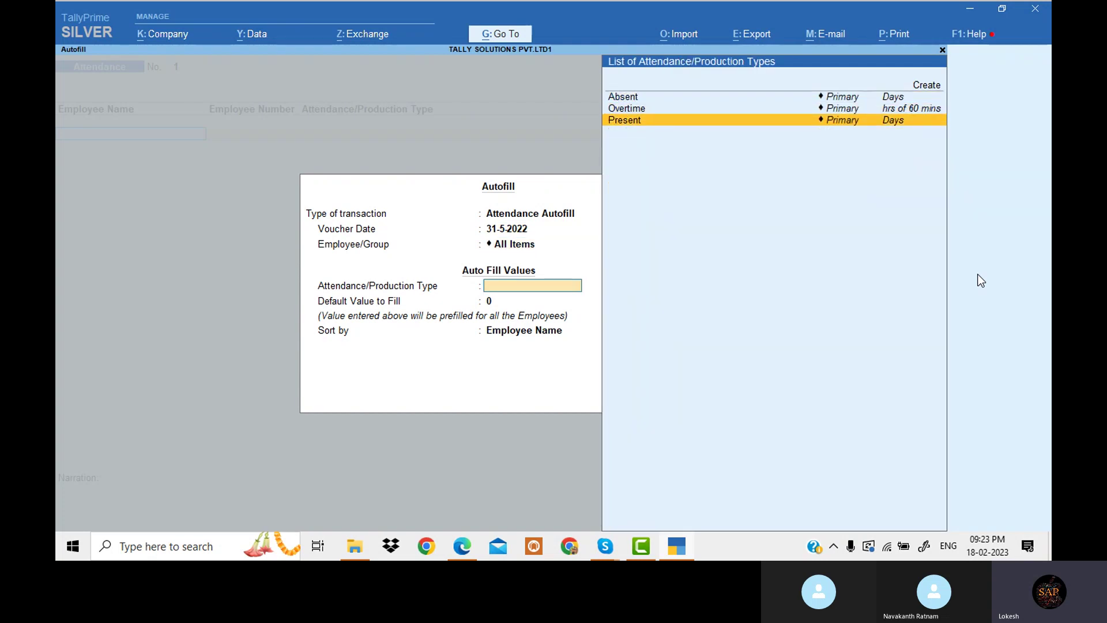
key("Return")
key("Return")
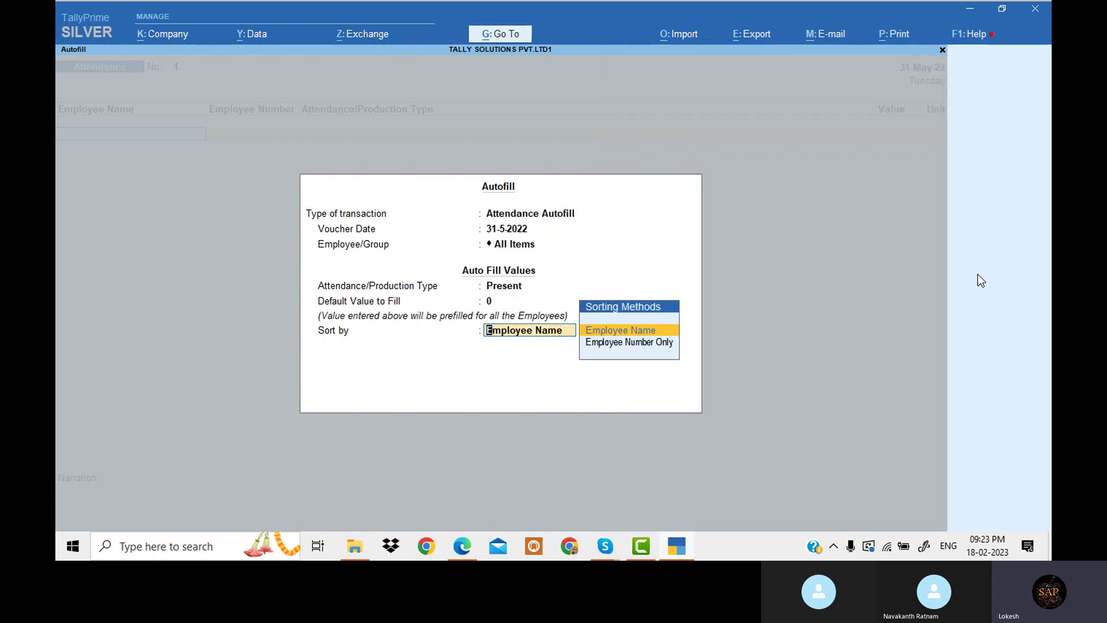
key("Return")
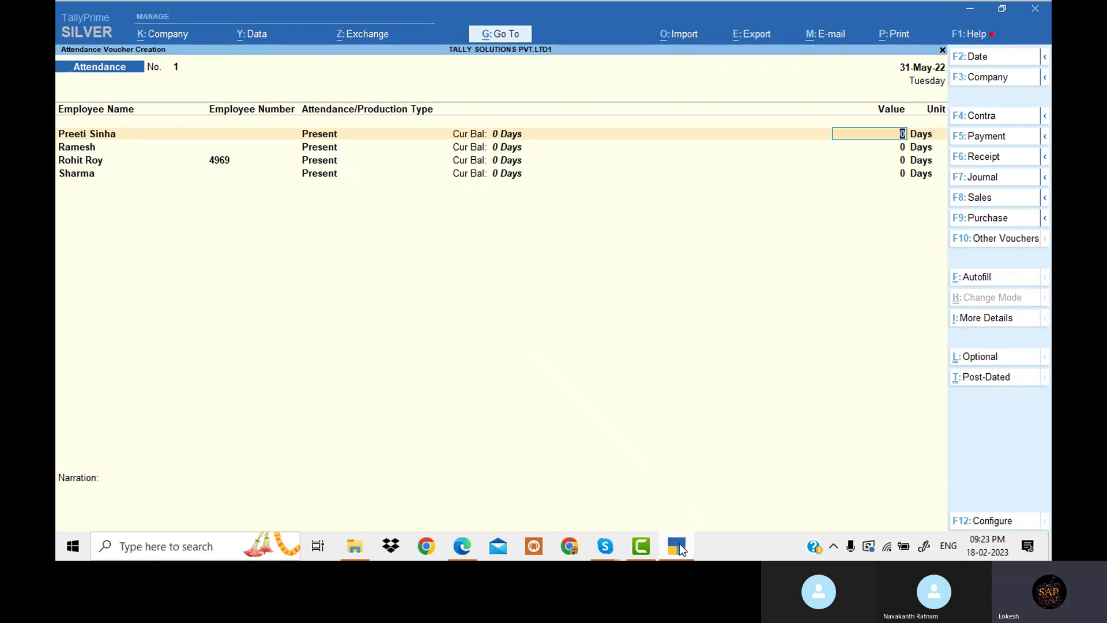
Using the PDF's attendance table, enter 18 present days for the first listed employee and 22 for the second
left_click(679, 544)
scroll(552, 375, "up", 1)
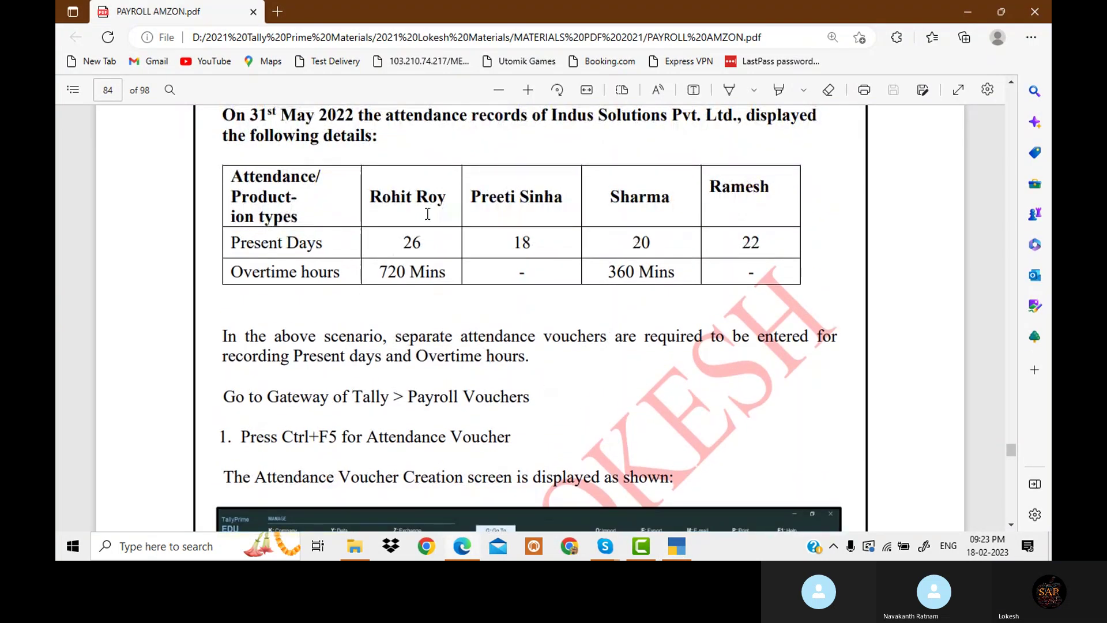
left_click(671, 547)
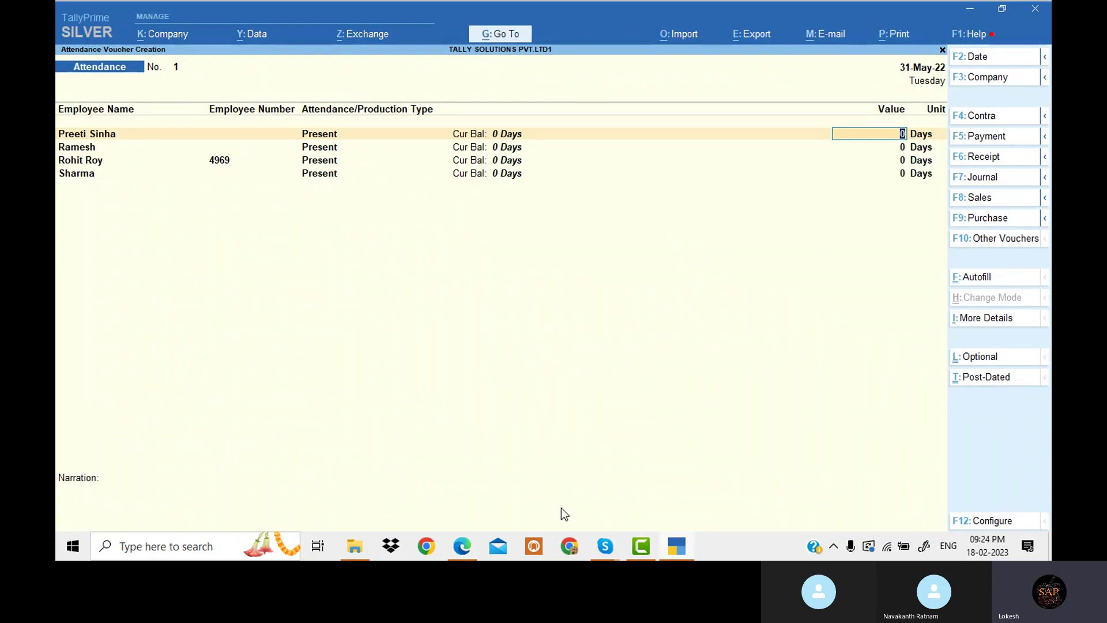
left_click(672, 553)
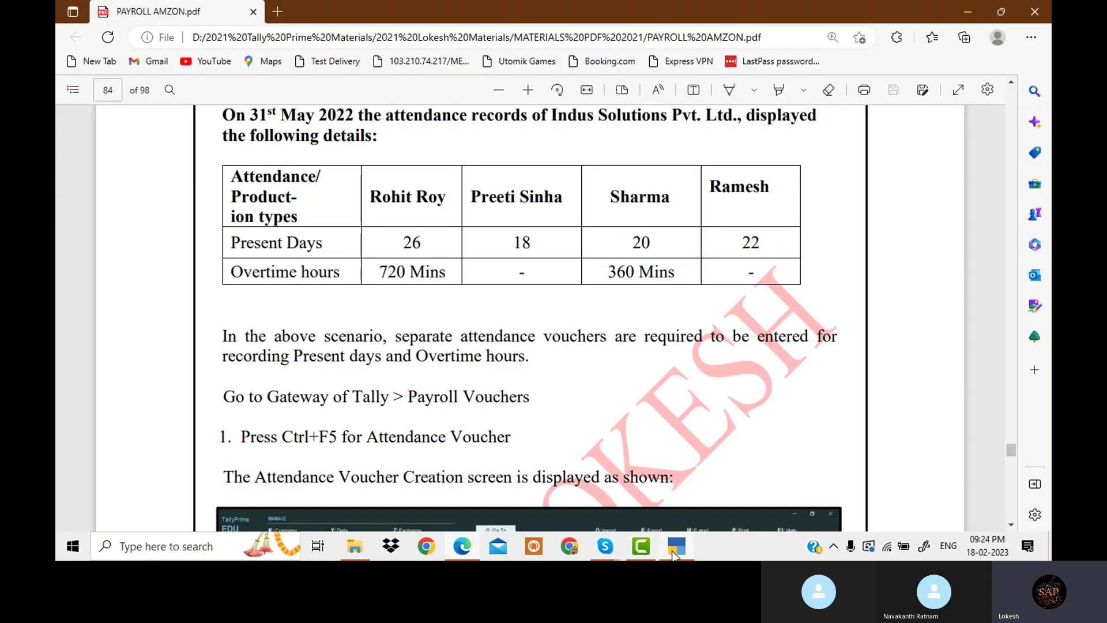
left_click(674, 554)
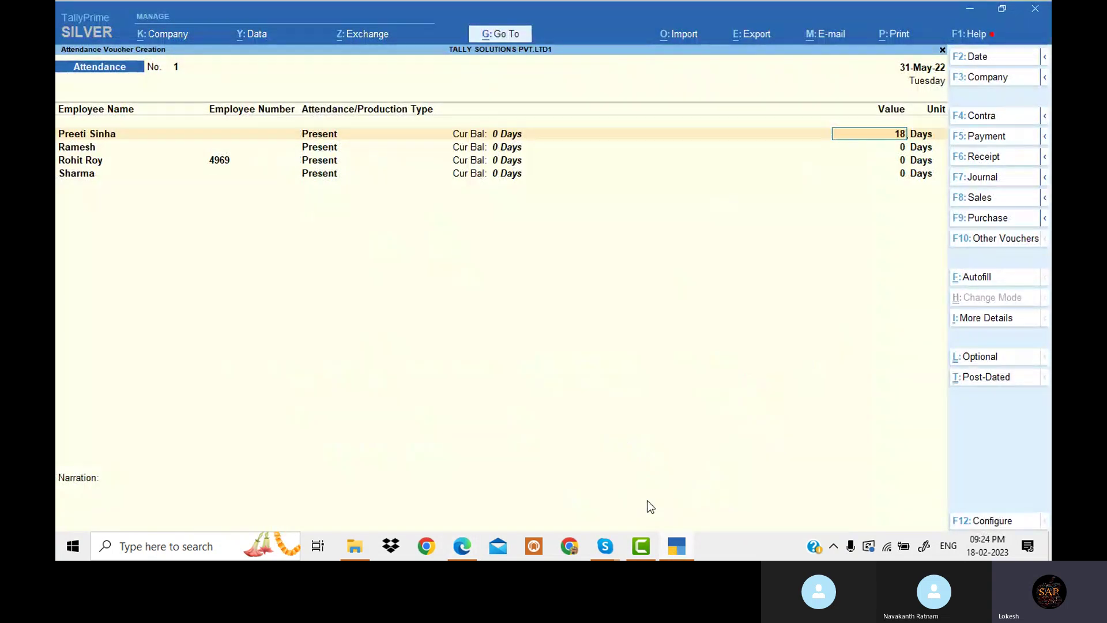
key("Return")
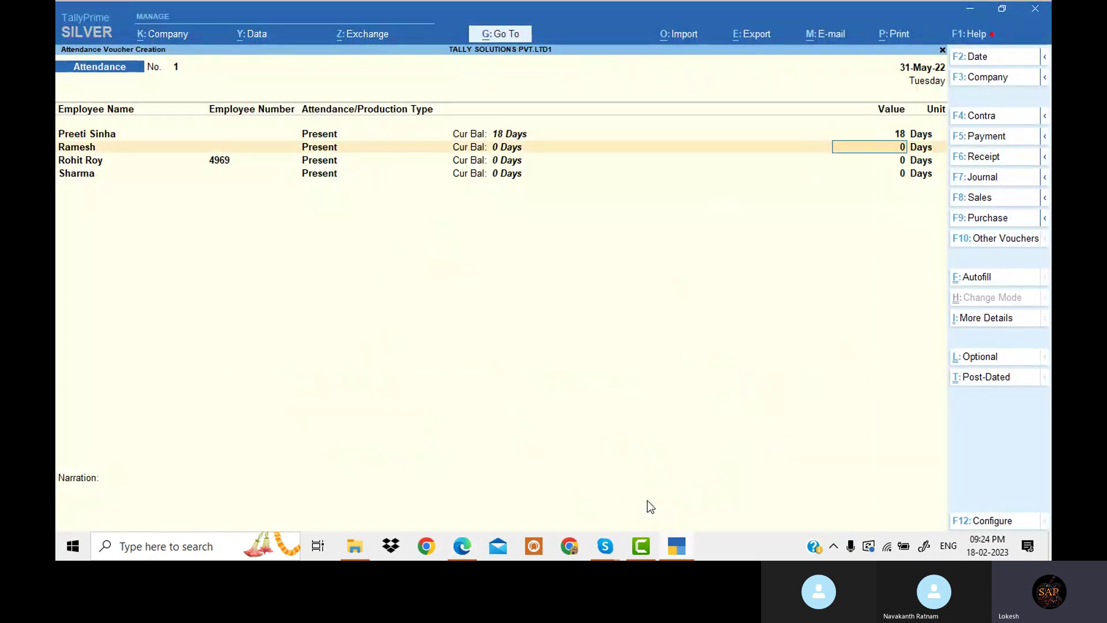
left_click(675, 554)
left_click(674, 554)
key("Return")
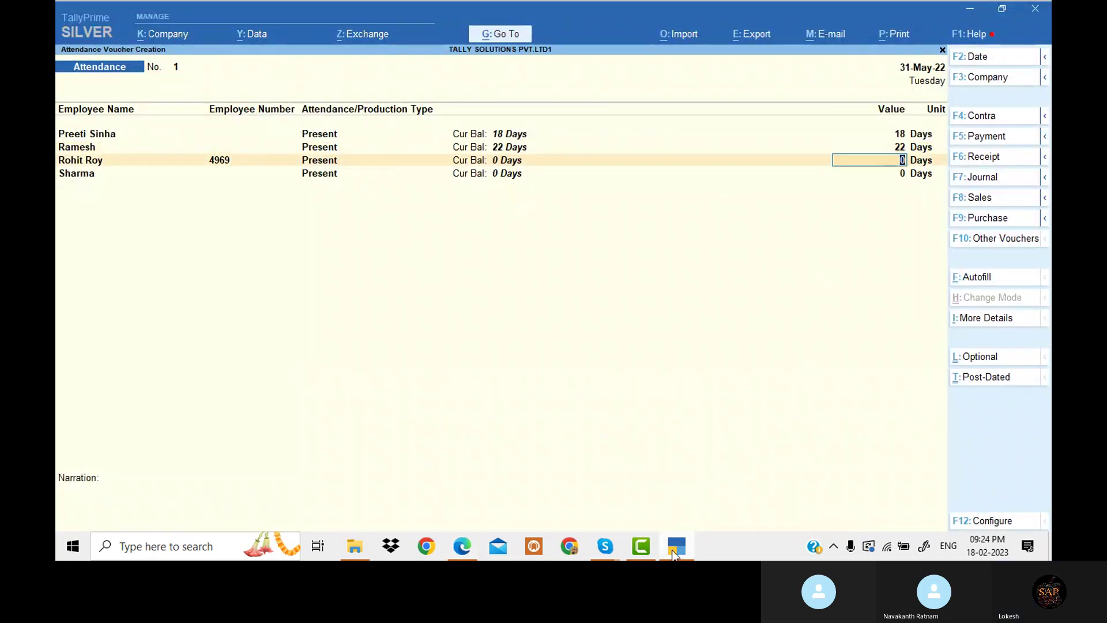
Enter 26 present days for the third employee and 20 for the fourth from the PDF's table, and save the attendance voucher
left_click(676, 553)
left_click(676, 553)
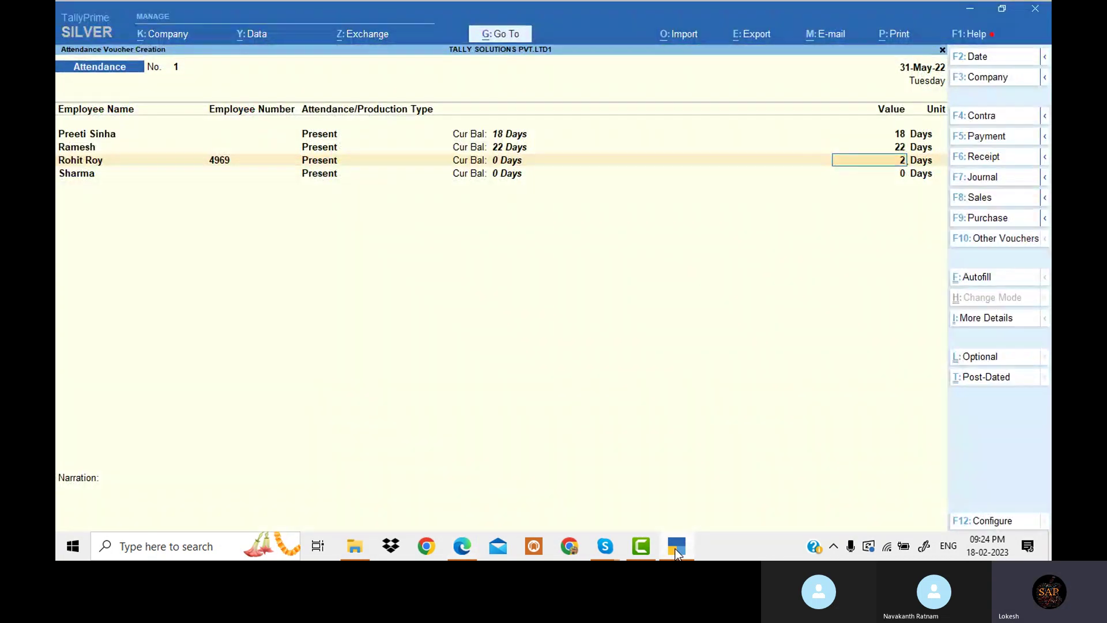
type("26")
key("Return")
left_click(676, 554)
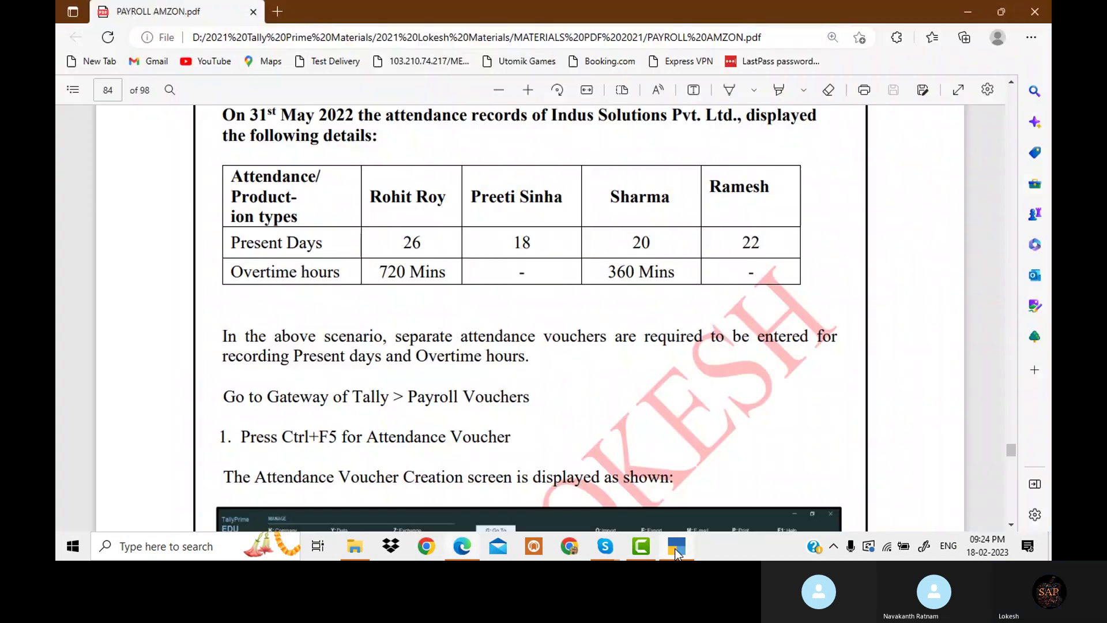
left_click(676, 552)
type("2")
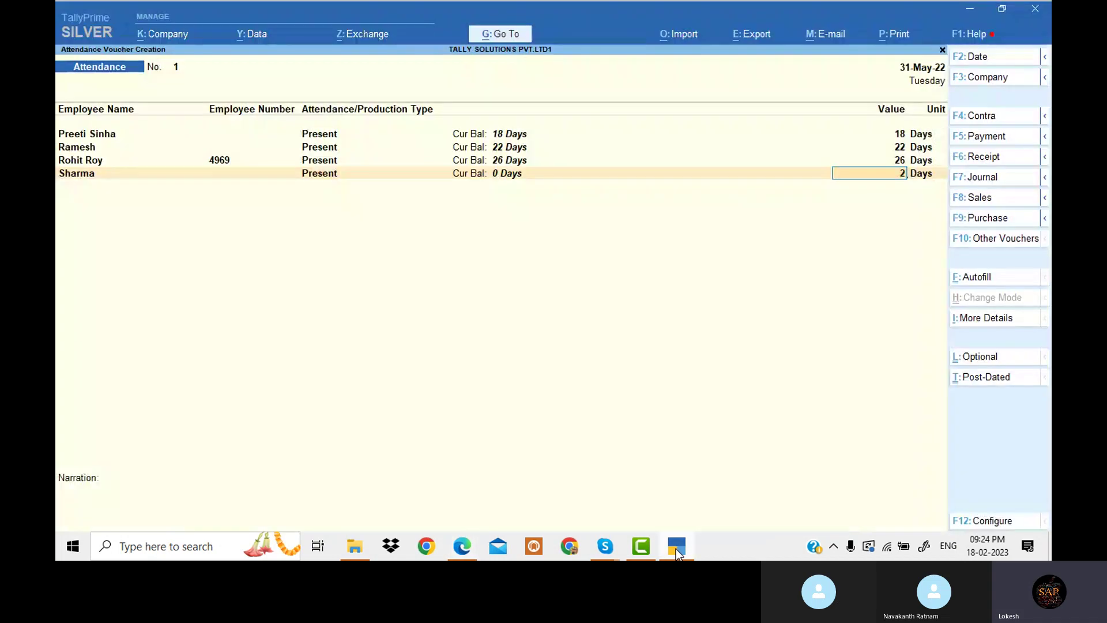
key("Return")
key("Return")
key("Return")
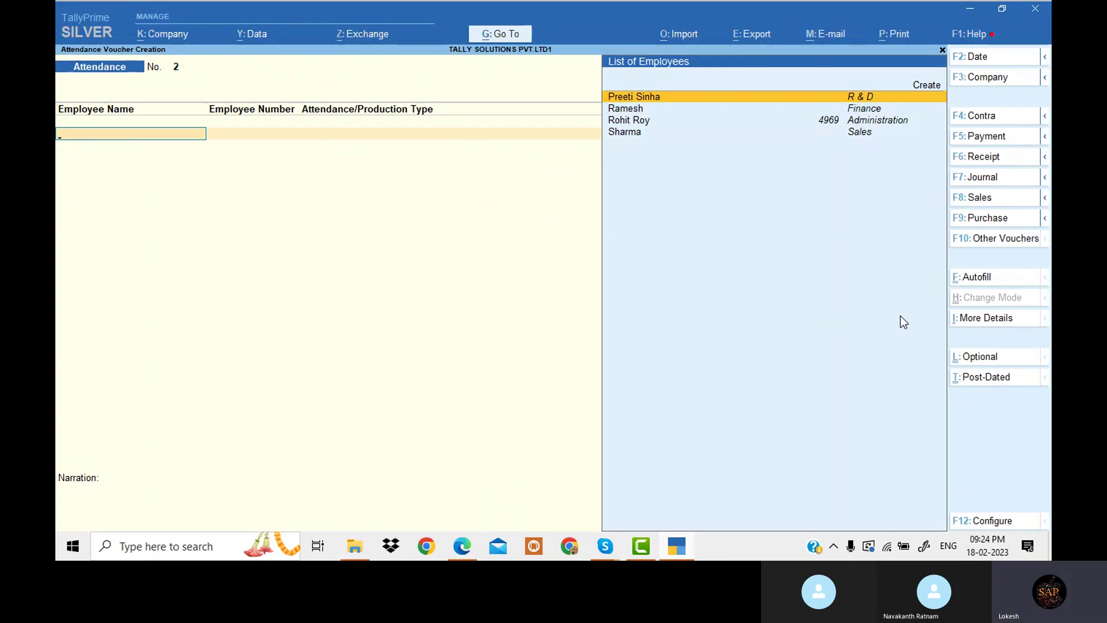
Autofill the new attendance voucher for All Items with type Overtime, default value 0, sorted by Employee Name, checking the PDF's attendance table
left_click(1003, 282)
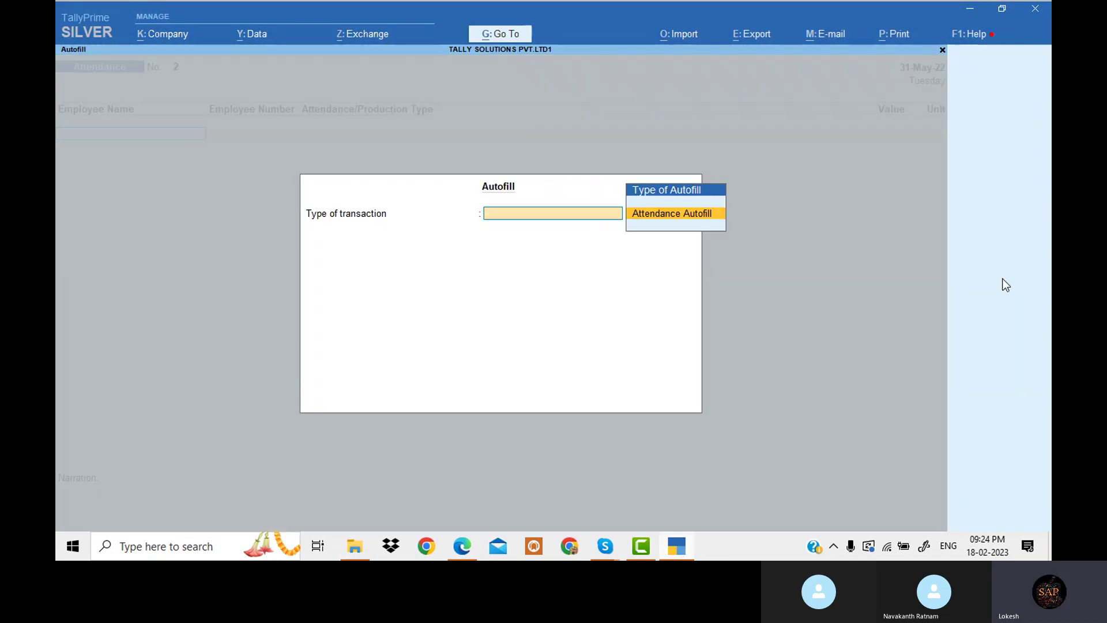
key("Return")
key("Return")
key("Return")
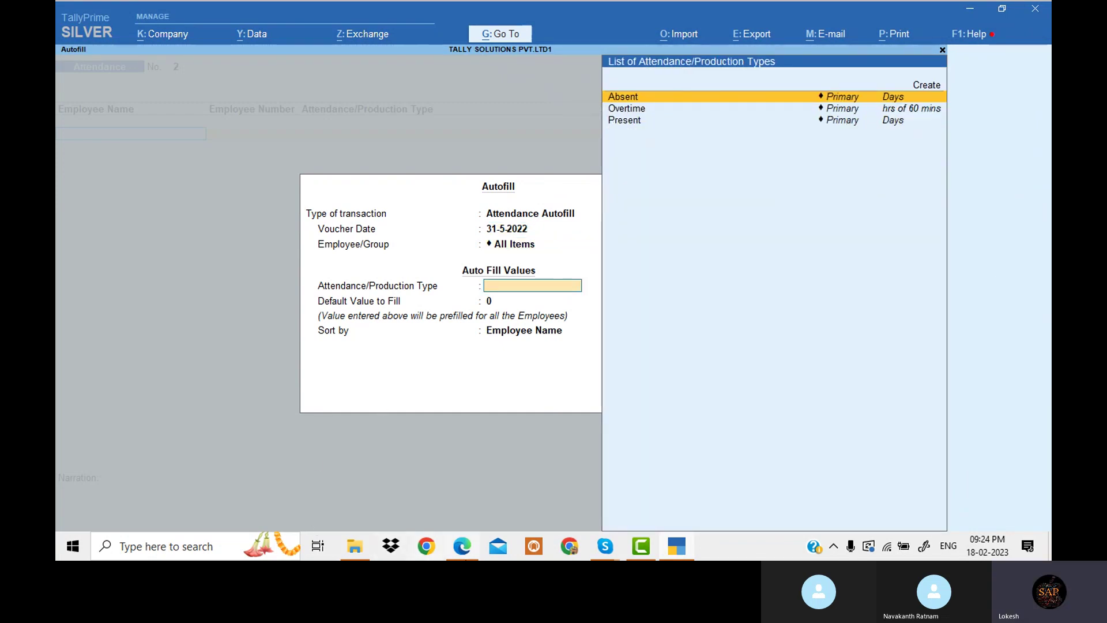
left_click(469, 550)
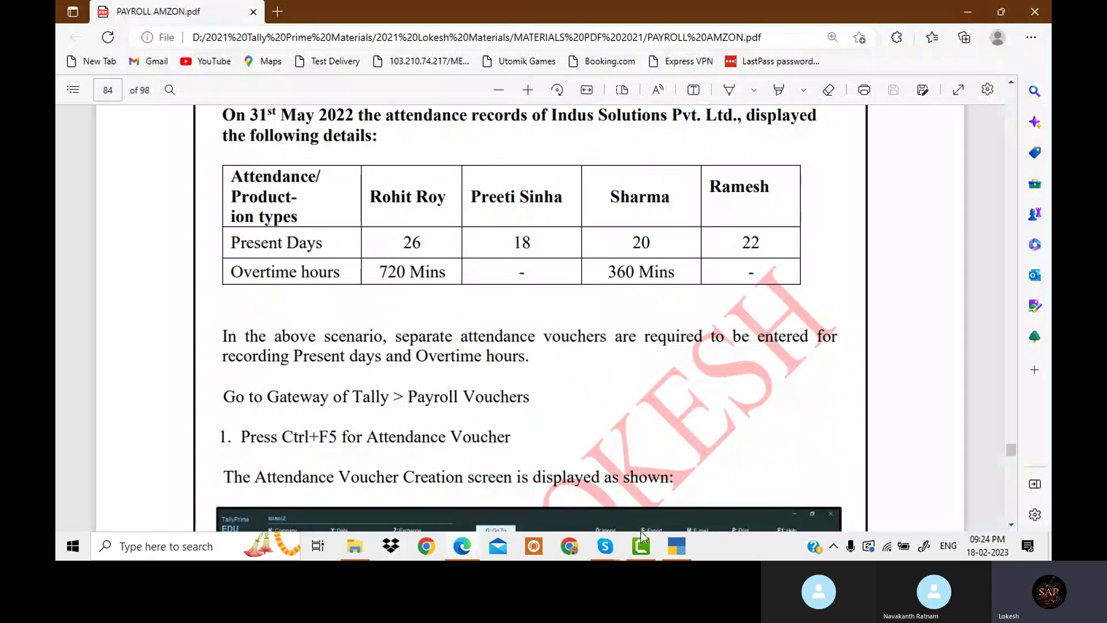
left_click(672, 551)
key("Down")
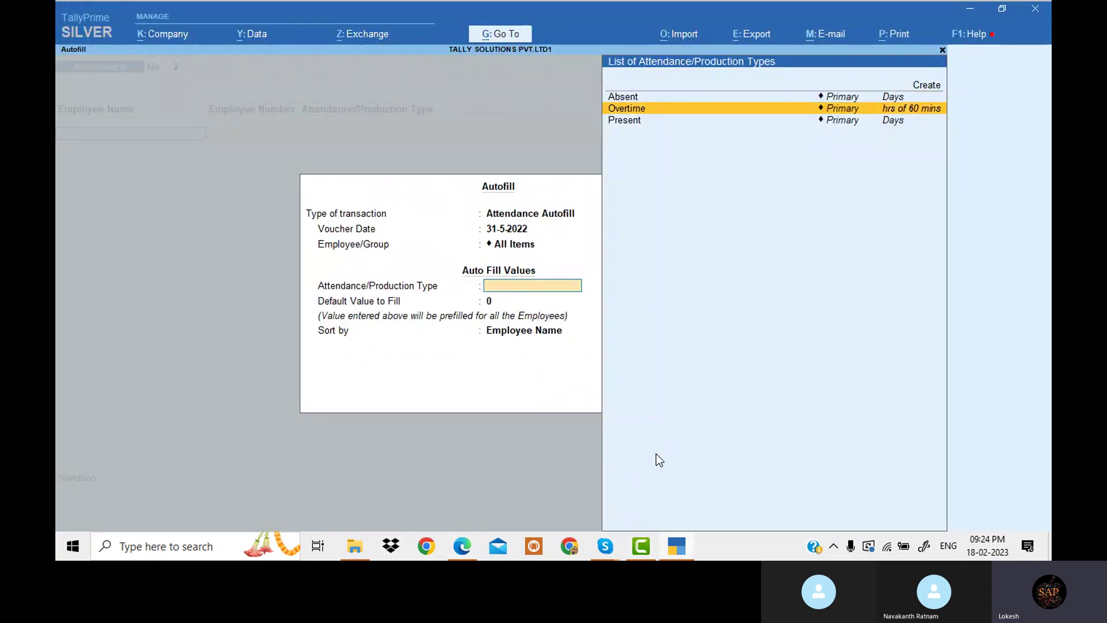
key("Return")
key("Return")
key("Return")
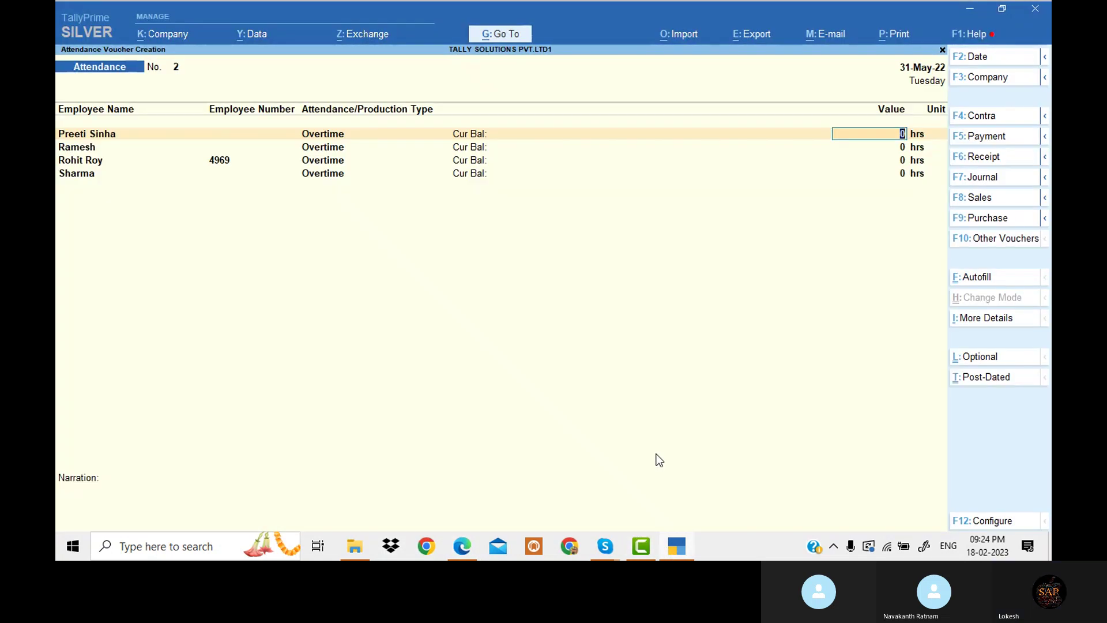
Using the PDF's attendance table, enter 720 mins of overtime for the third listed employee
left_click(461, 549)
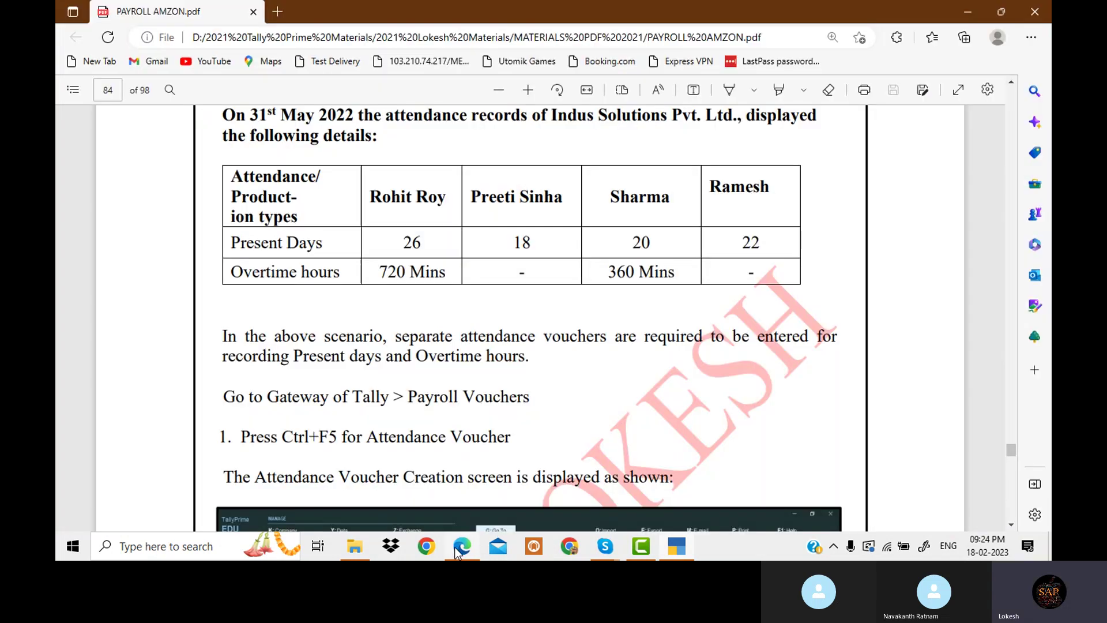
left_click(678, 548)
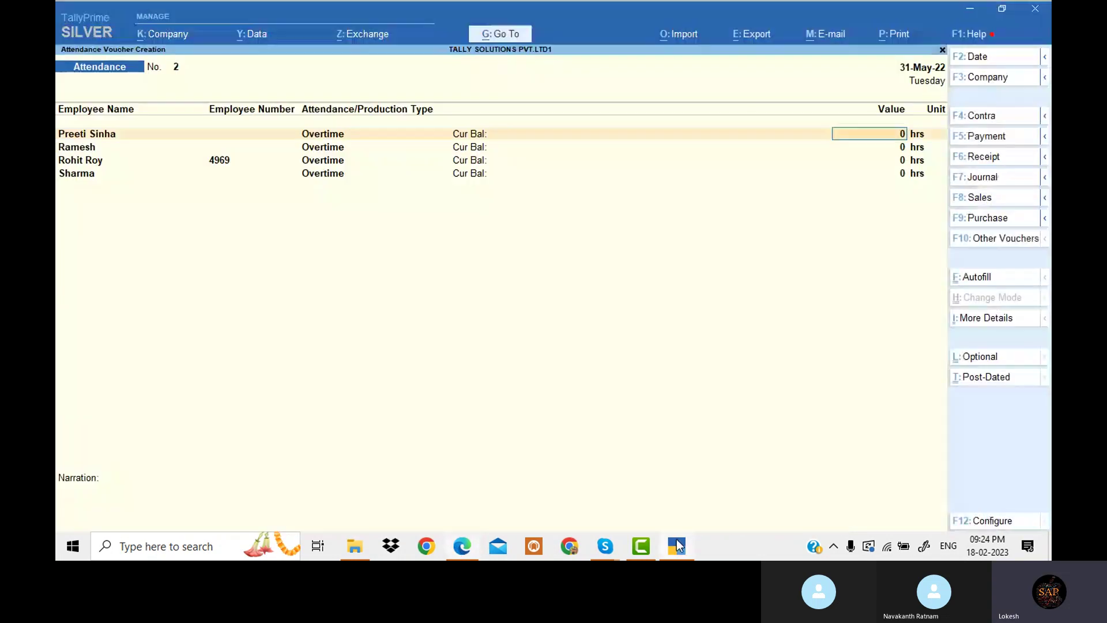
left_click(897, 164)
type("72")
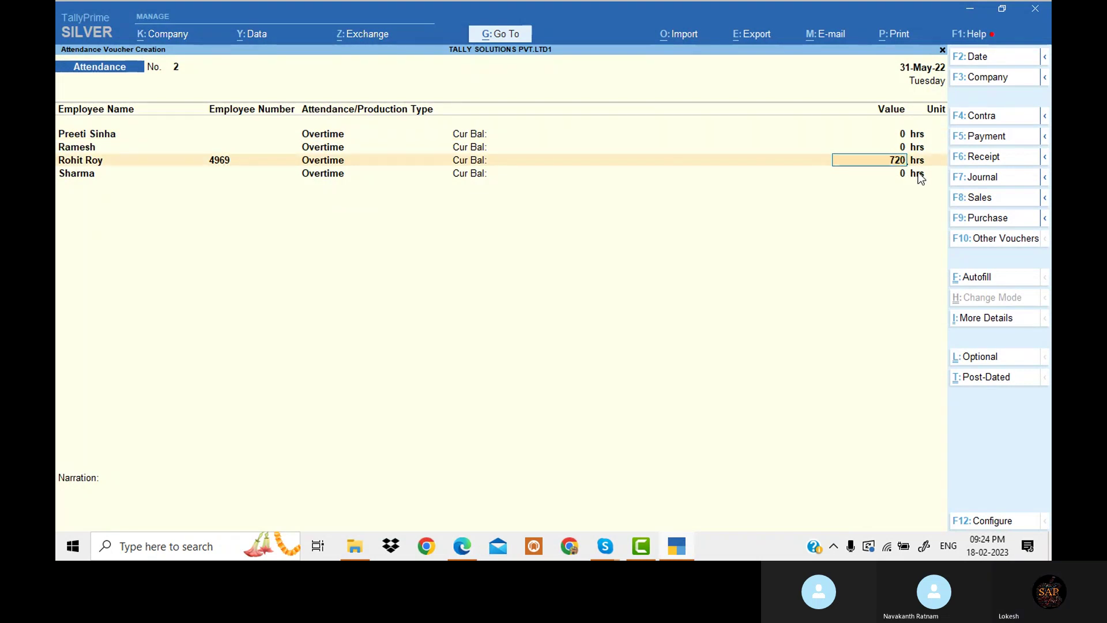
key("Return")
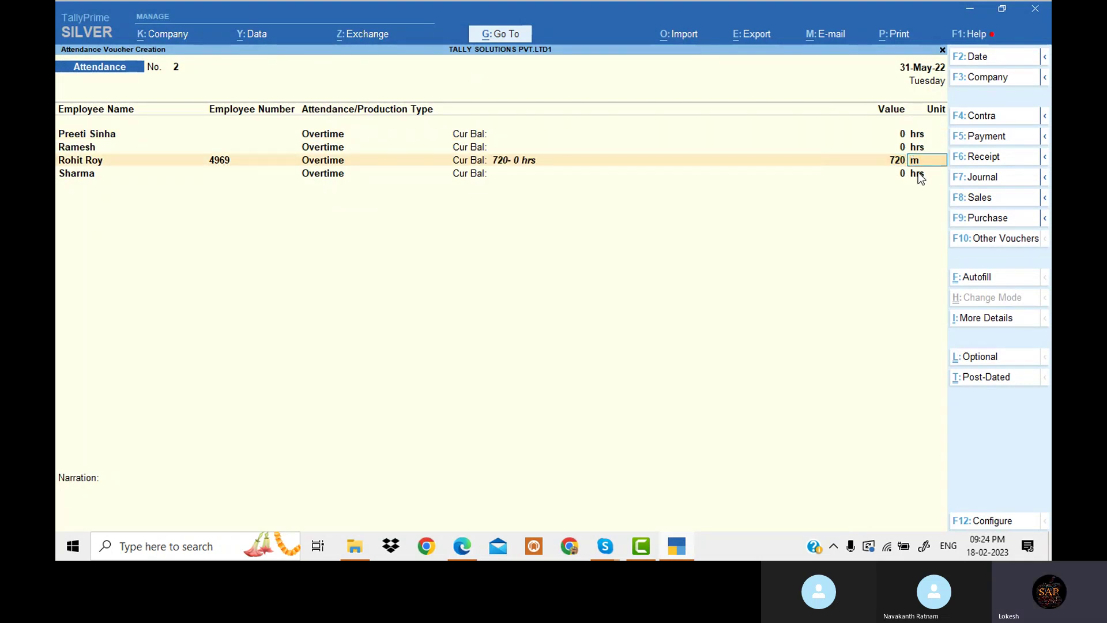
key("Return")
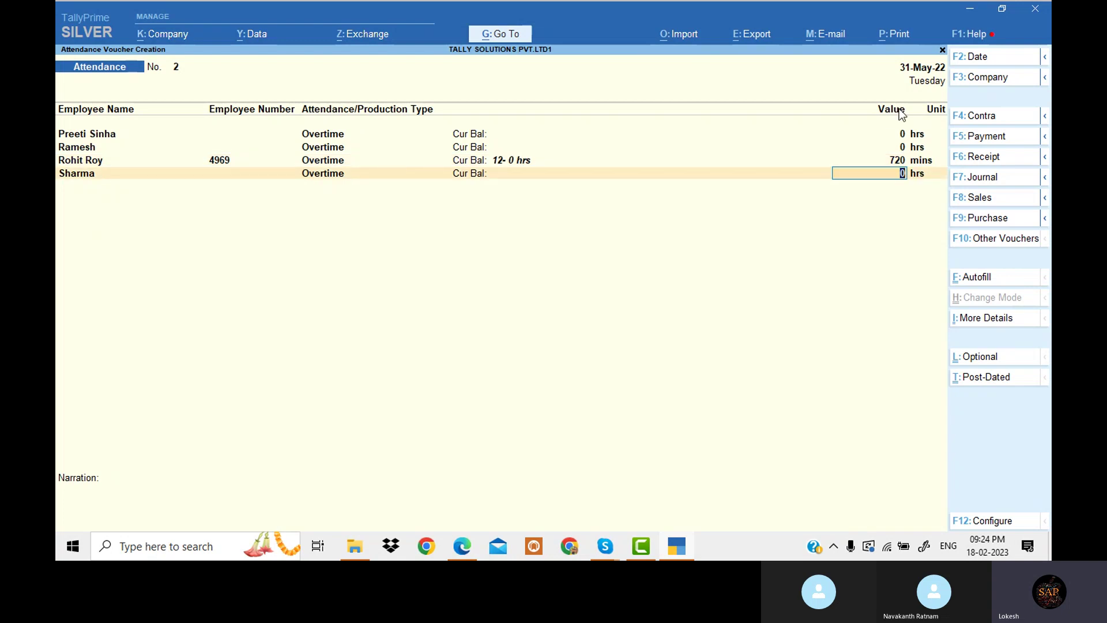
Enter 360 mins of overtime for the fourth employee from the PDF's table, and save the overtime attendance voucher
left_click(465, 552)
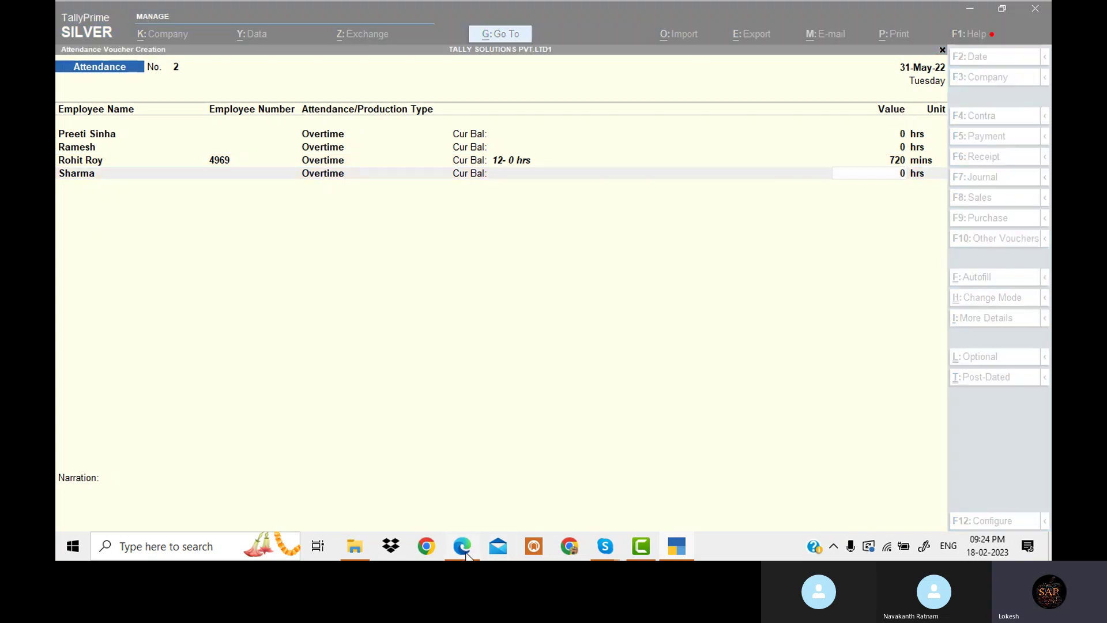
left_click(464, 548)
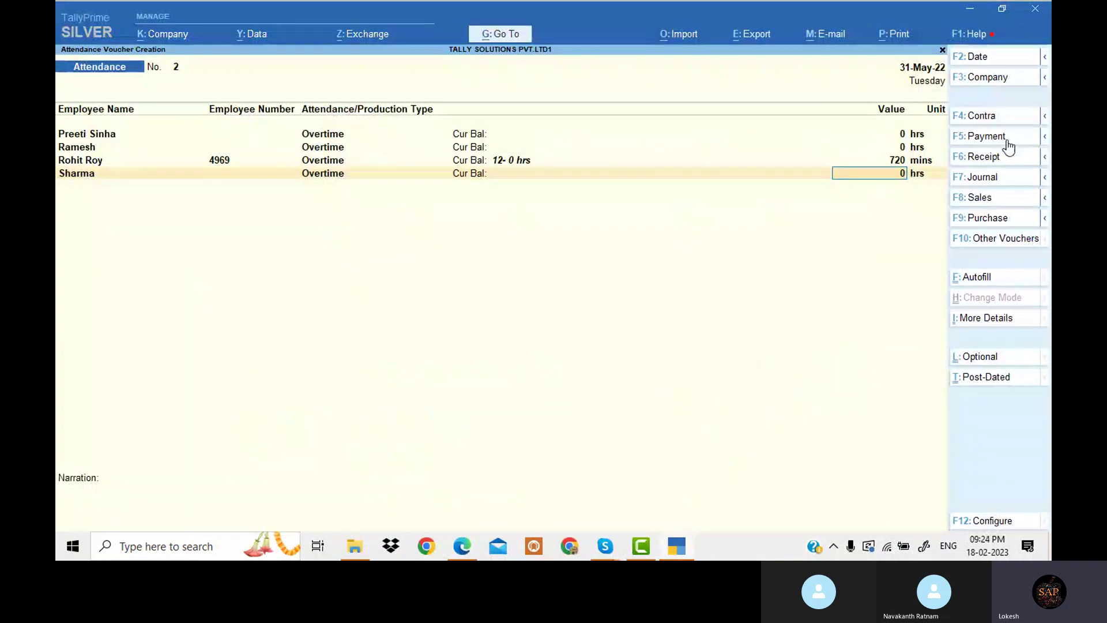
type("360")
key("Return")
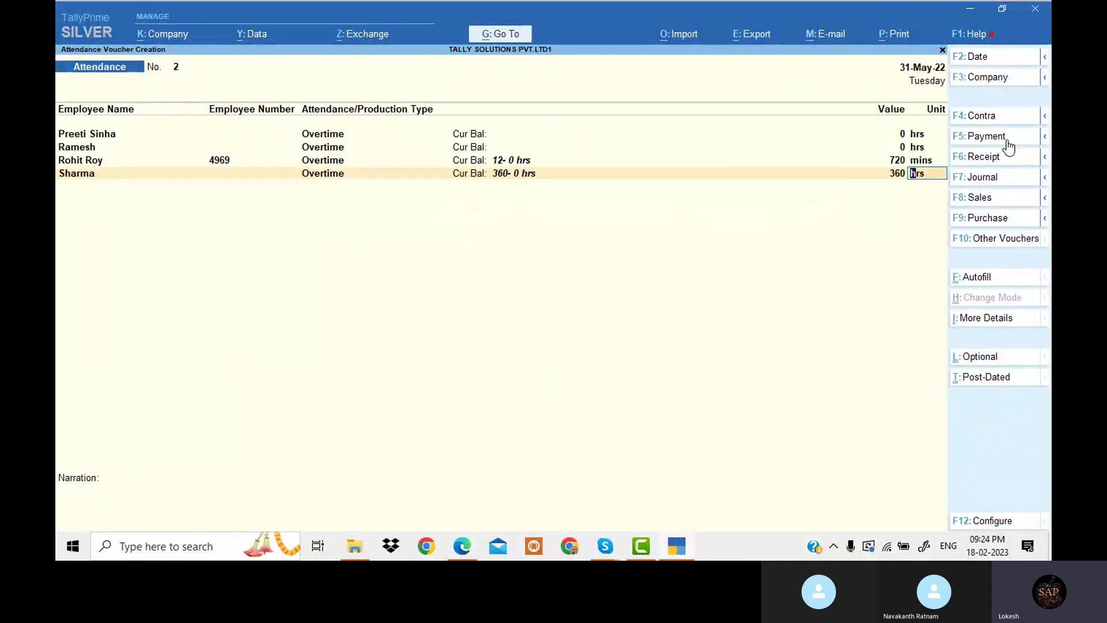
type("mi")
key("Return")
key("Return")
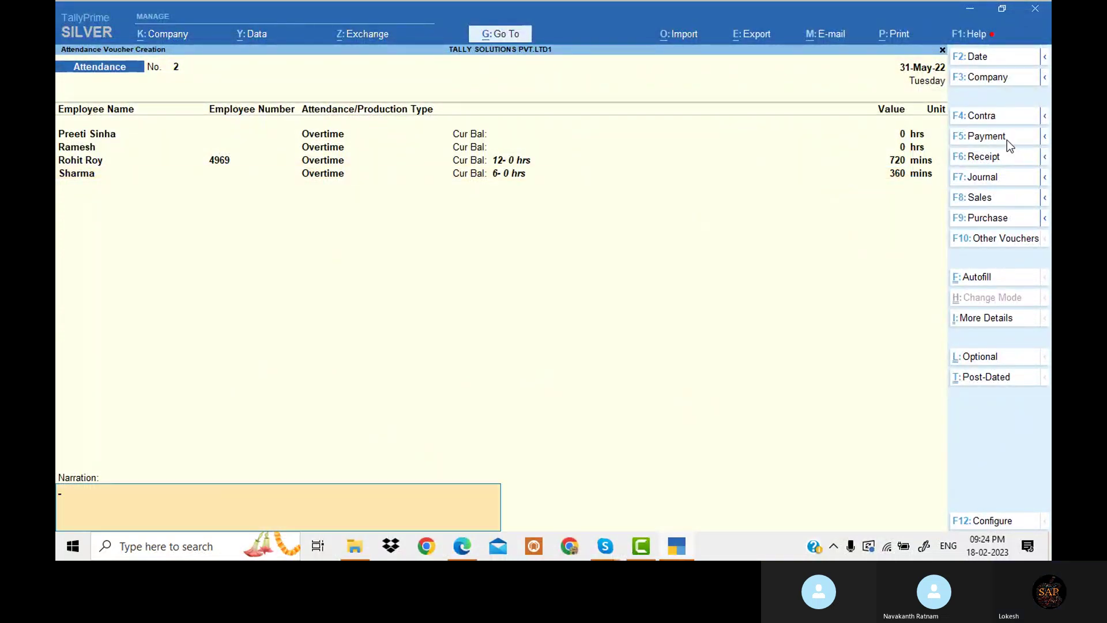
key("Return")
key("Return")
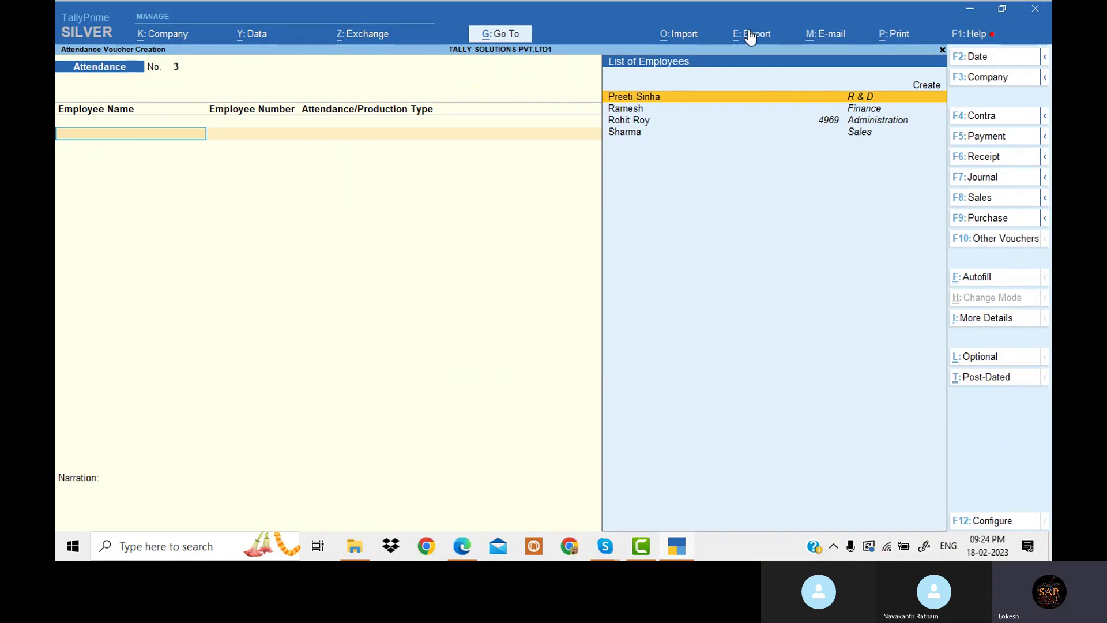
mouse_move(611, 542)
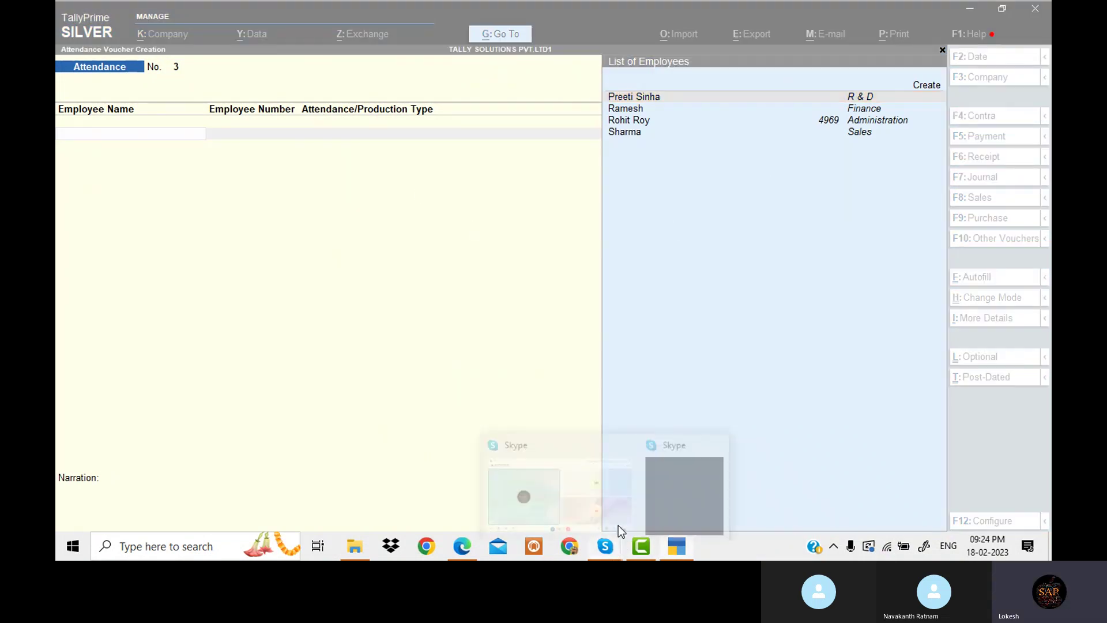
left_click(626, 438)
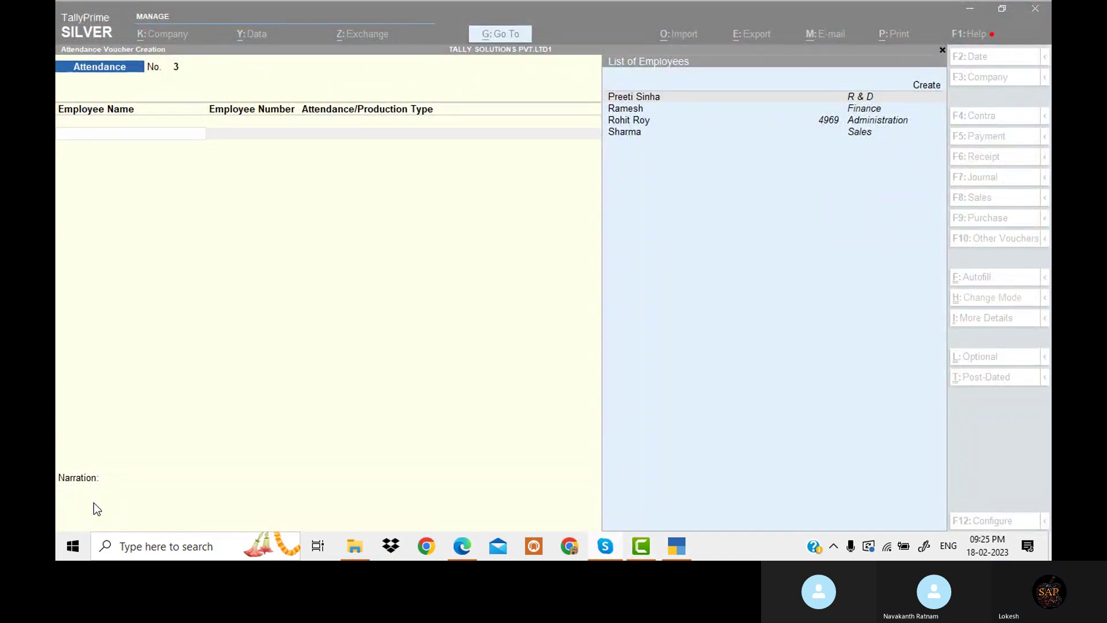
left_click(679, 552)
left_click(613, 552)
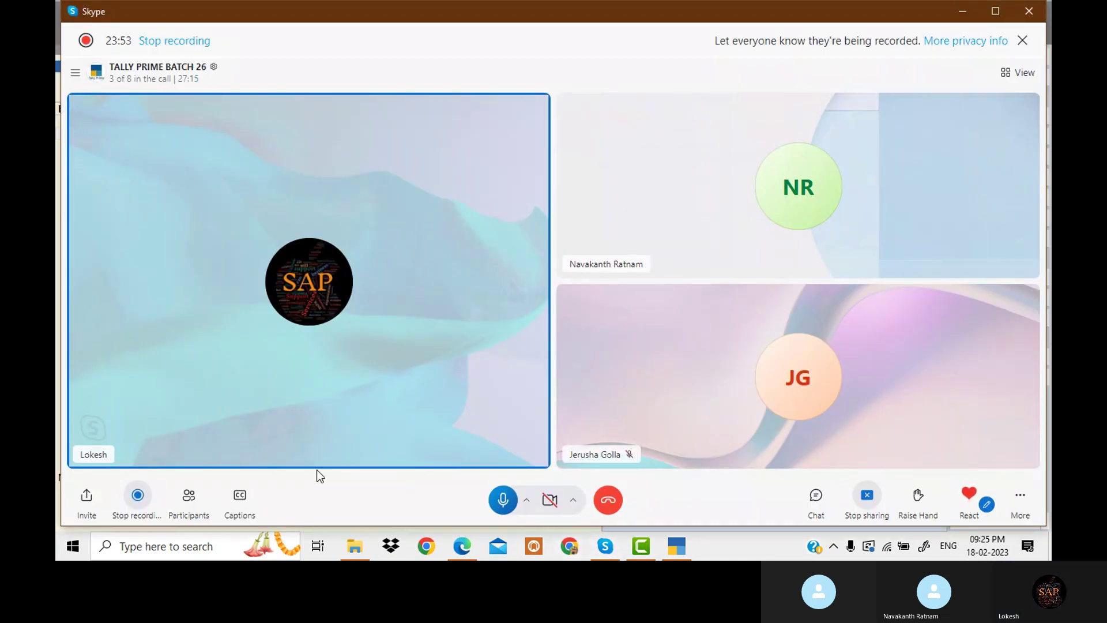
left_click(963, 11)
Switch to the payroll PDF and read from the attendance autofill notes on to the payroll voucher instructions and variable pay table in Example 2
left_click(464, 545)
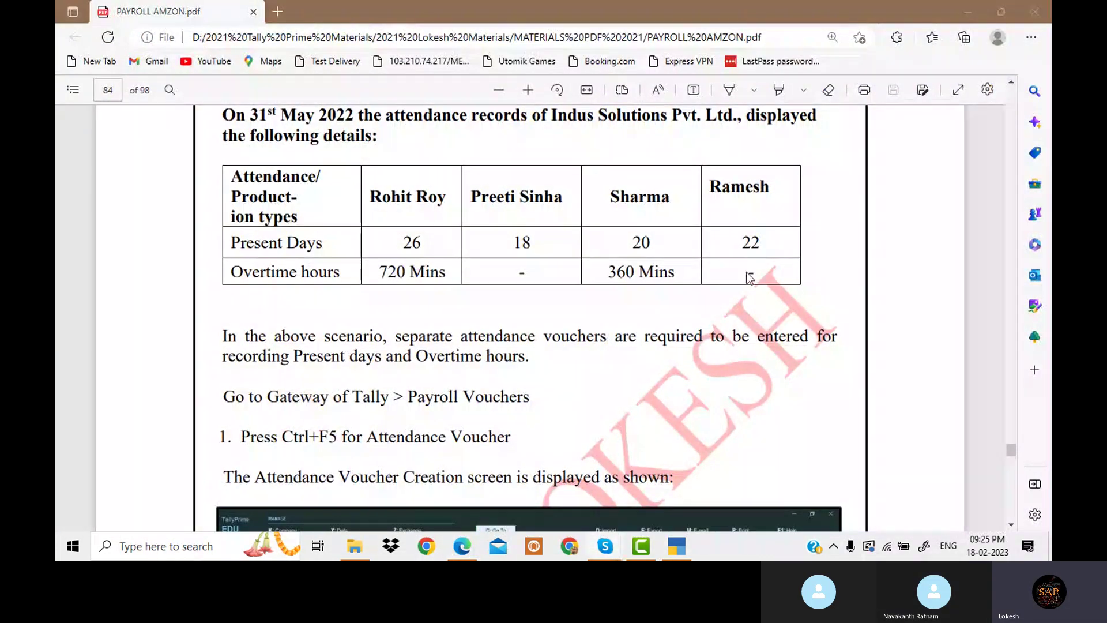
scroll(756, 267, "down", 5)
scroll(756, 267, "down", 20)
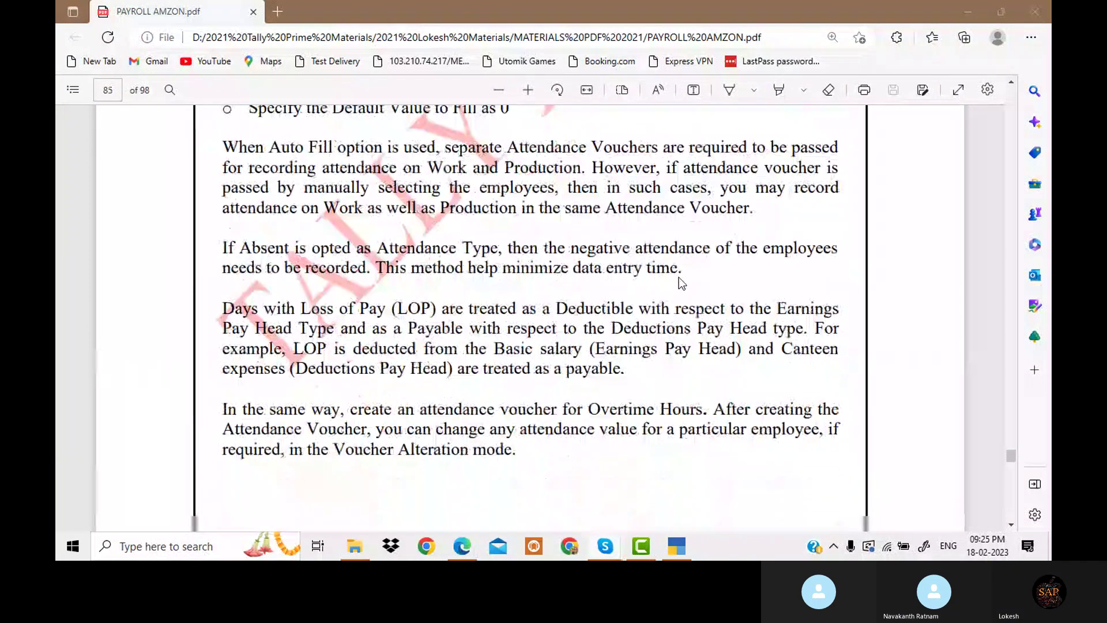
scroll(679, 277, "down", 10)
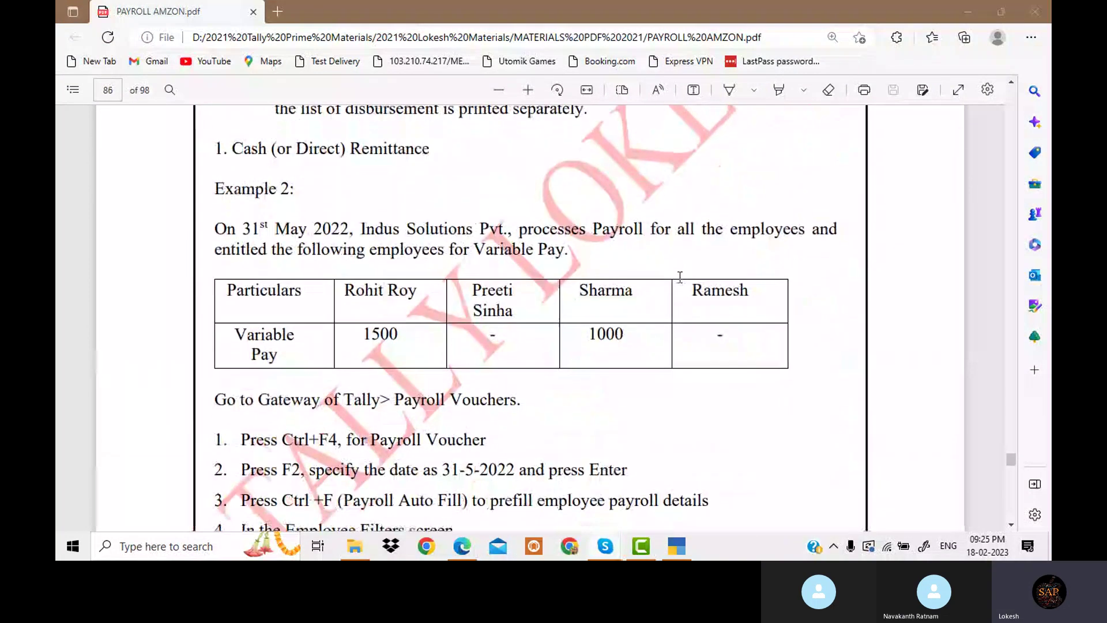
scroll(502, 298, "up", 3)
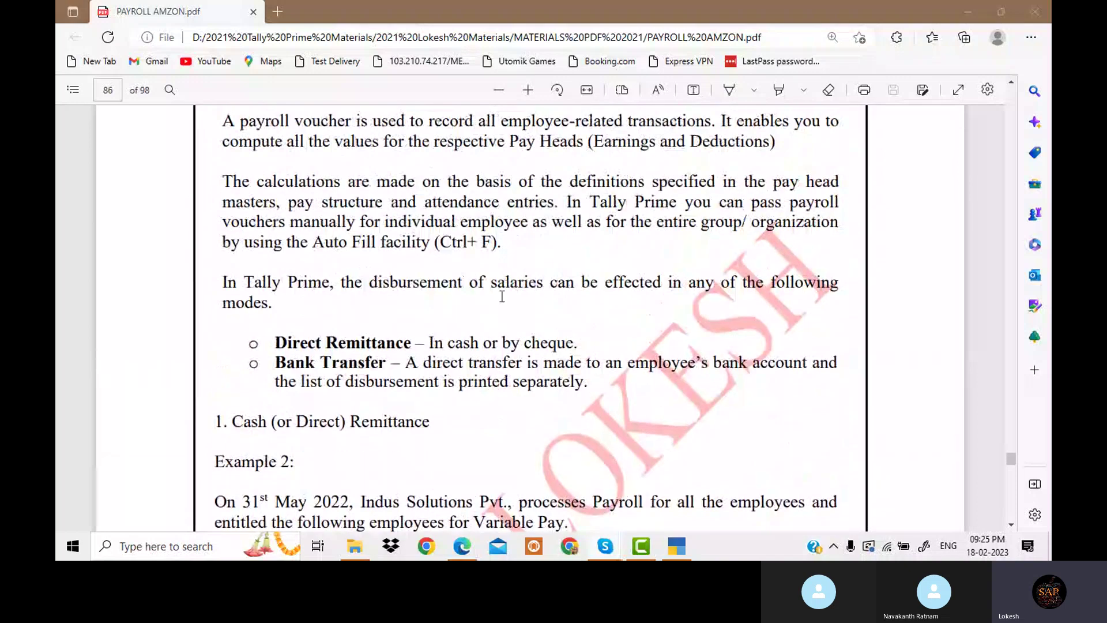
scroll(502, 297, "up", 16)
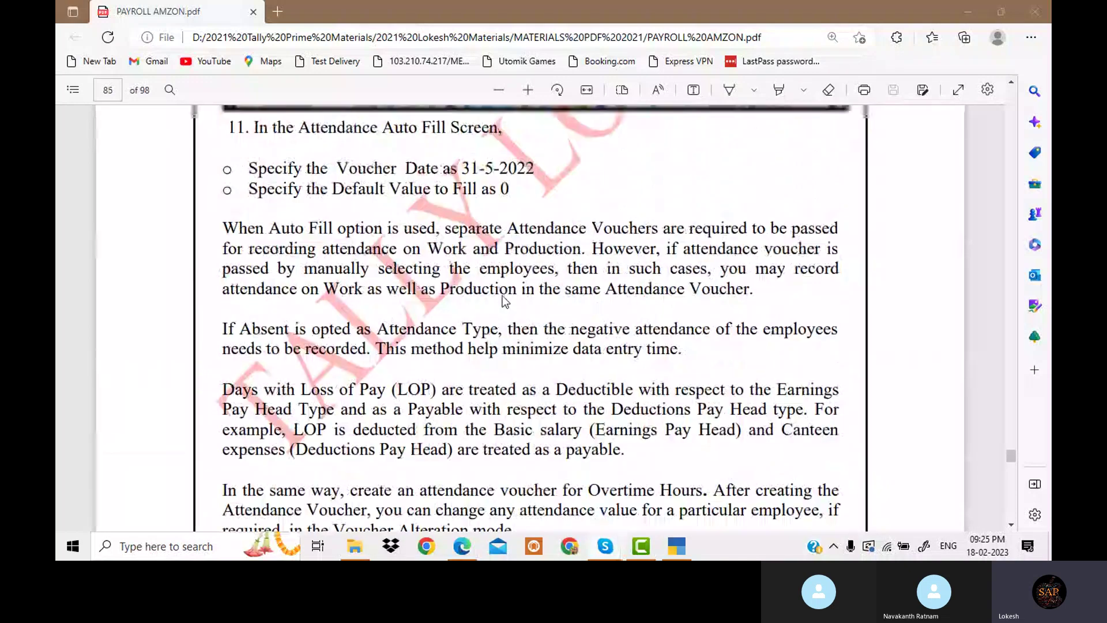
scroll(503, 297, "up", 5)
scroll(503, 297, "down", 20)
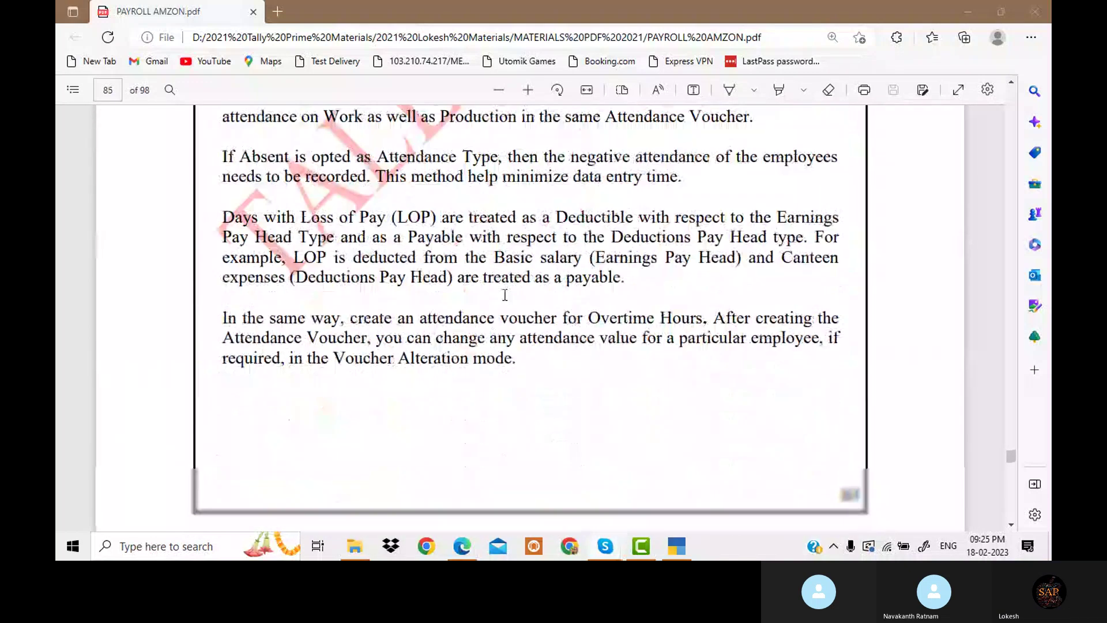
scroll(505, 299, "down", 7)
scroll(505, 295, "up", 2)
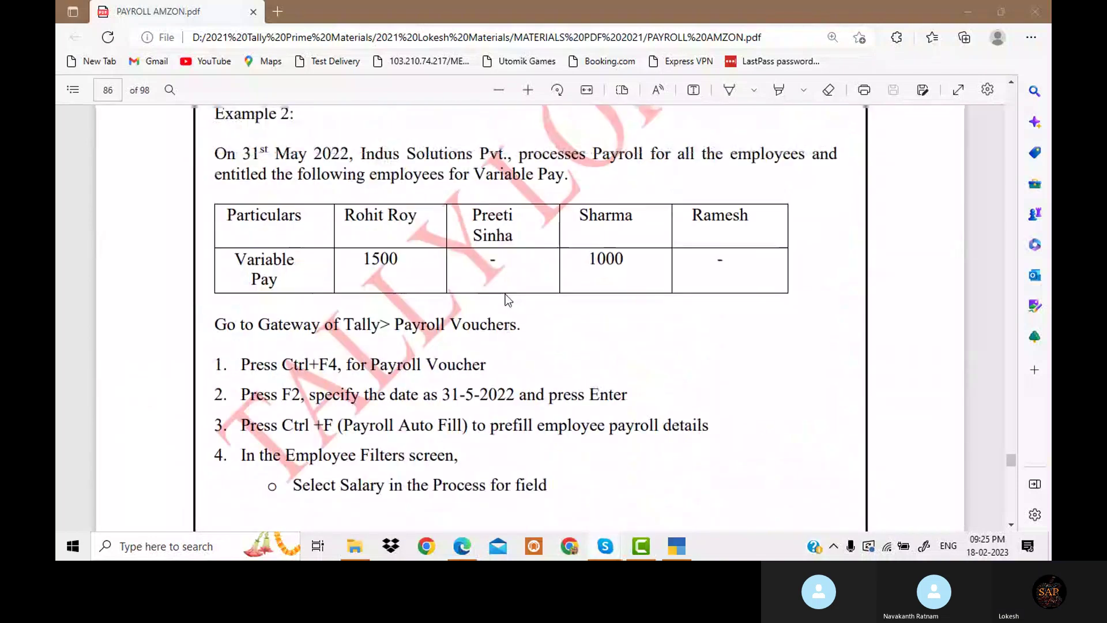
Return to TallyPrime, start a Payroll voucher as Example 2 in the PDF instructs, and set its date to 31-5
left_click(677, 545)
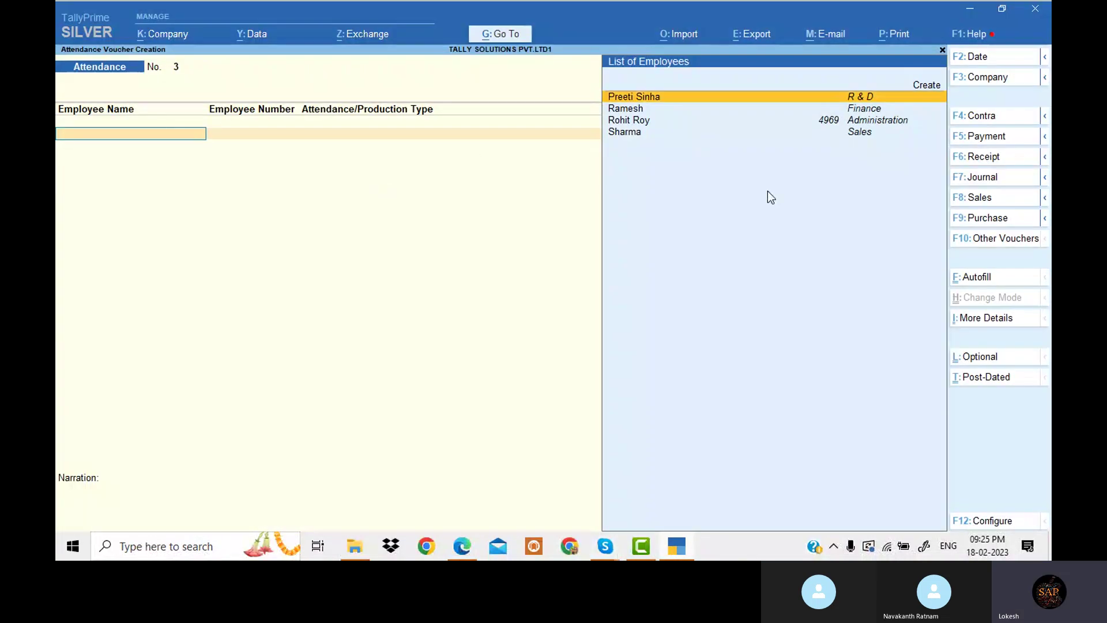
left_click(1004, 139)
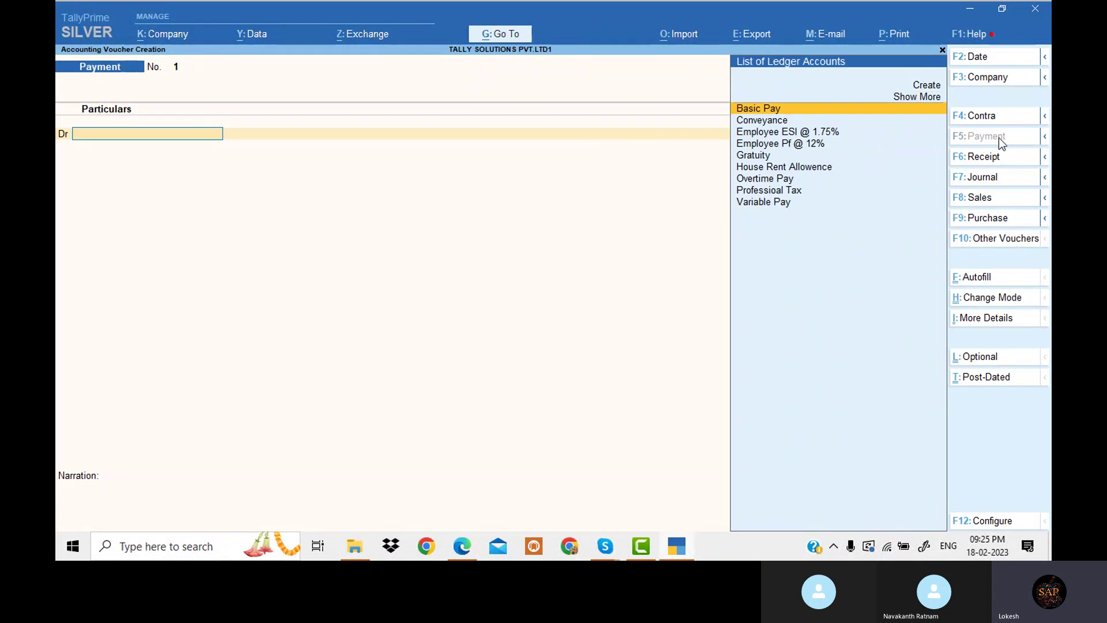
key("alt+Tab")
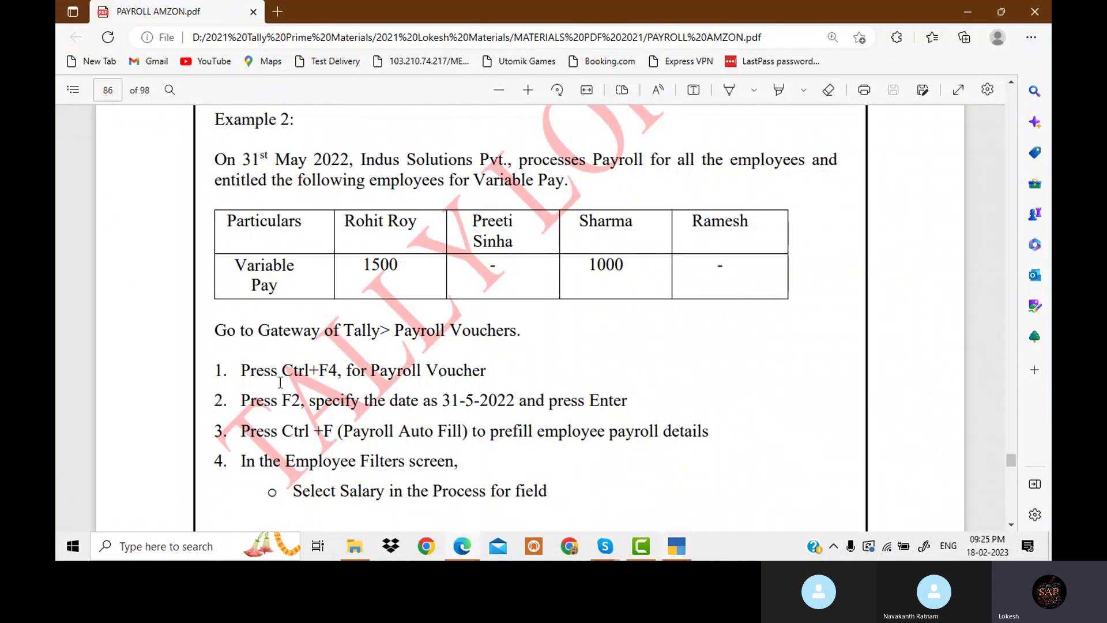
key("alt+Tab")
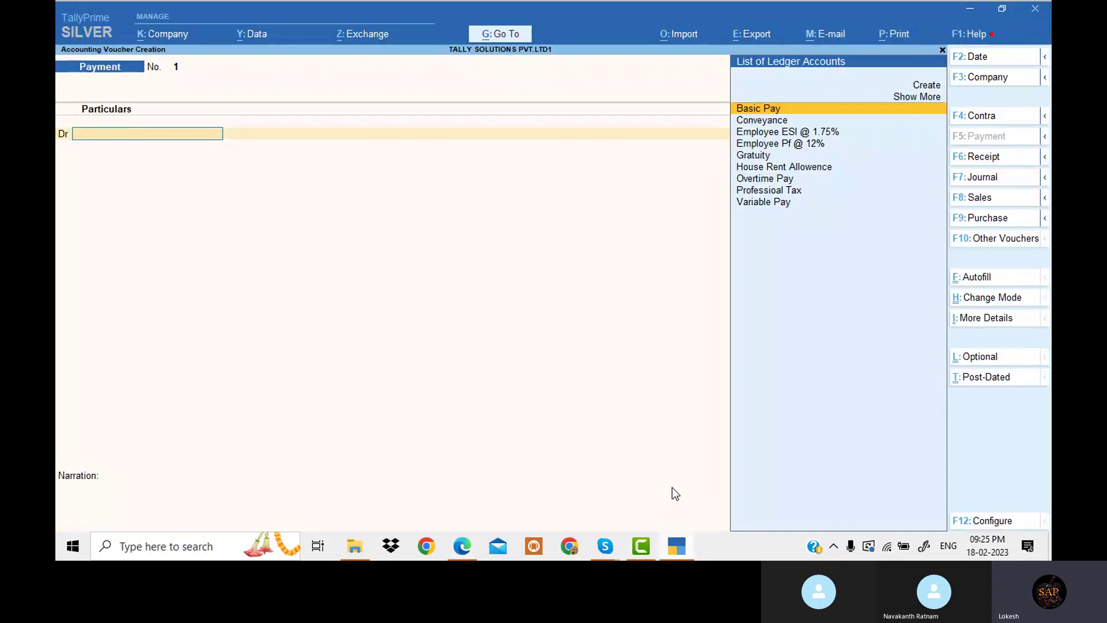
key("ctrl")
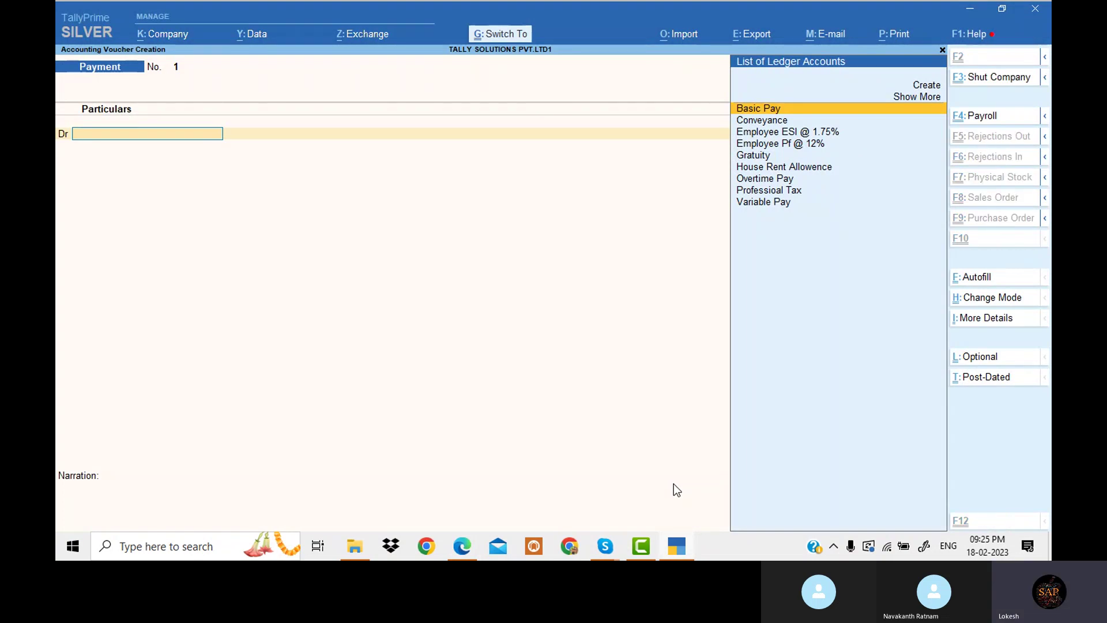
key("ctrl+F4")
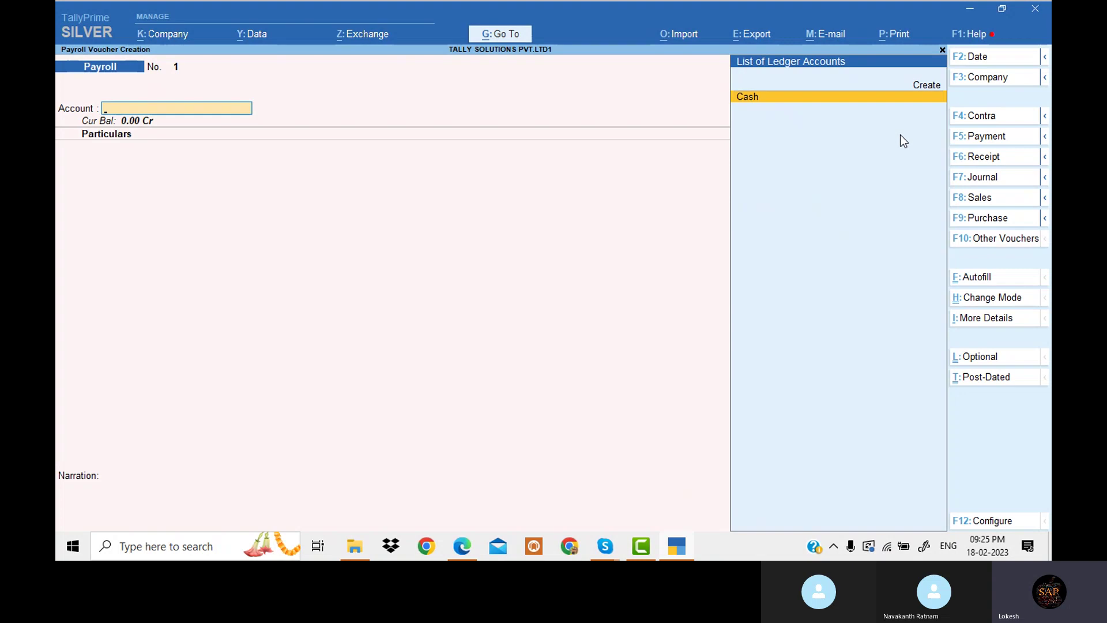
left_click(1013, 58)
type("31")
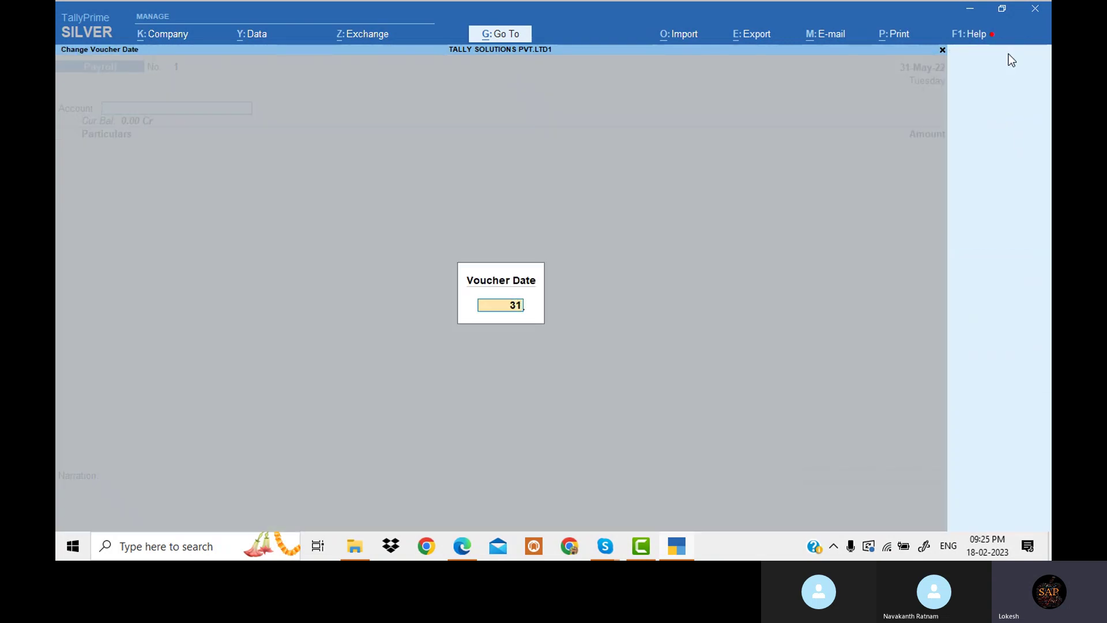
type("-5")
key("Return")
Following the PDF's Employee Filters instruction, start Payroll Autofill for the voucher and set it to process Salary
left_click(470, 548)
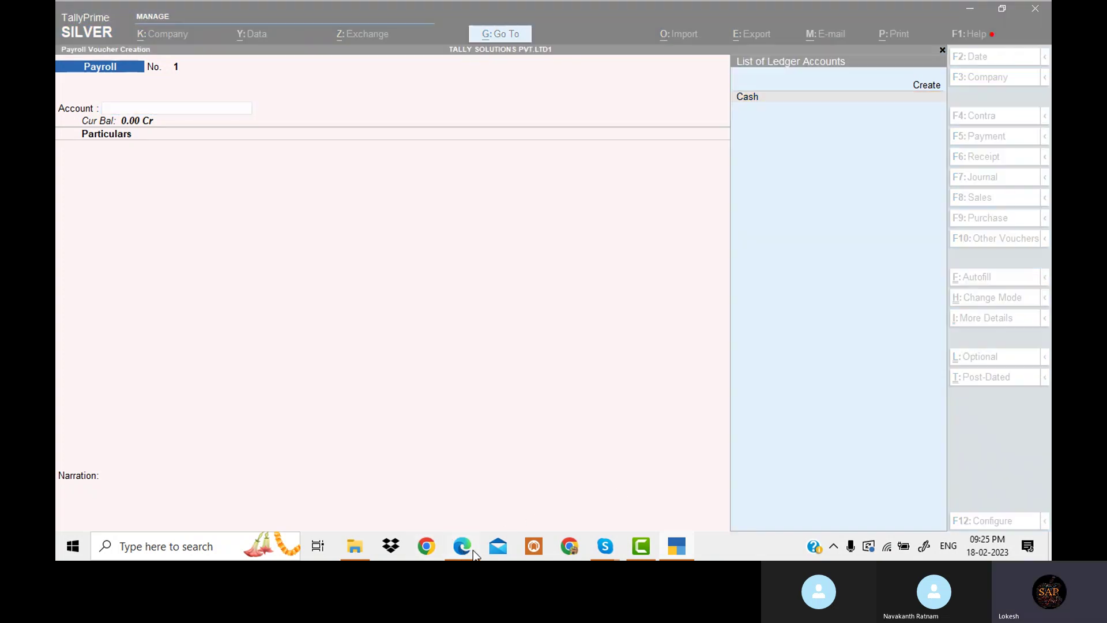
scroll(390, 346, "down", 3)
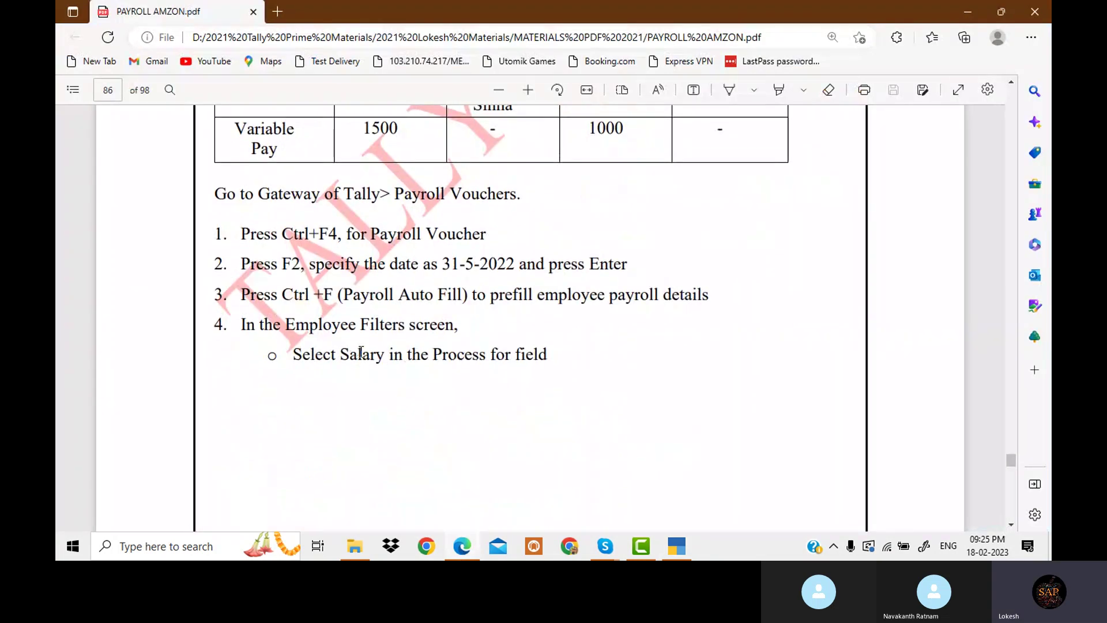
left_click(677, 546)
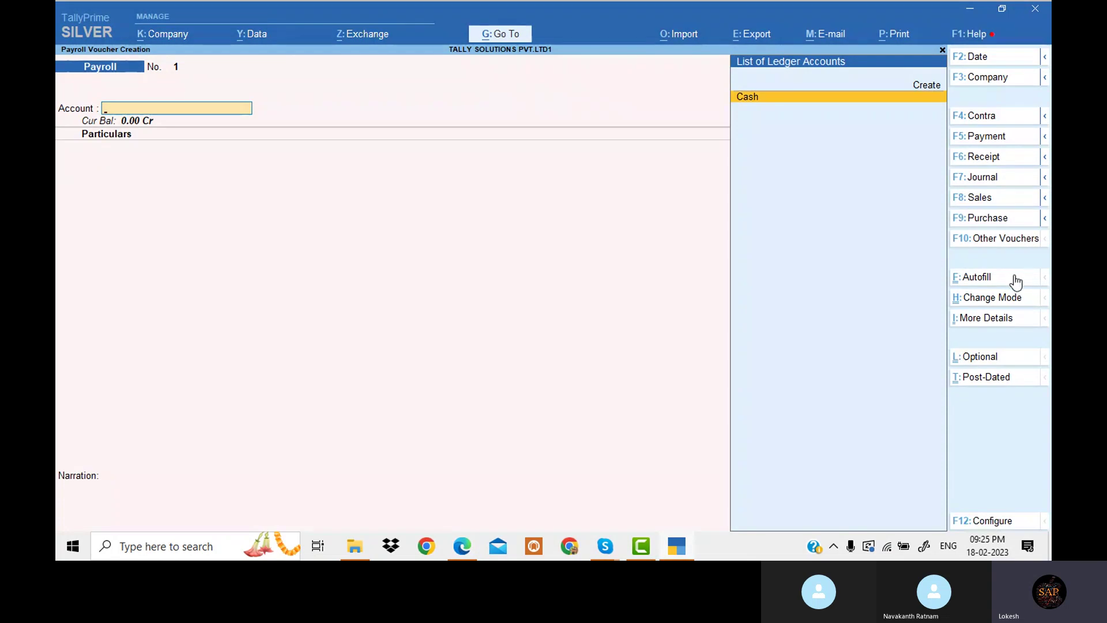
left_click(999, 276)
key("Return")
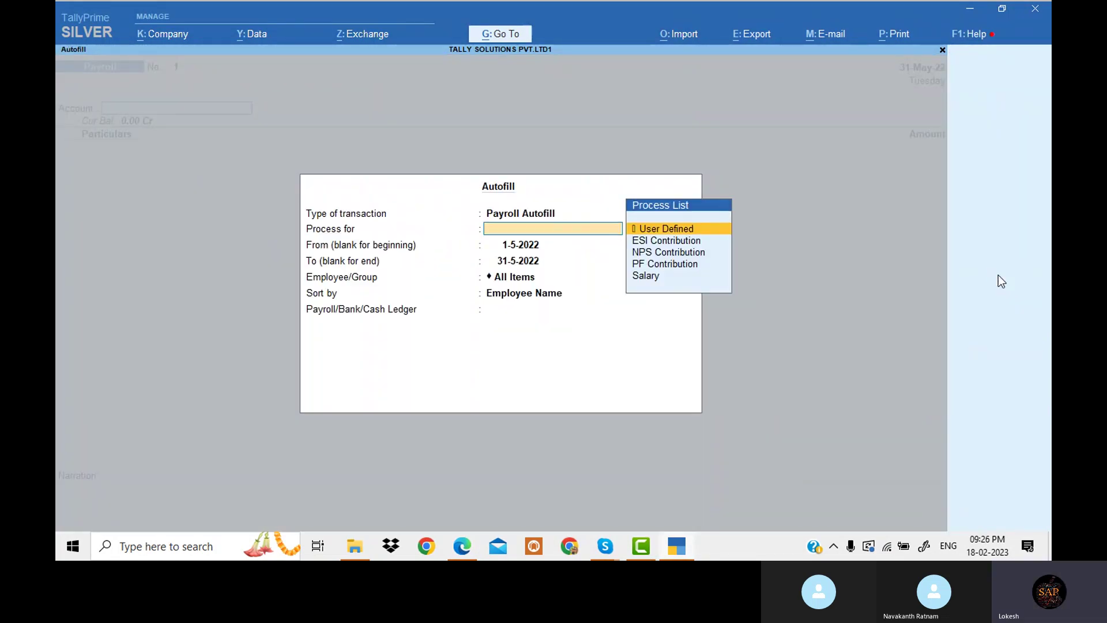
key("Down")
key("Down")
key("Down")
key("Down")
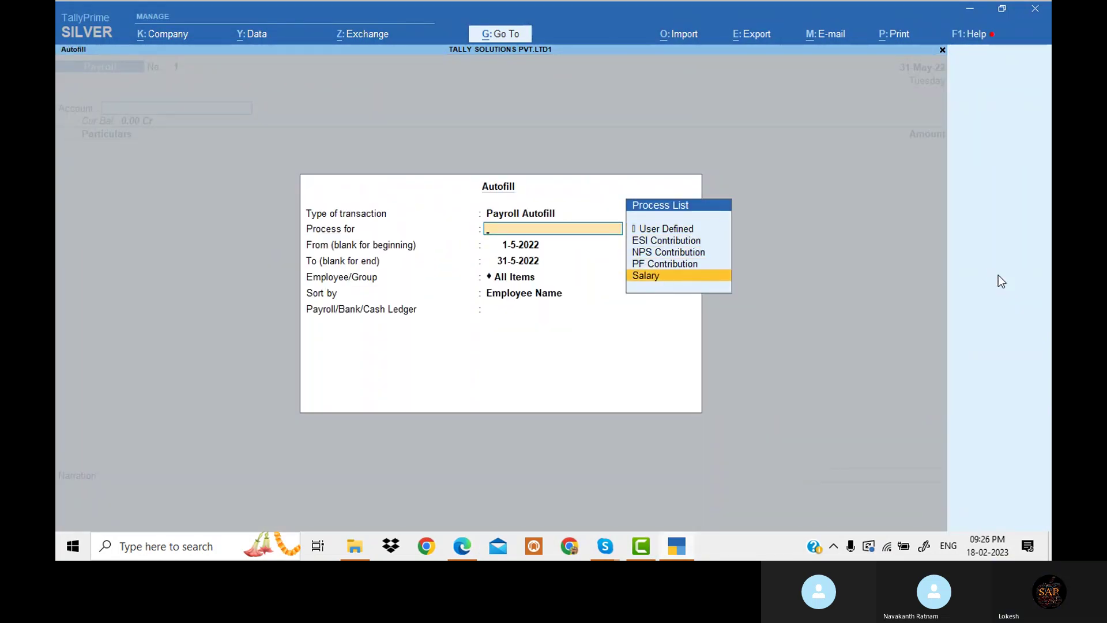
key("Return")
Autofill salaries for 1-5-2022 to 31-5-2022 for All Items, sorted by Employee Name, with ledger Cash and employees having banking details included
key("Return")
key("Return")
key("Return")
key("Return")
key("Return")
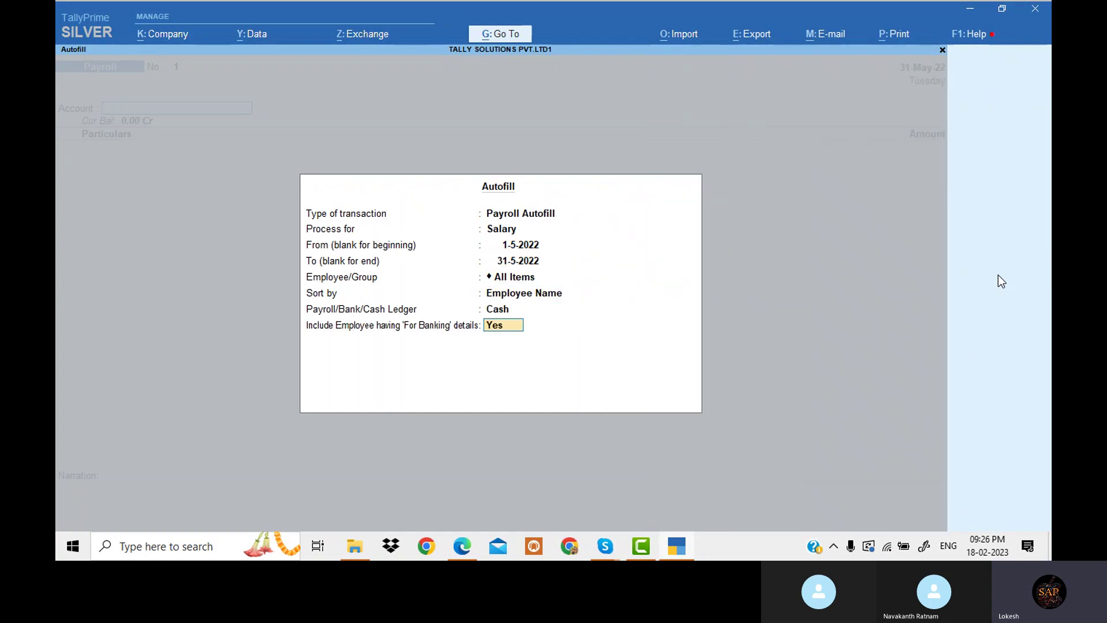
key("Return")
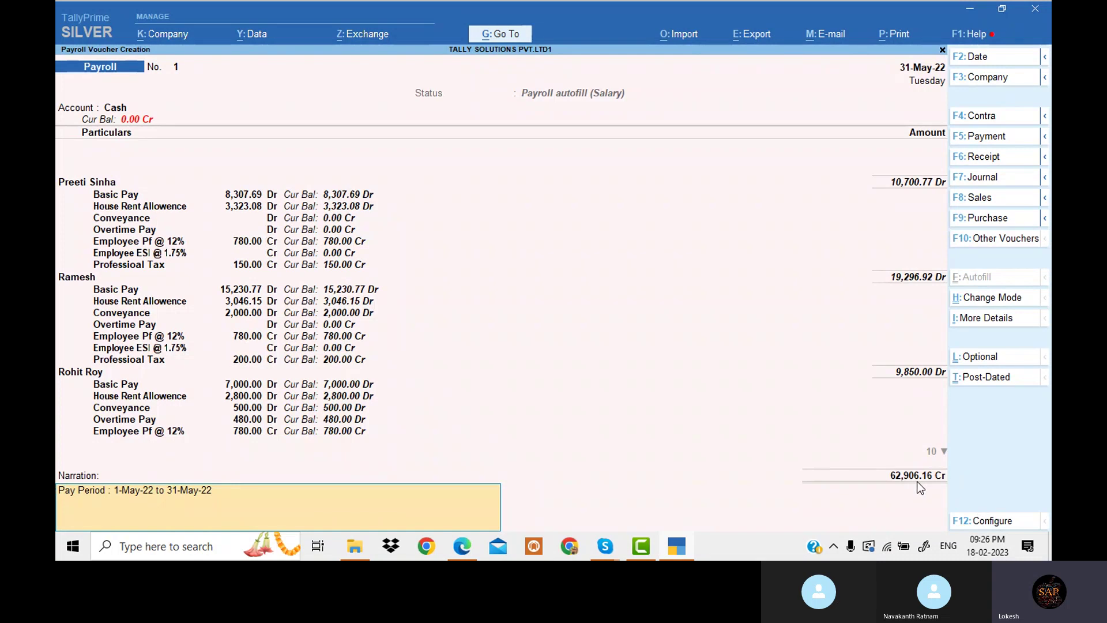
Switch to the payroll PDF and examine the sample completed payroll voucher following Example 2, including its Variable Pay lines and total
left_click(677, 545)
scroll(614, 268, "down", 10)
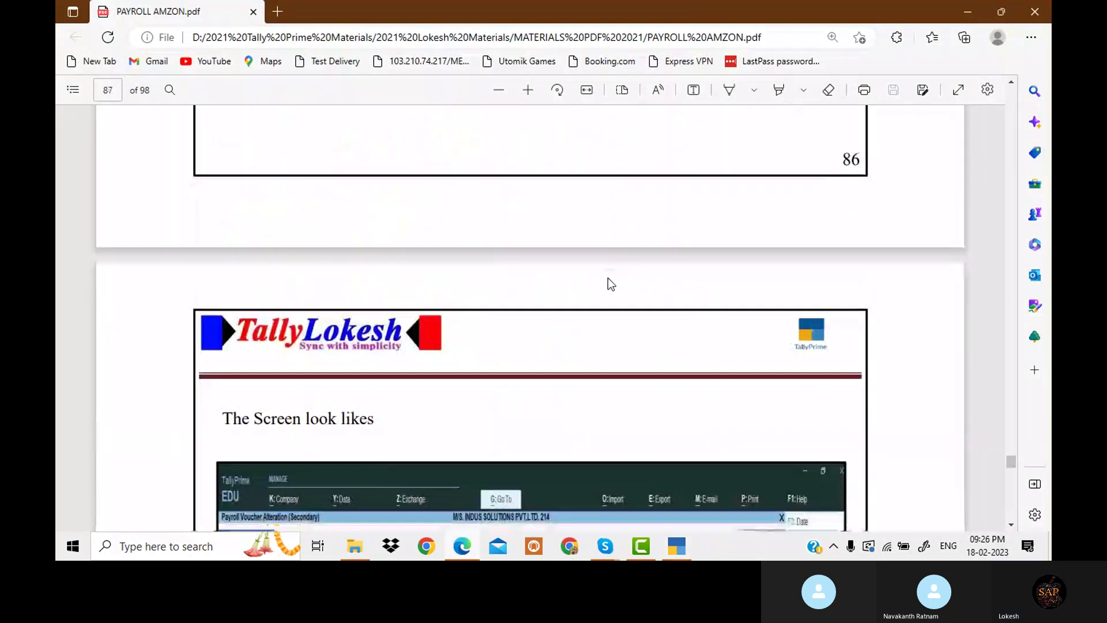
scroll(635, 288, "down", 3)
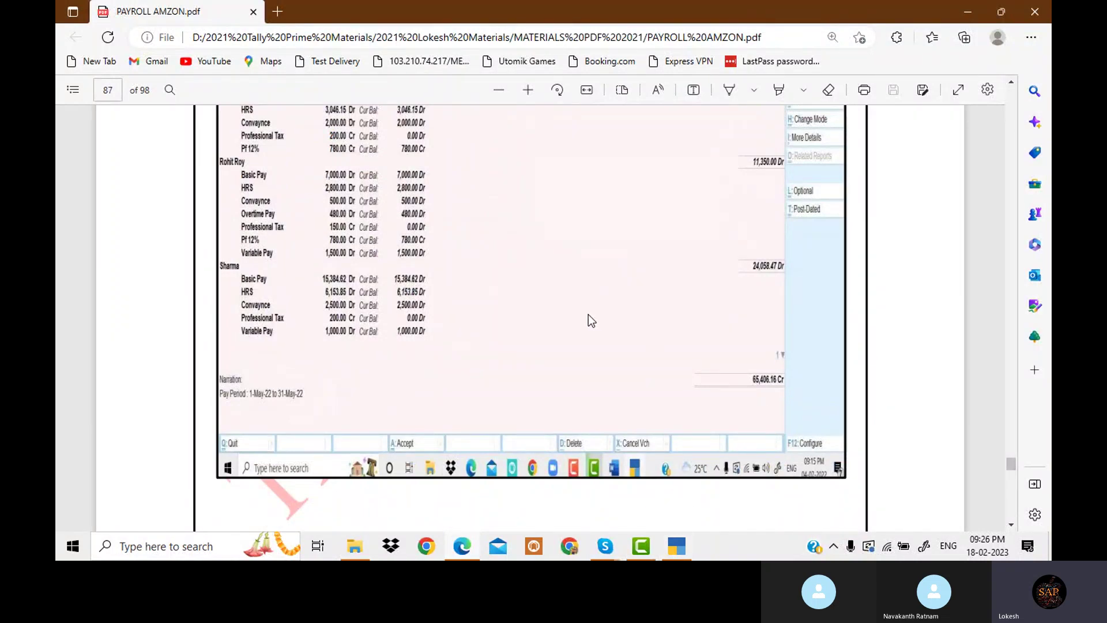
scroll(564, 313, "up", 3)
scroll(600, 328, "down", 1)
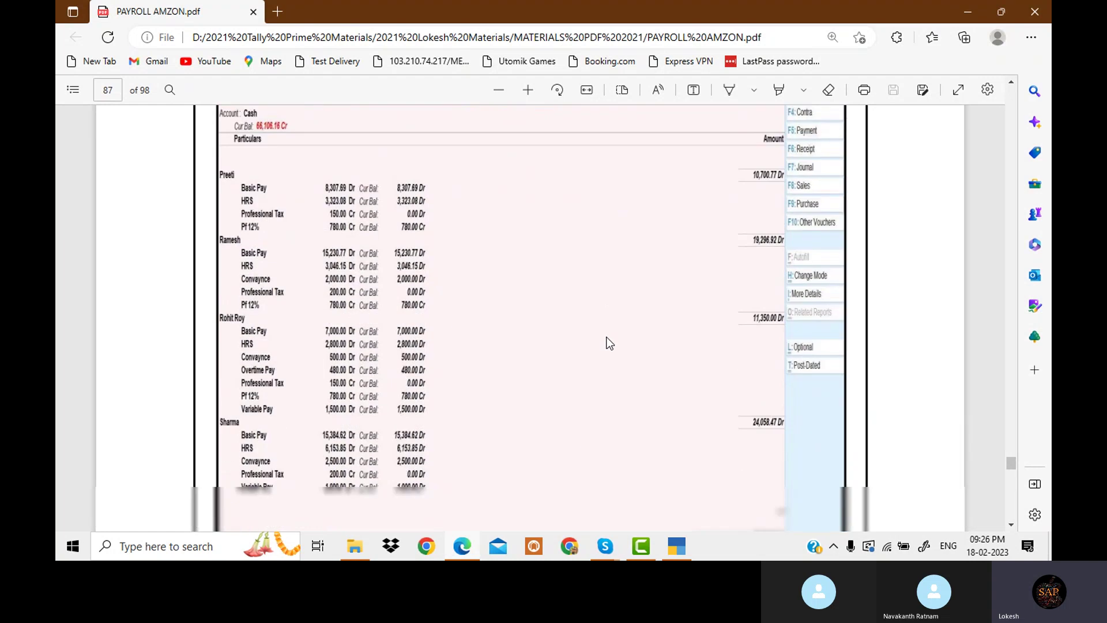
scroll(281, 390, "down", 3)
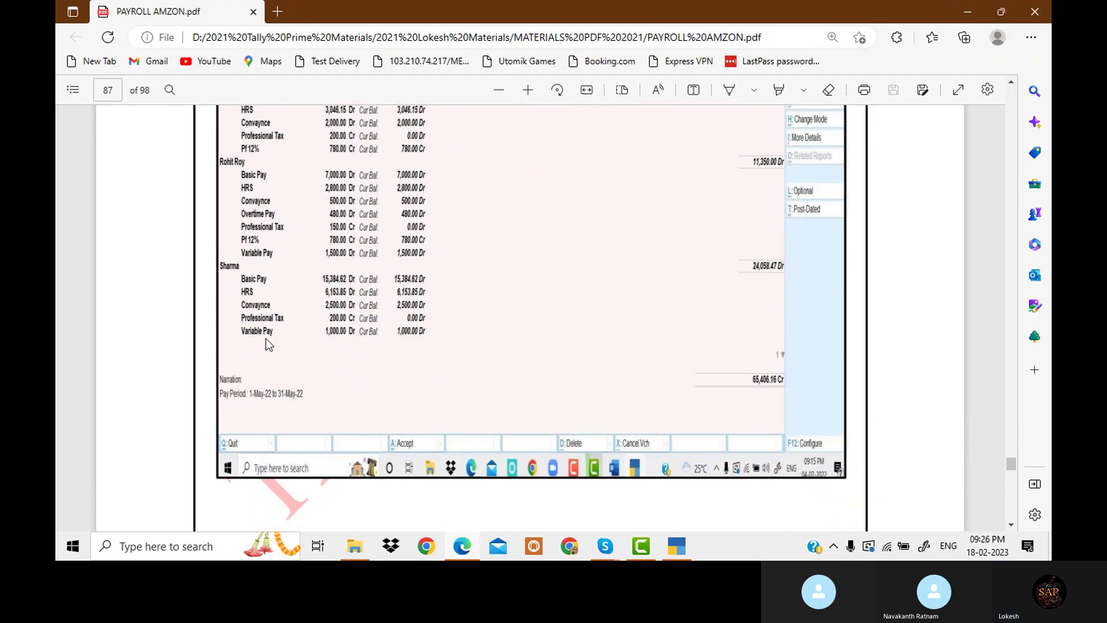
scroll(271, 329, "up", 2)
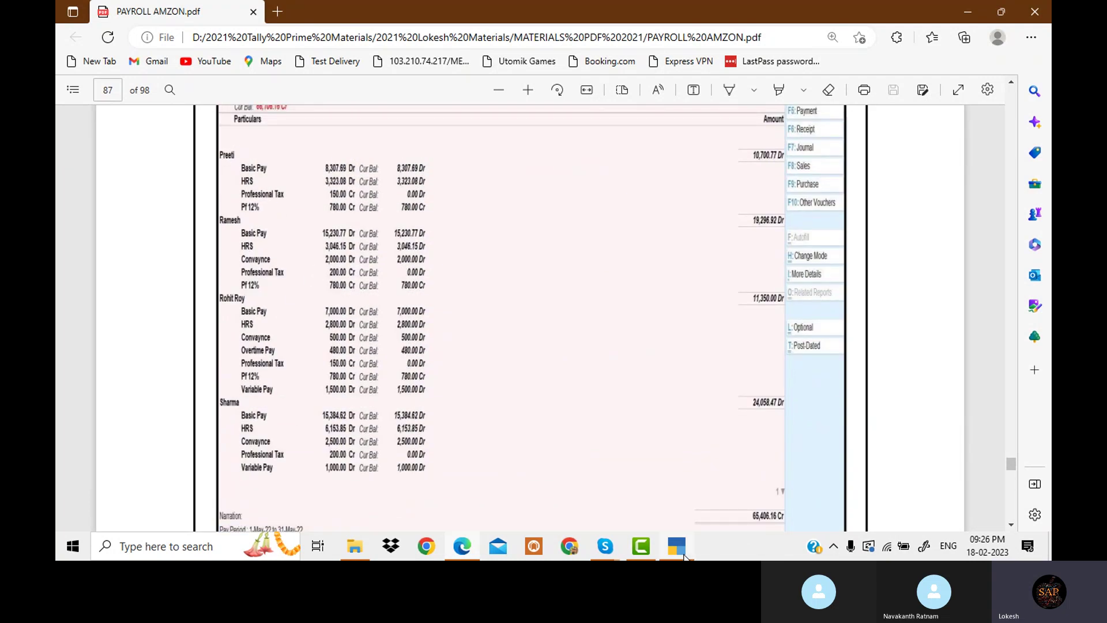
Return to TallyPrime, save the autofilled payroll voucher, and reopen it for alteration
left_click(678, 546)
key("Return")
key("Return")
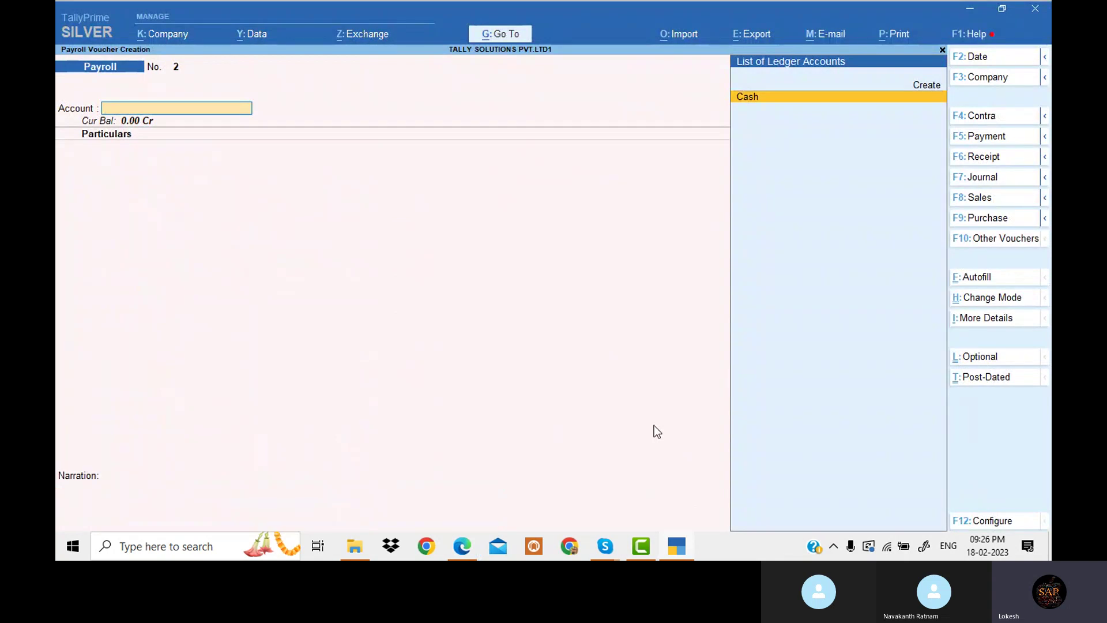
key("Page_Up")
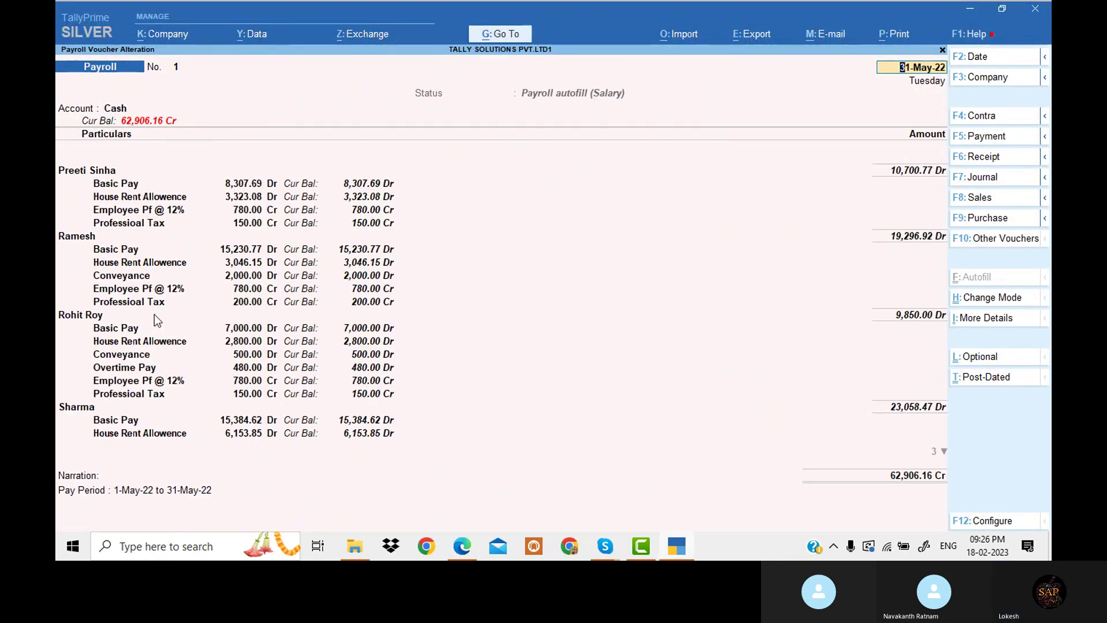
Add a Variable Pay pay head below Professional Tax for the third employee, the one with Overtime Pay
left_click(132, 394)
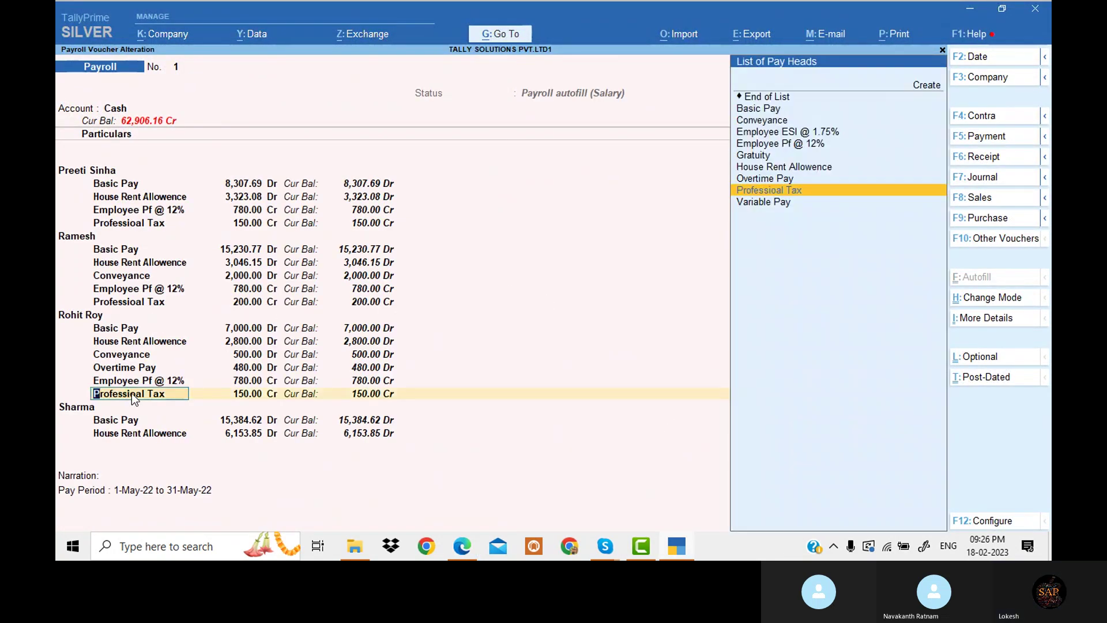
key("Return")
key("Return")
type("v")
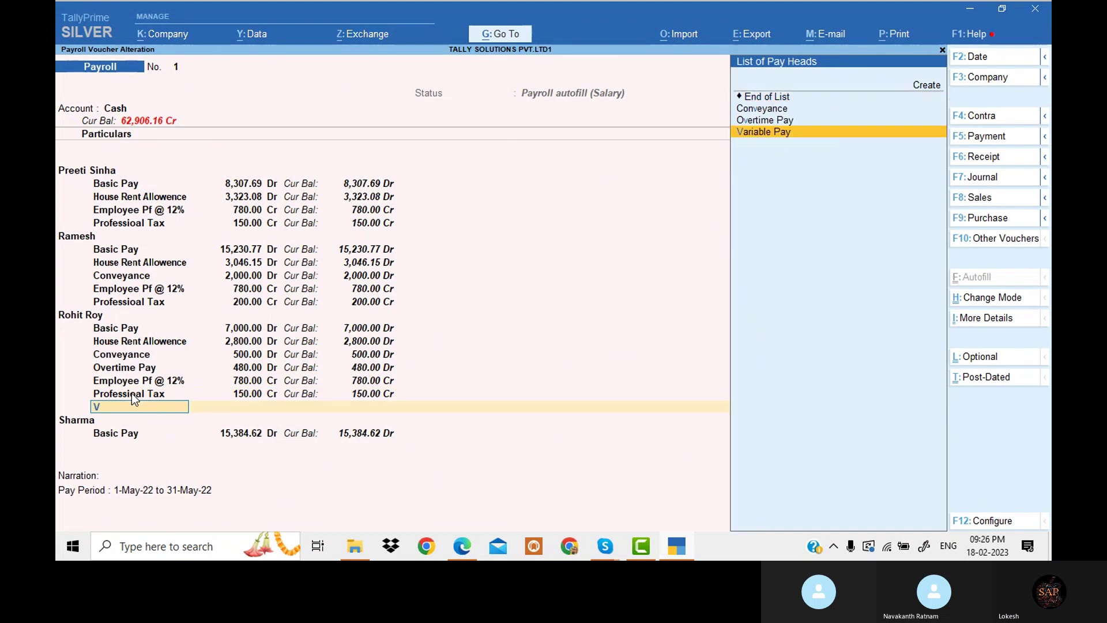
key("Return")
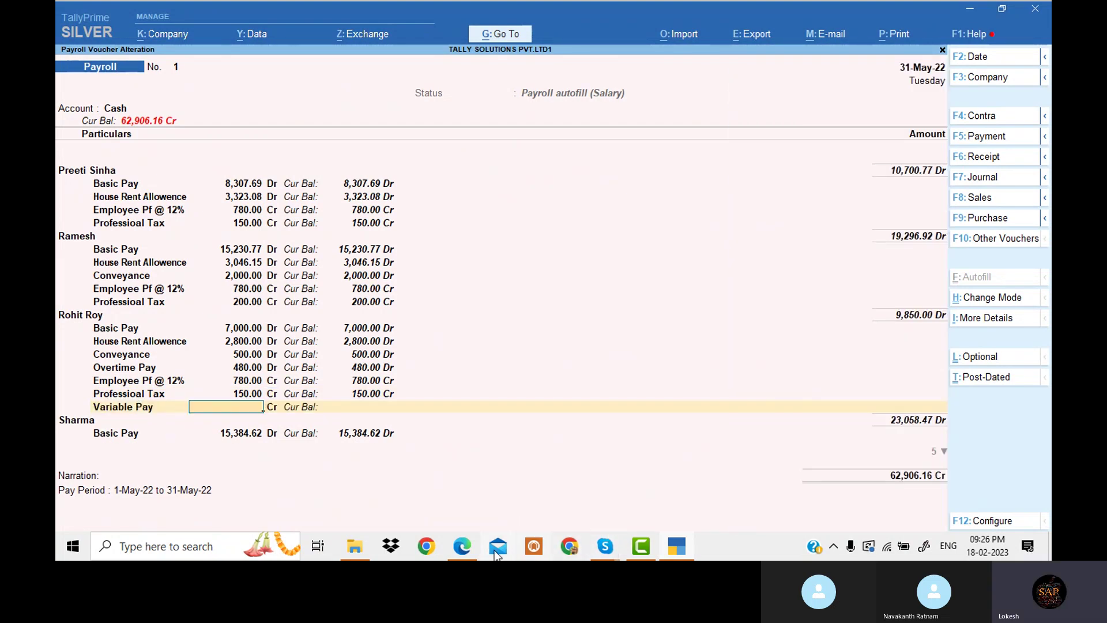
Look up the third employee's variable pay in the PDF's Example 2 table and enter it in the voucher as 1500 Dr
left_click(462, 547)
scroll(583, 387, "up", 15)
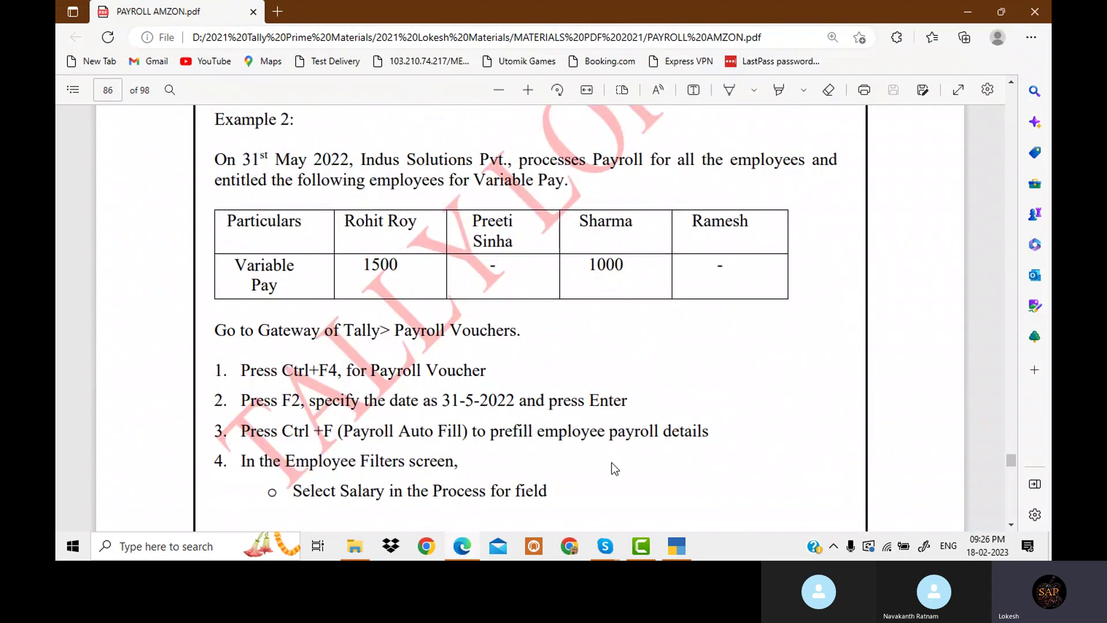
left_click(641, 546)
type("1500")
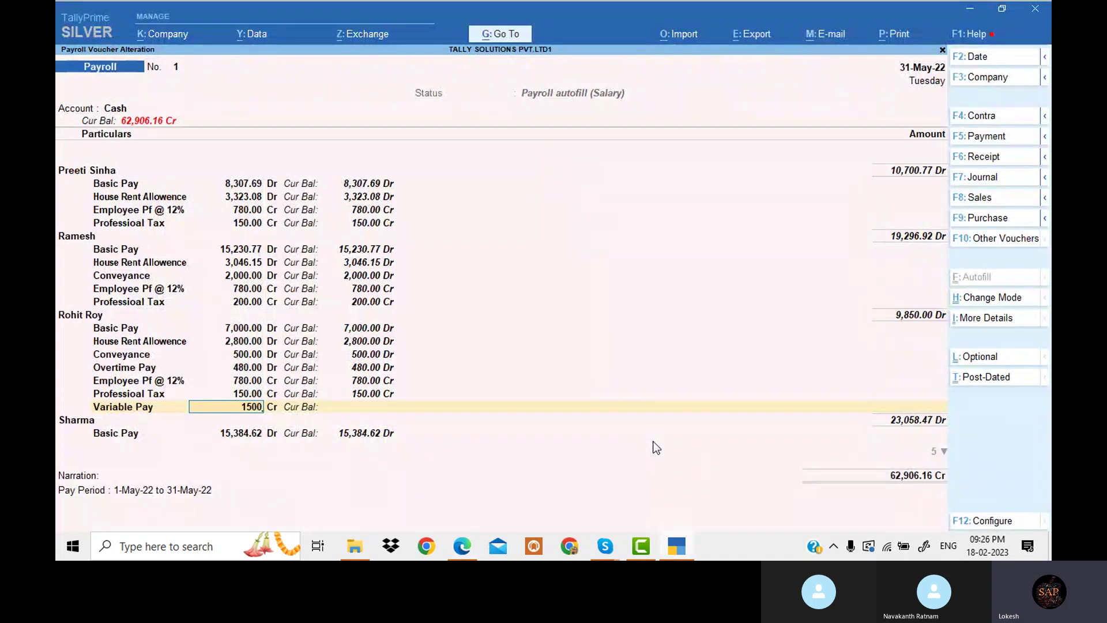
key("Return")
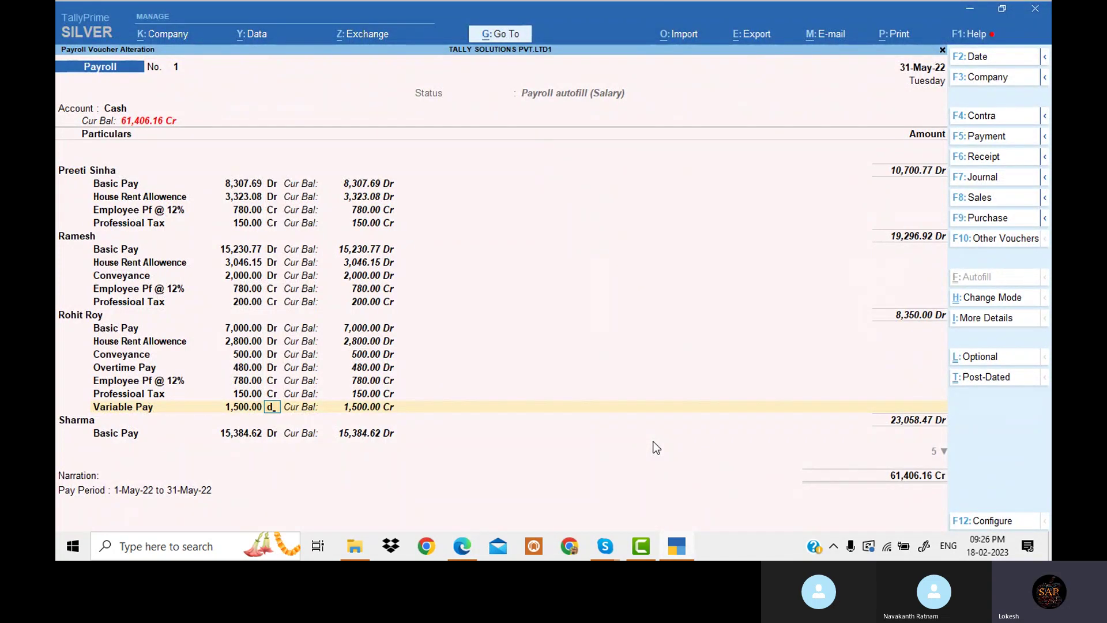
type("dr")
key("Return")
key("Return")
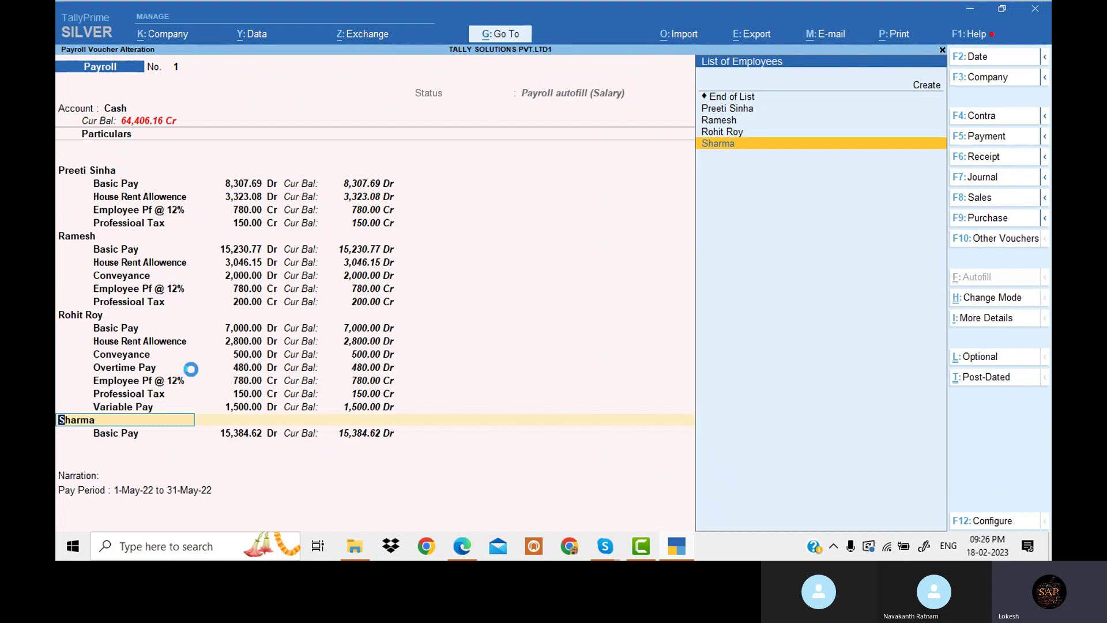
Keep the last employee's existing pay head values and add a Variable Pay pay head below their Professional Tax
key("Return")
key("Return")
key("Return")
key("Return")
key("Return")
key("Return")
key("Return")
key("Return")
key("Return")
key("Return")
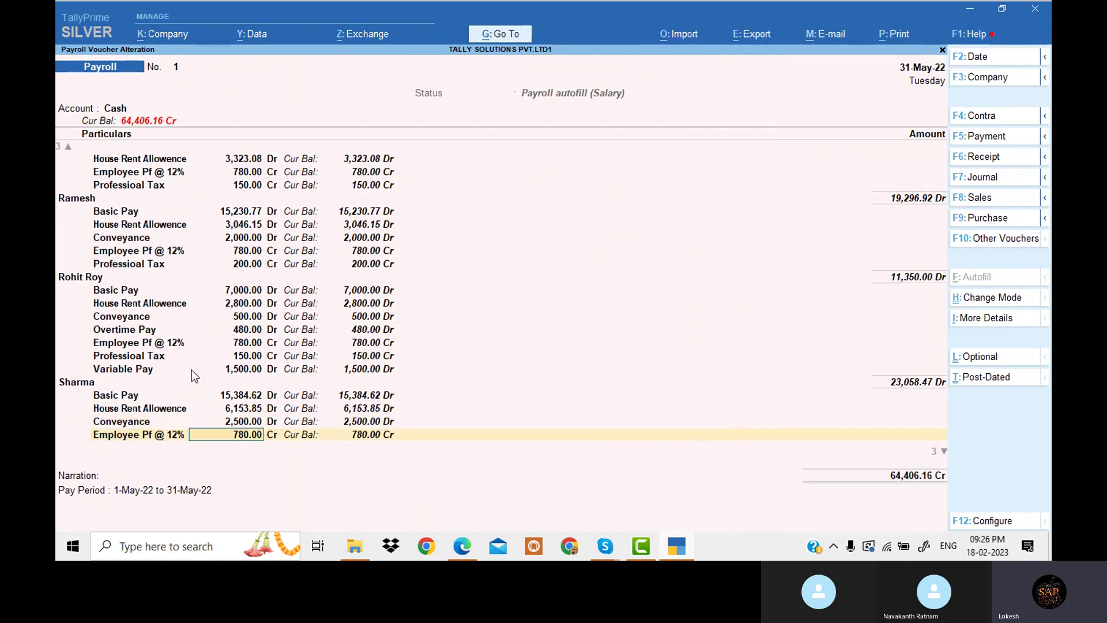
key("Return")
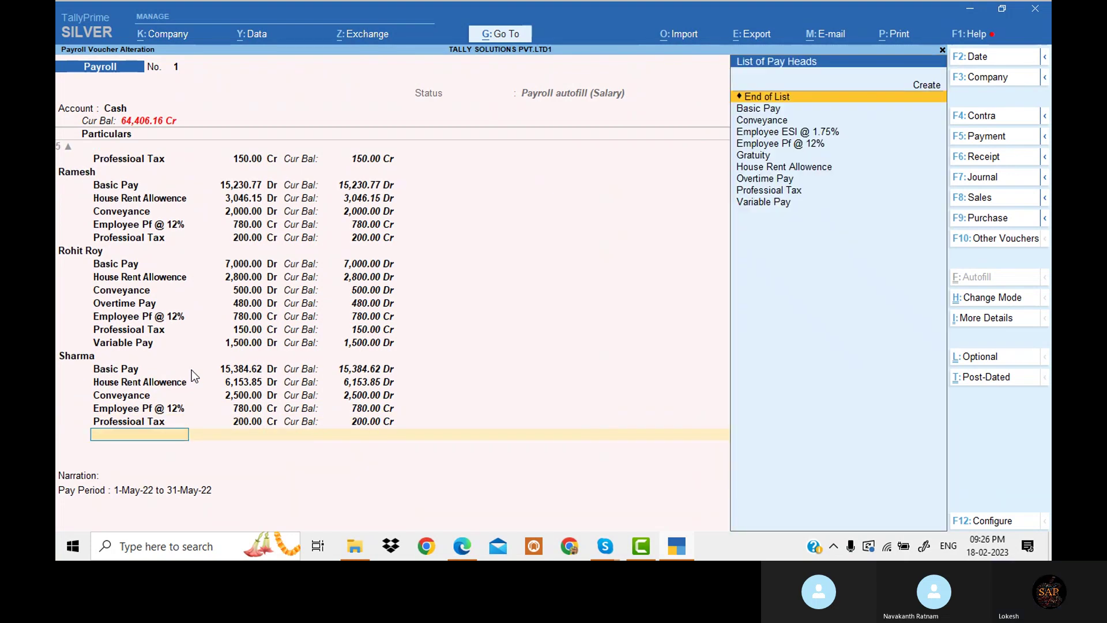
type("v")
key("Return")
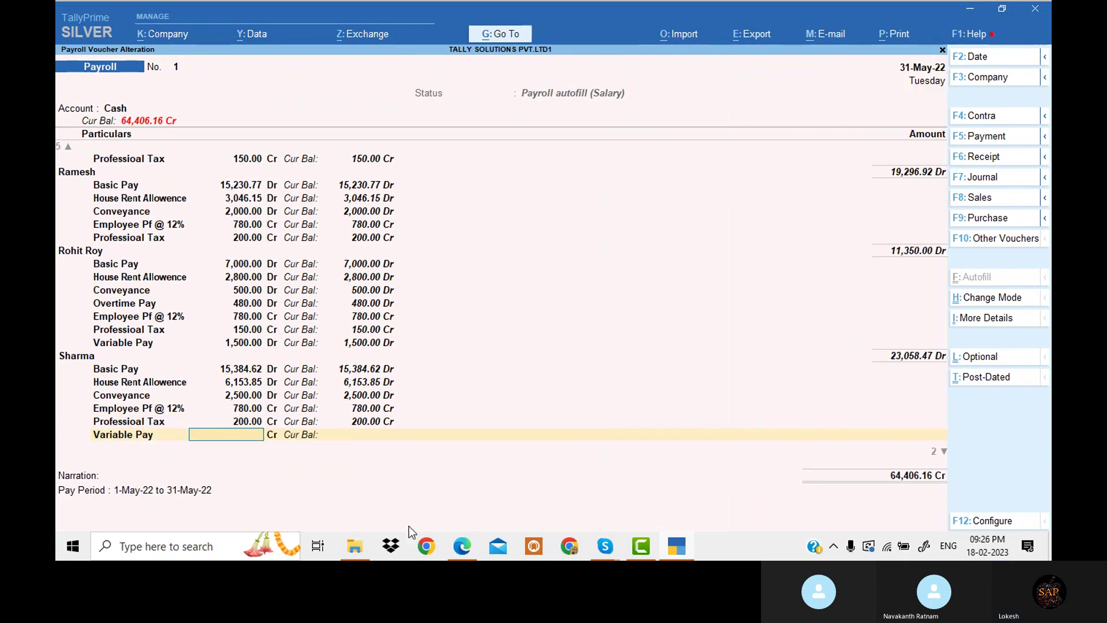
Set the last employee's Variable Pay to 1,000 Dr per the PDF table and end the employee list
left_click(462, 548)
left_click(462, 548)
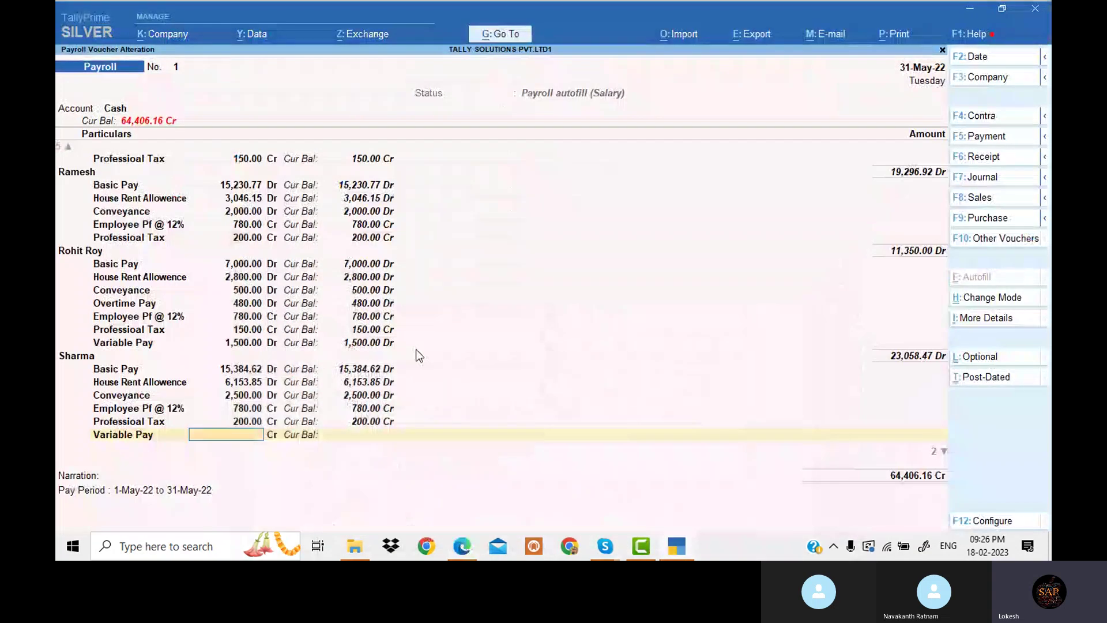
type("1,000")
key("Return")
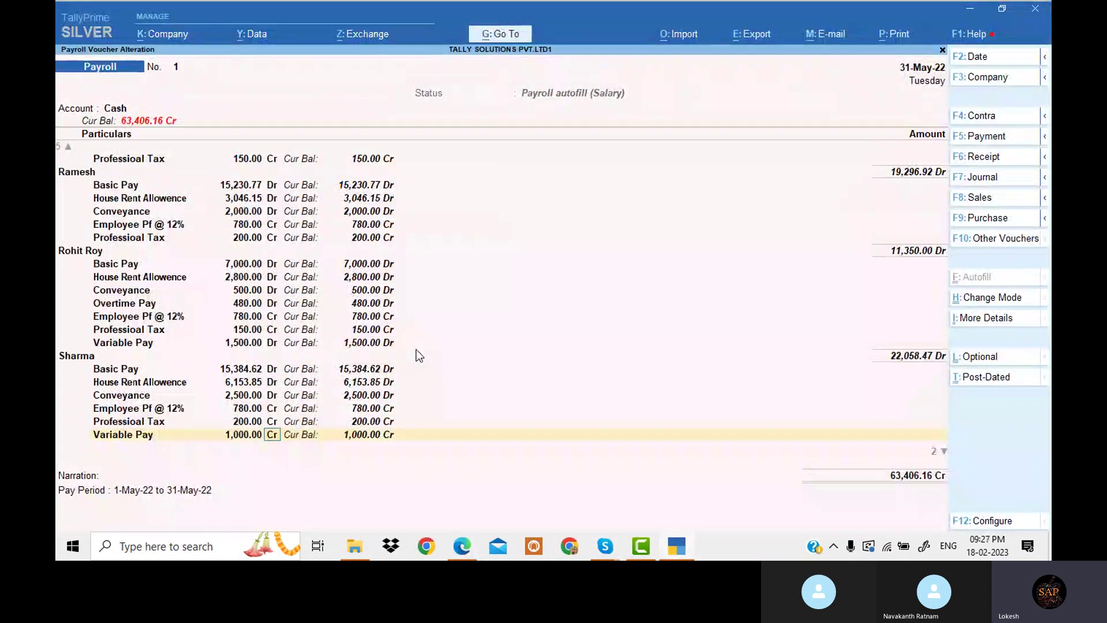
type("d")
key("Return")
key("Return")
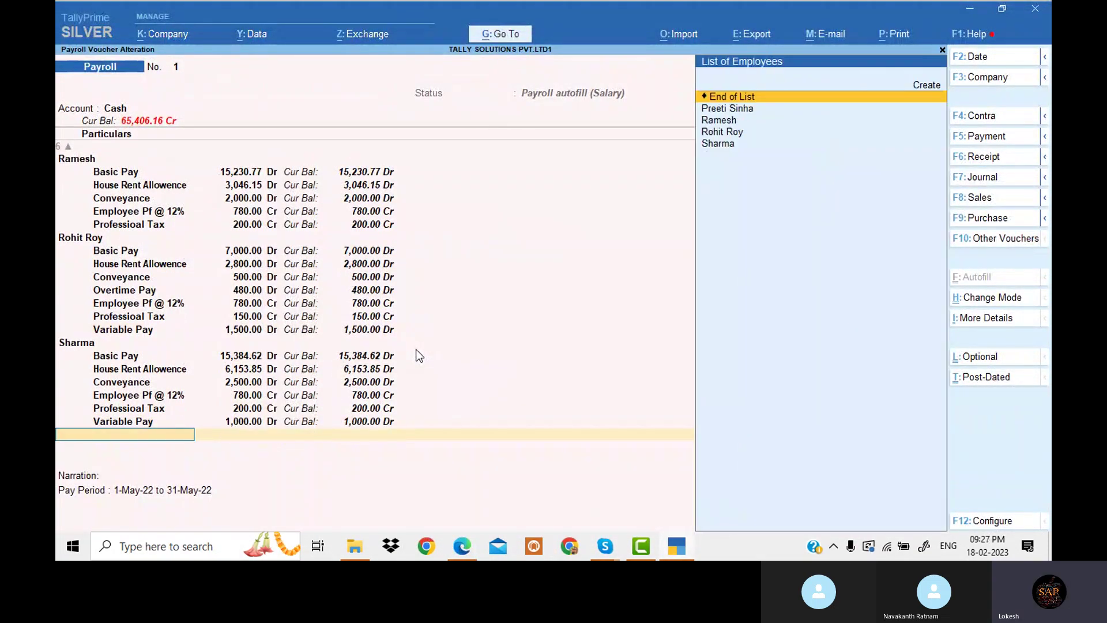
key("Return")
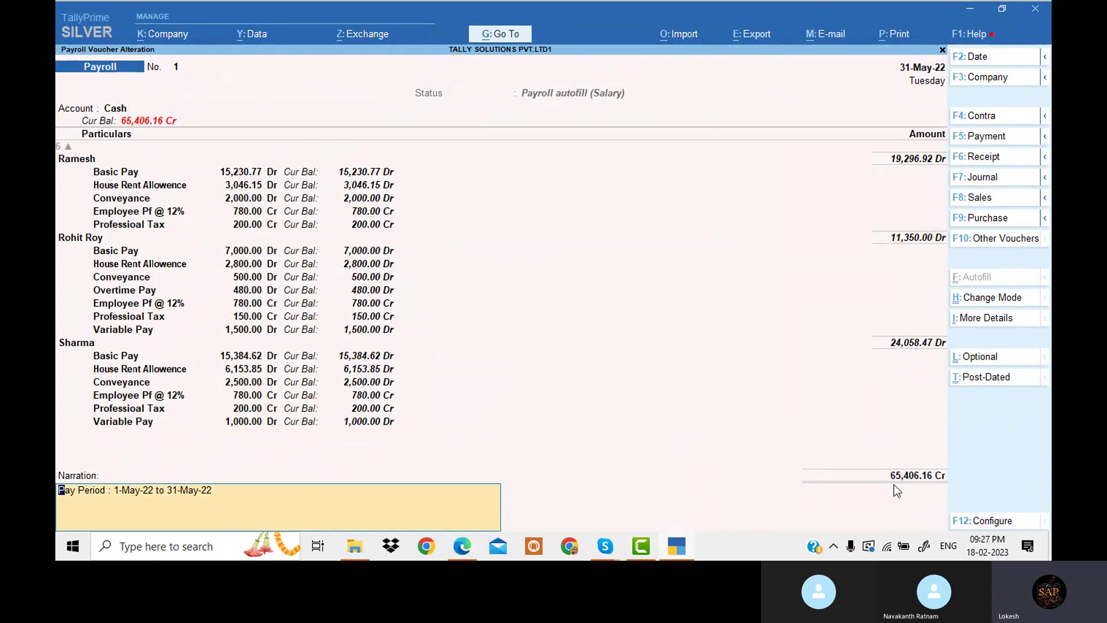
Compare the altered voucher's total with the PDF's sample screen, then return to TallyPrime and save the voucher
left_click(671, 551)
left_click(467, 552)
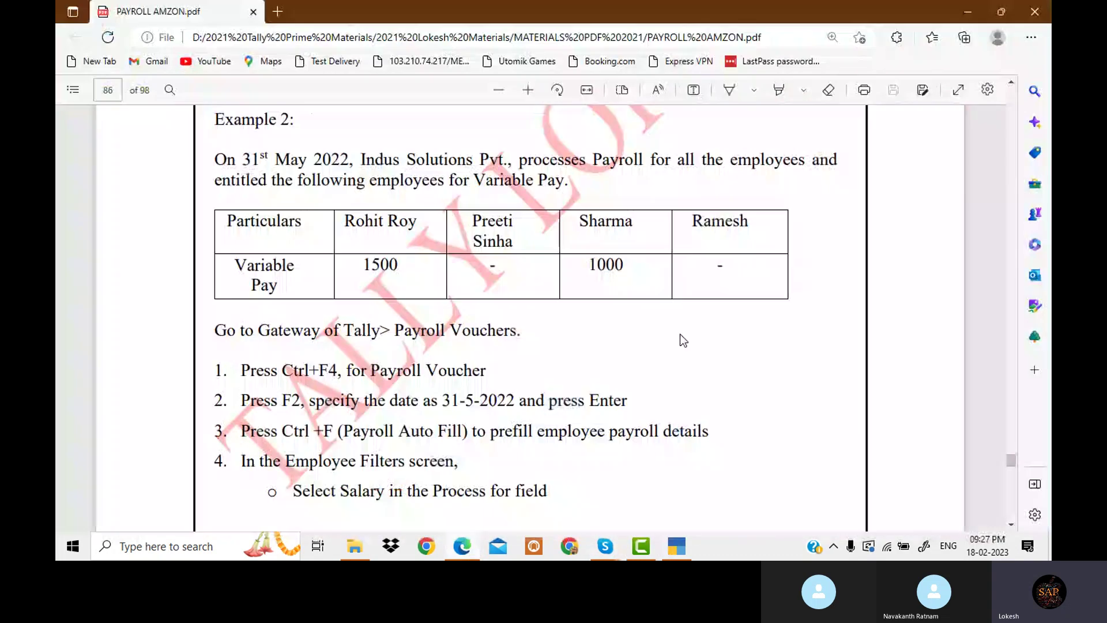
scroll(666, 342, "down", 10)
scroll(665, 347, "up", 3)
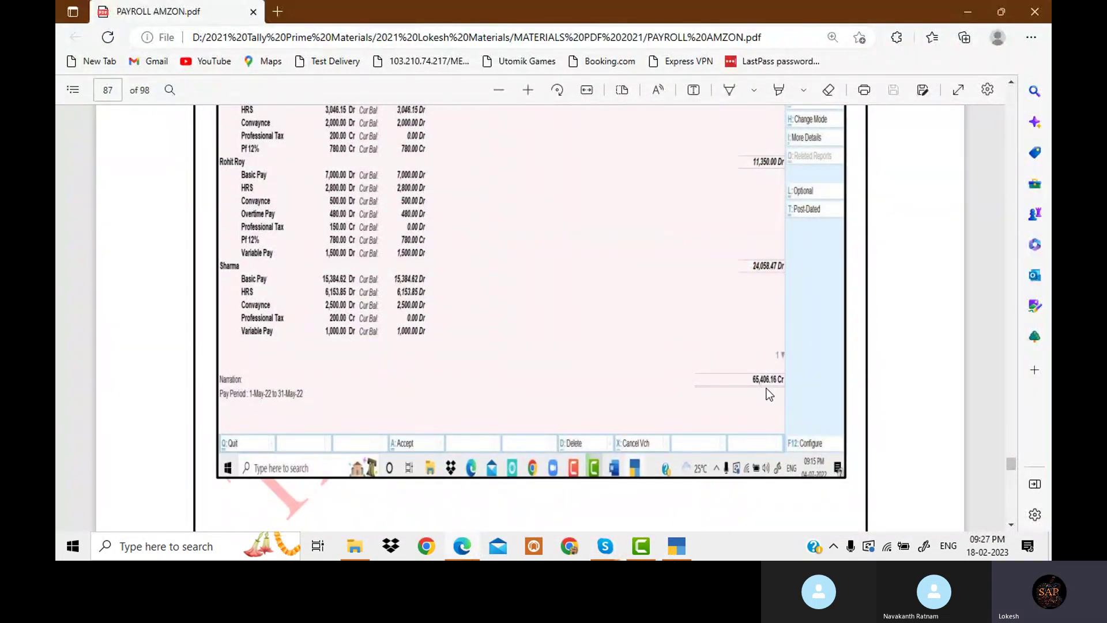
left_click(675, 546)
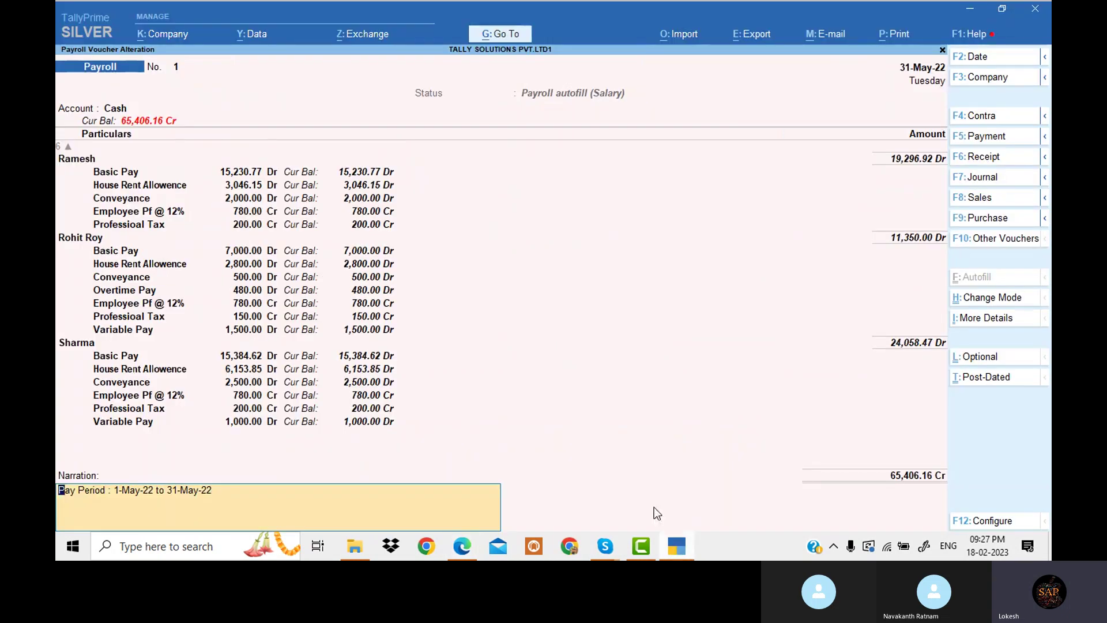
key("Return")
key("Return")
Read the PDF's professional tax slabs and the payment voucher instructions for professional tax, then return to TallyPrime
left_click(679, 553)
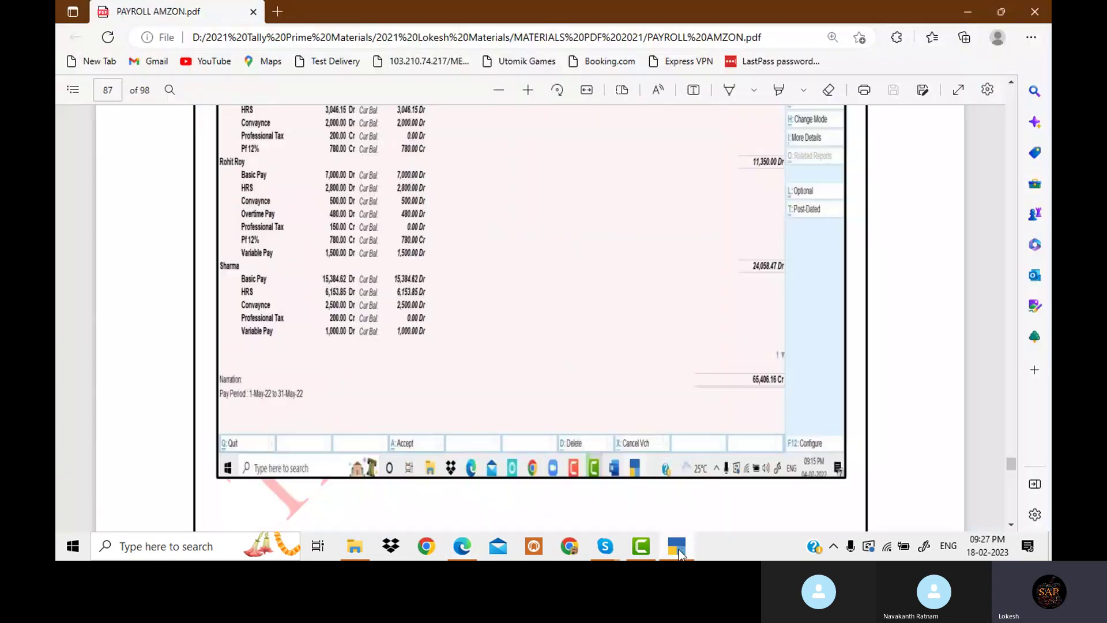
scroll(702, 305, "down", 20)
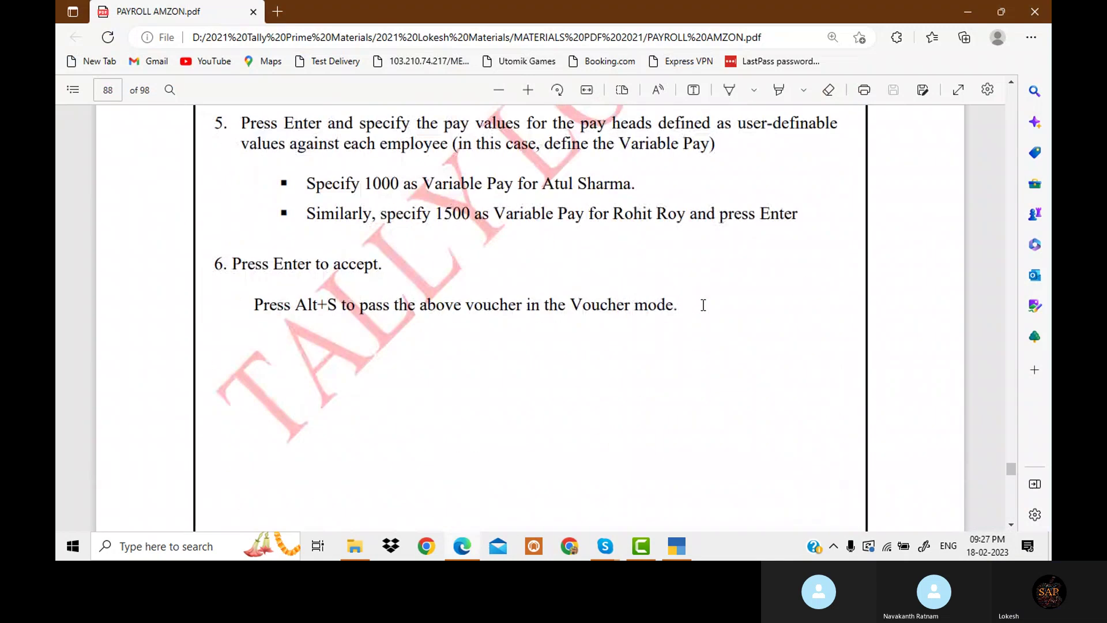
scroll(704, 304, "down", 15)
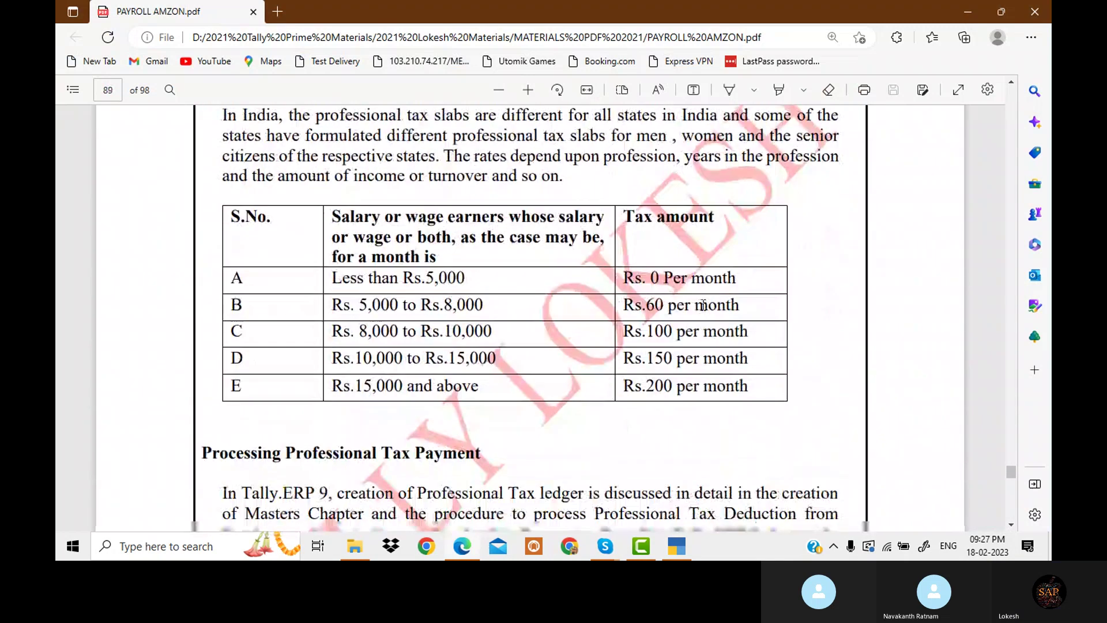
scroll(704, 305, "down", 20)
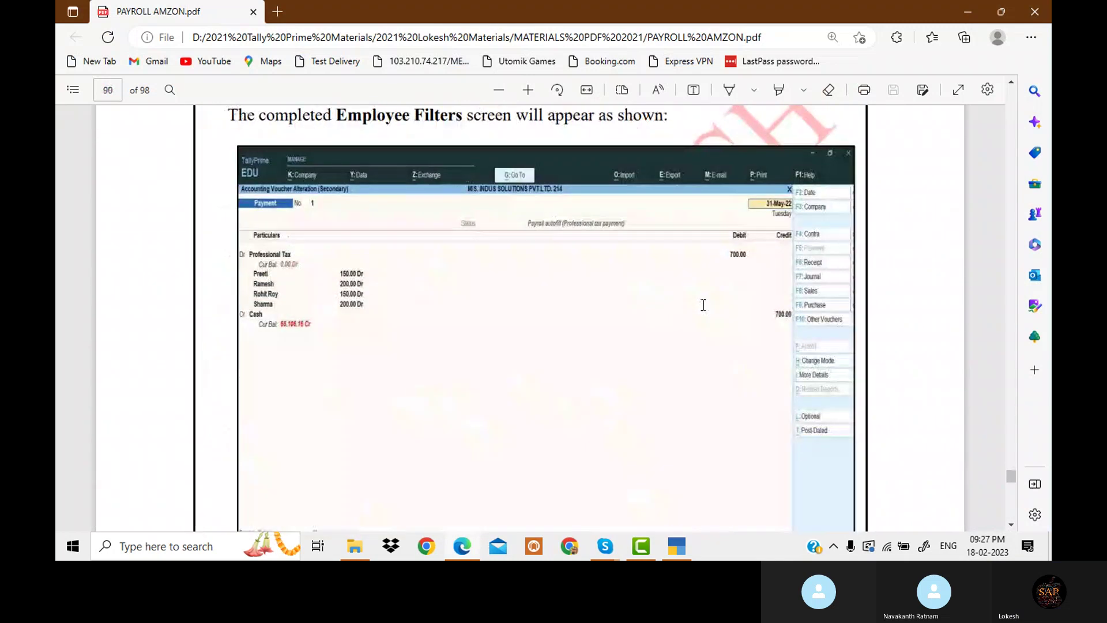
scroll(703, 304, "up", 5)
scroll(703, 305, "up", 5)
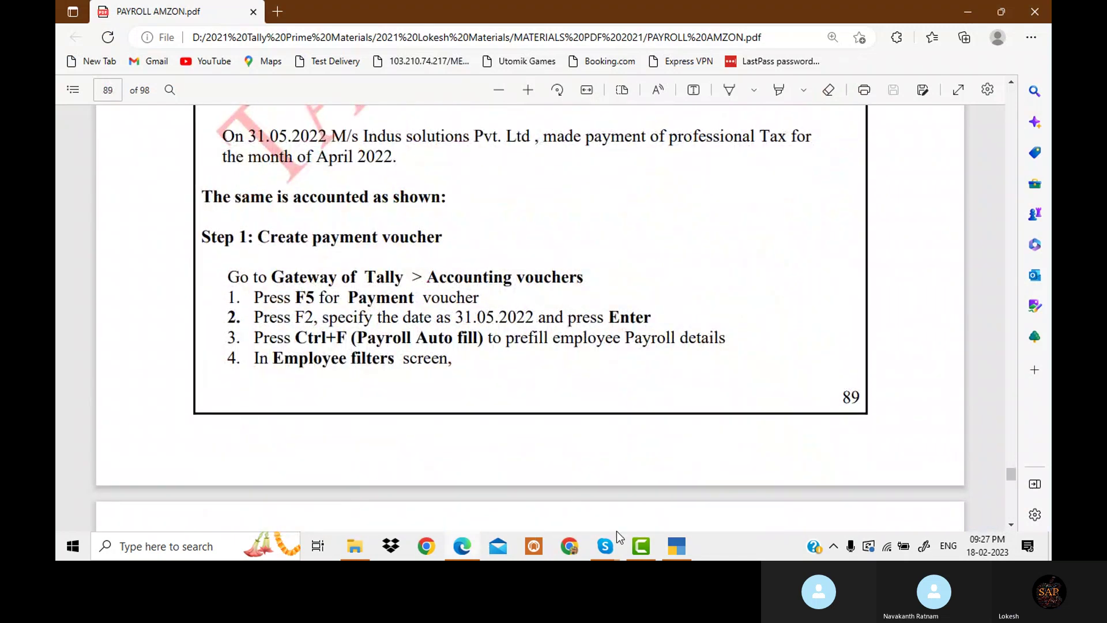
left_click(676, 551)
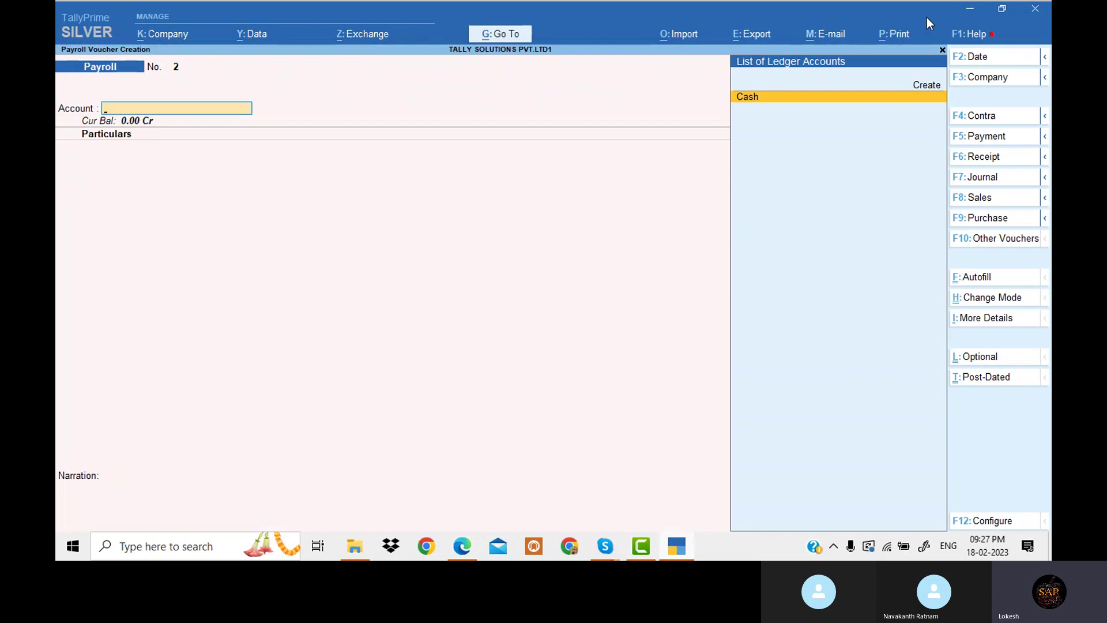
left_click(996, 281)
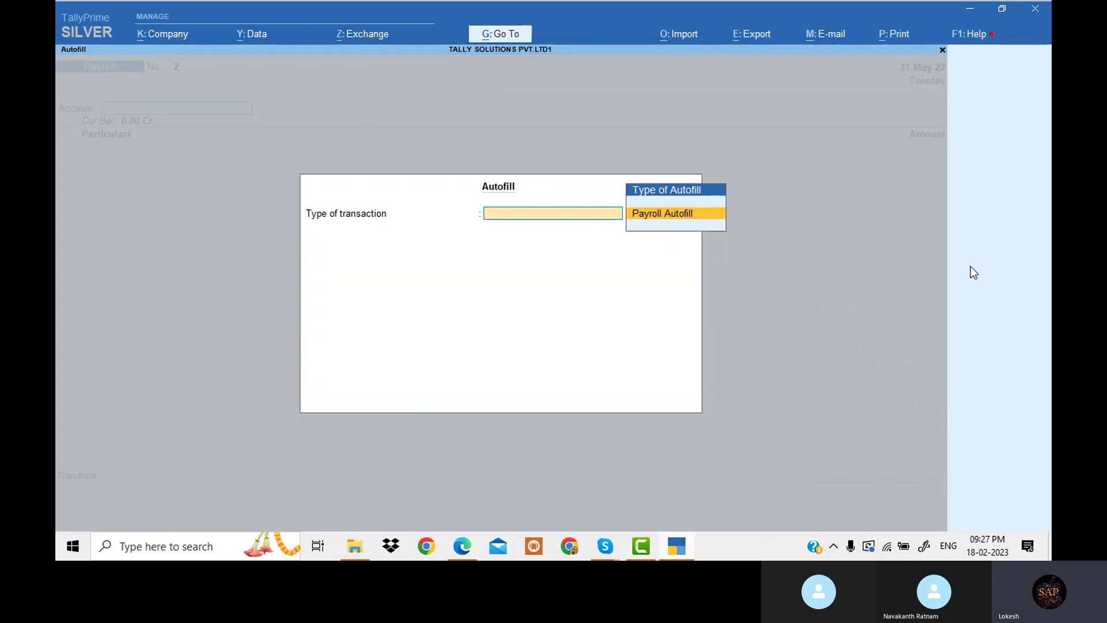
key("Return")
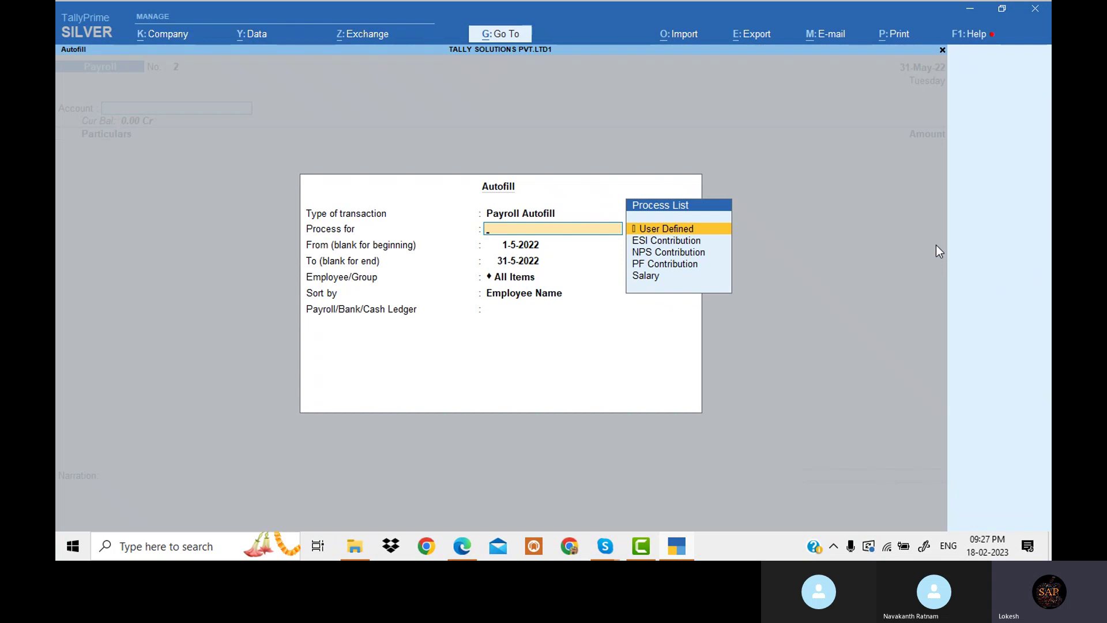
key("Escape")
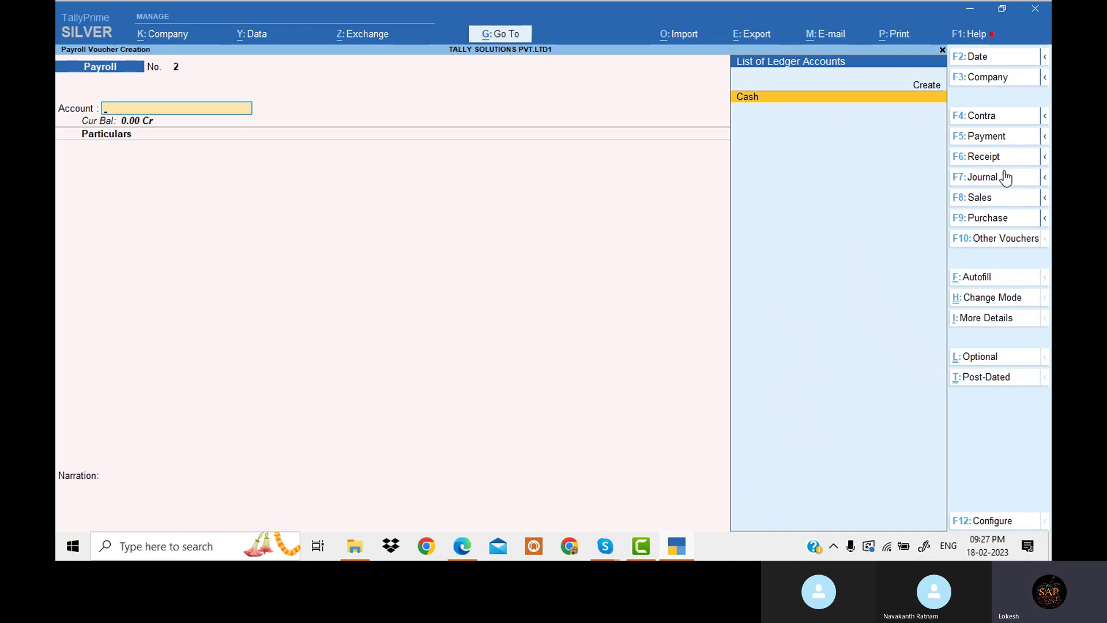
Start a payment voucher and set its payroll autofill to process Professional Tax Payment
left_click(1013, 141)
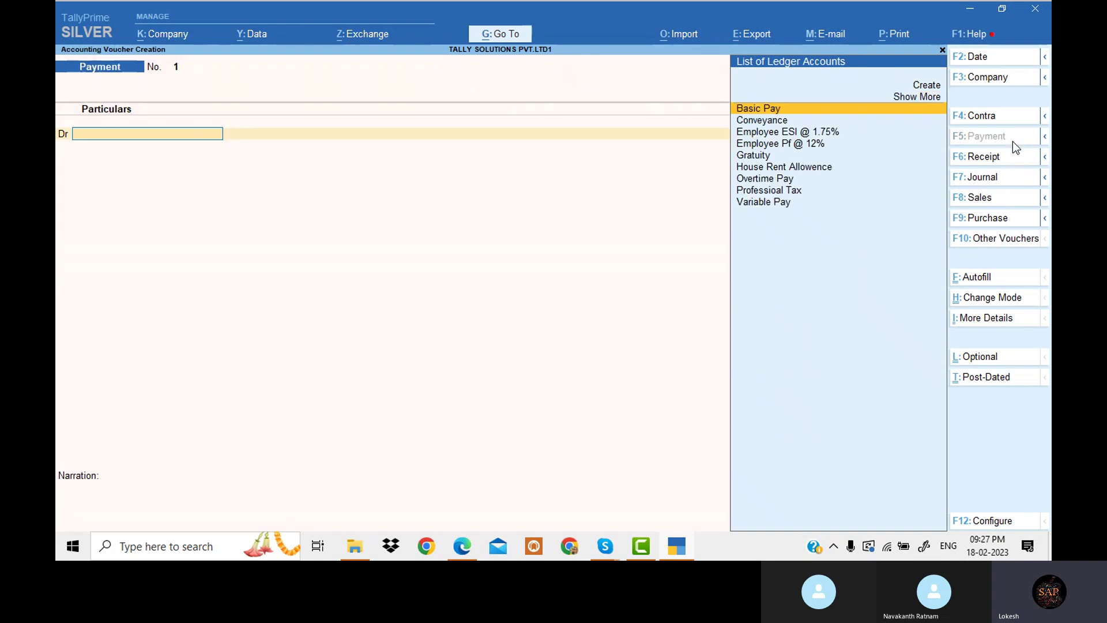
left_click(1005, 283)
key("Return")
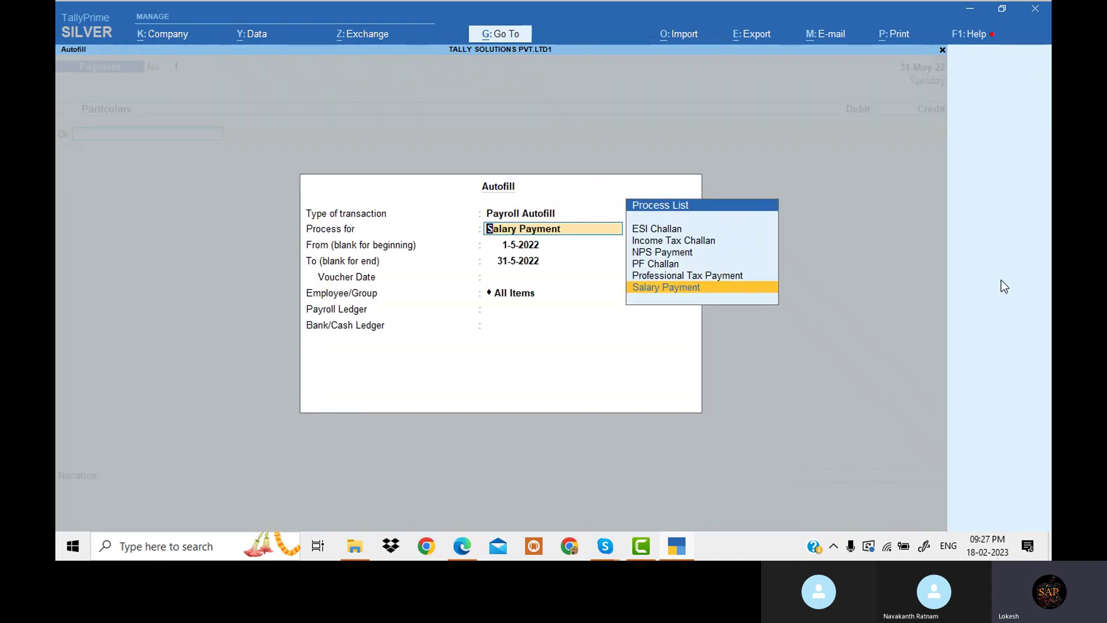
key("Up")
key("Return")
Fill the voucher for 1-5-2022 to 31-5-2022 covering all employees, with Professional Tax as payroll ledger and Cash as bank/cash ledger
key("Return")
key("Return")
key("Return")
key("Return")
key("Return")
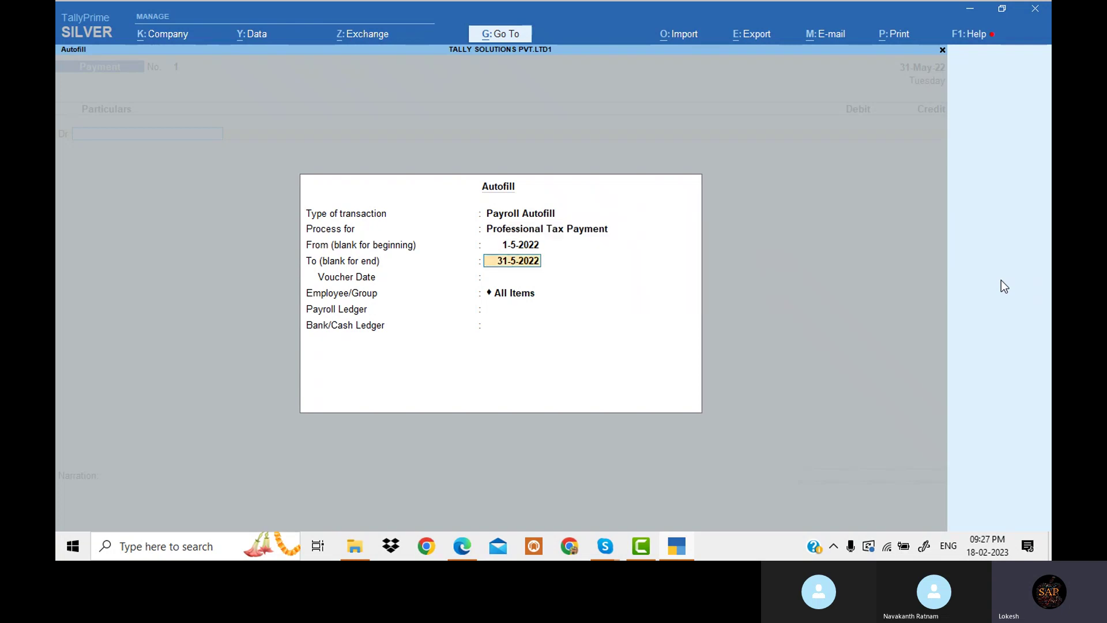
key("Return")
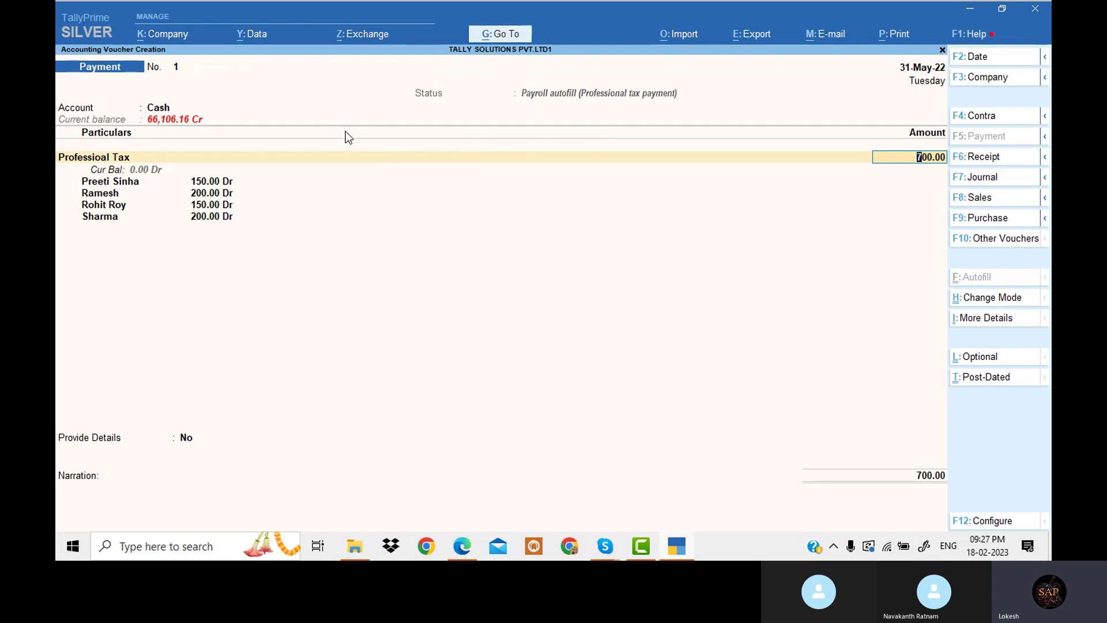
Keep the autofilled professional tax amount, leave the narration blank and save the payment voucher
key("Return")
key("Return")
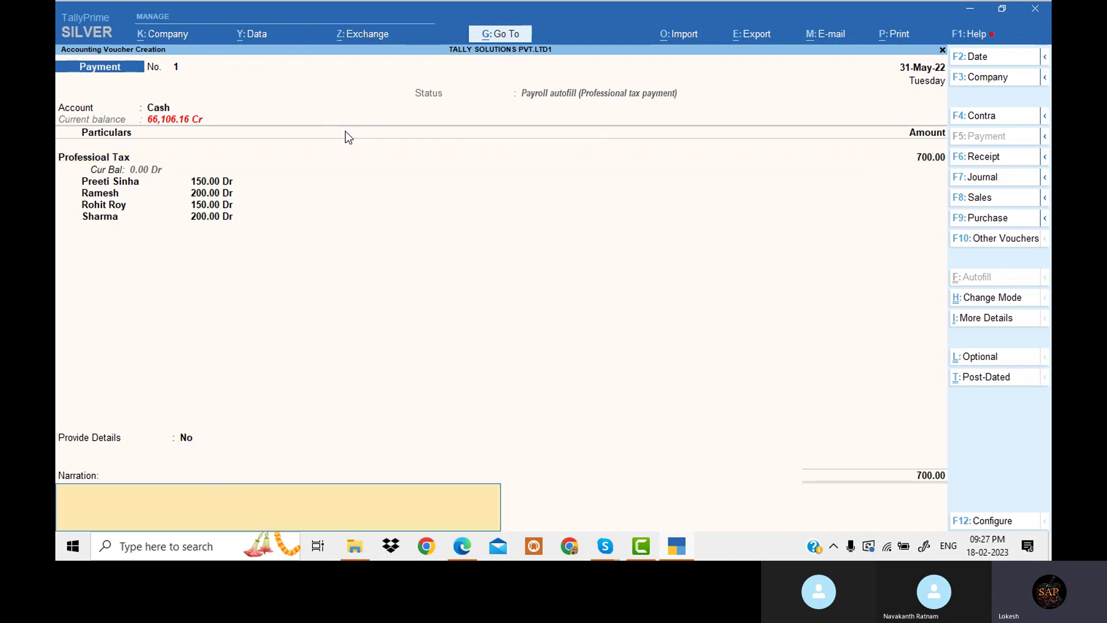
key("Return")
key("Return")
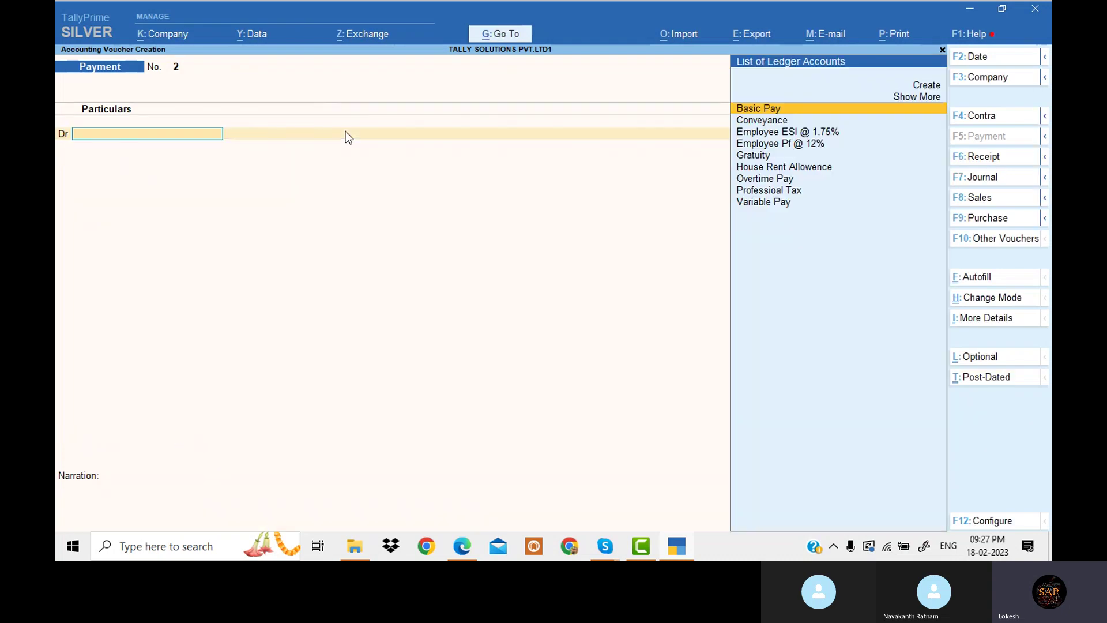
Read the payroll reports section and sample pay slip in the PDF, then return to TallyPrime
left_click(683, 541)
scroll(619, 300, "down", 15)
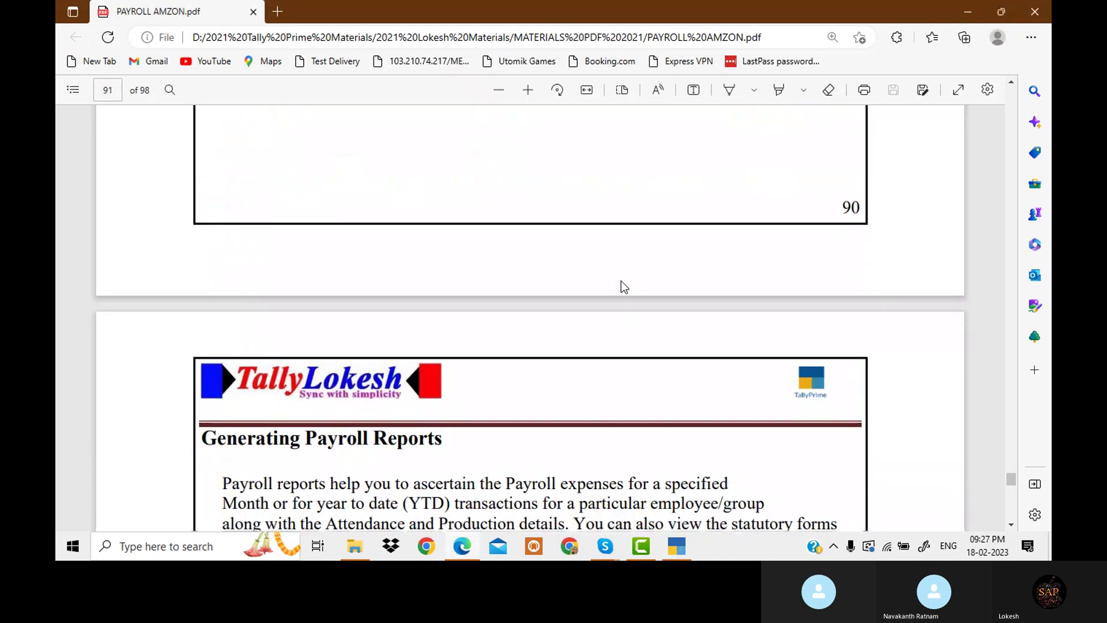
scroll(621, 278, "down", 15)
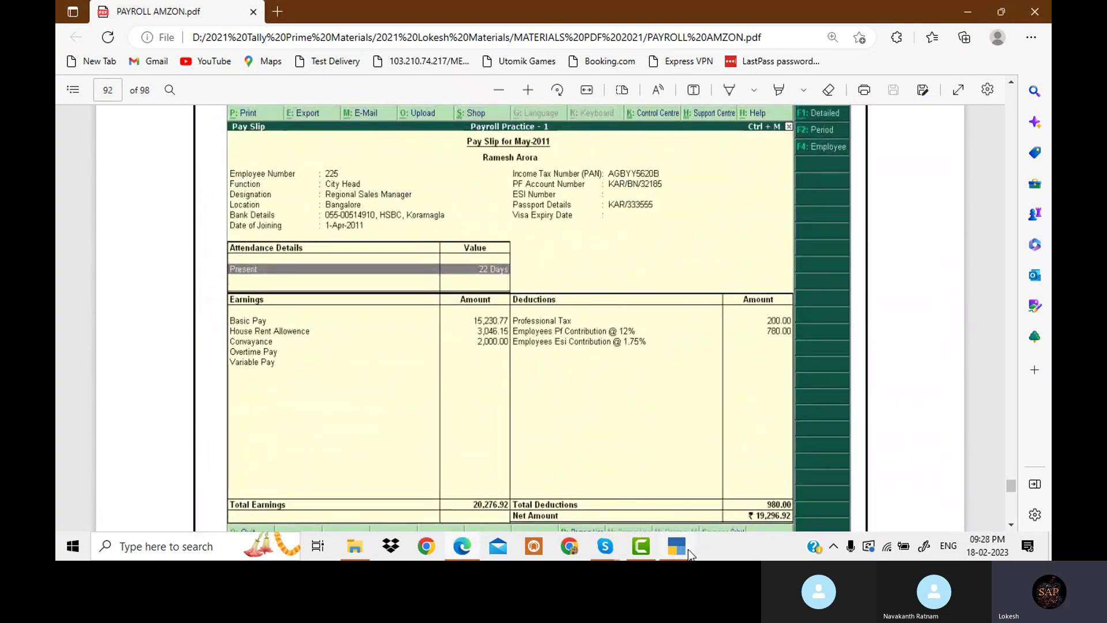
left_click(688, 552)
Leave the blank payment voucher and open the list of Payroll Reports
key("Escape")
key("Return")
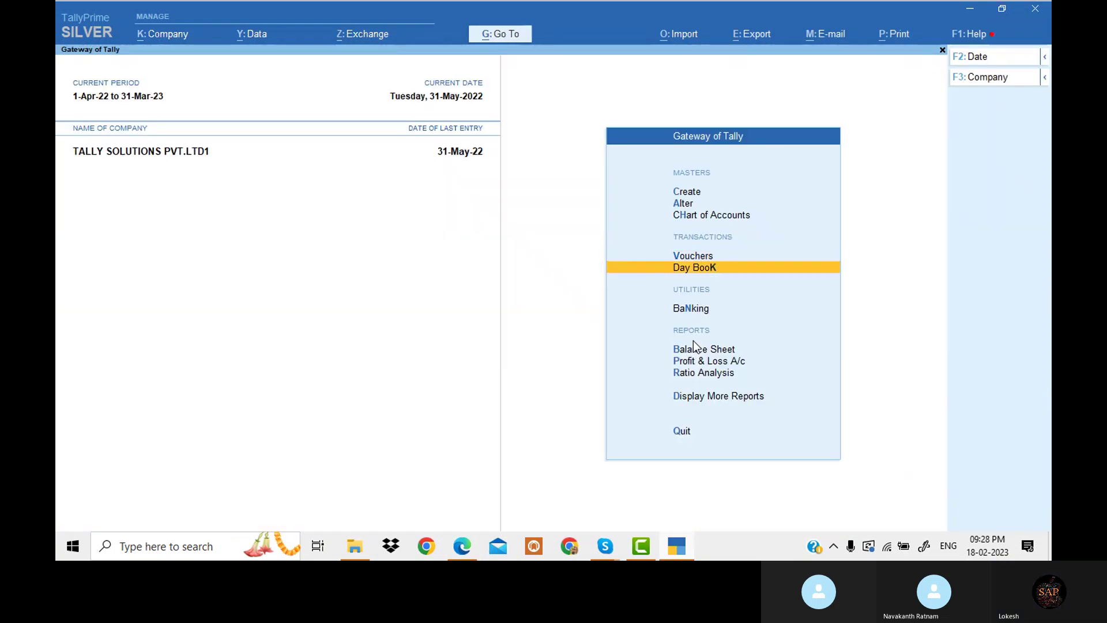
key("Down")
key("Down")
key("Down")
key("Down")
key("Down")
key("Return")
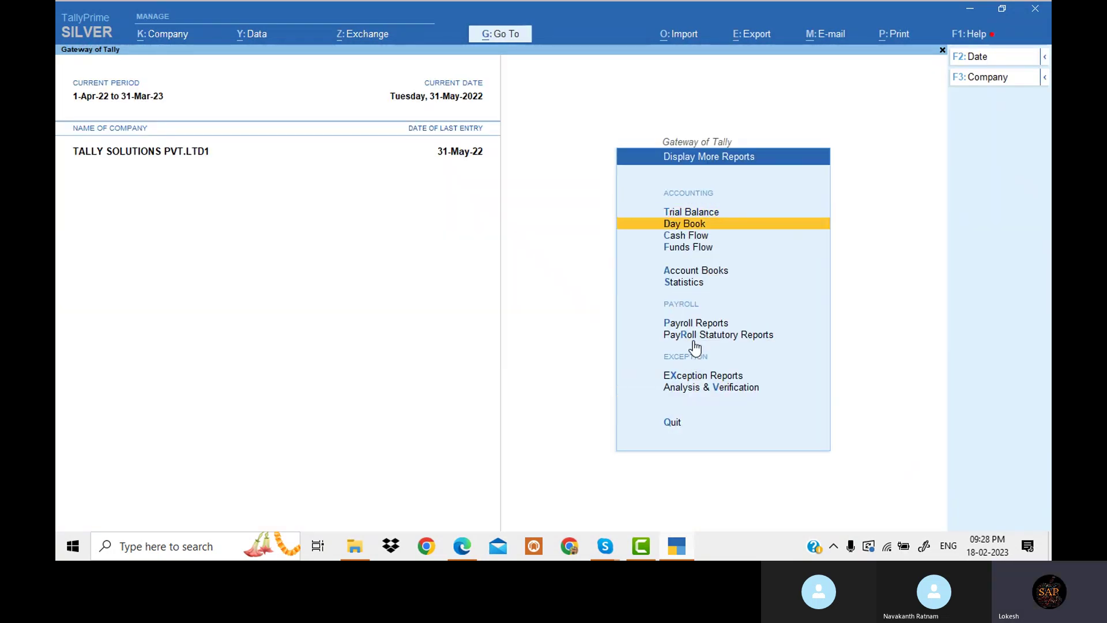
key("Down")
key("Down")
key("Down")
key("Down")
key("Down")
key("Return")
View the May 2022 pay slip of the employee listed between the R & D and Sales groups
key("Down")
key("Down")
key("Down")
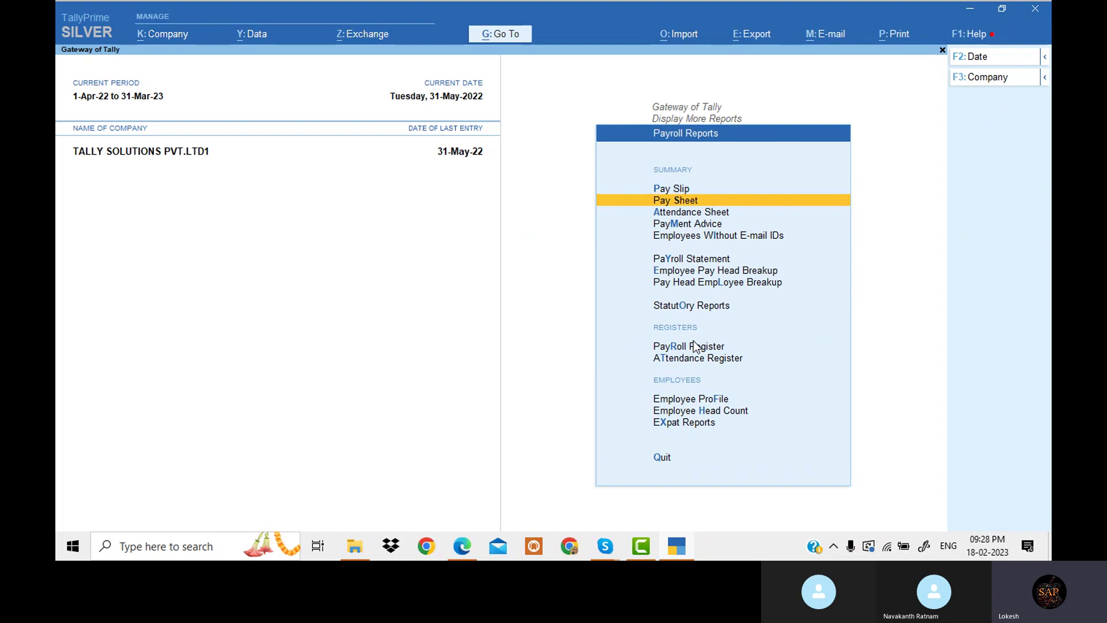
key("Down")
key("Up")
key("Up")
key("Up")
key("Up")
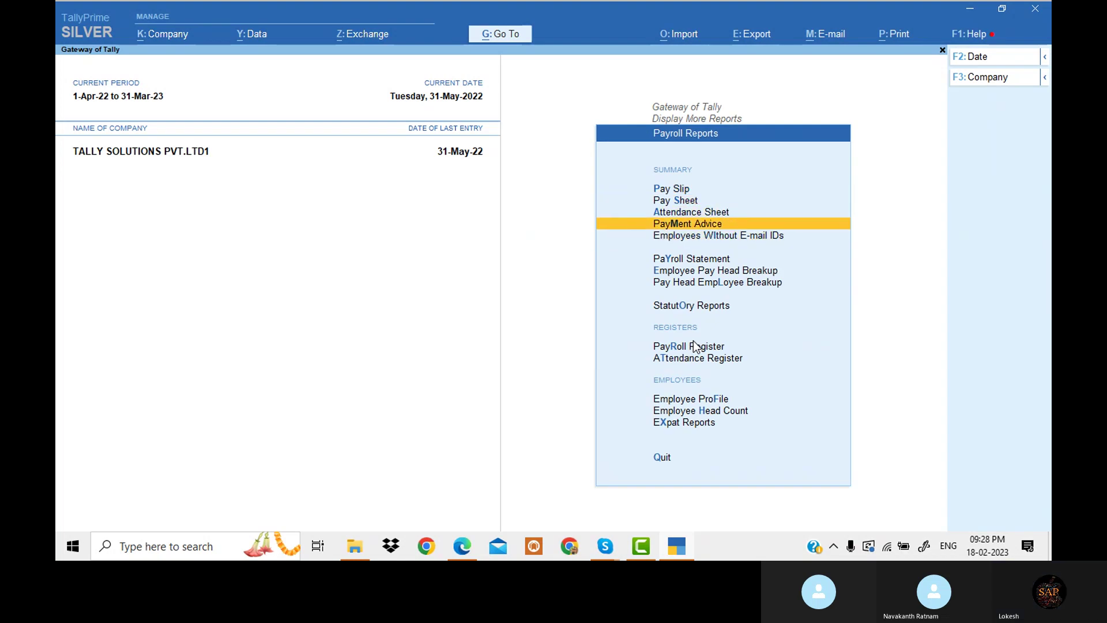
key("Return")
key("Down")
key("Down")
key("Down")
key("Down")
key("Down")
key("Down")
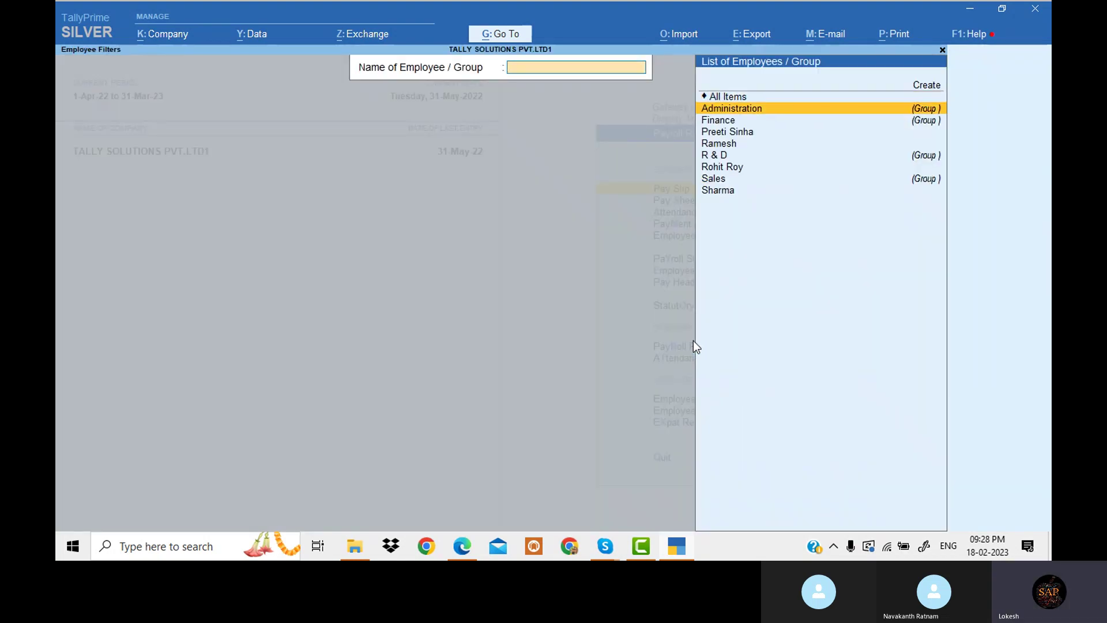
key("Return")
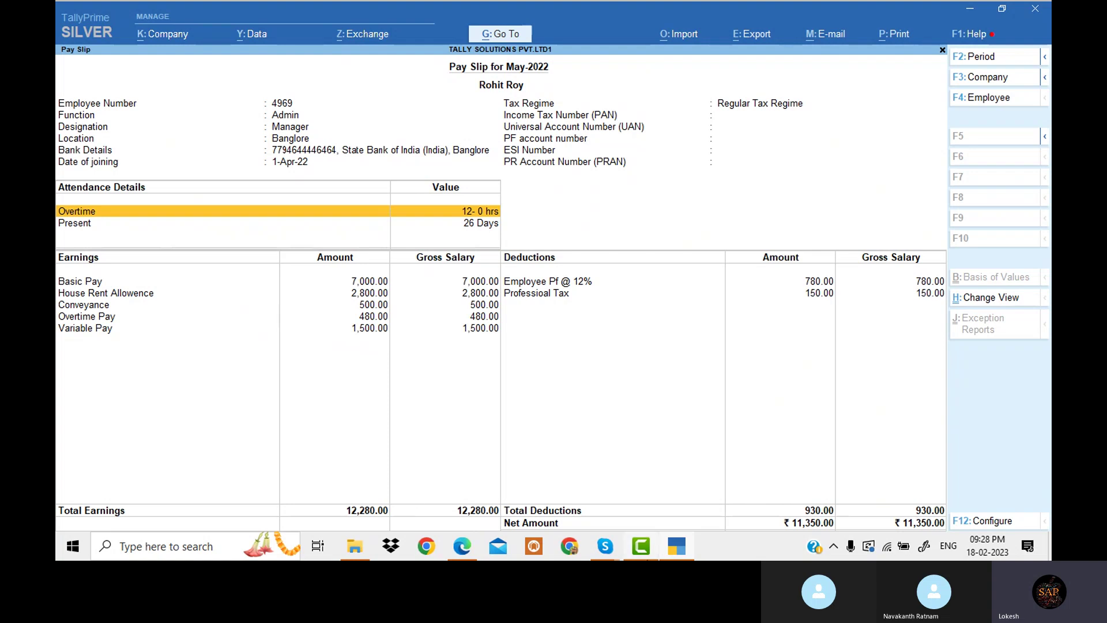
mouse_move(616, 555)
left_click(576, 494)
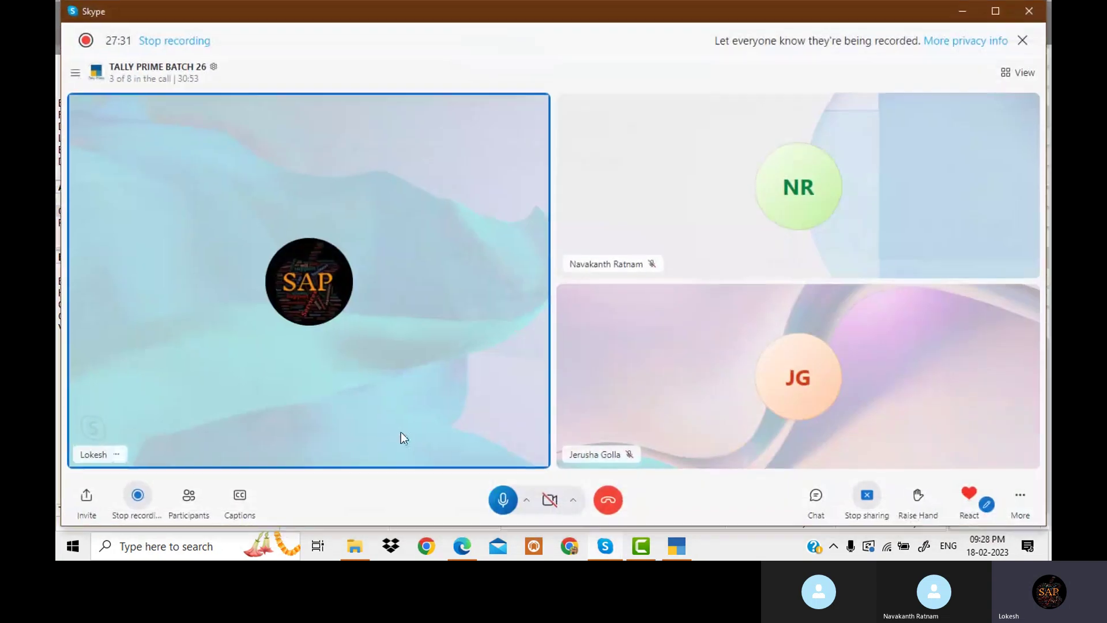